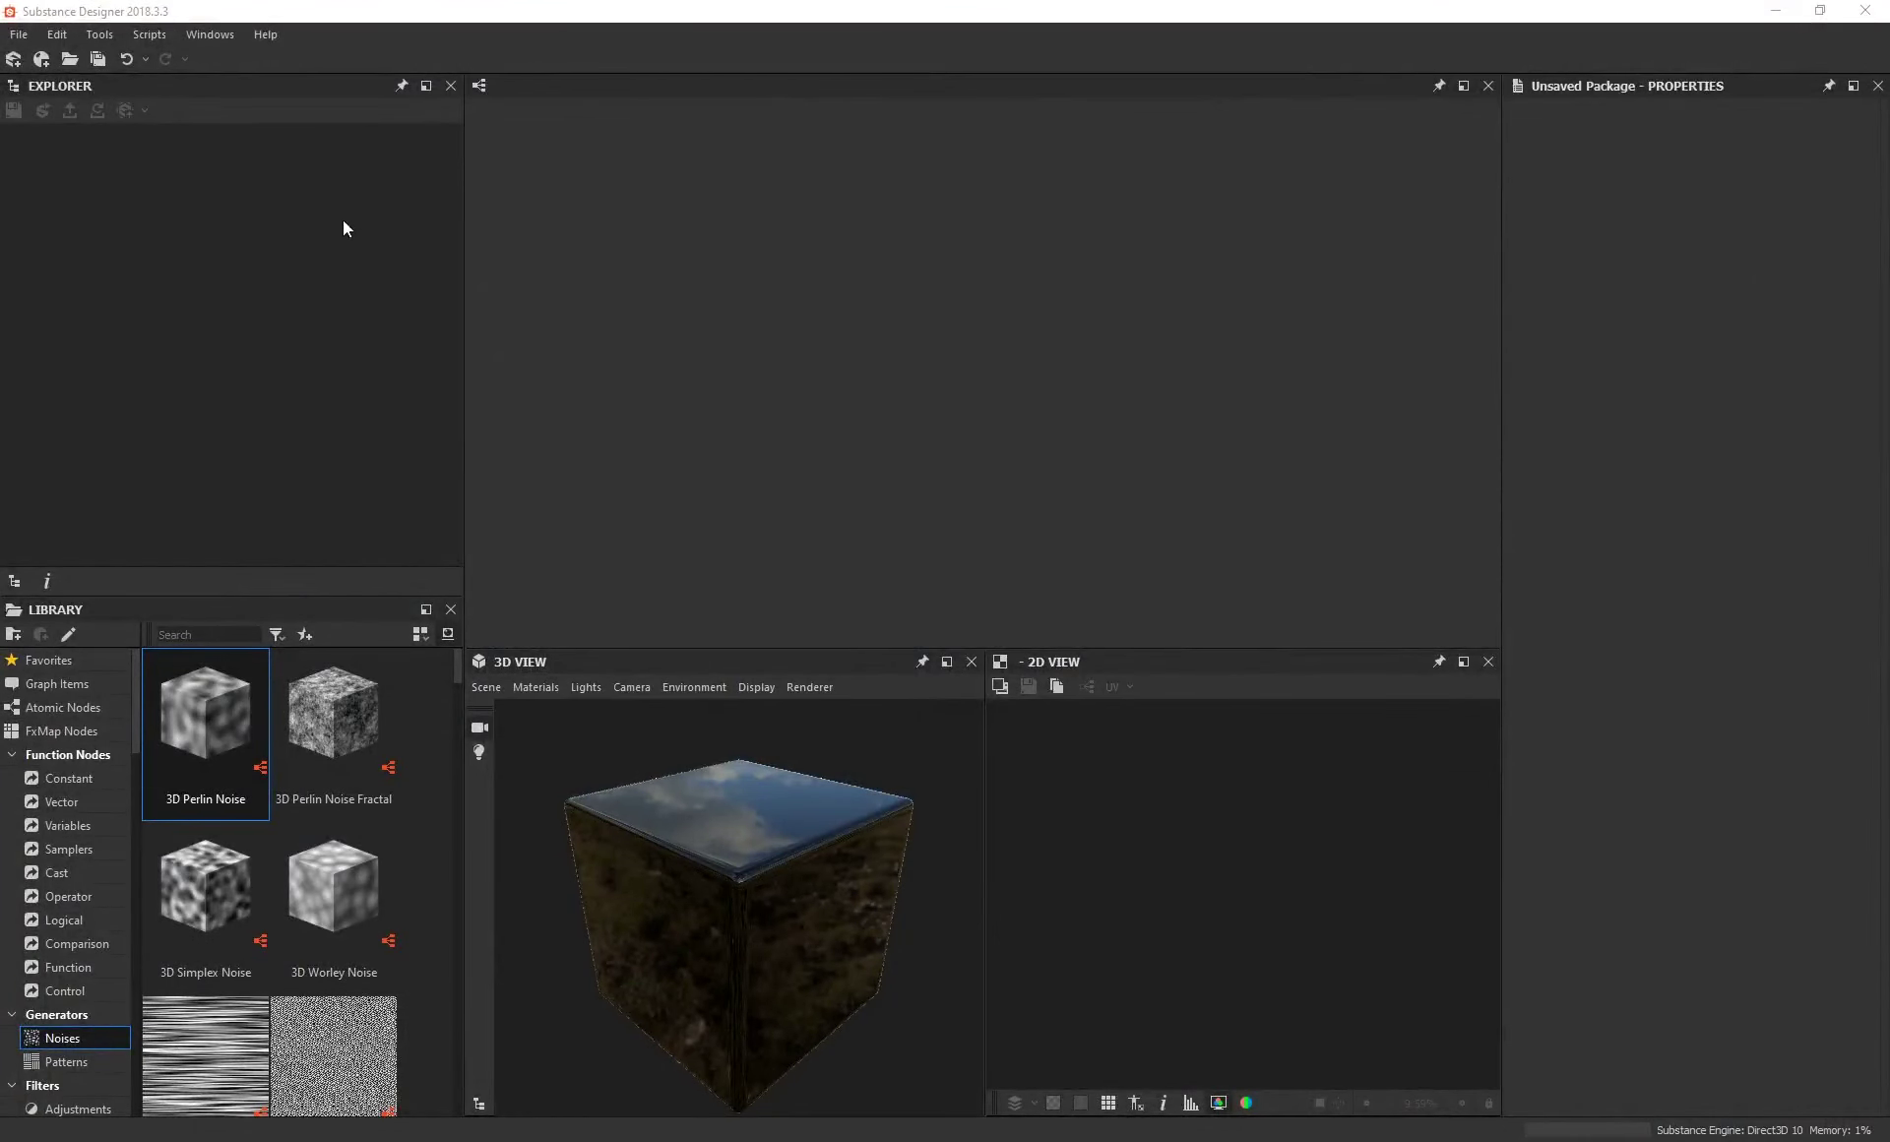
Create a new substance graph named "Reaction Diffusion" from the Physically Based (Metallic/Roughness) template at 4096 by 4096 px.
{"action": "left_click", "coordinate": [19, 36]}
{"action": "left_click", "coordinate": [72, 67]}
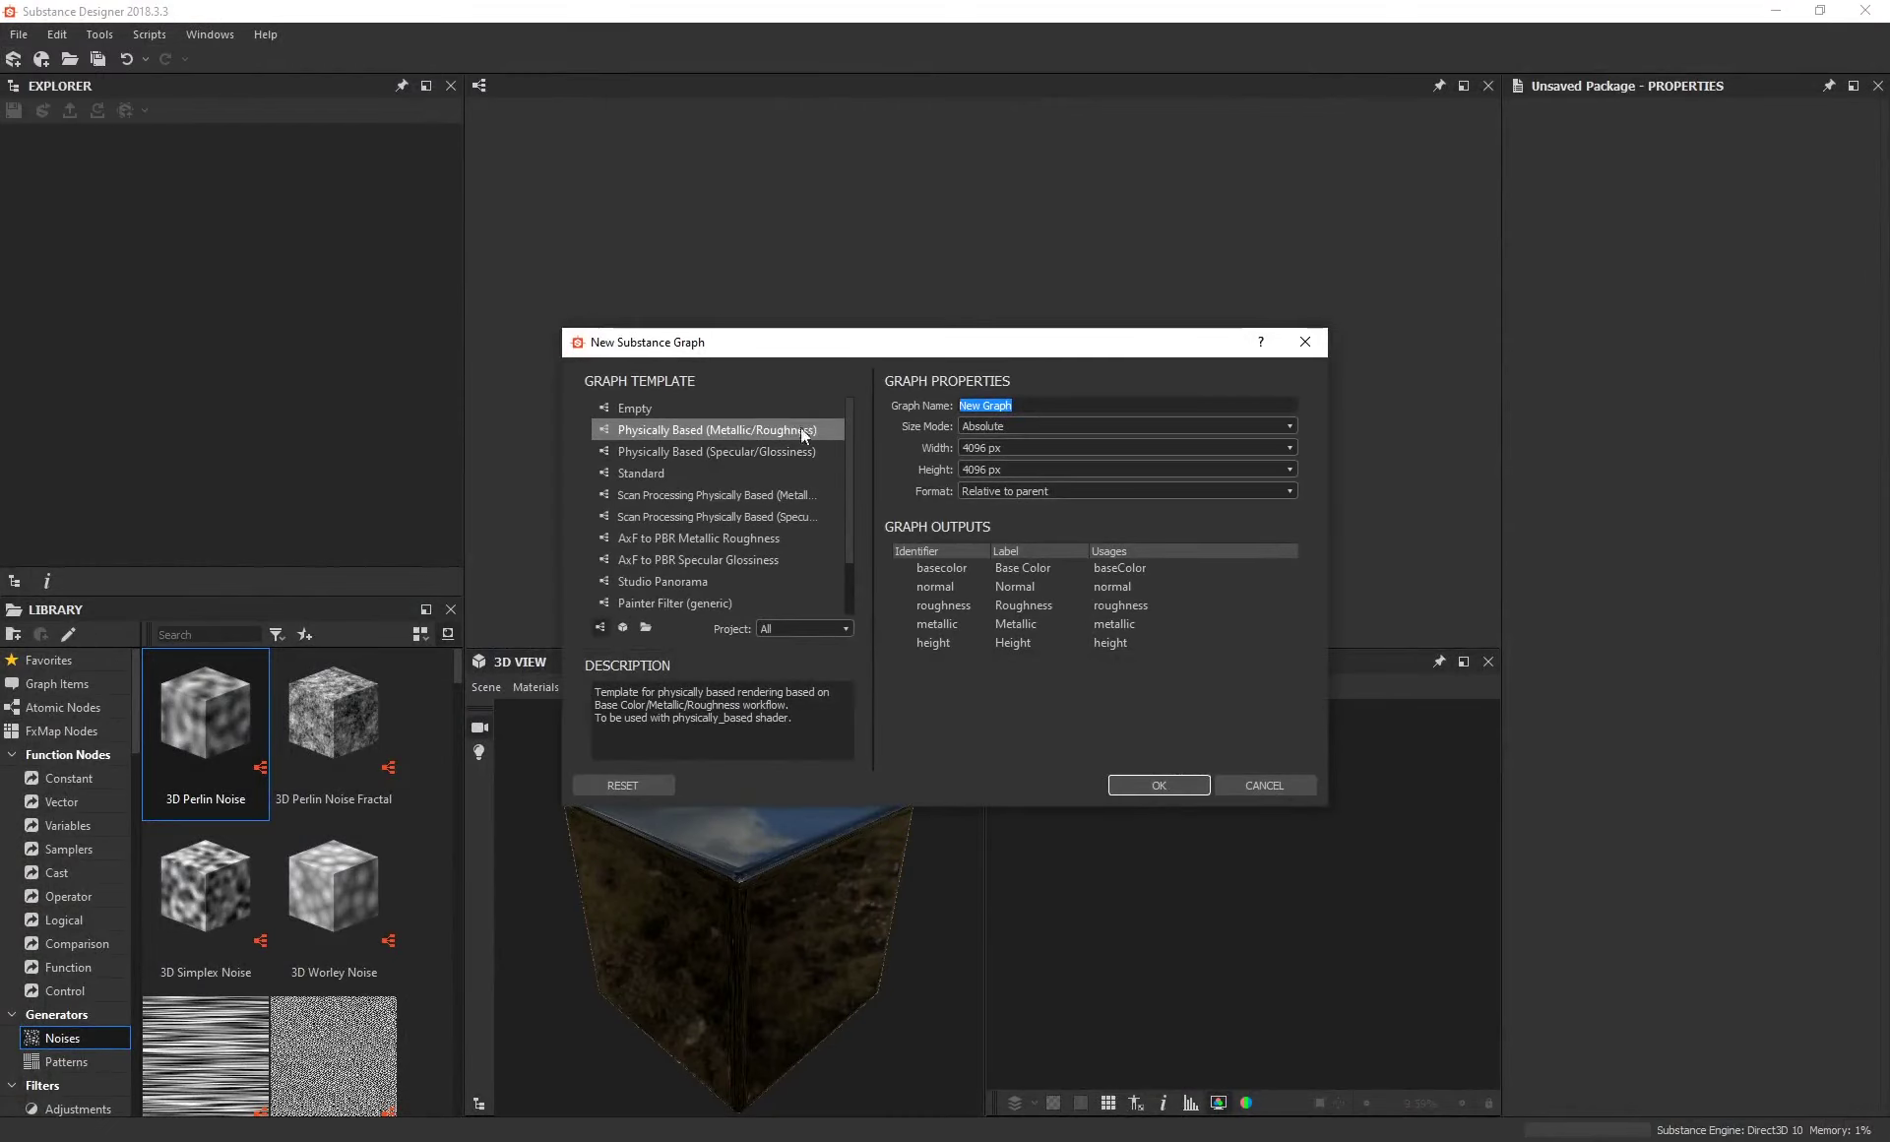
{"action": "type", "text": "R"}
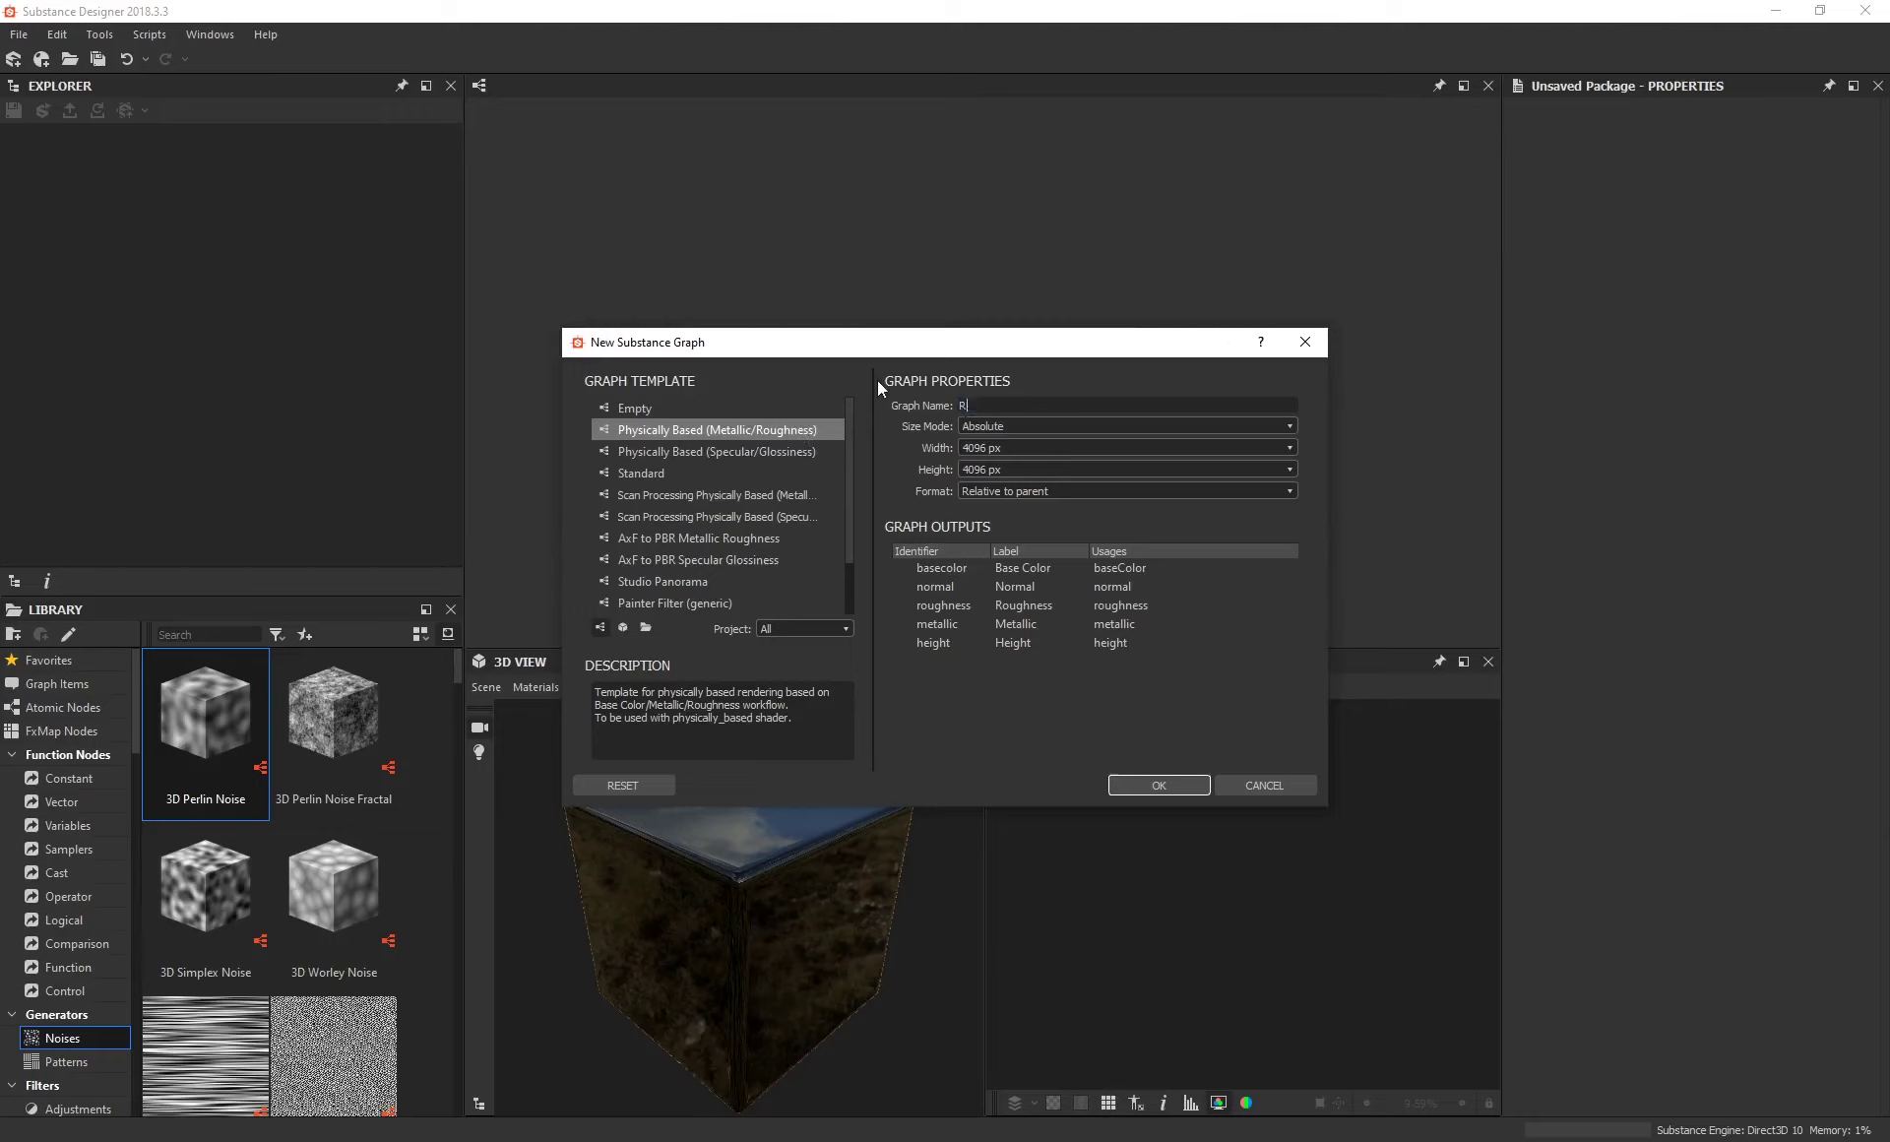
{"action": "type", "text": "eaction Diffusion"}
{"action": "left_click", "coordinate": [1159, 785]}
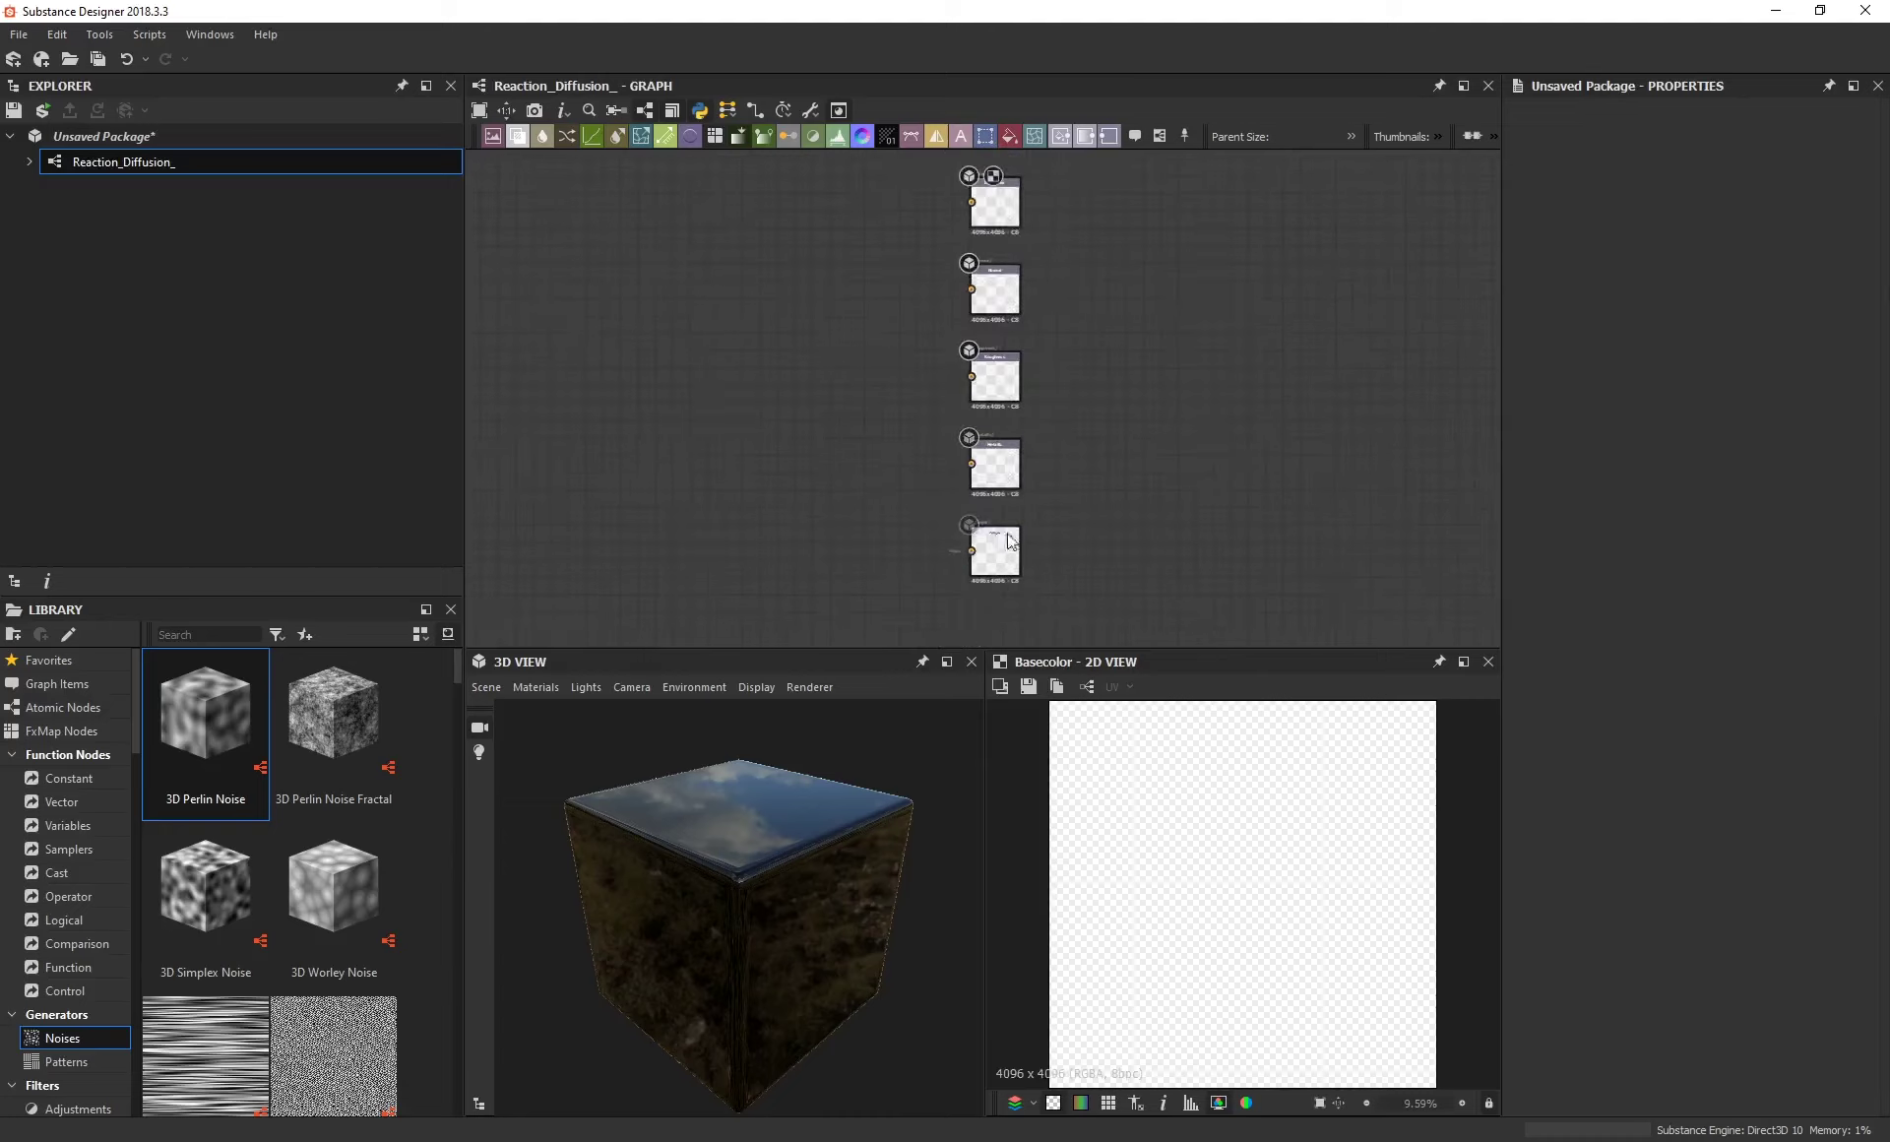
Add a Reaction Diffusion Fast node in the empty area beside the output nodes.
{"action": "scroll", "coordinate": [1004, 480], "scroll_direction": "up", "scroll_amount": 1}
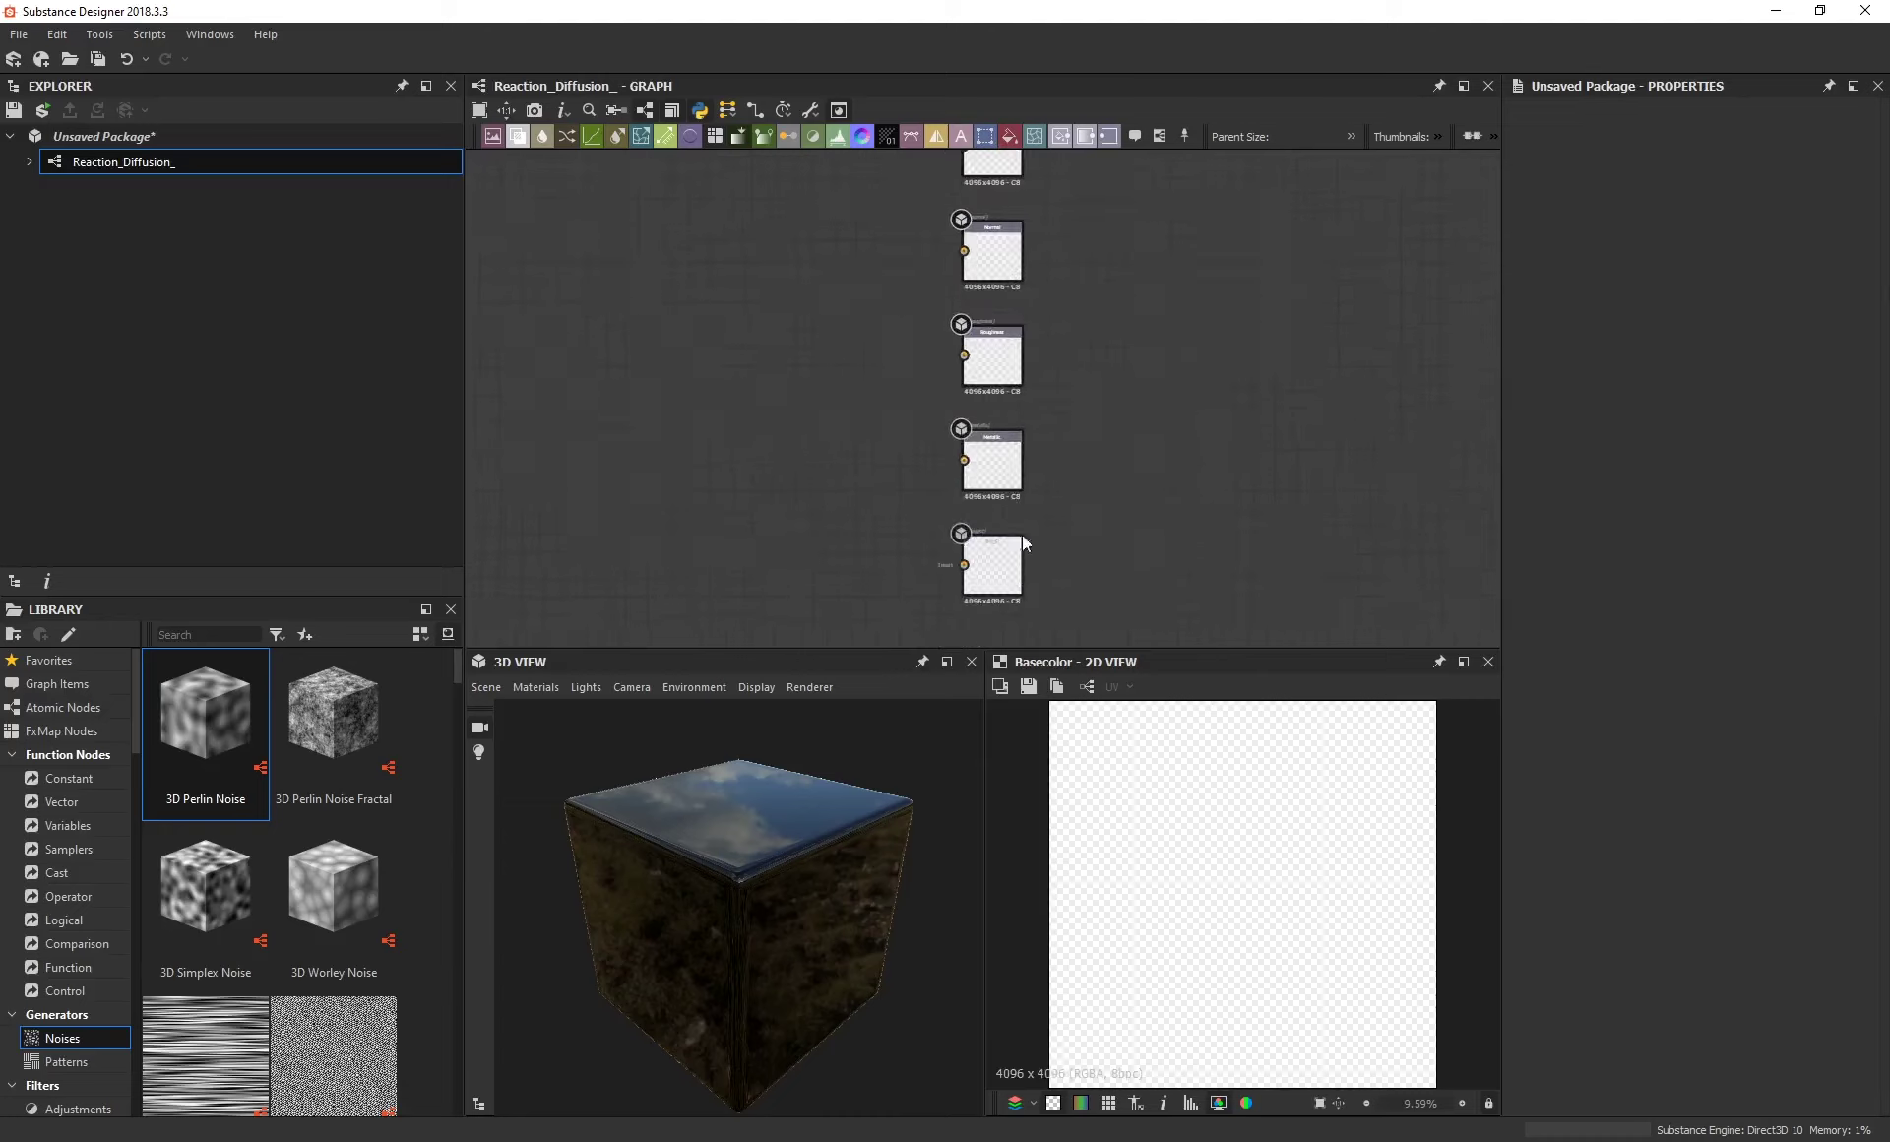
{"action": "middle_click_drag", "start_coordinate": [903, 287], "coordinate": [898, 346]}
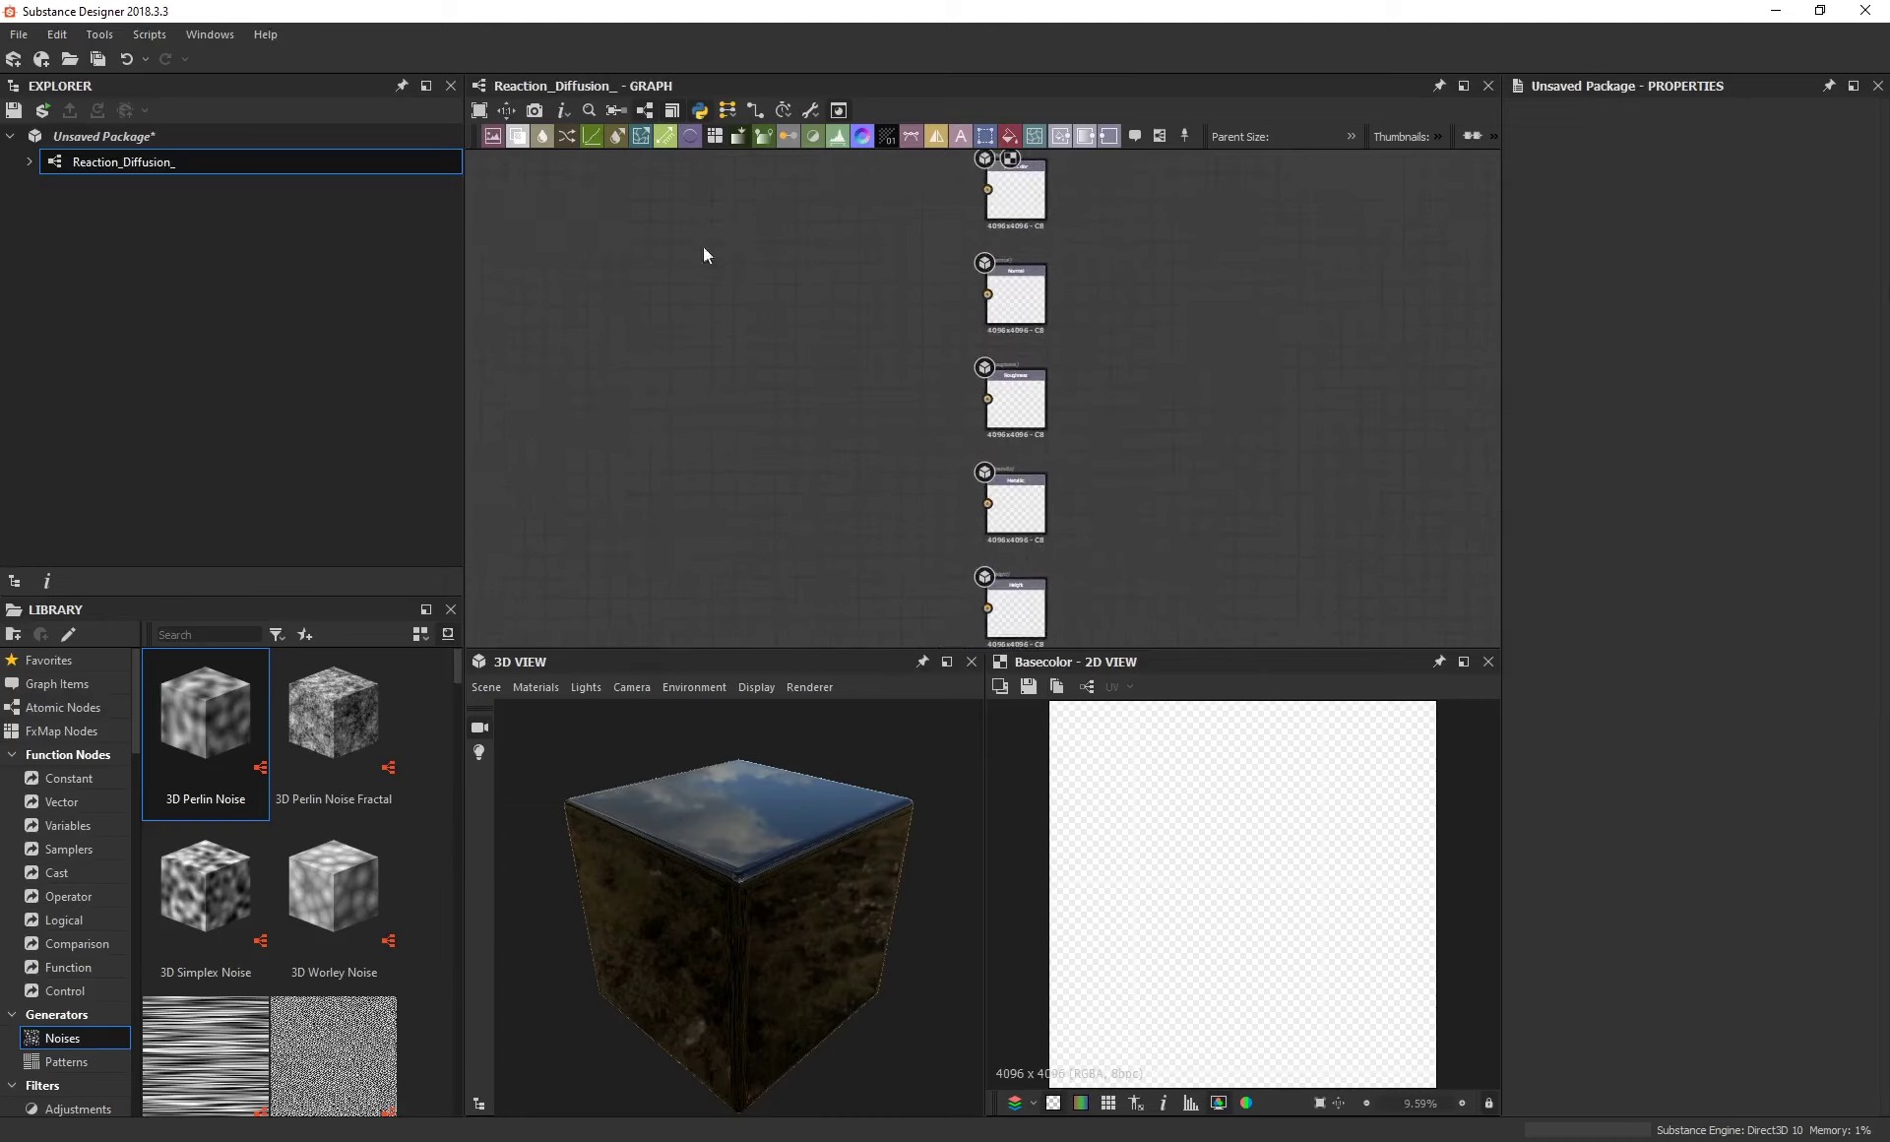
{"action": "middle_click_drag", "start_coordinate": [757, 382], "coordinate": [778, 339]}
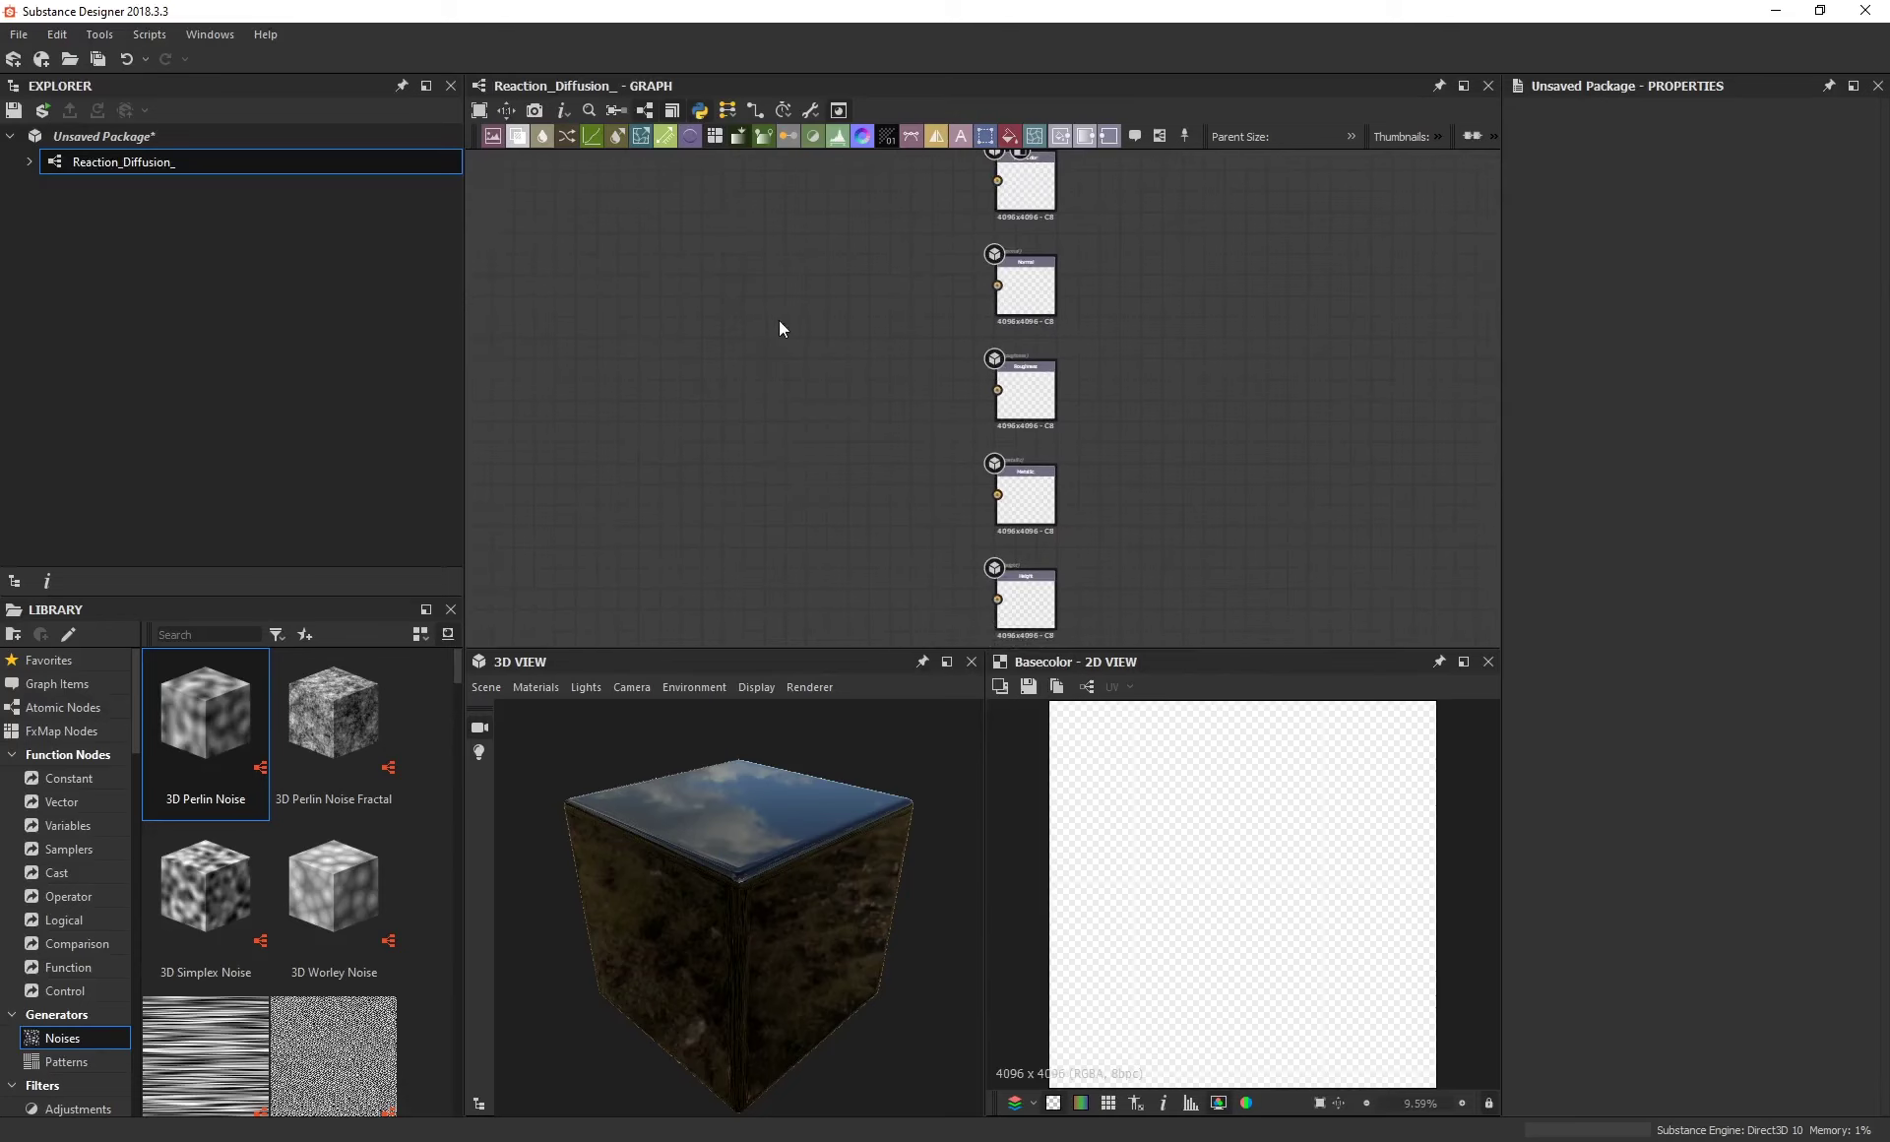
{"action": "key", "text": "space"}
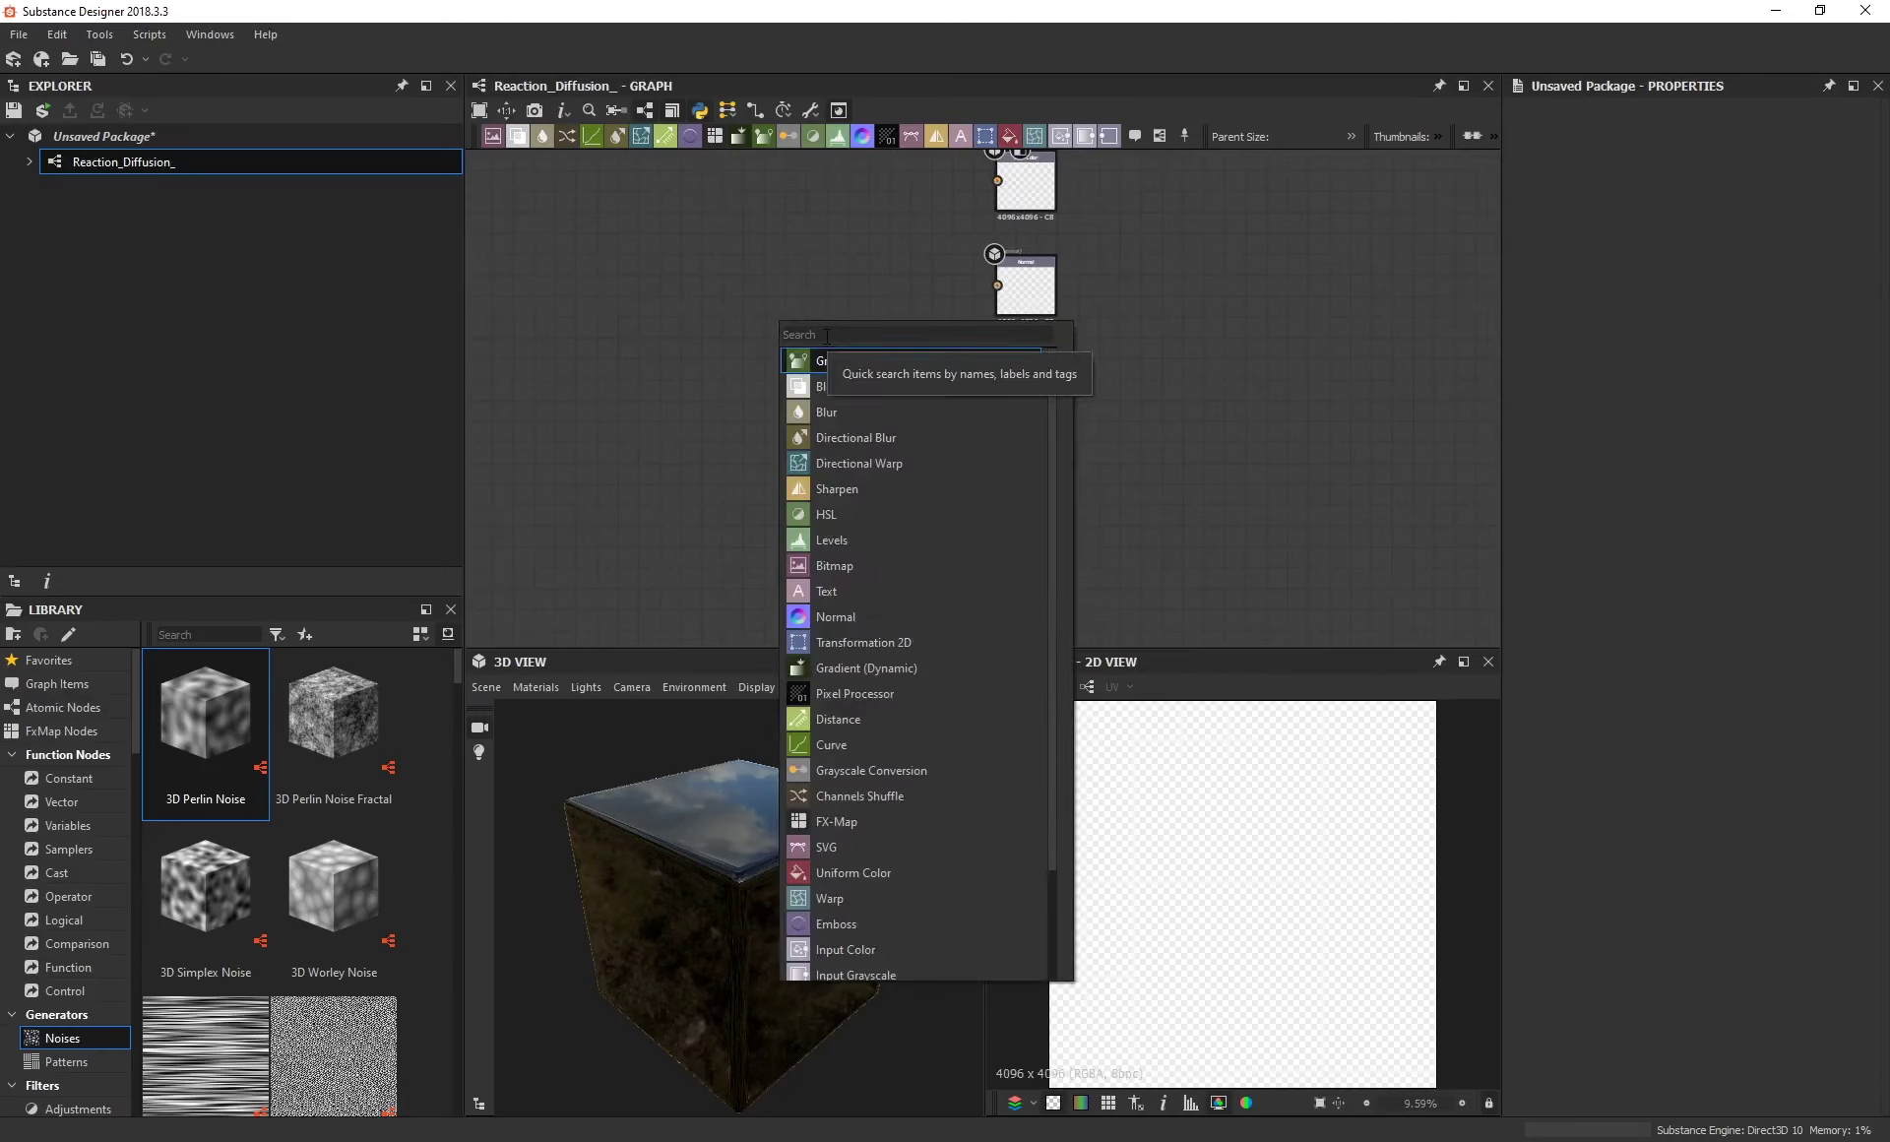
{"action": "type", "text": "react"}
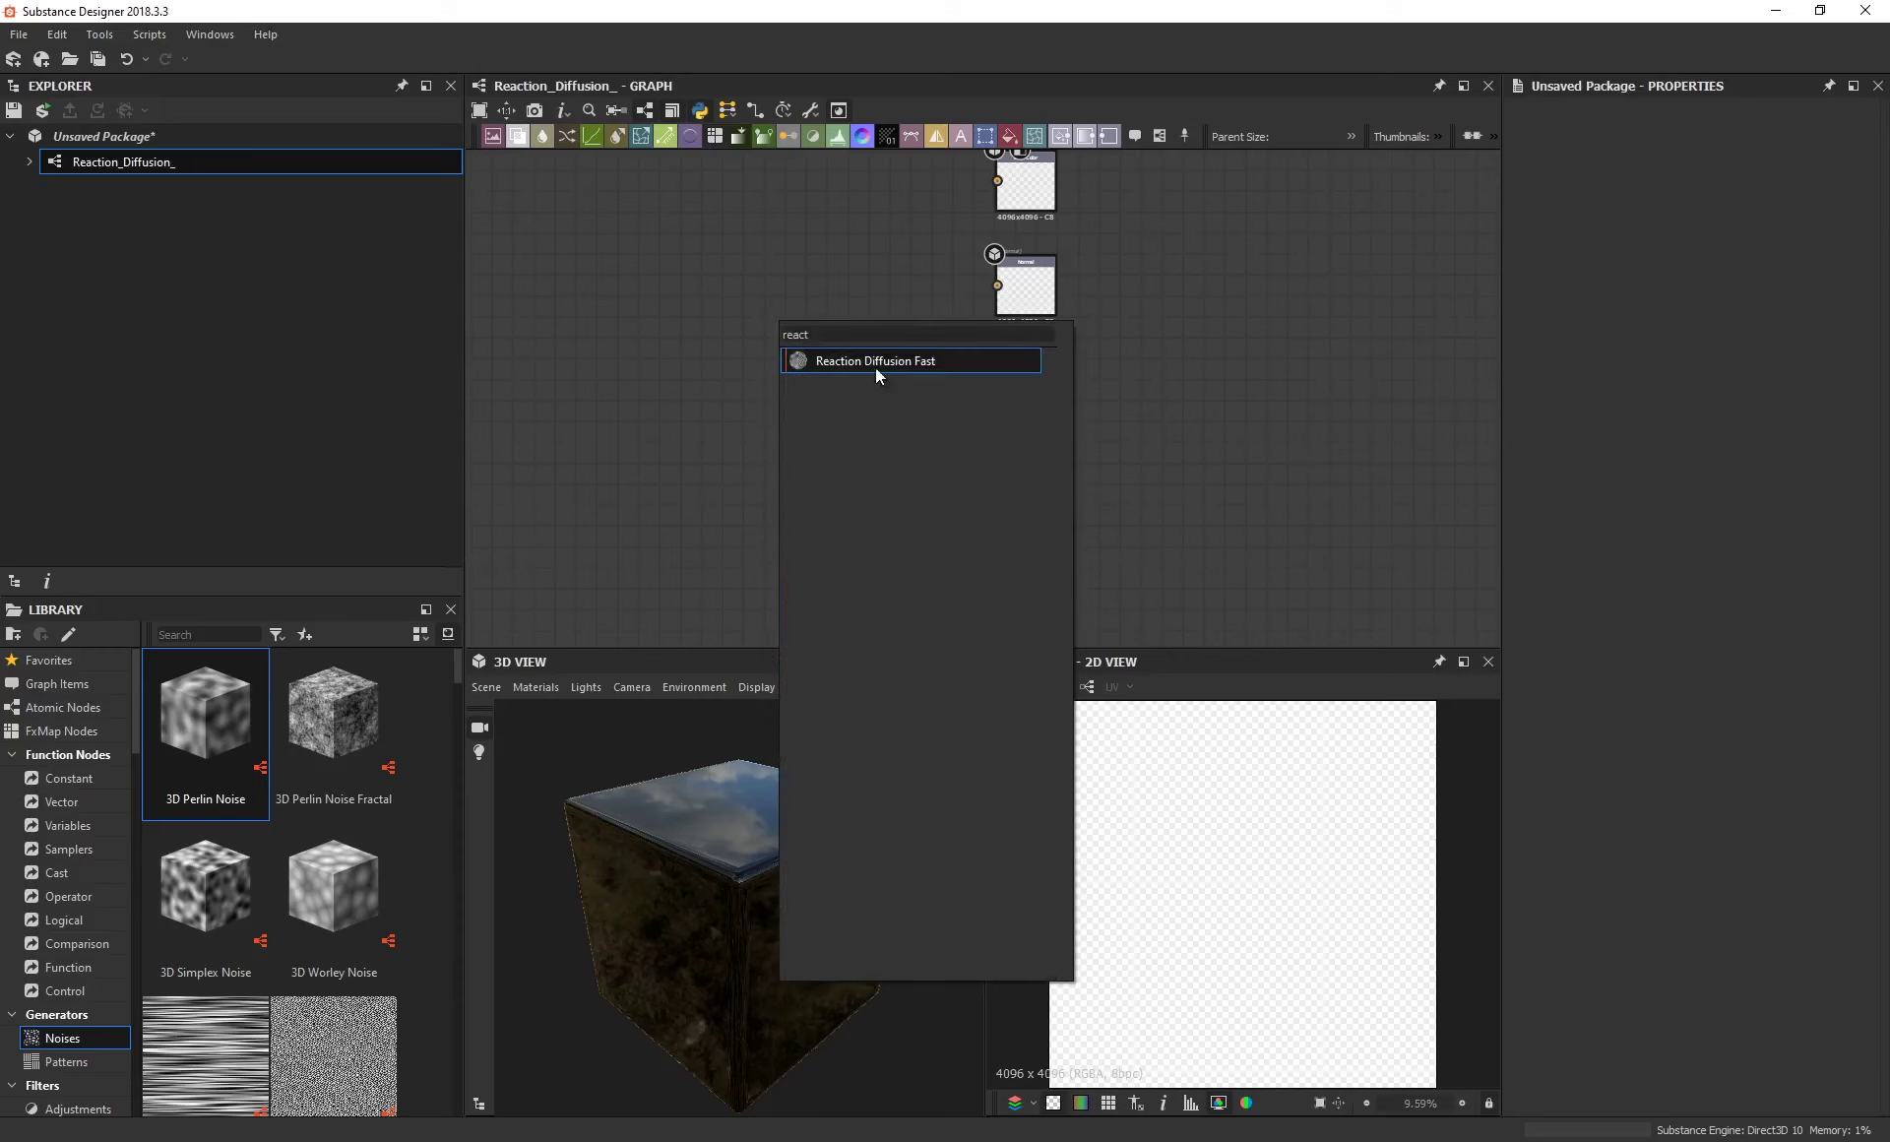
{"action": "left_click", "coordinate": [870, 360]}
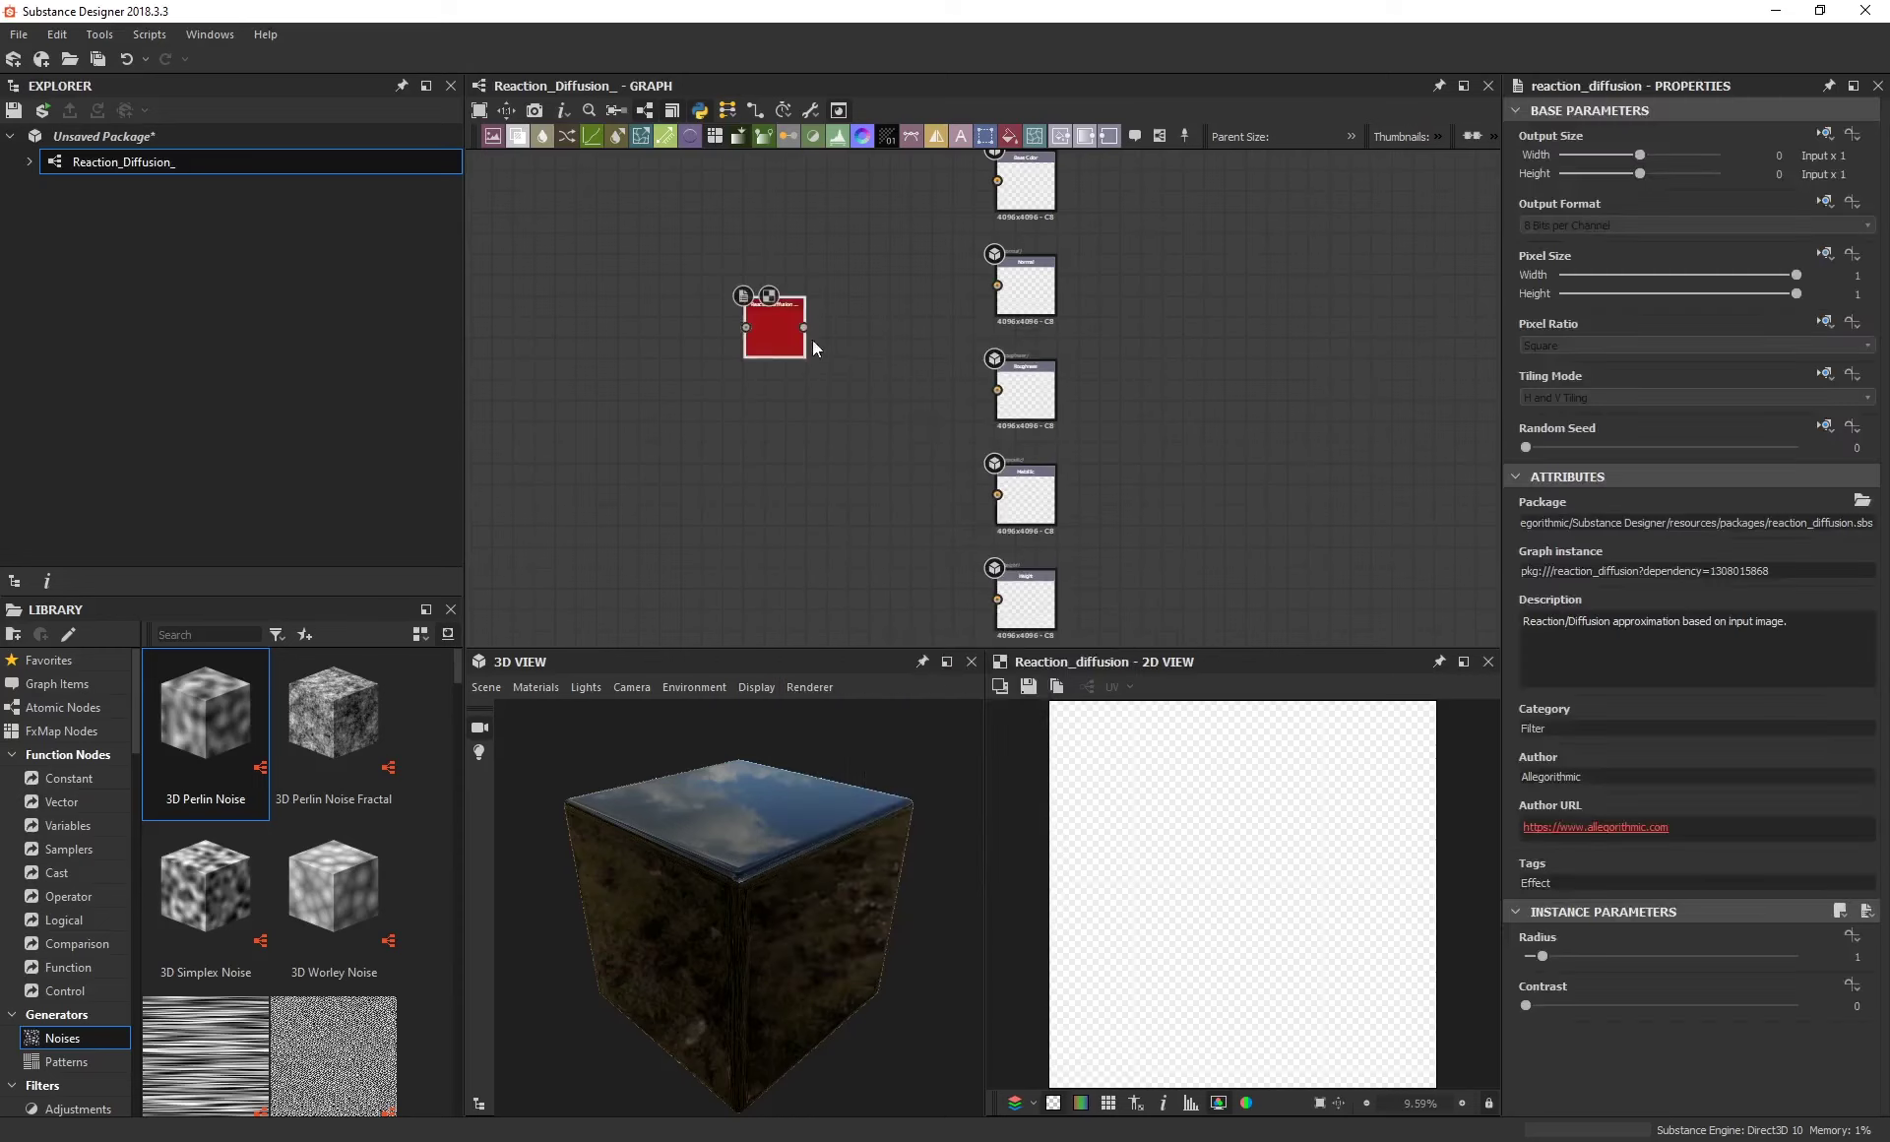
Connect the Reaction Diffusion node's output to the Height, Roughness and Base Color outputs.
{"action": "left_click_drag", "start_coordinate": [806, 326], "coordinate": [997, 598]}
{"action": "left_click_drag", "start_coordinate": [805, 327], "coordinate": [996, 392]}
{"action": "middle_click_drag", "start_coordinate": [834, 288], "coordinate": [828, 386]}
{"action": "left_click_drag", "start_coordinate": [803, 419], "coordinate": [991, 278]}
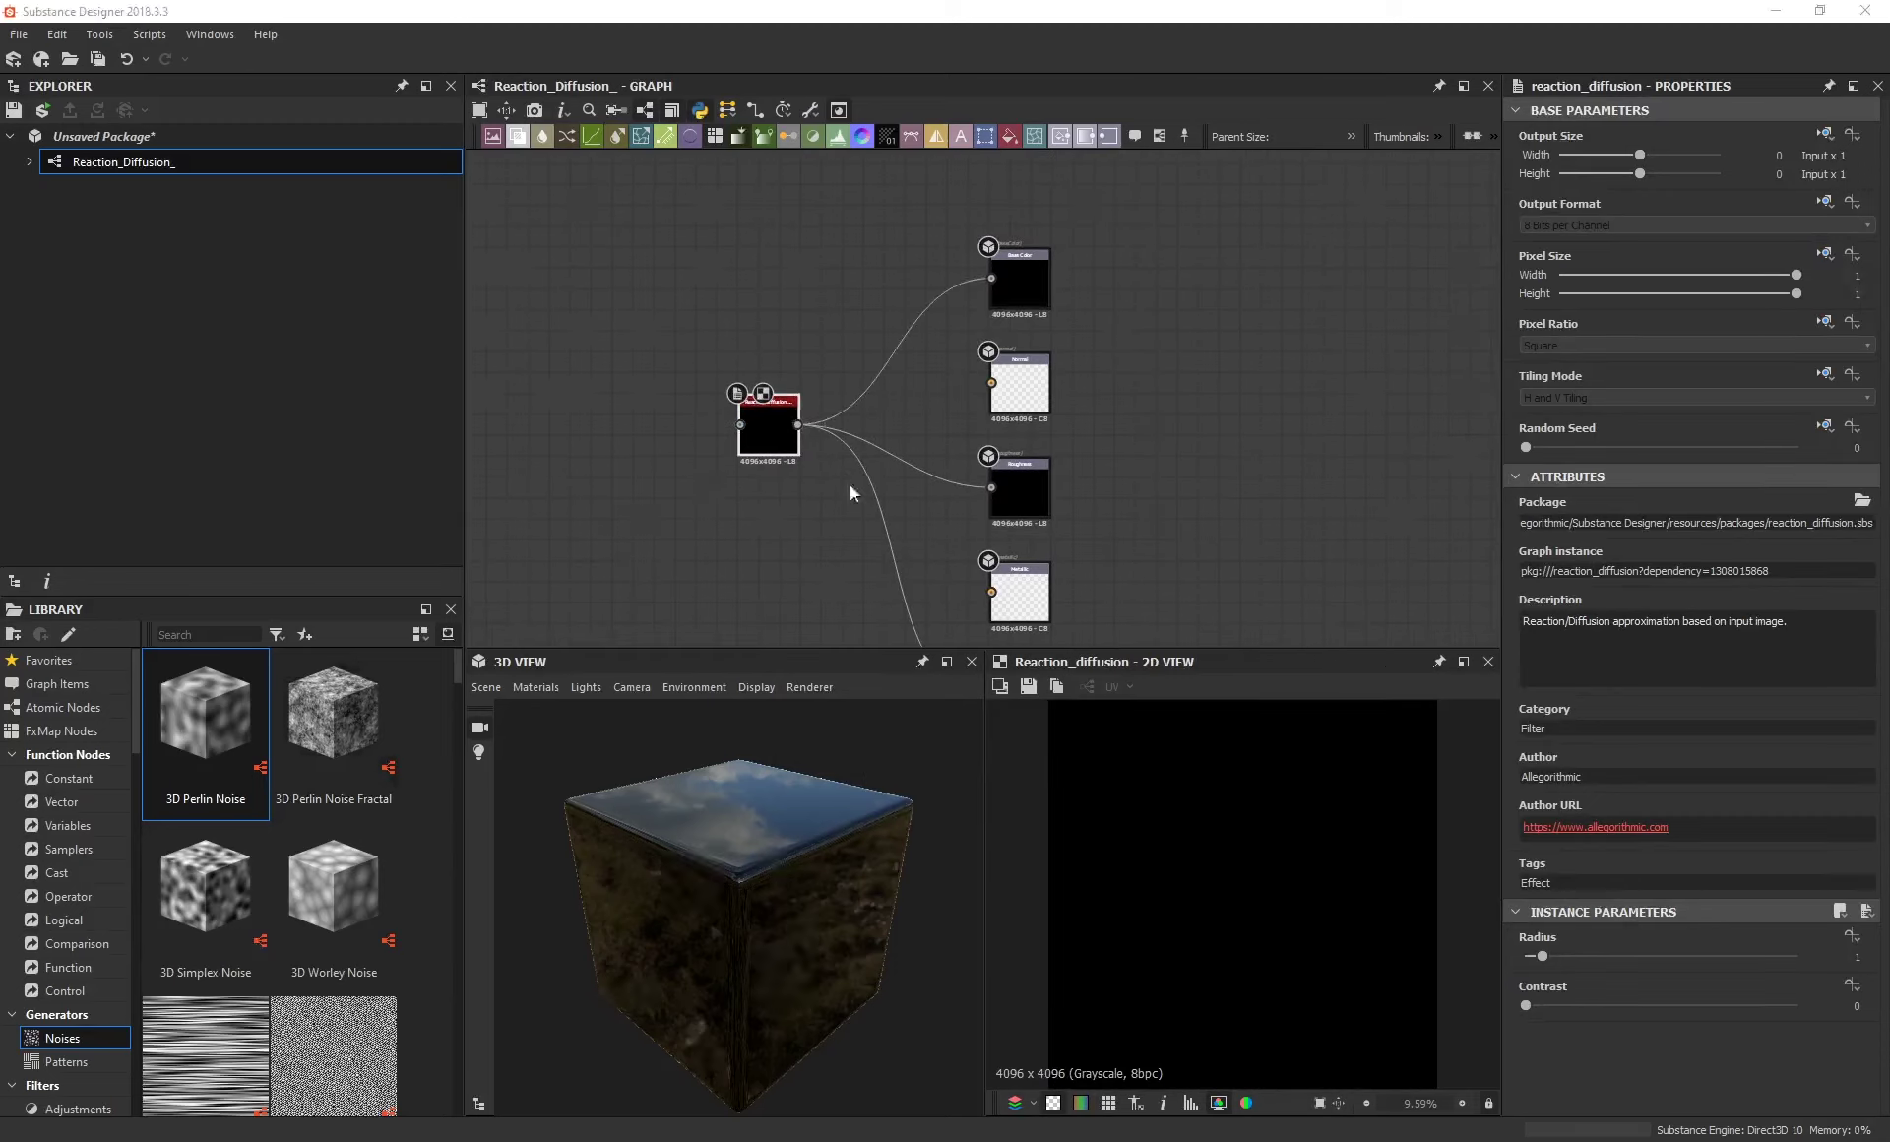
Add a Directional Noise 1 from the library's noises and feed it into the Reaction Diffusion node's input.
{"action": "scroll", "coordinate": [765, 433], "scroll_direction": "up", "scroll_amount": 3}
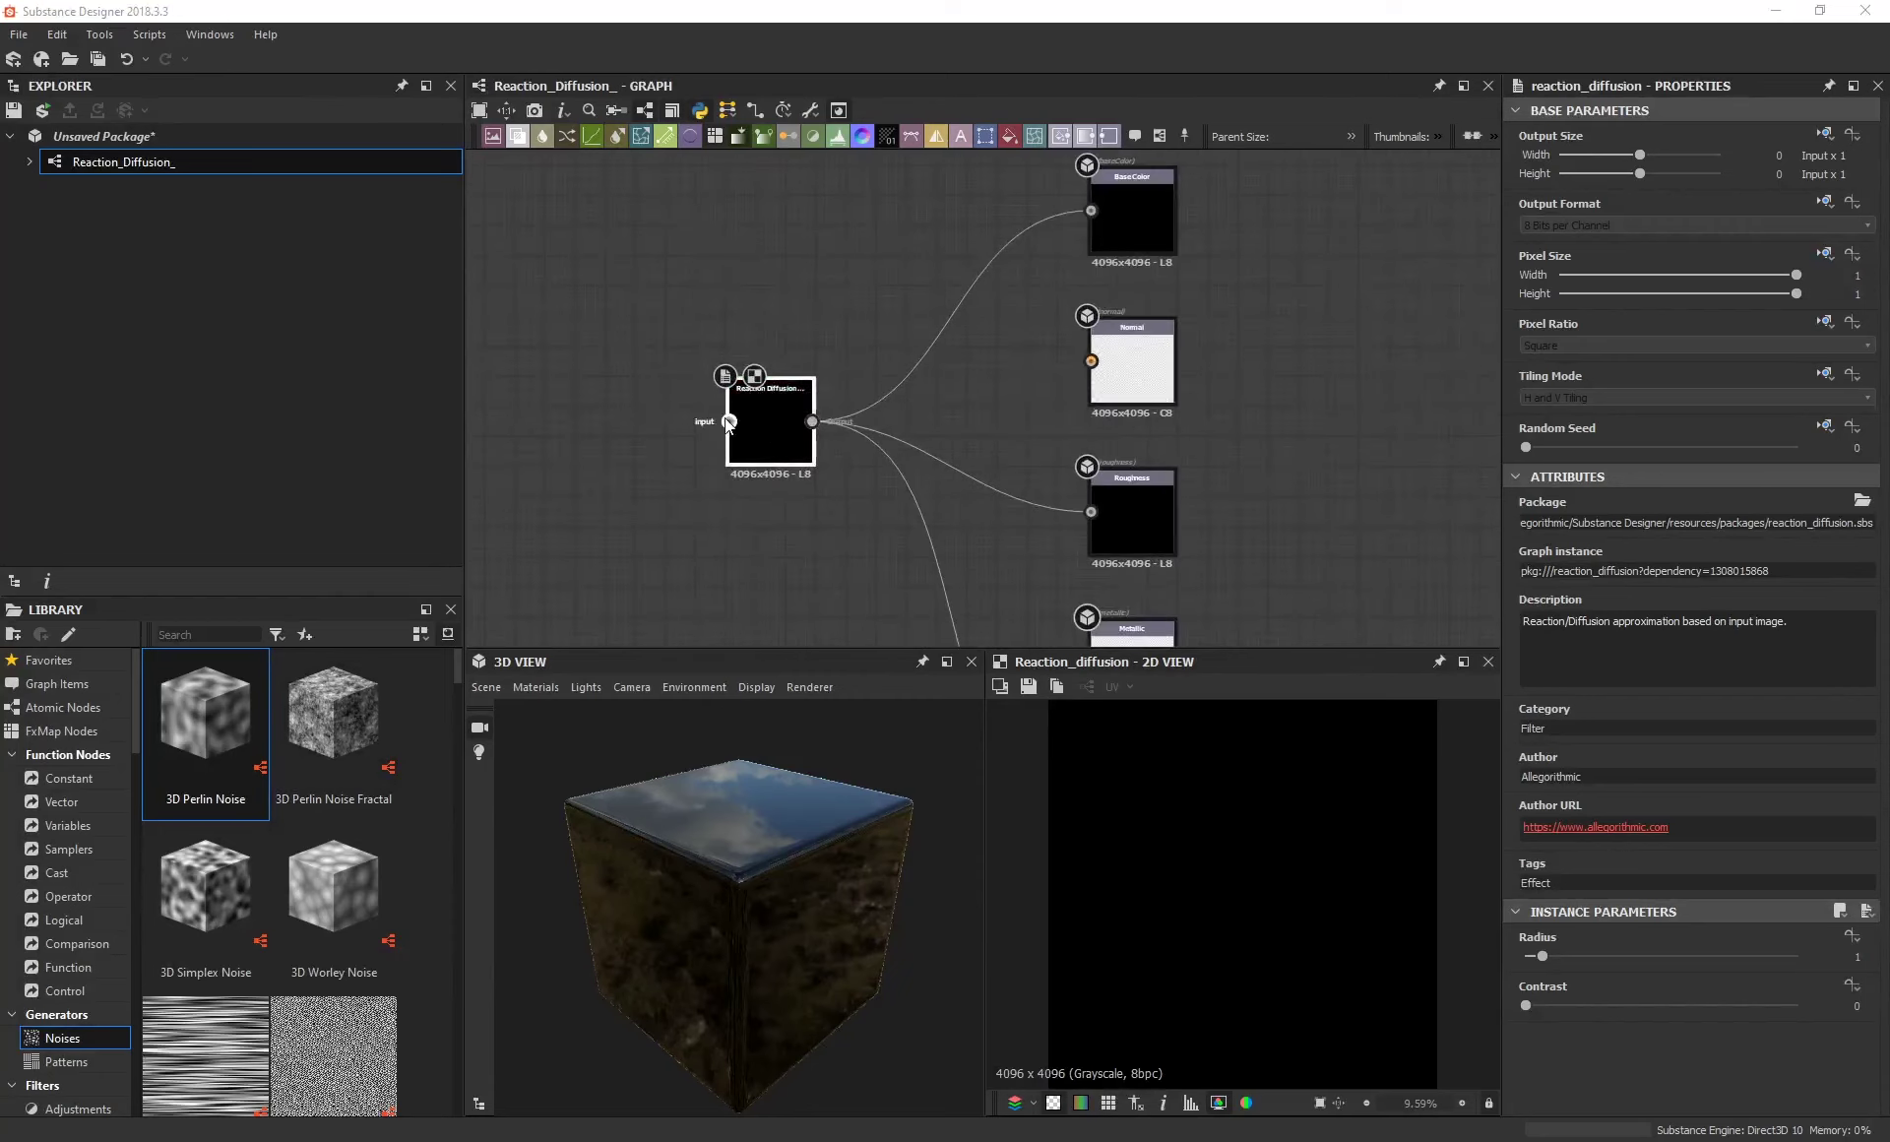
{"action": "scroll", "coordinate": [96, 921], "scroll_direction": "down", "scroll_amount": 4}
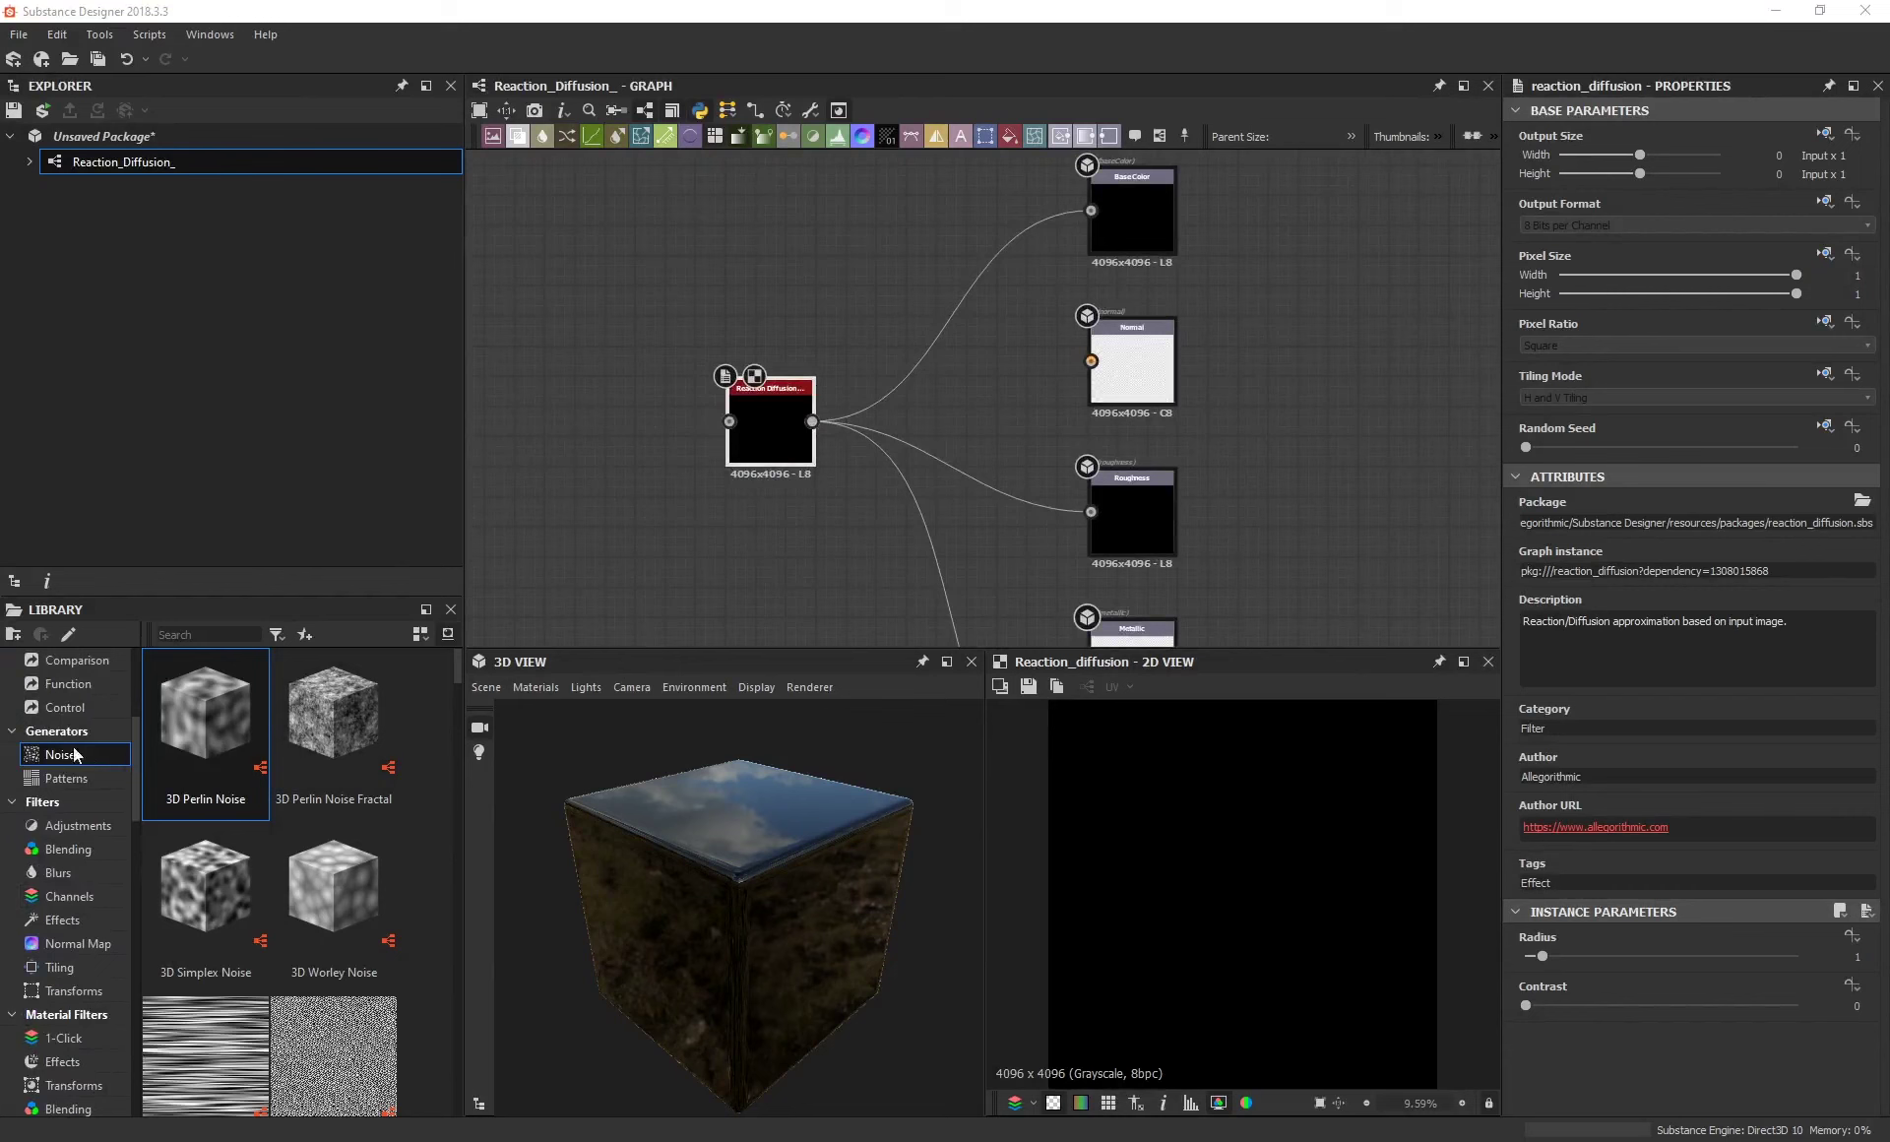
{"action": "scroll", "coordinate": [325, 924], "scroll_direction": "down", "scroll_amount": 5}
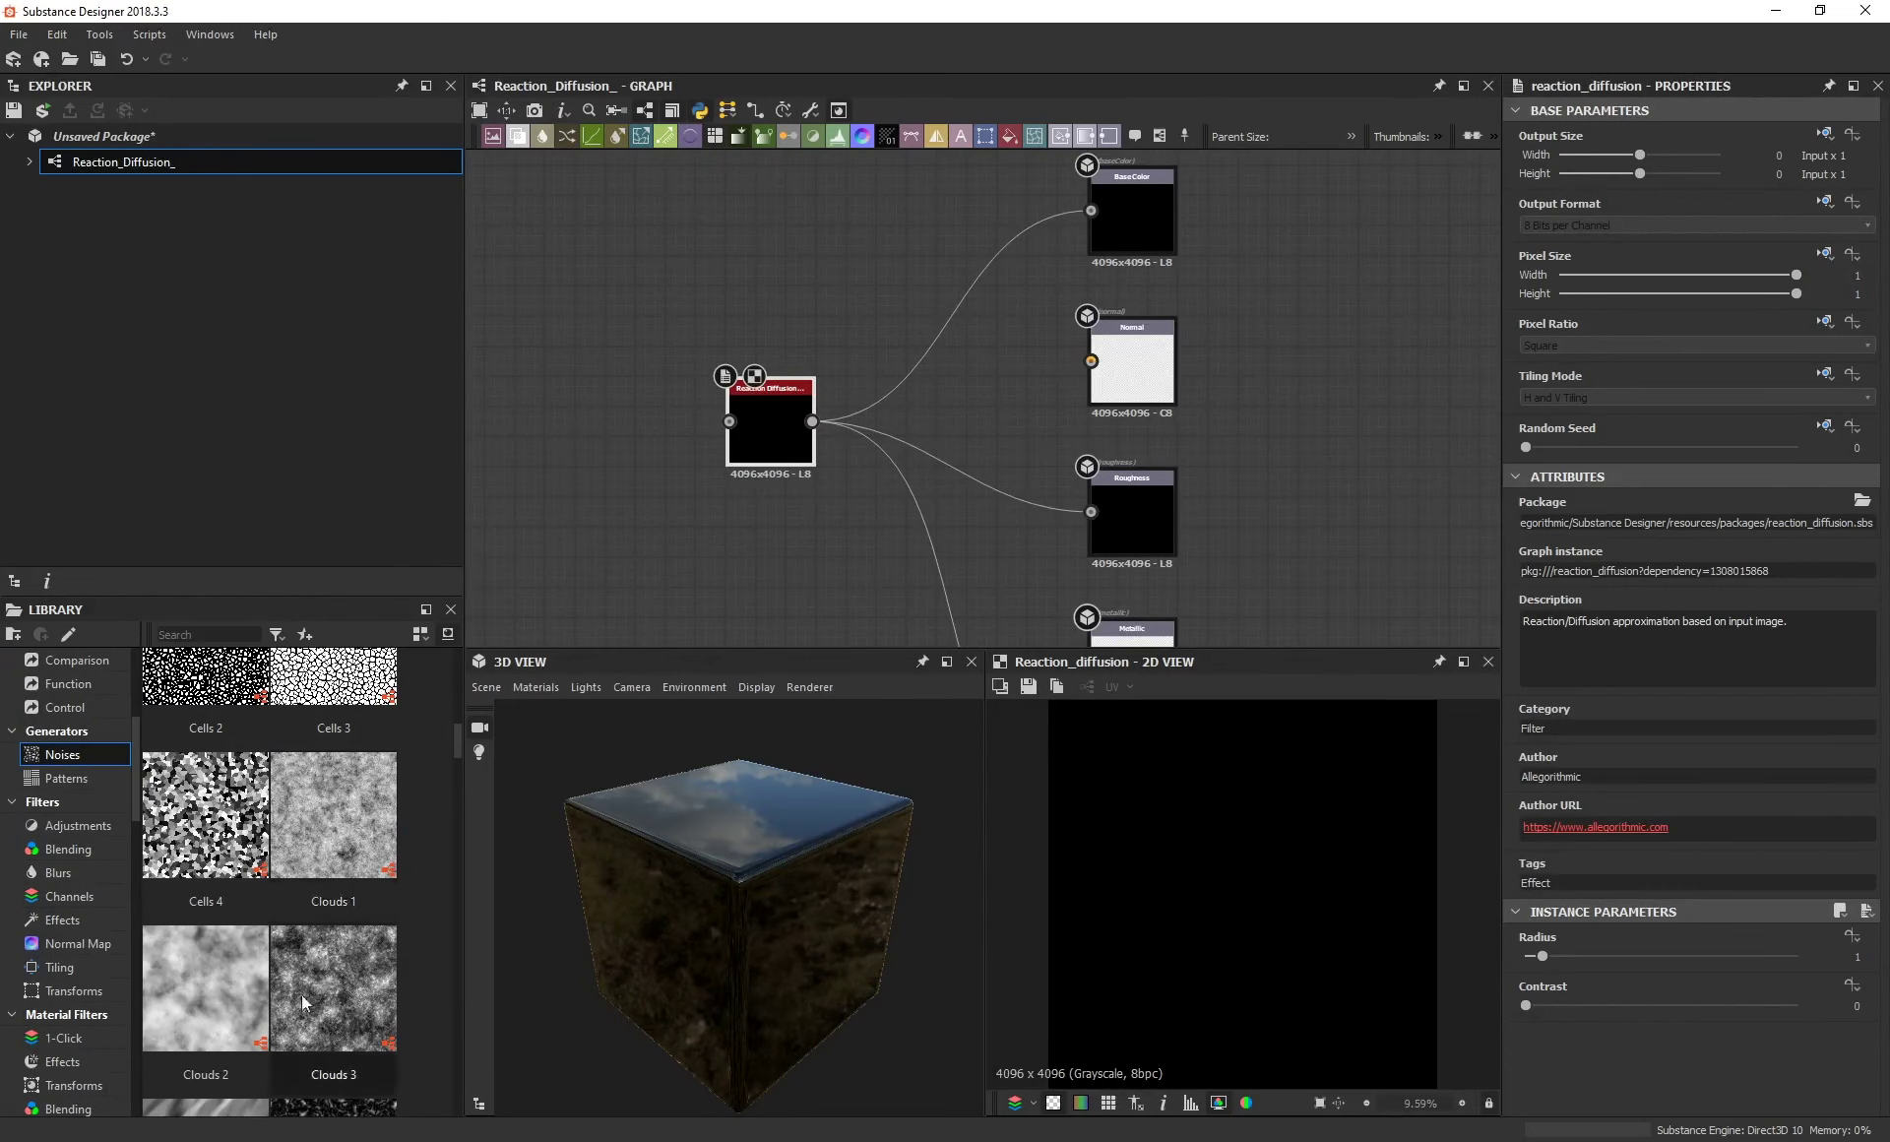
{"action": "scroll", "coordinate": [740, 443], "scroll_direction": "up", "scroll_amount": 2}
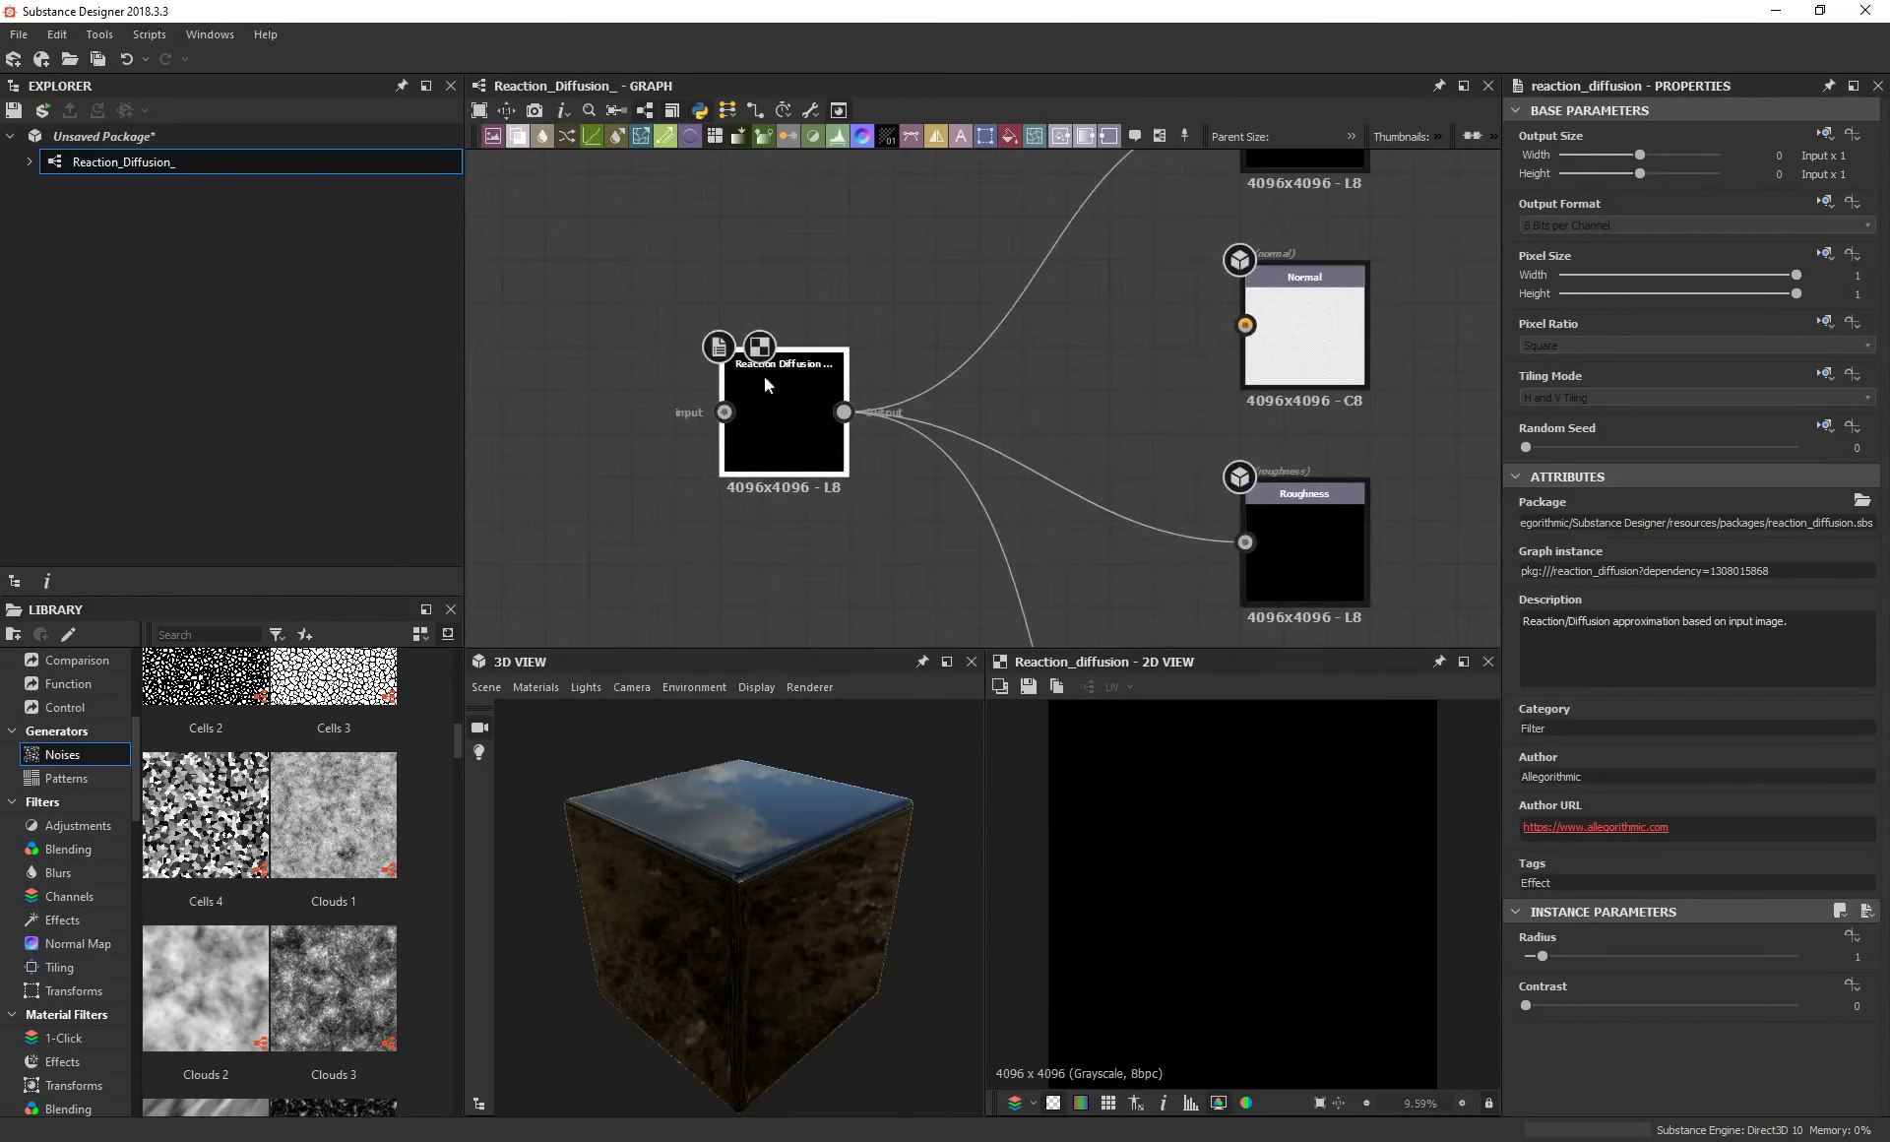
{"action": "scroll", "coordinate": [311, 833], "scroll_direction": "up", "scroll_amount": 5}
{"action": "scroll", "coordinate": [321, 831], "scroll_direction": "down", "scroll_amount": 1}
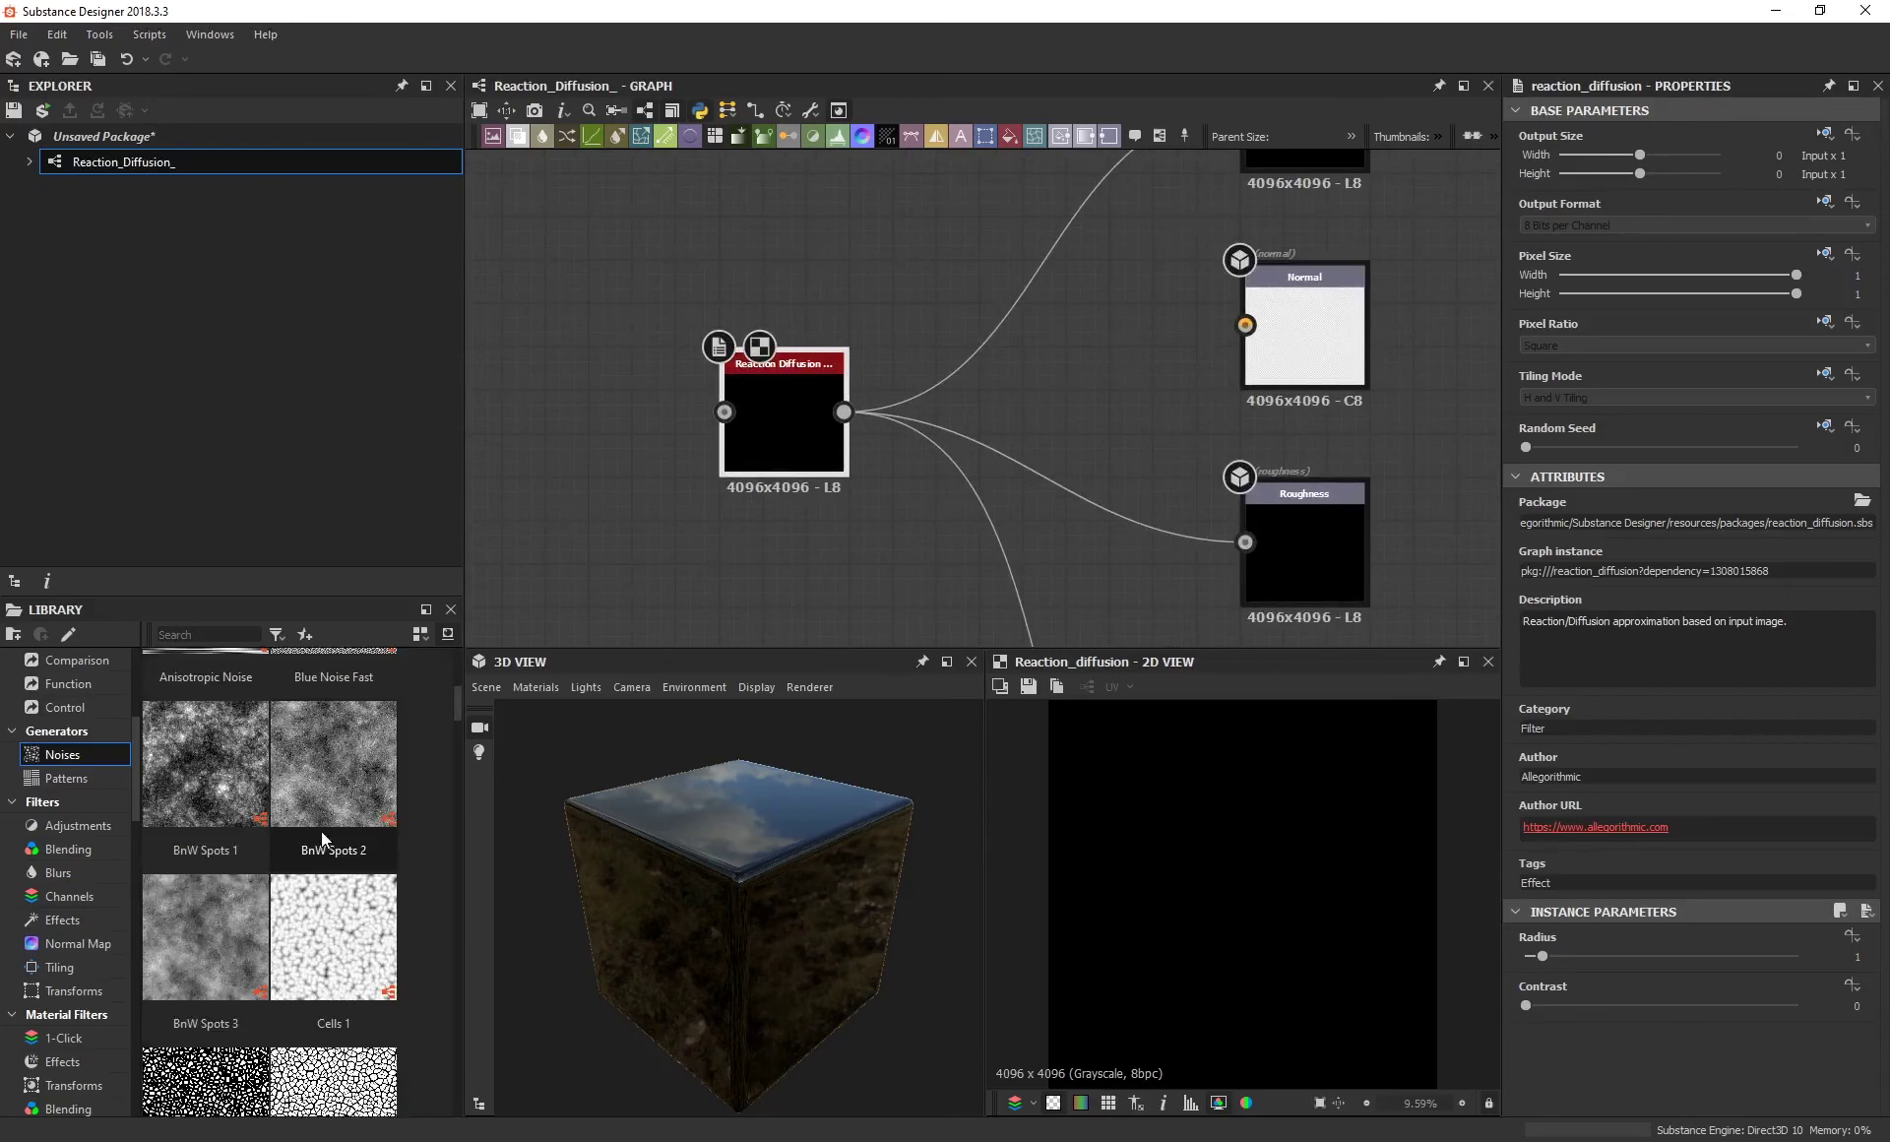
{"action": "scroll", "coordinate": [317, 794], "scroll_direction": "up", "scroll_amount": 1}
{"action": "scroll", "coordinate": [319, 796], "scroll_direction": "down", "scroll_amount": 6}
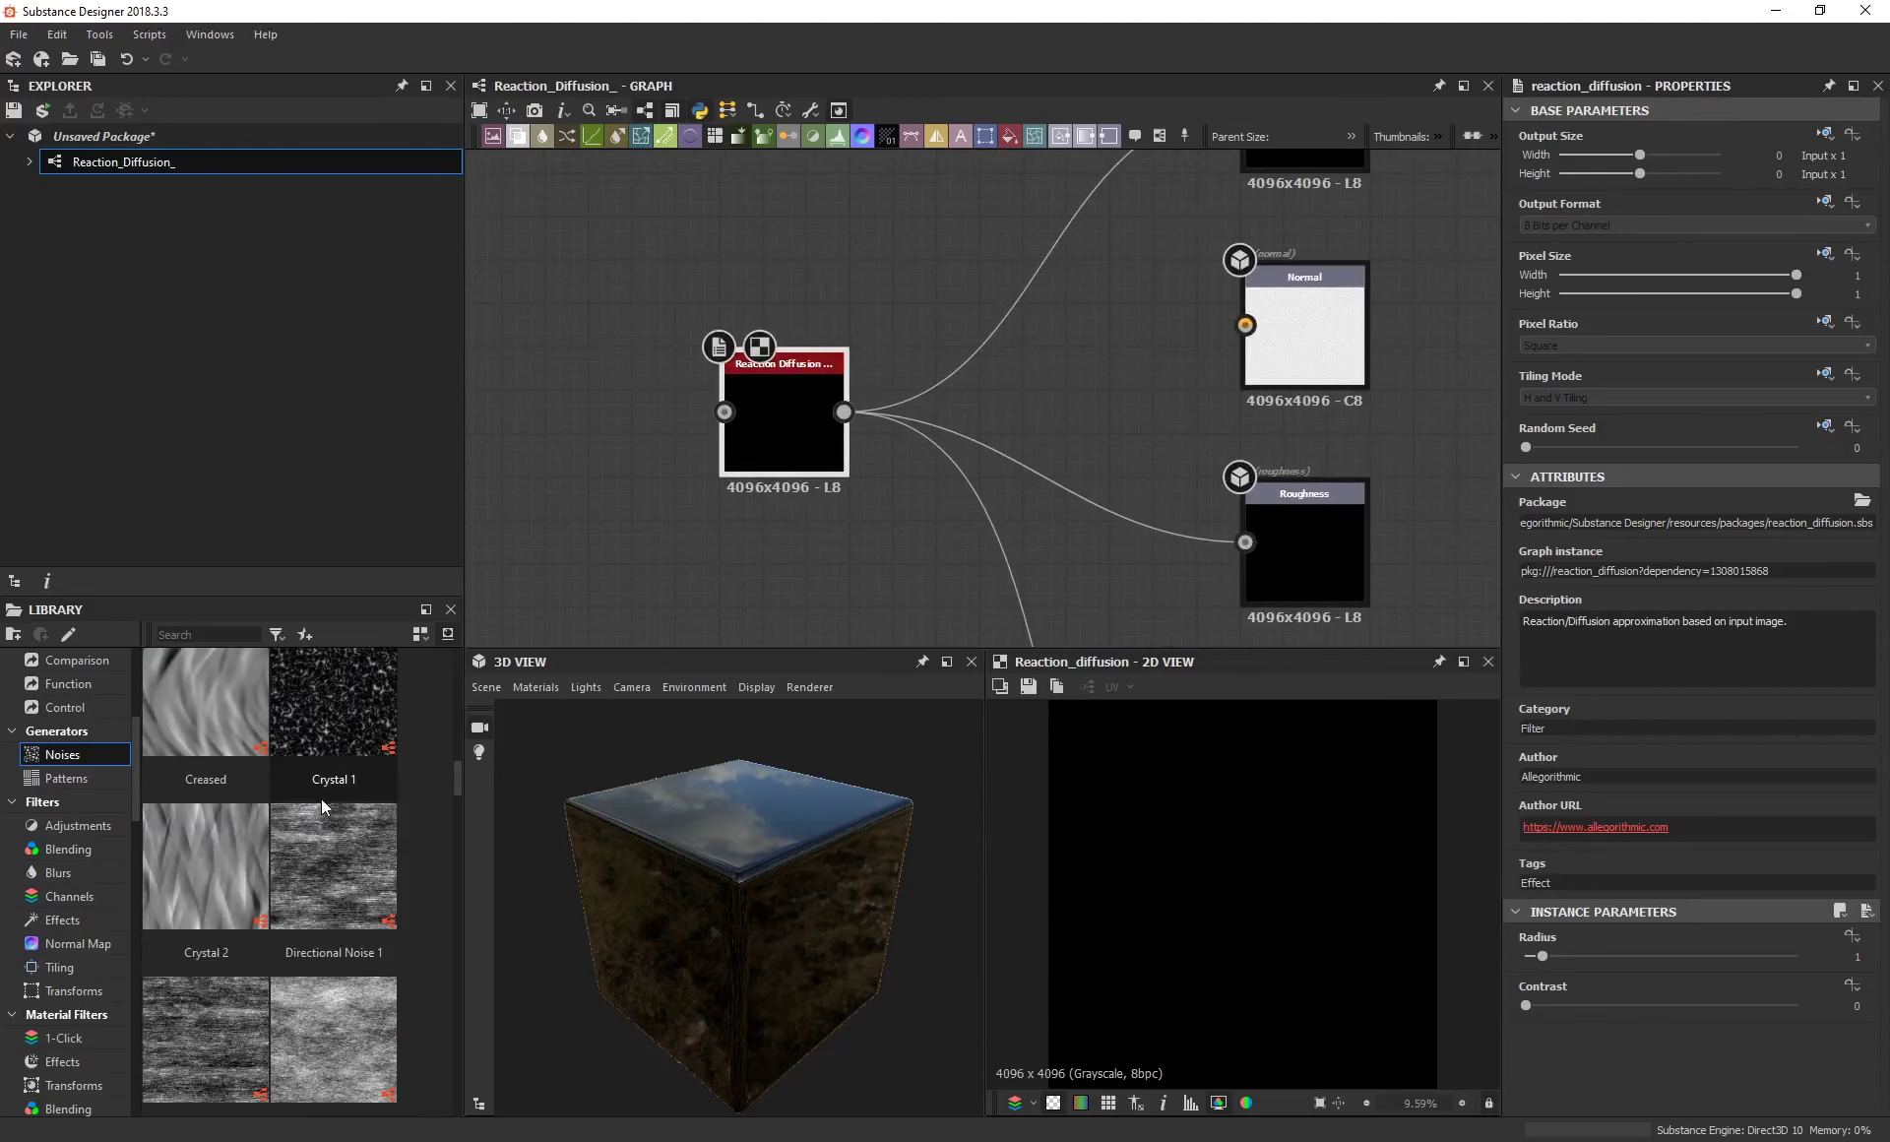
{"action": "left_click_drag", "start_coordinate": [340, 929], "coordinate": [730, 411]}
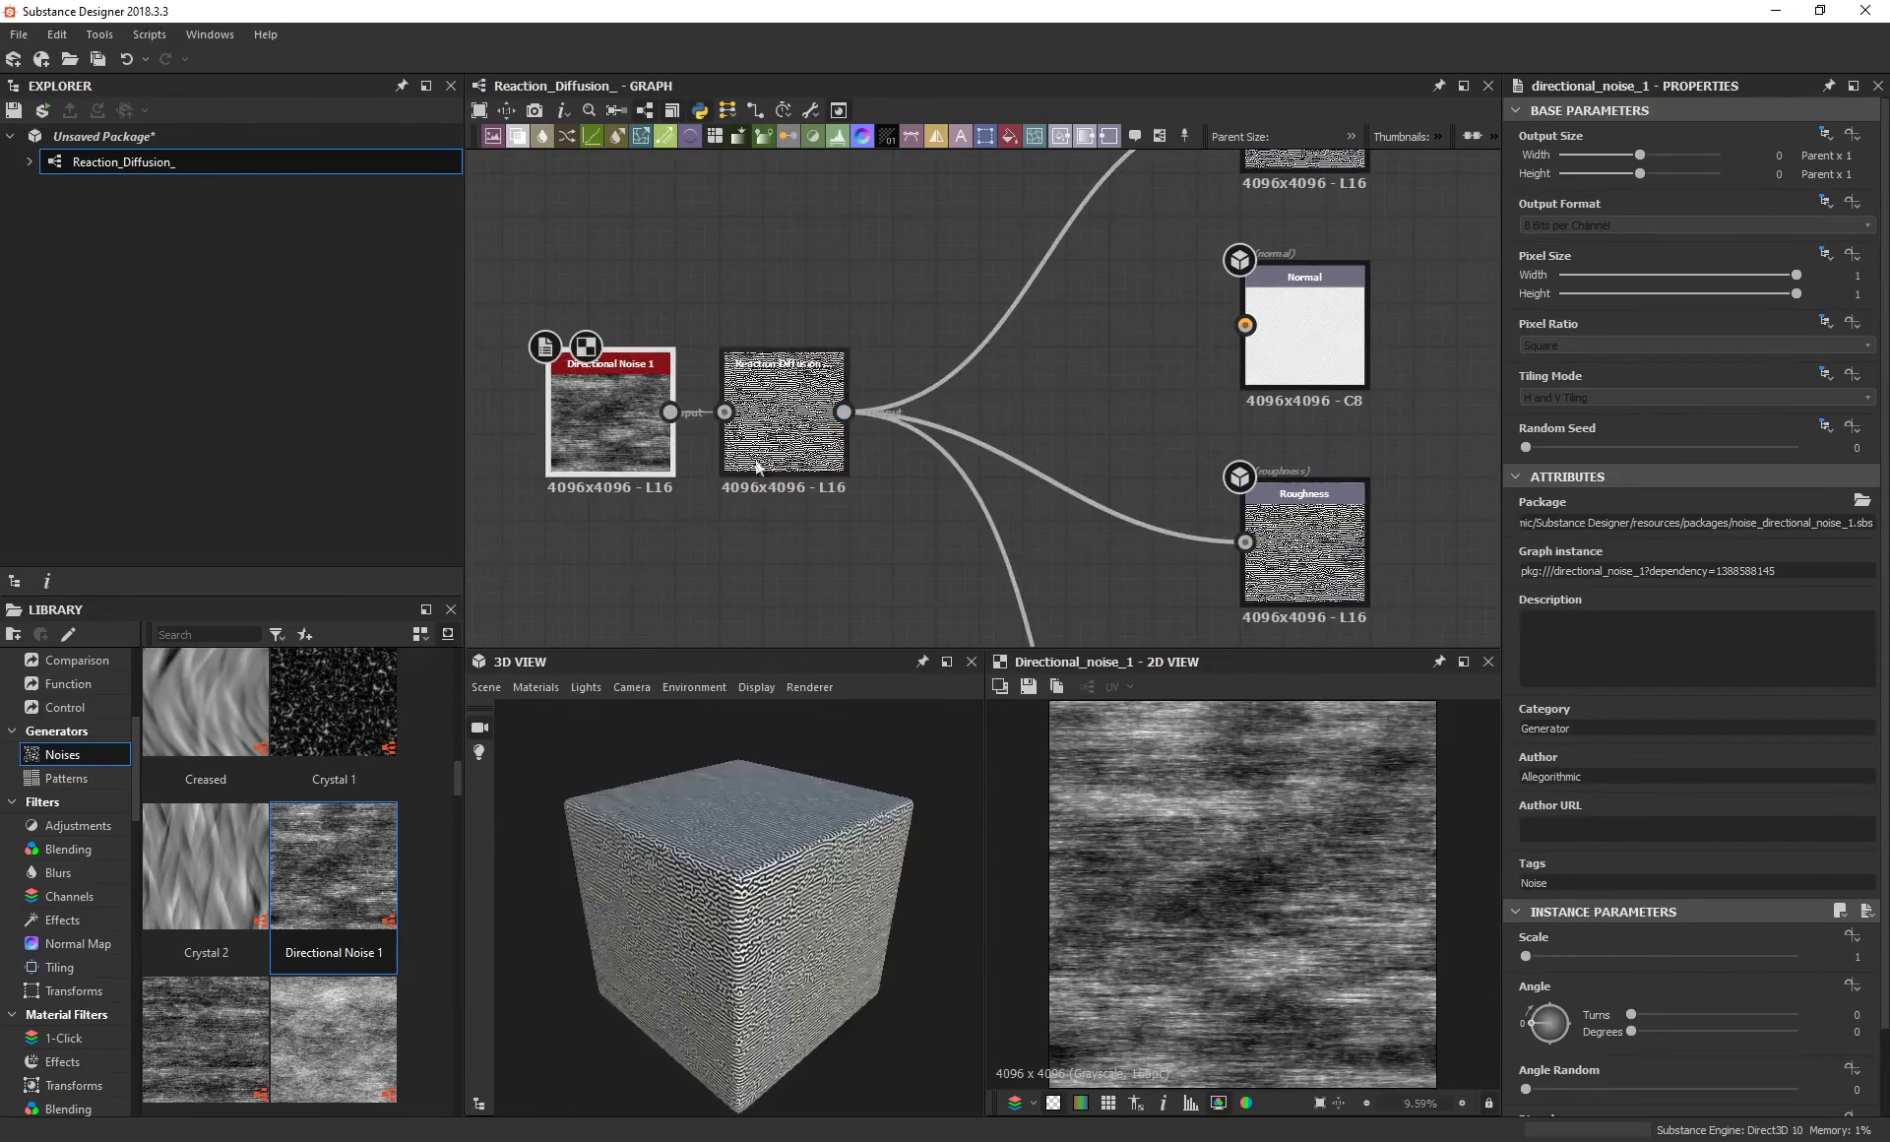
Switch the 3D preview mesh to Rounded Cylinder and examine the pattern on its surface.
{"action": "scroll", "coordinate": [756, 854], "scroll_direction": "up", "scroll_amount": 5}
{"action": "left_click_drag", "start_coordinate": [756, 854], "coordinate": [697, 797]}
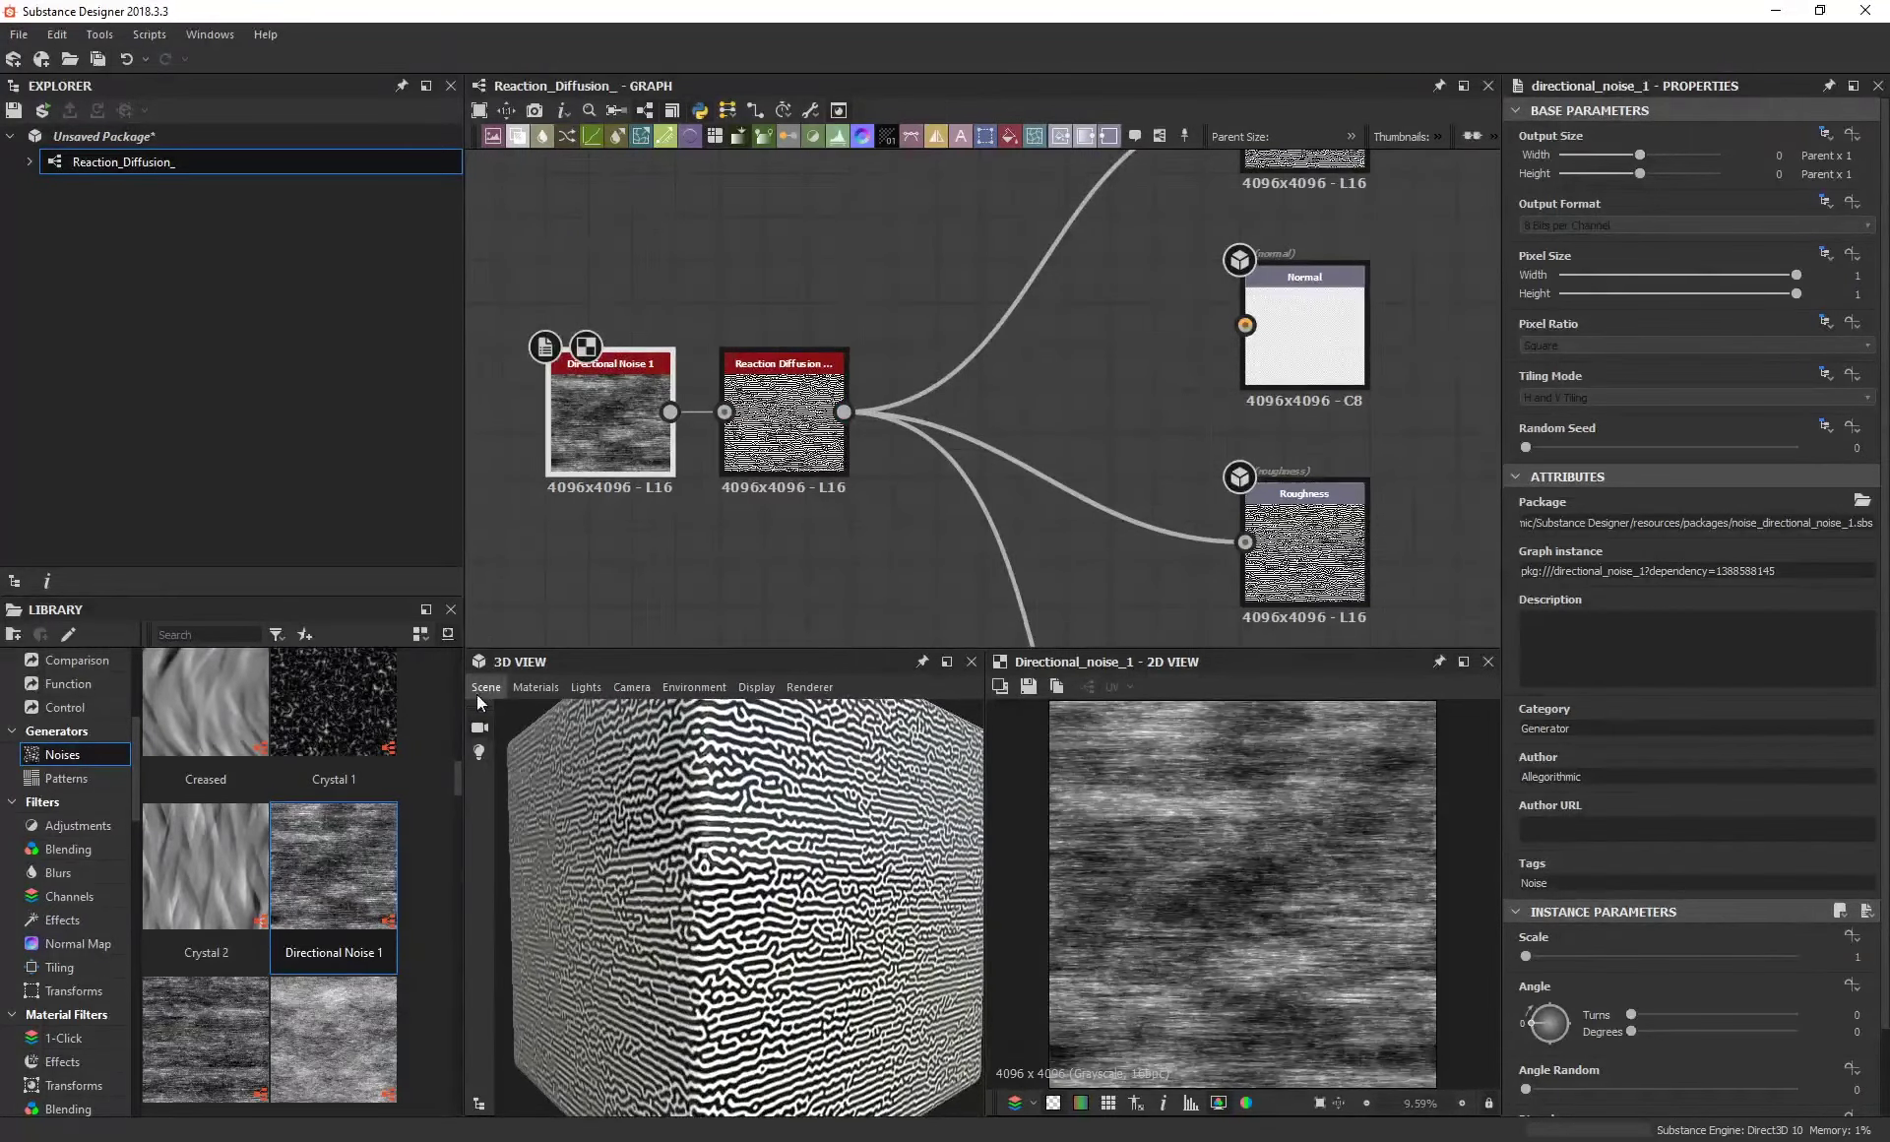
{"action": "left_click", "coordinate": [484, 687]}
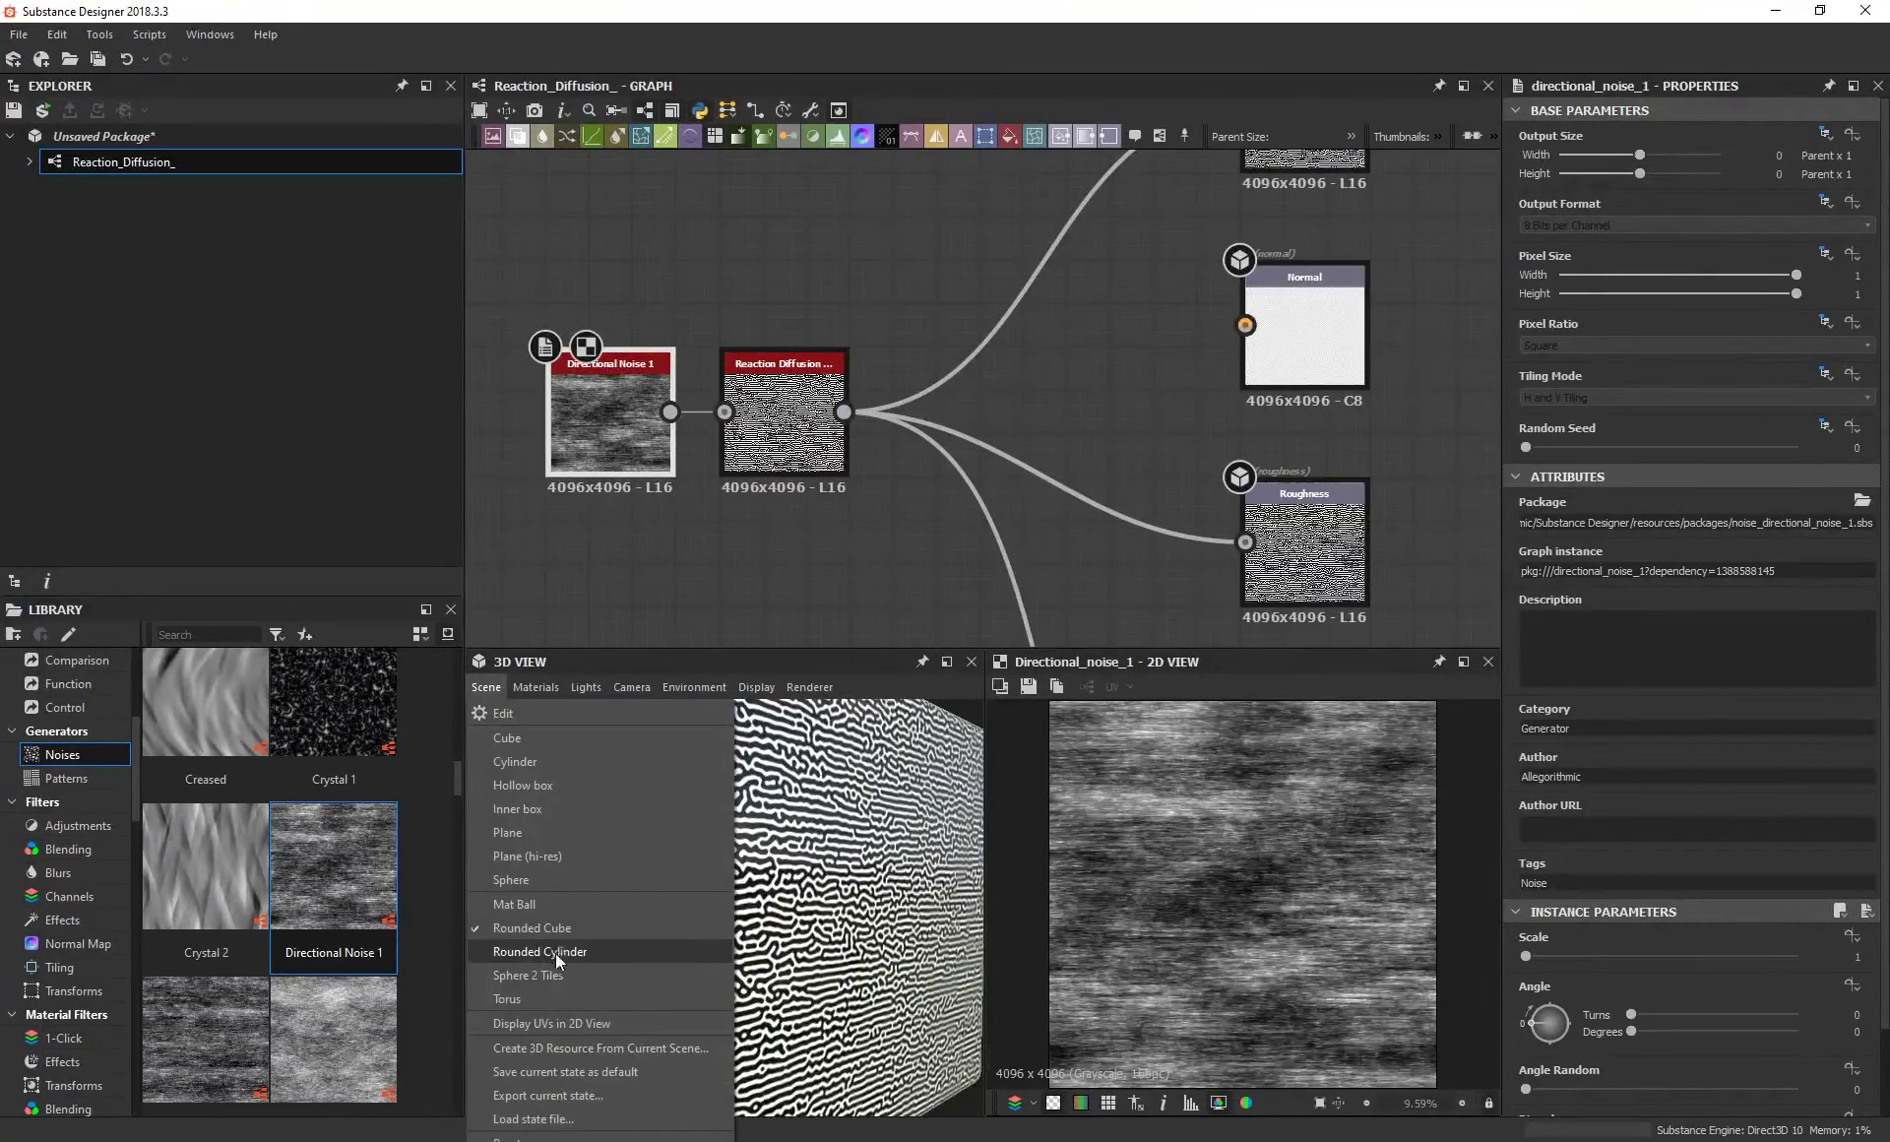
{"action": "left_click", "coordinate": [528, 949]}
{"action": "scroll", "coordinate": [738, 886], "scroll_direction": "down", "scroll_amount": 2}
{"action": "scroll", "coordinate": [748, 879], "scroll_direction": "up", "scroll_amount": 3}
{"action": "left_click_drag", "start_coordinate": [641, 864], "coordinate": [706, 860]}
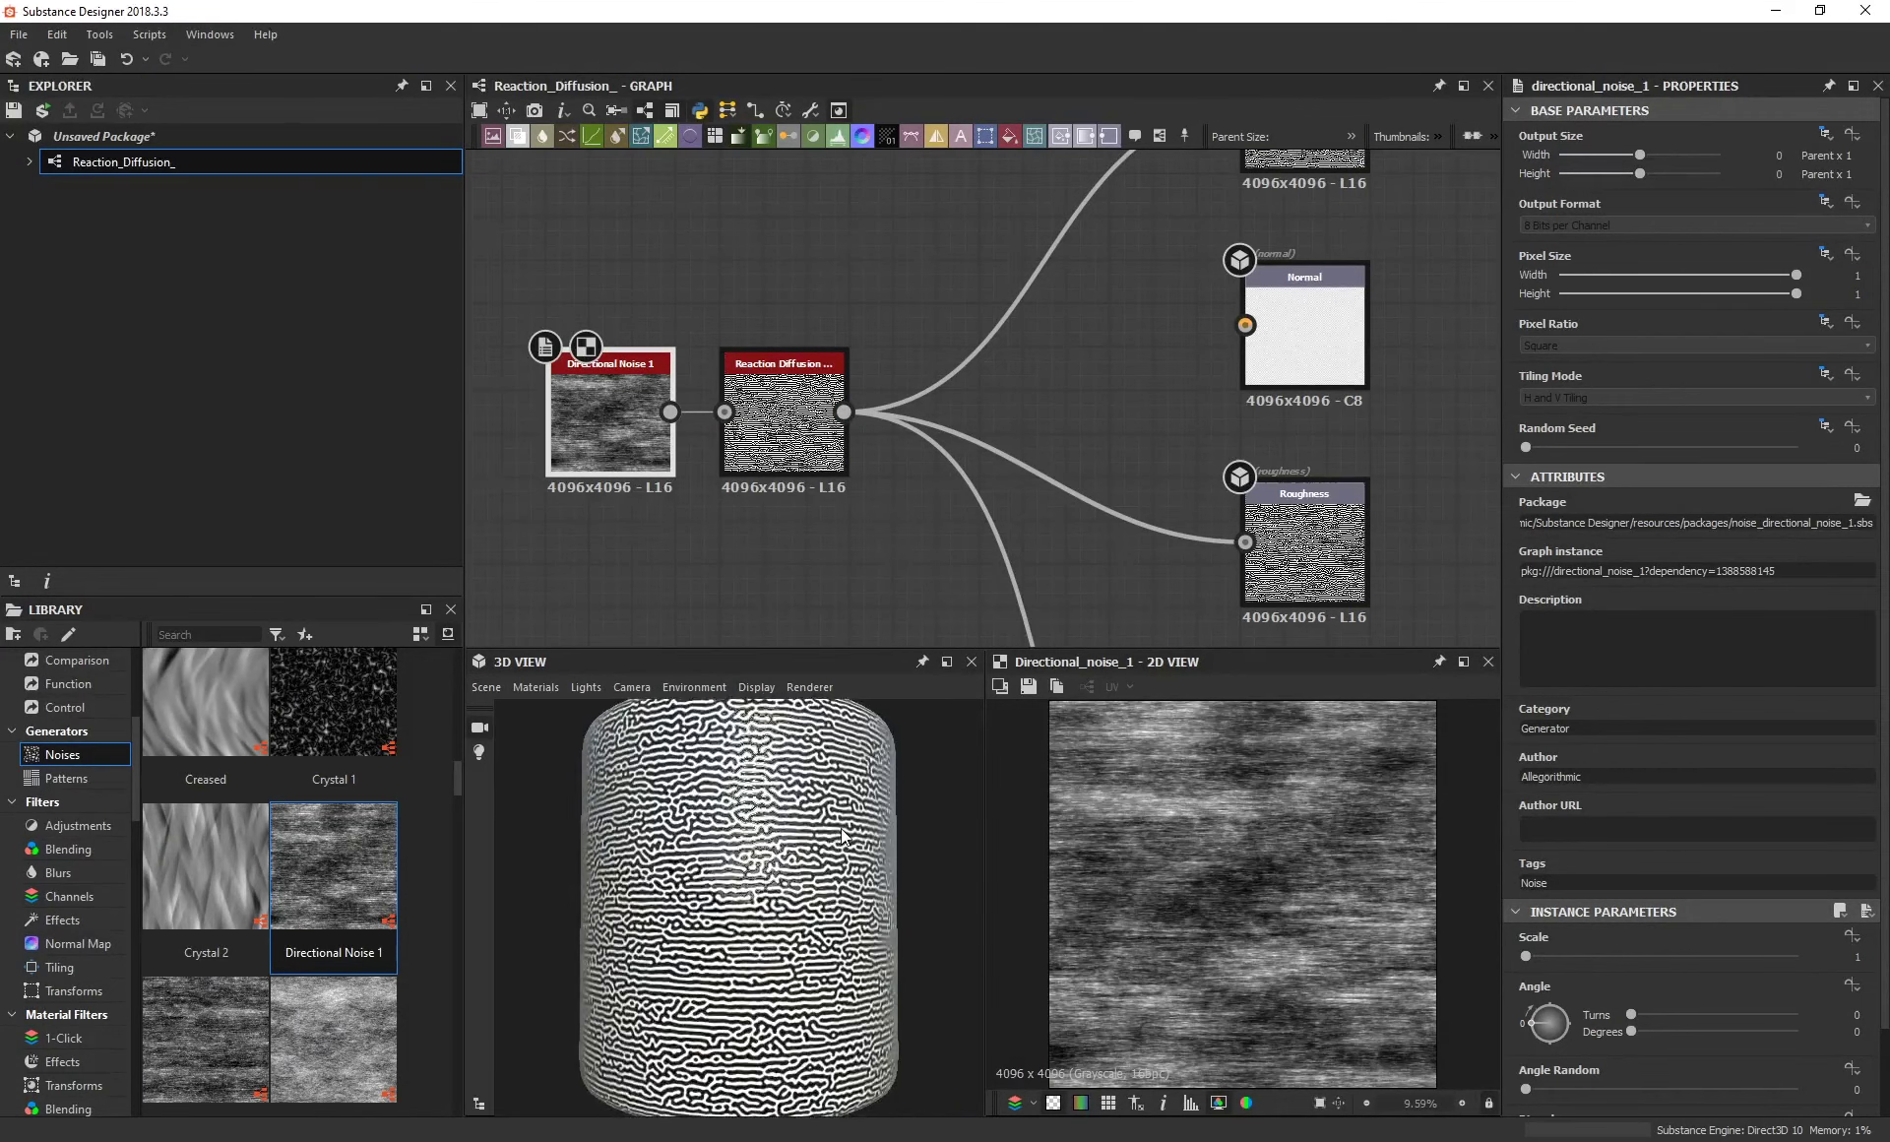
{"action": "scroll", "coordinate": [841, 835], "scroll_direction": "up", "scroll_amount": 2}
{"action": "left_click_drag", "start_coordinate": [798, 833], "coordinate": [714, 848]}
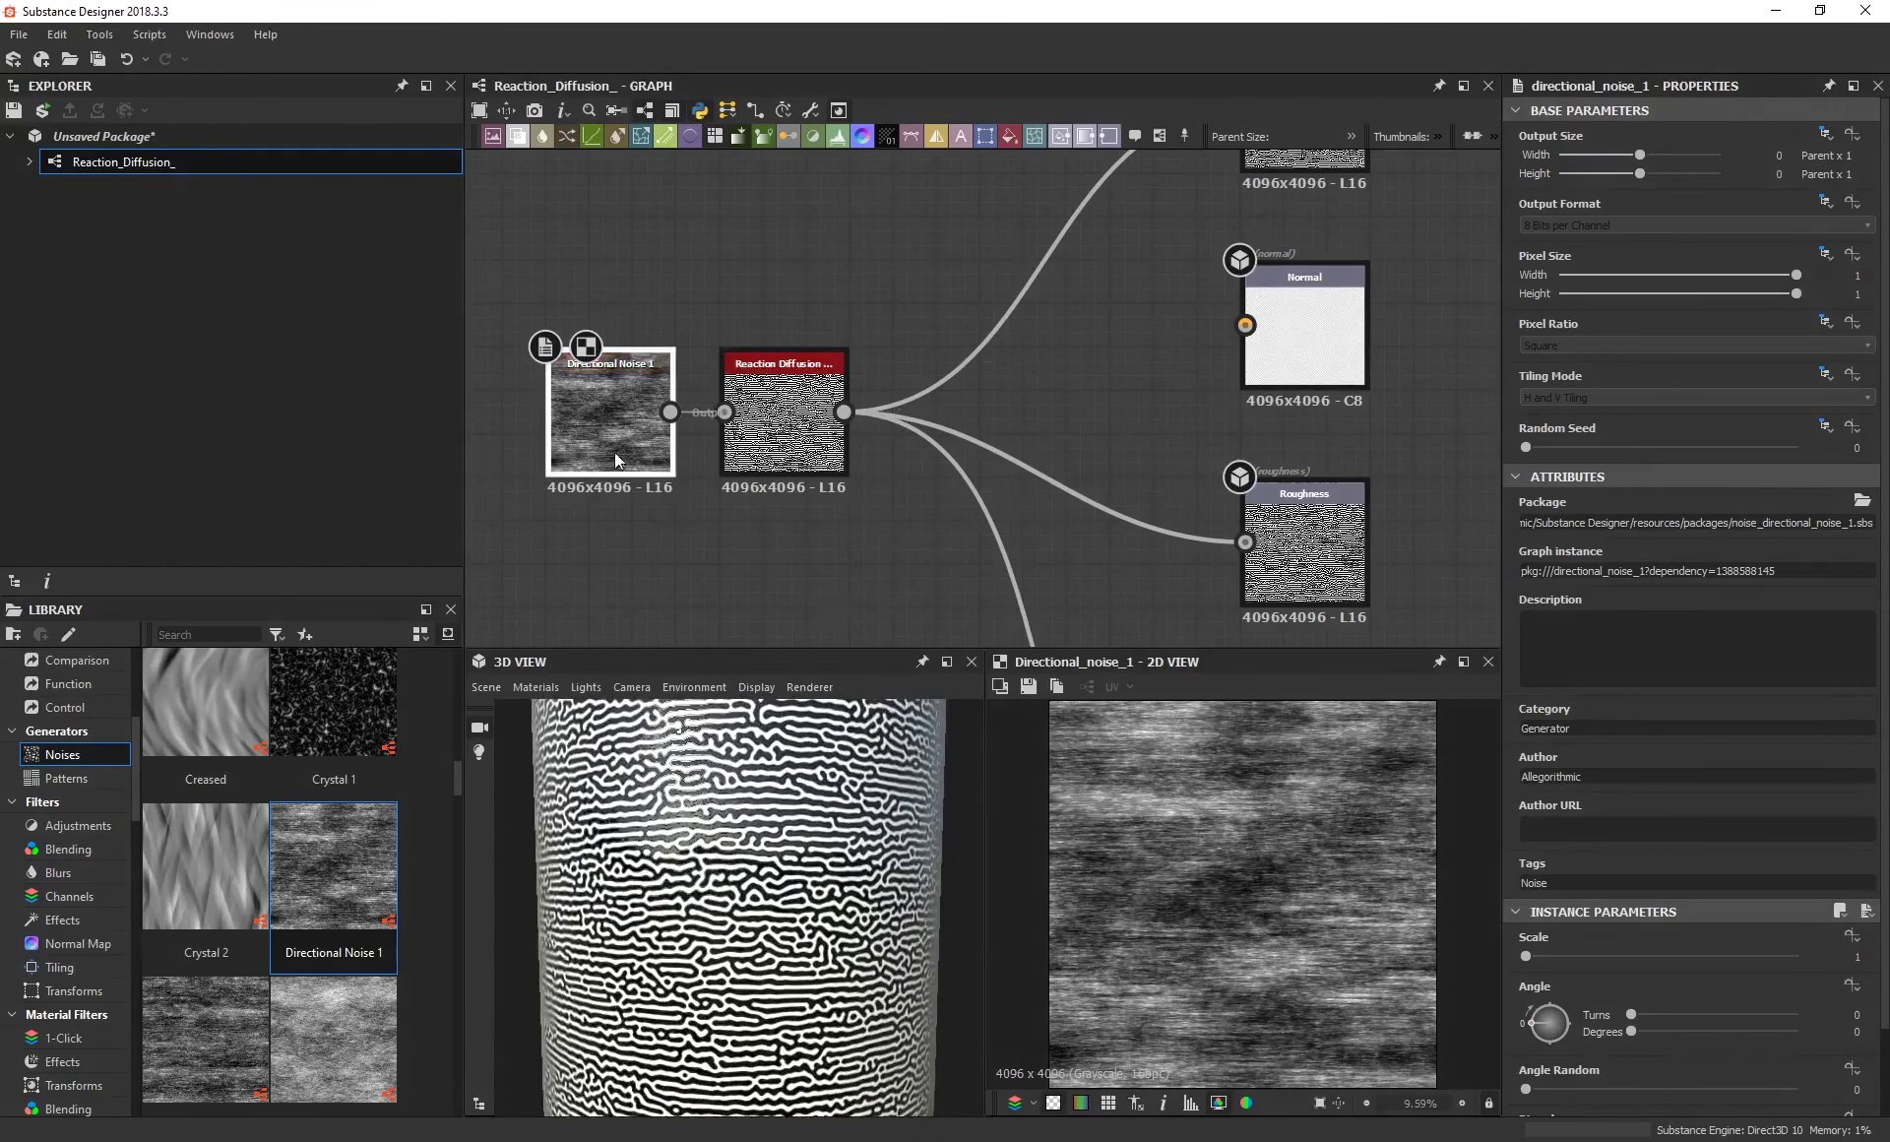
Space the Directional Noise 1 node farther from the Reaction Diffusion node and set the latter's Radius to 2.25.
{"action": "left_click_drag", "start_coordinate": [612, 422], "coordinate": [572, 435]}
{"action": "left_click", "coordinate": [792, 448]}
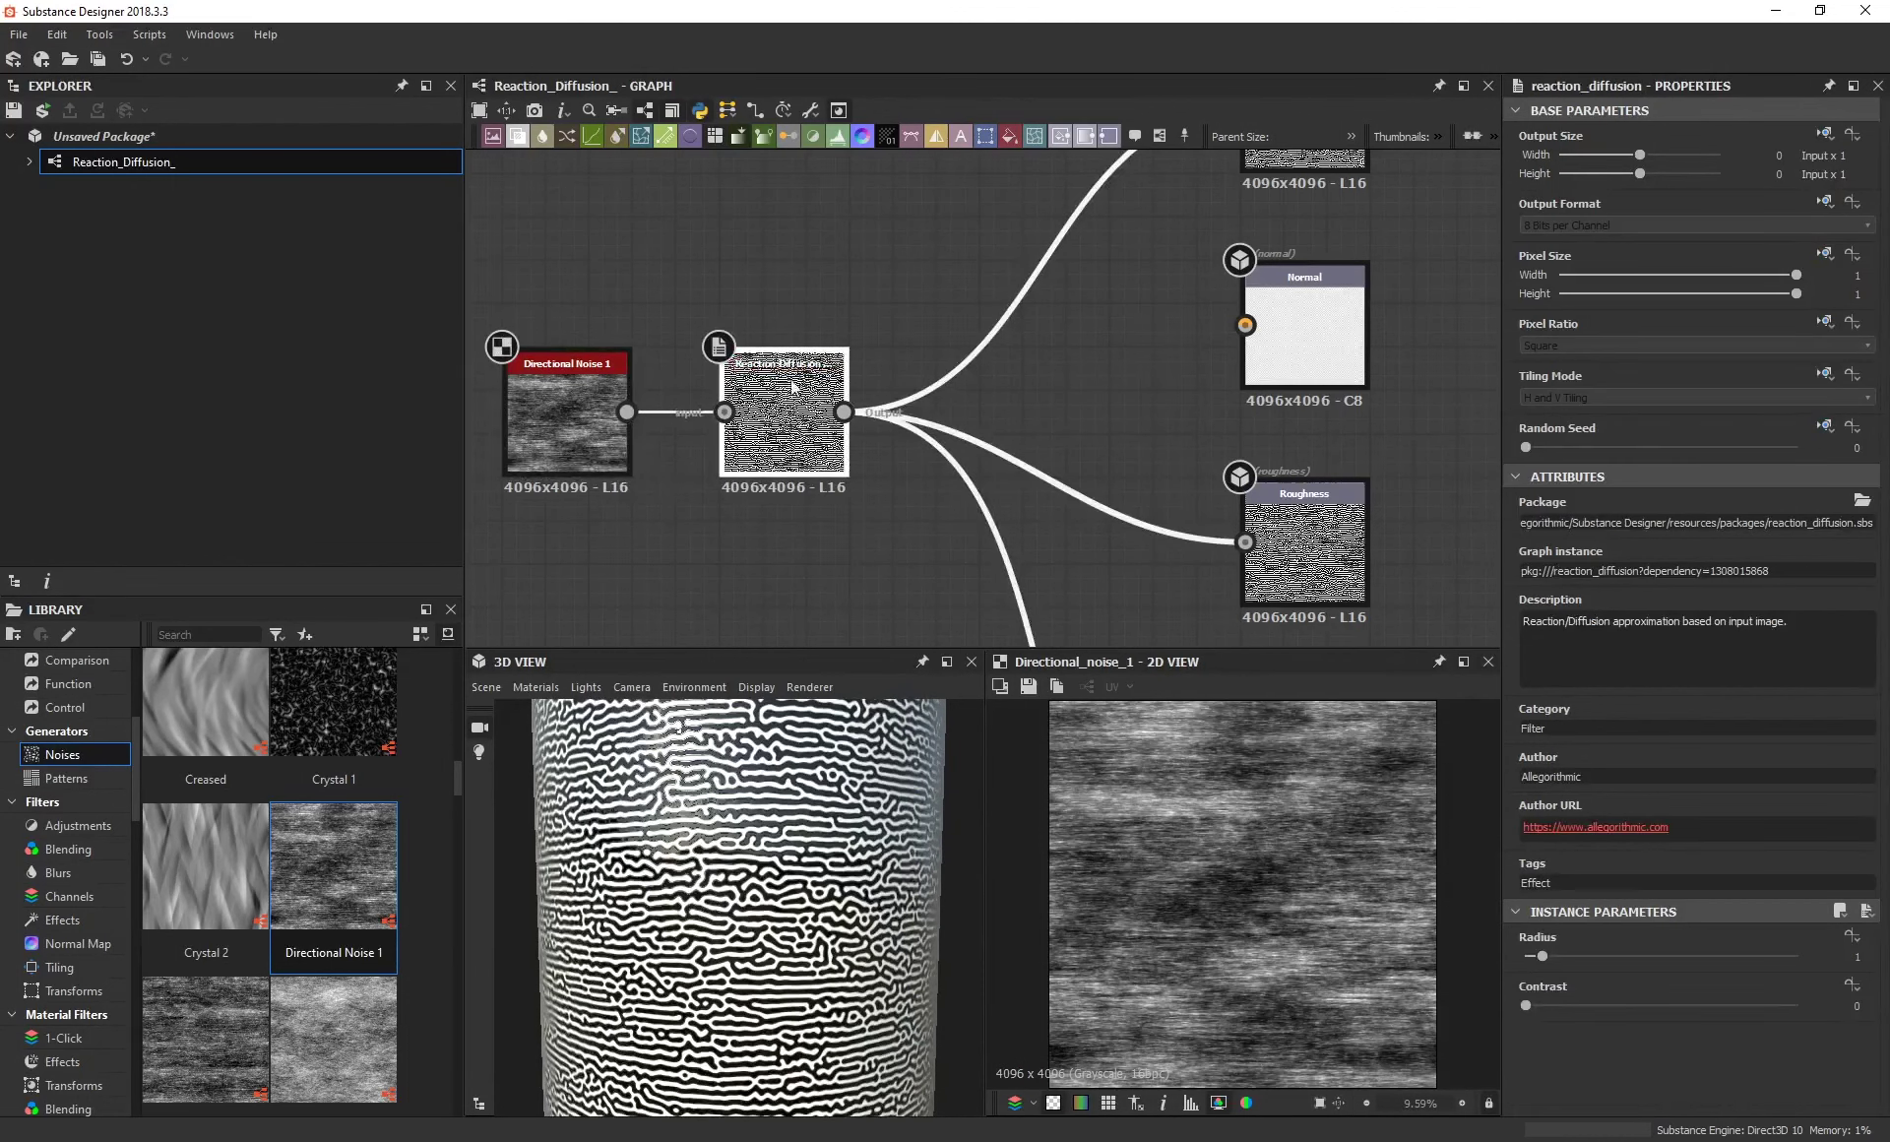
{"action": "left_click_drag", "start_coordinate": [1543, 957], "coordinate": [1563, 957]}
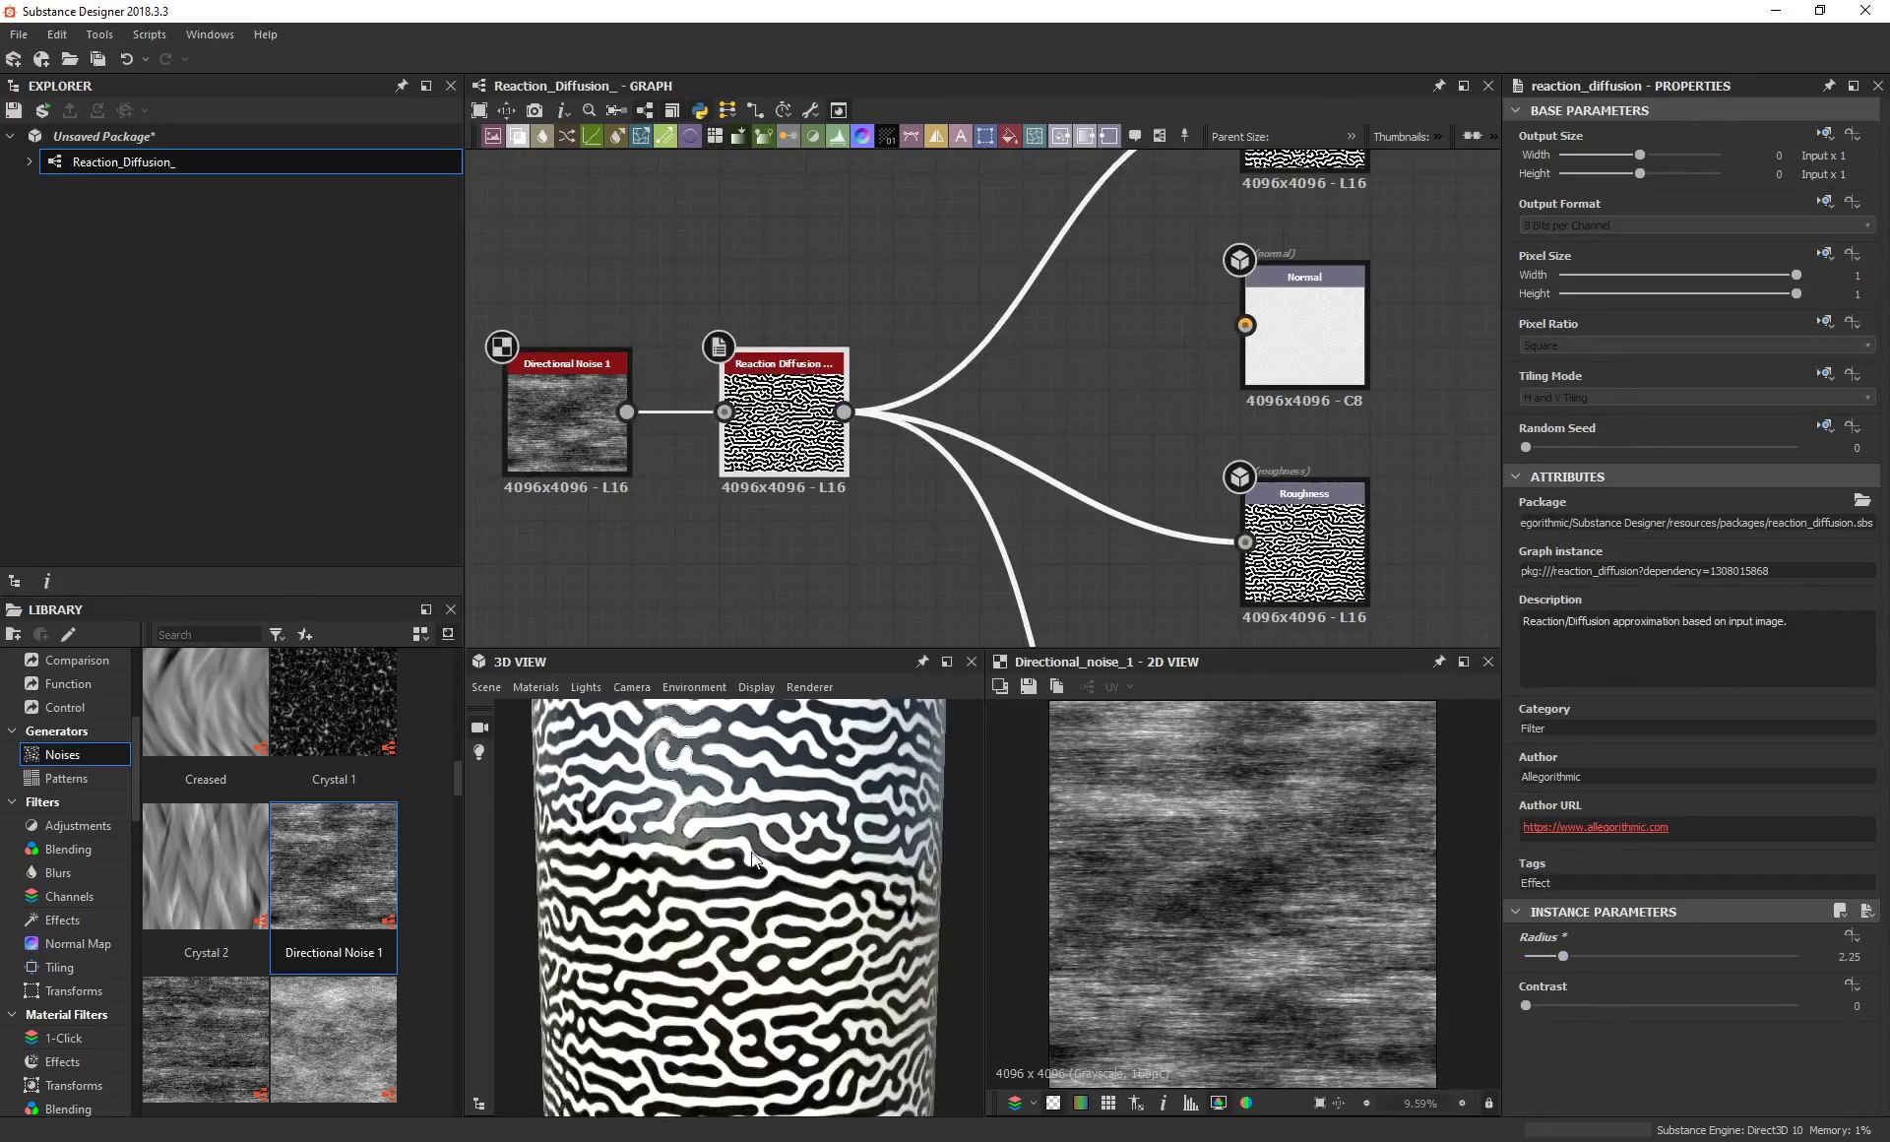
{"action": "scroll", "coordinate": [754, 859], "scroll_direction": "down", "scroll_amount": 5}
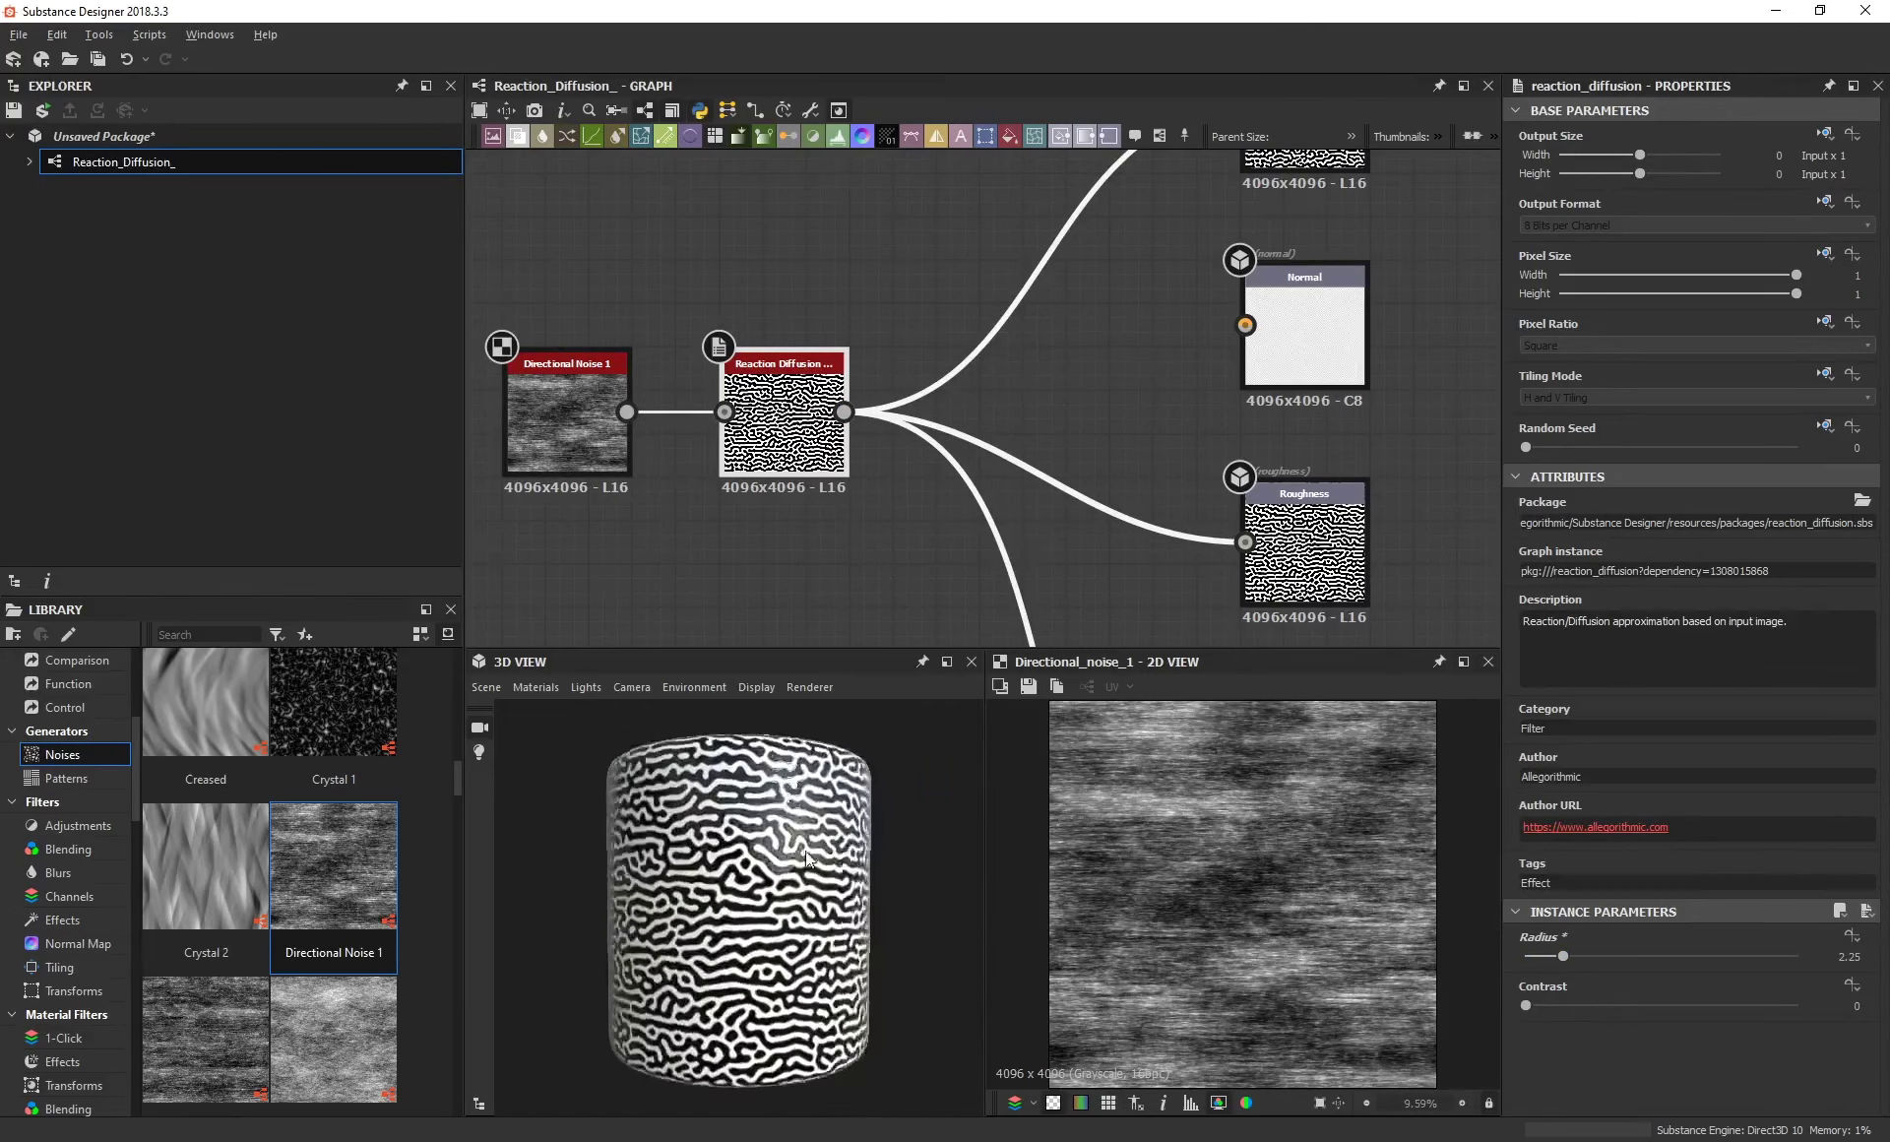
{"action": "scroll", "coordinate": [797, 859], "scroll_direction": "up", "scroll_amount": 5}
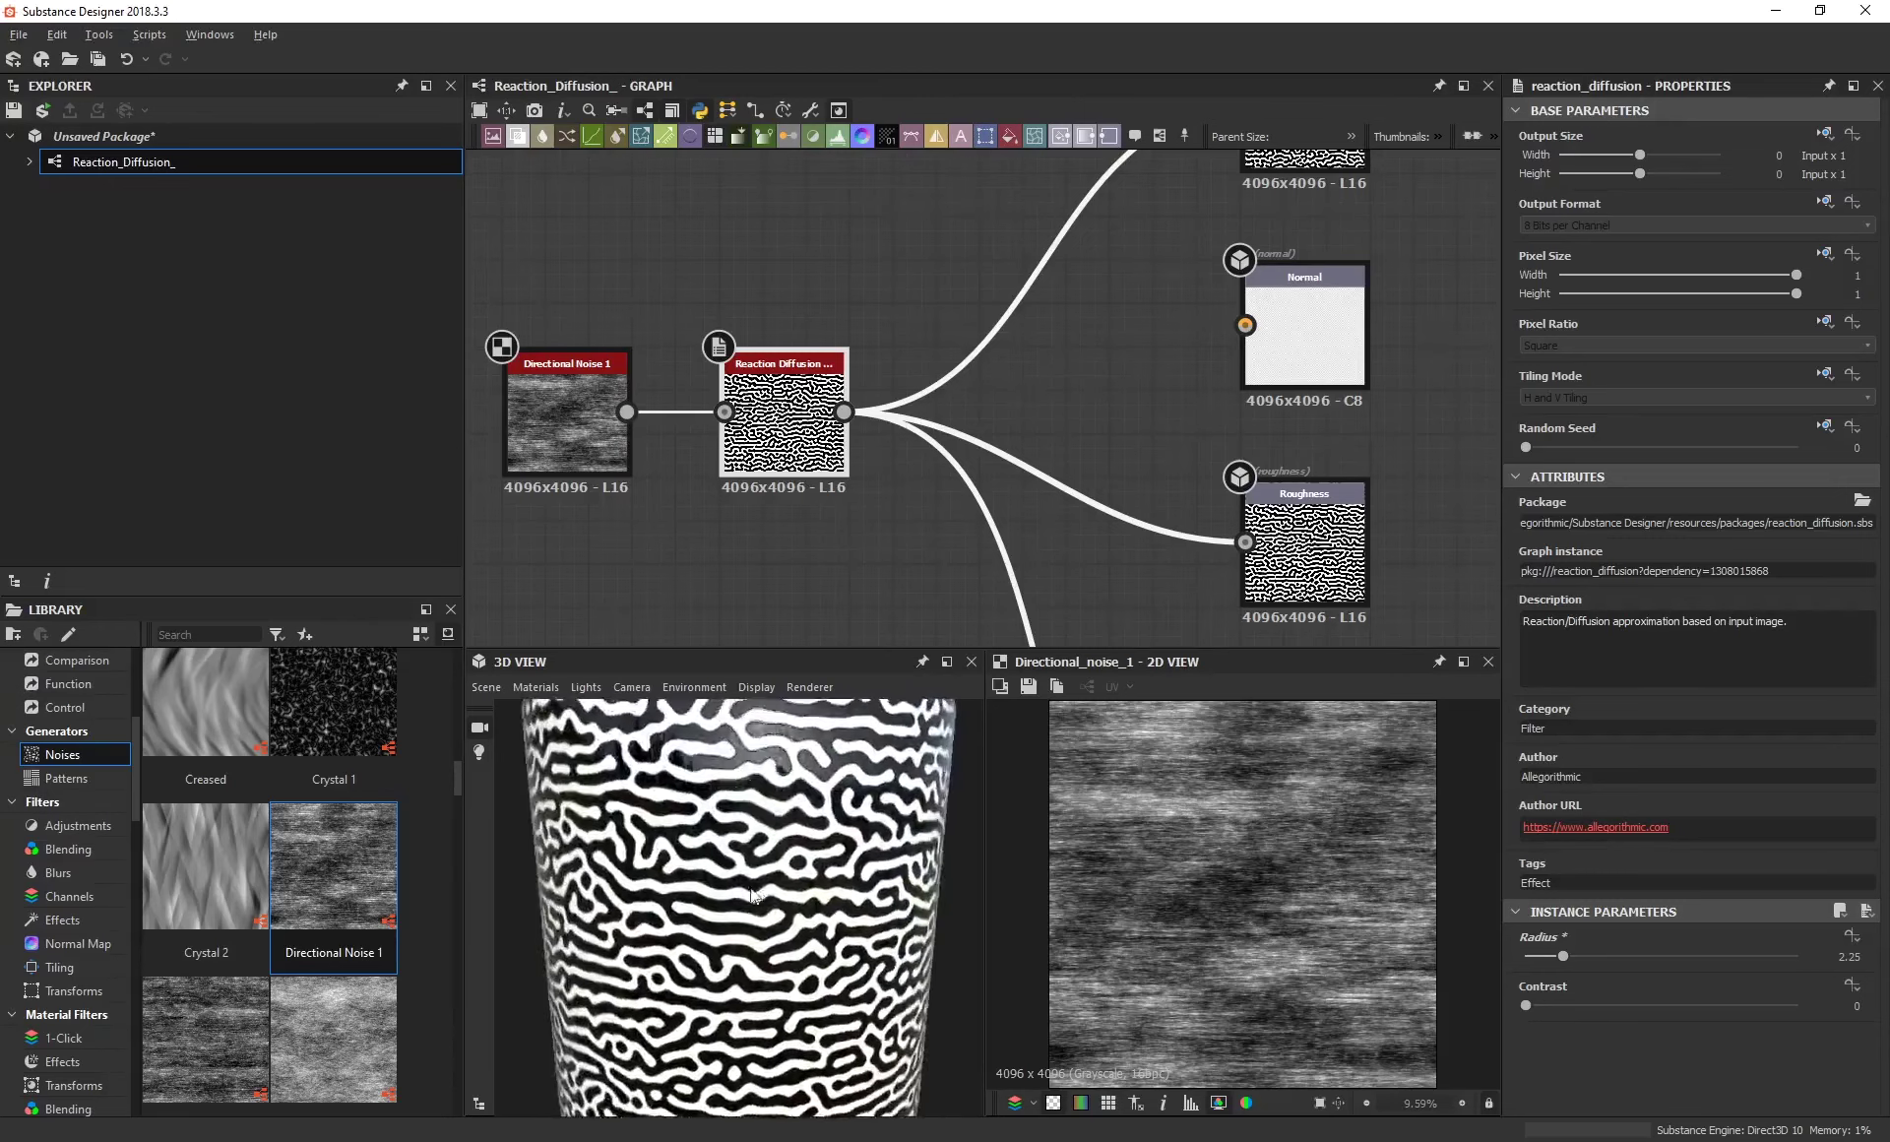
{"action": "scroll", "coordinate": [825, 879], "scroll_direction": "down", "scroll_amount": 5}
{"action": "scroll", "coordinate": [824, 879], "scroll_direction": "up", "scroll_amount": 4}
{"action": "scroll", "coordinate": [825, 879], "scroll_direction": "down", "scroll_amount": 3}
Add a Fur 3 noise below Directional Noise 1 and connect it to the Reaction Diffusion input instead.
{"action": "left_click_drag", "start_coordinate": [561, 411], "coordinate": [576, 437]}
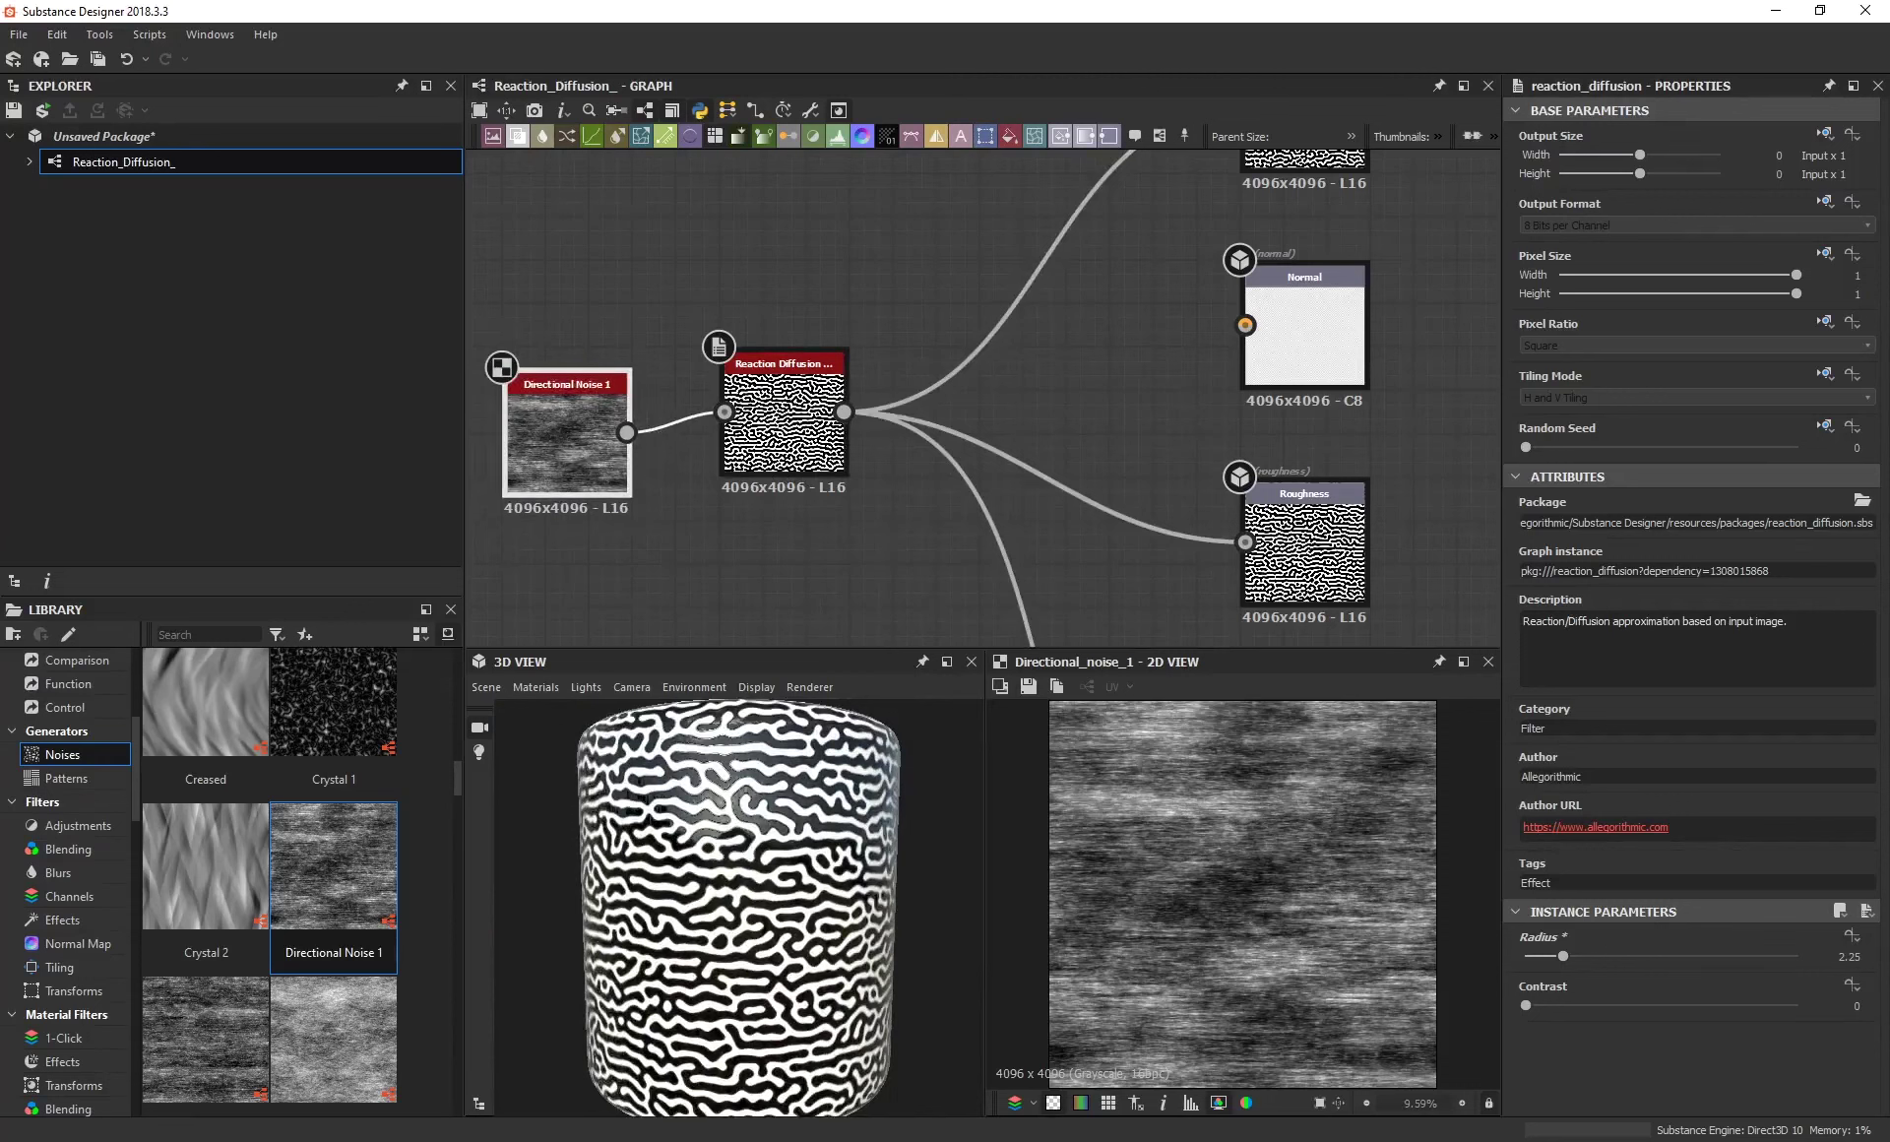
{"action": "scroll", "coordinate": [292, 902], "scroll_direction": "down", "scroll_amount": 8}
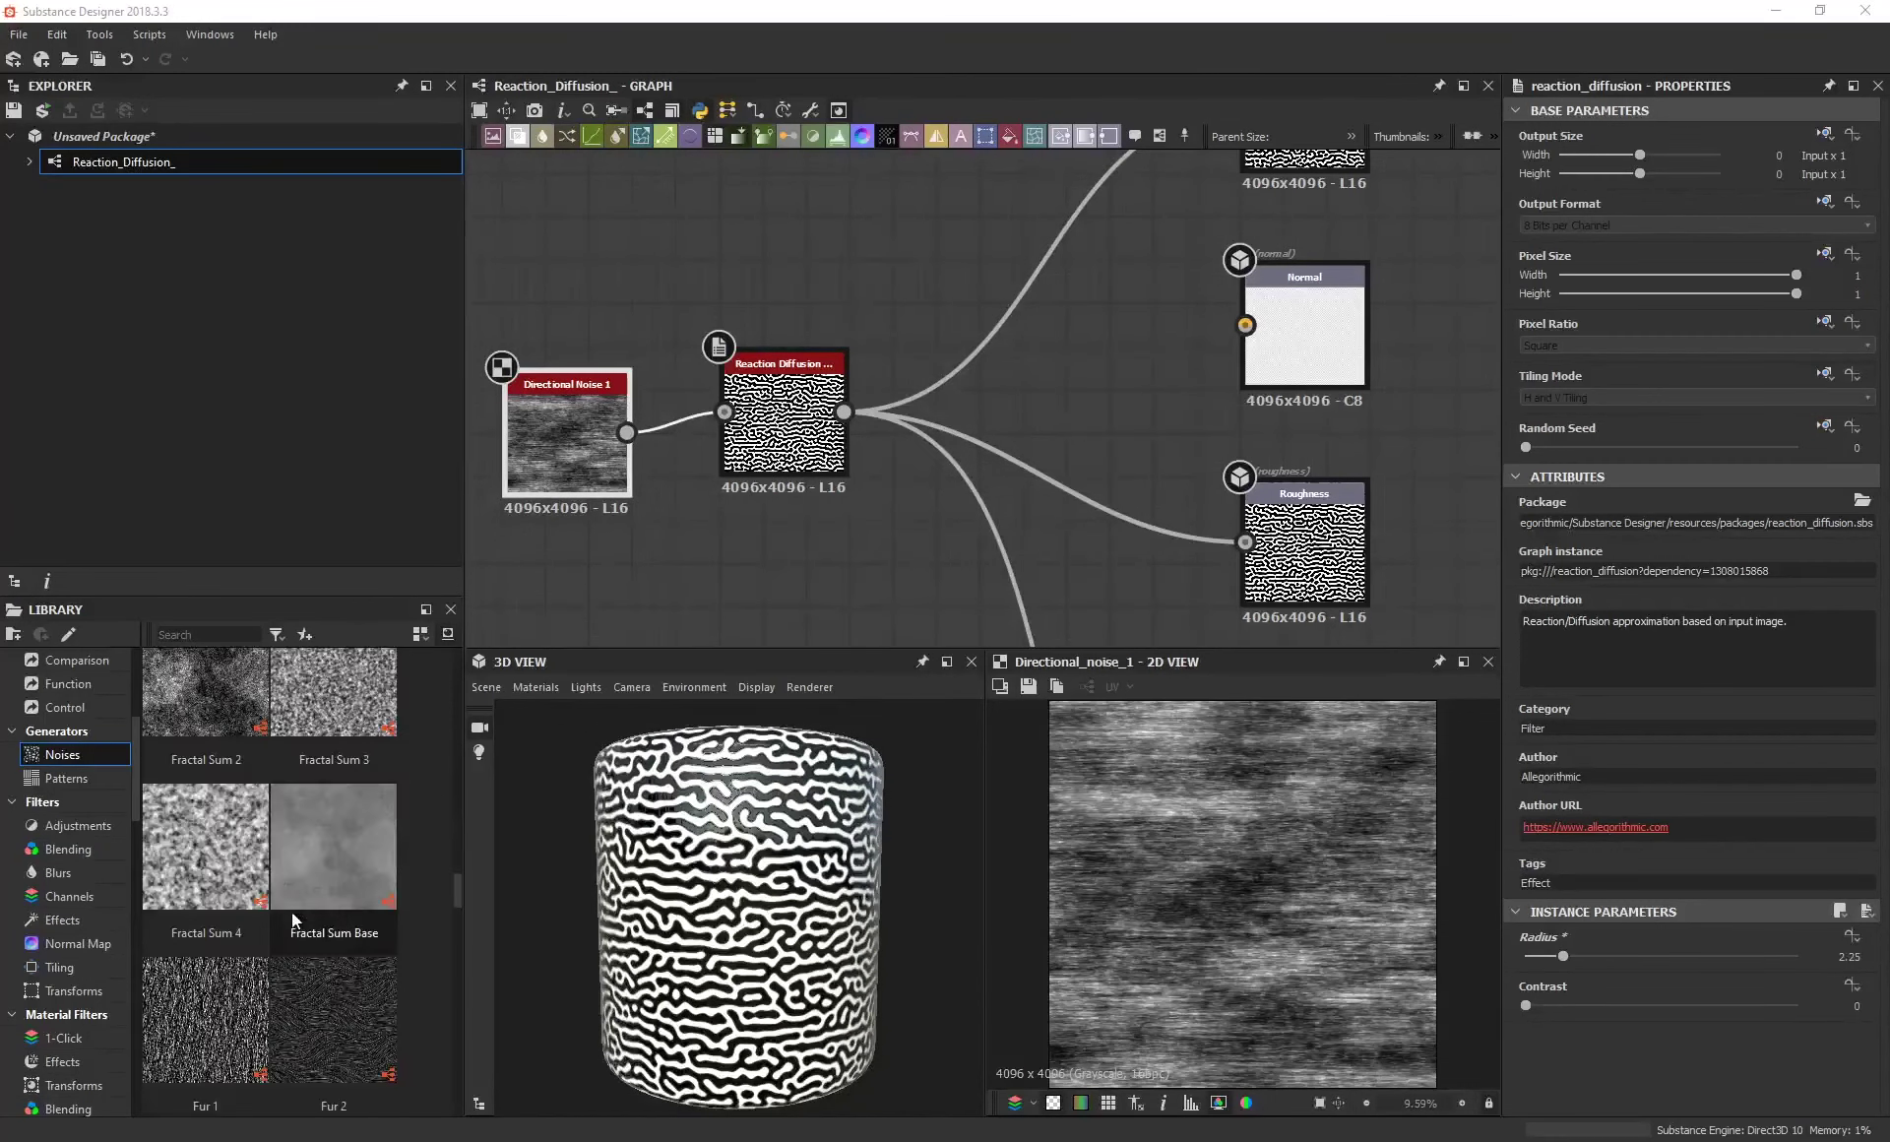
{"action": "scroll", "coordinate": [288, 903], "scroll_direction": "up", "scroll_amount": 3}
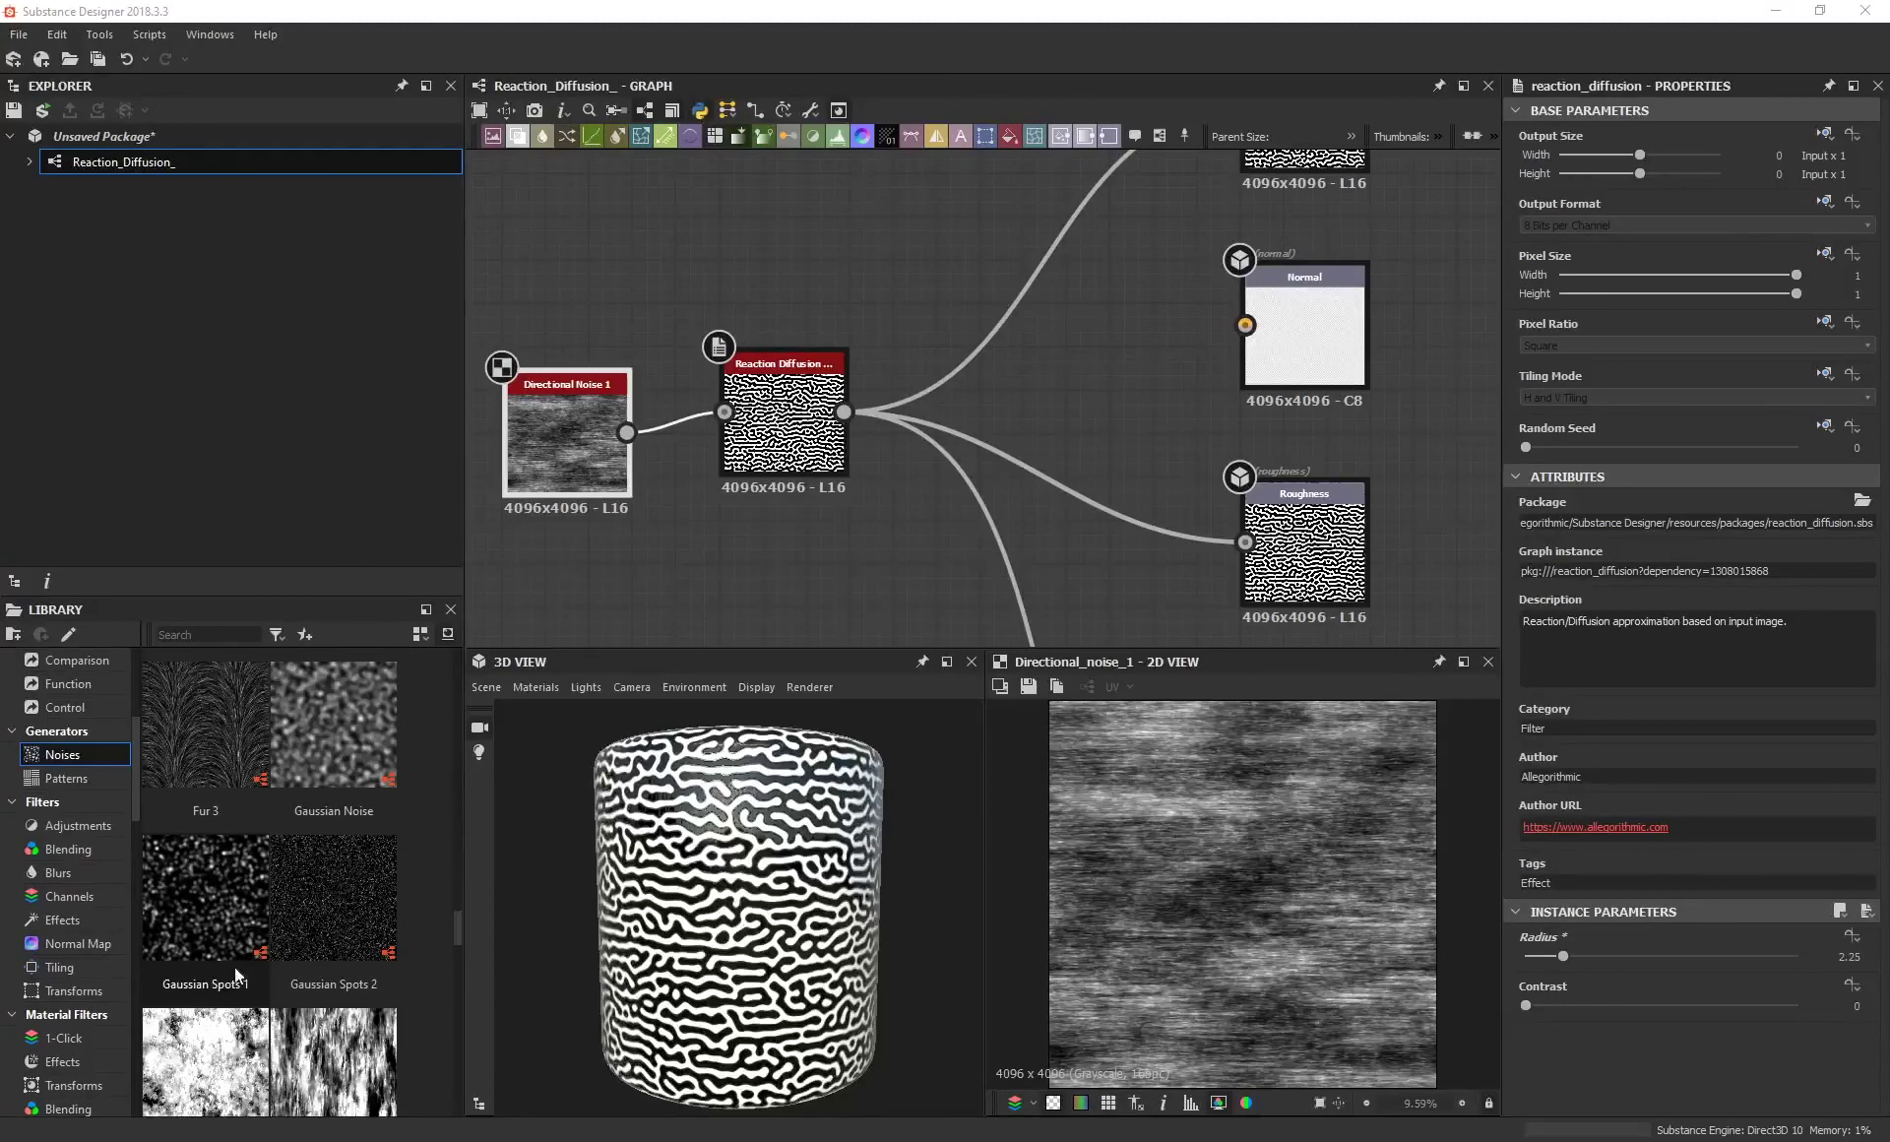
{"action": "left_click_drag", "start_coordinate": [202, 758], "coordinate": [553, 570]}
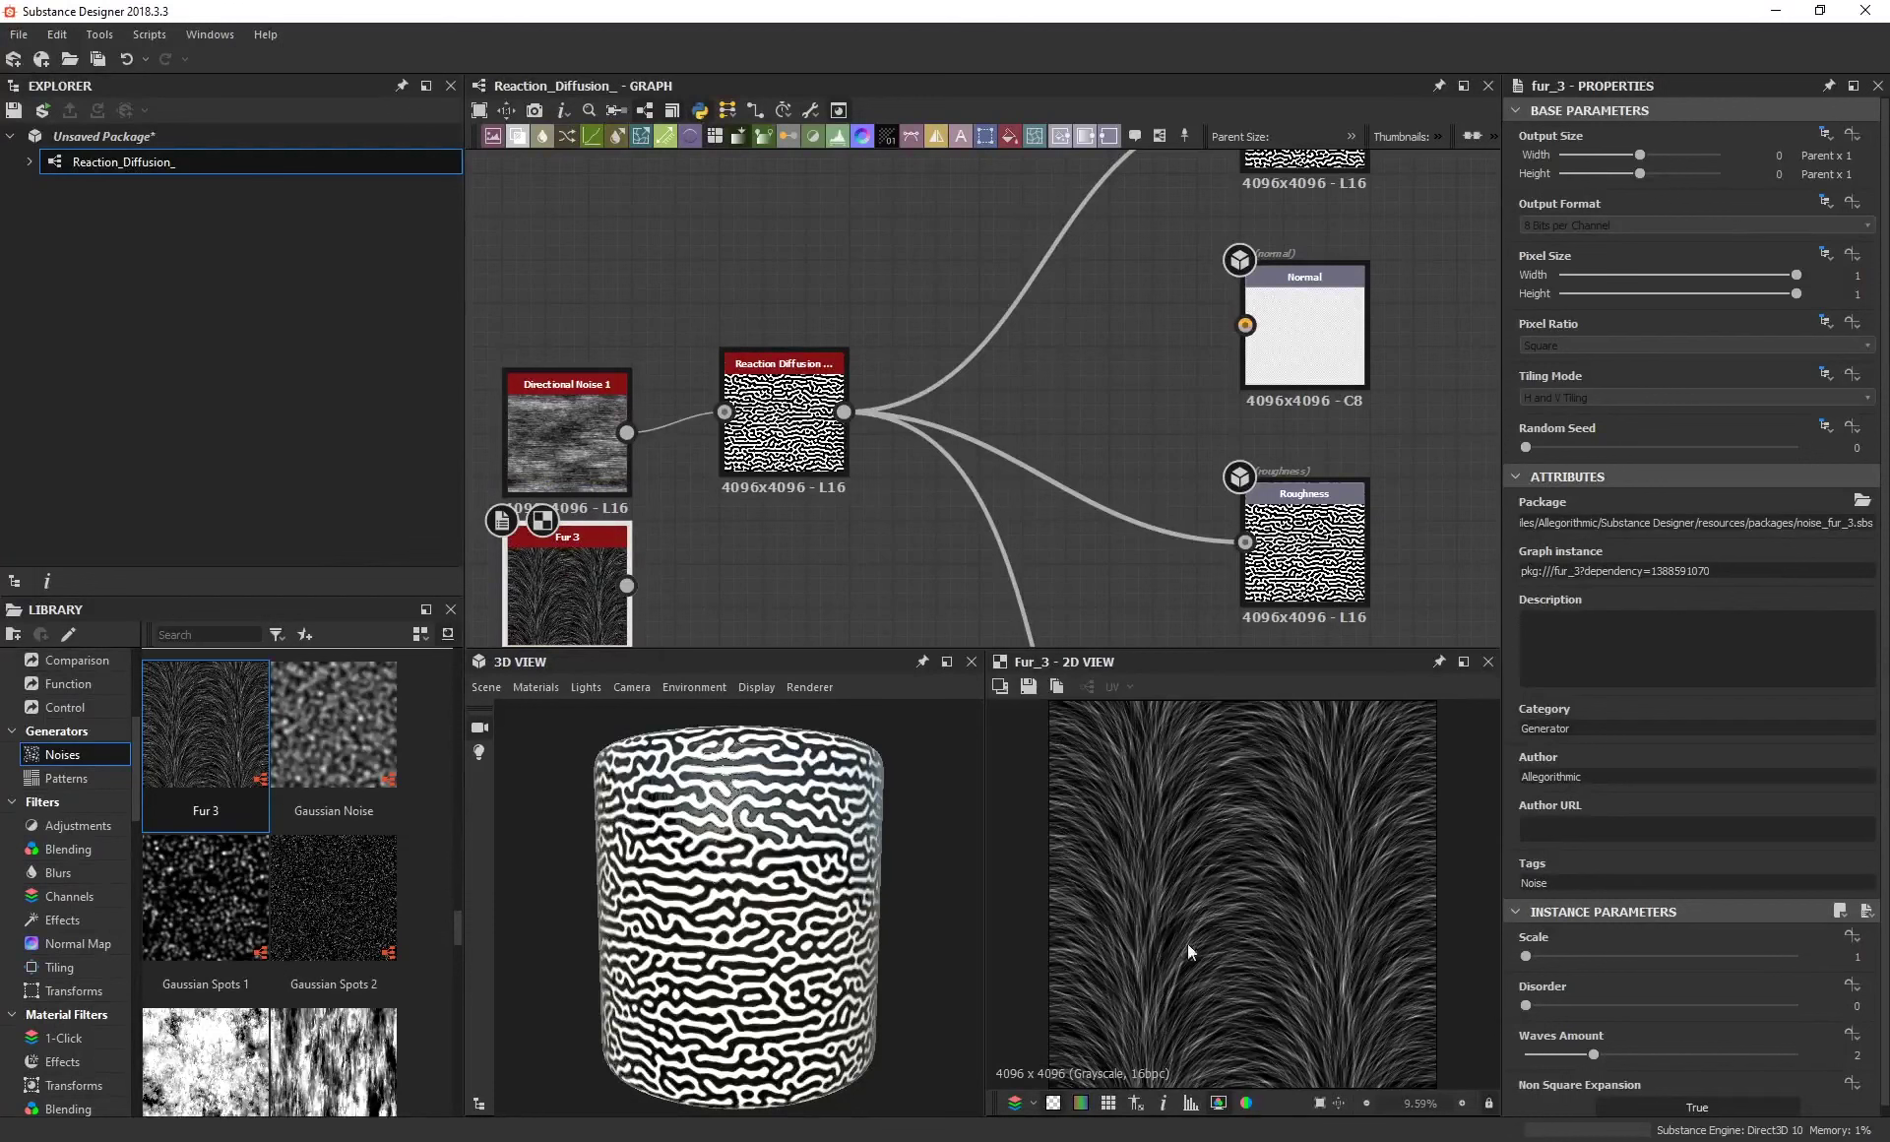
{"action": "left_click_drag", "start_coordinate": [628, 586], "coordinate": [736, 429]}
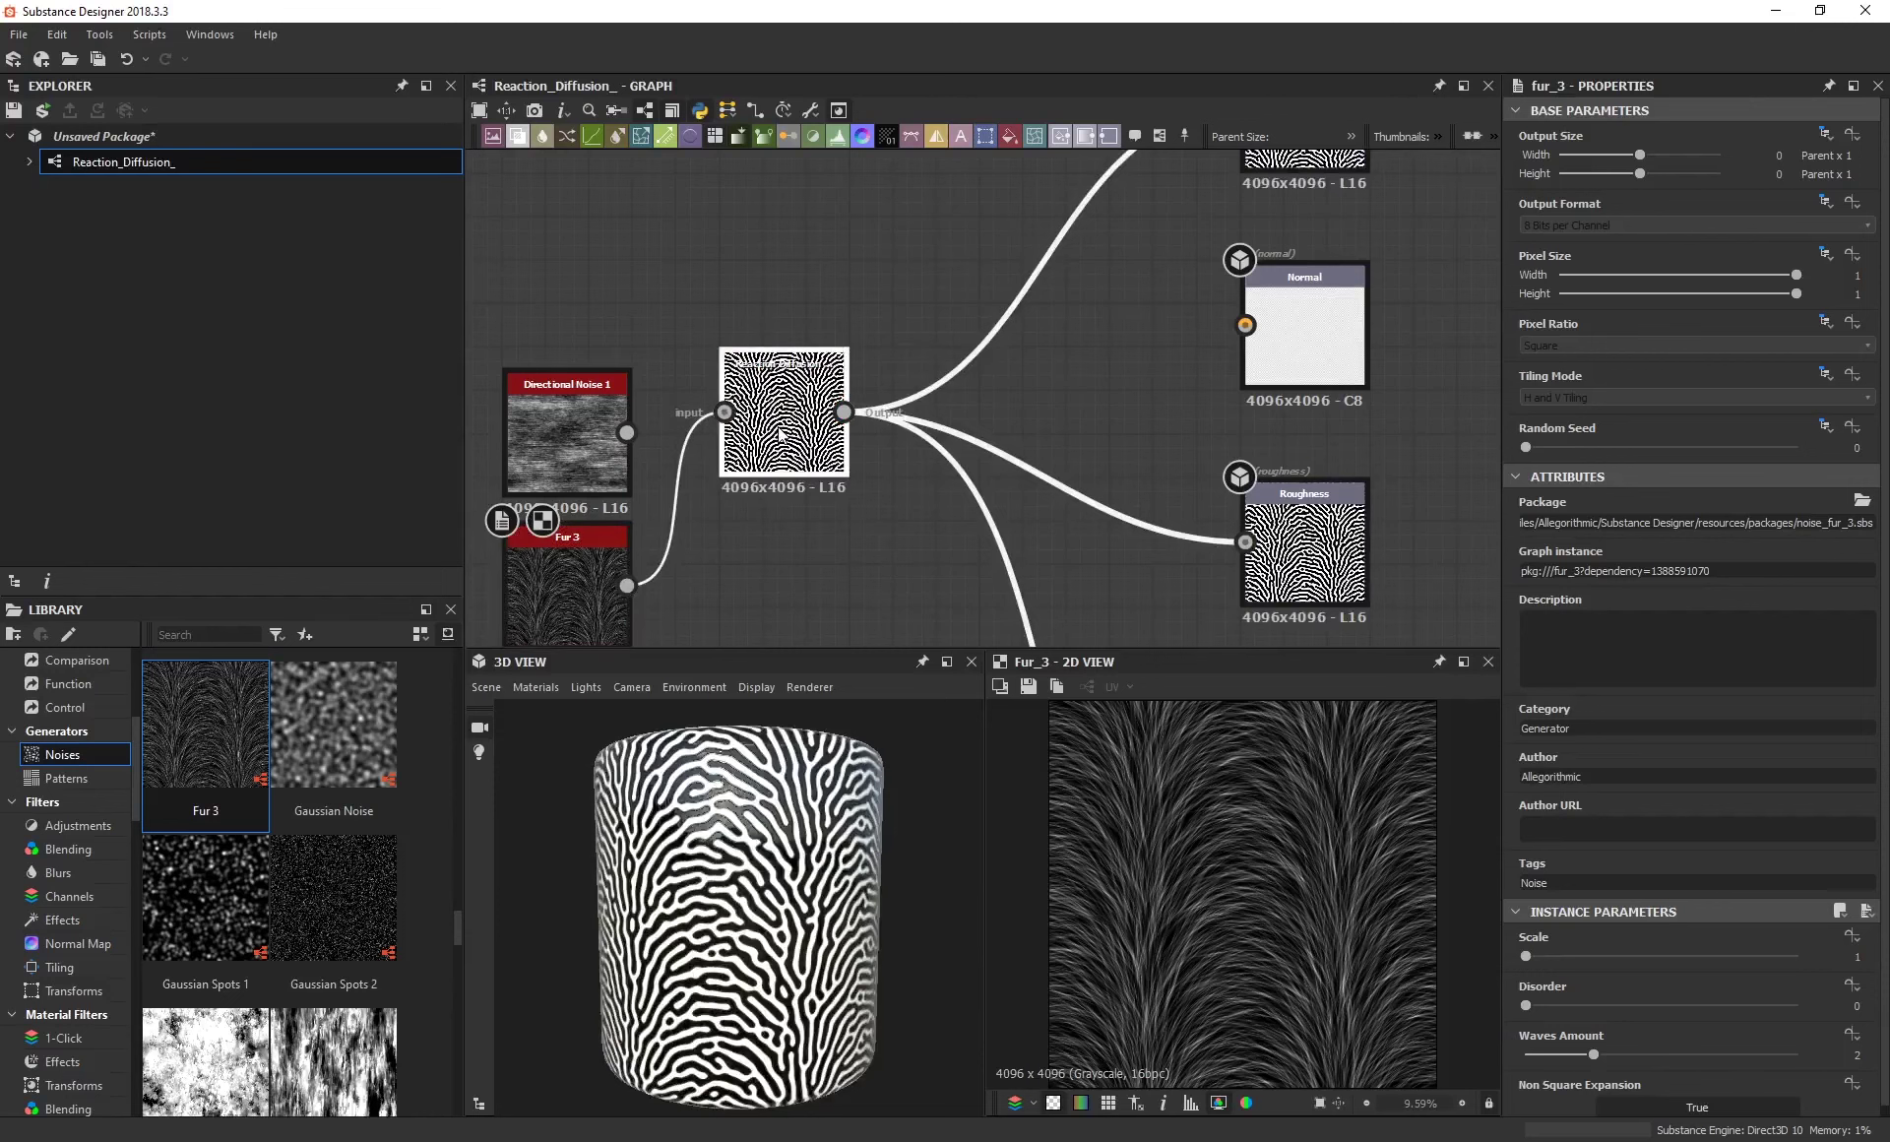
Display the Reaction Diffusion node in the 2D view and examine the fur-driven pattern around the cylinder.
{"action": "left_click", "coordinate": [788, 447]}
{"action": "double_click", "coordinate": [787, 447]}
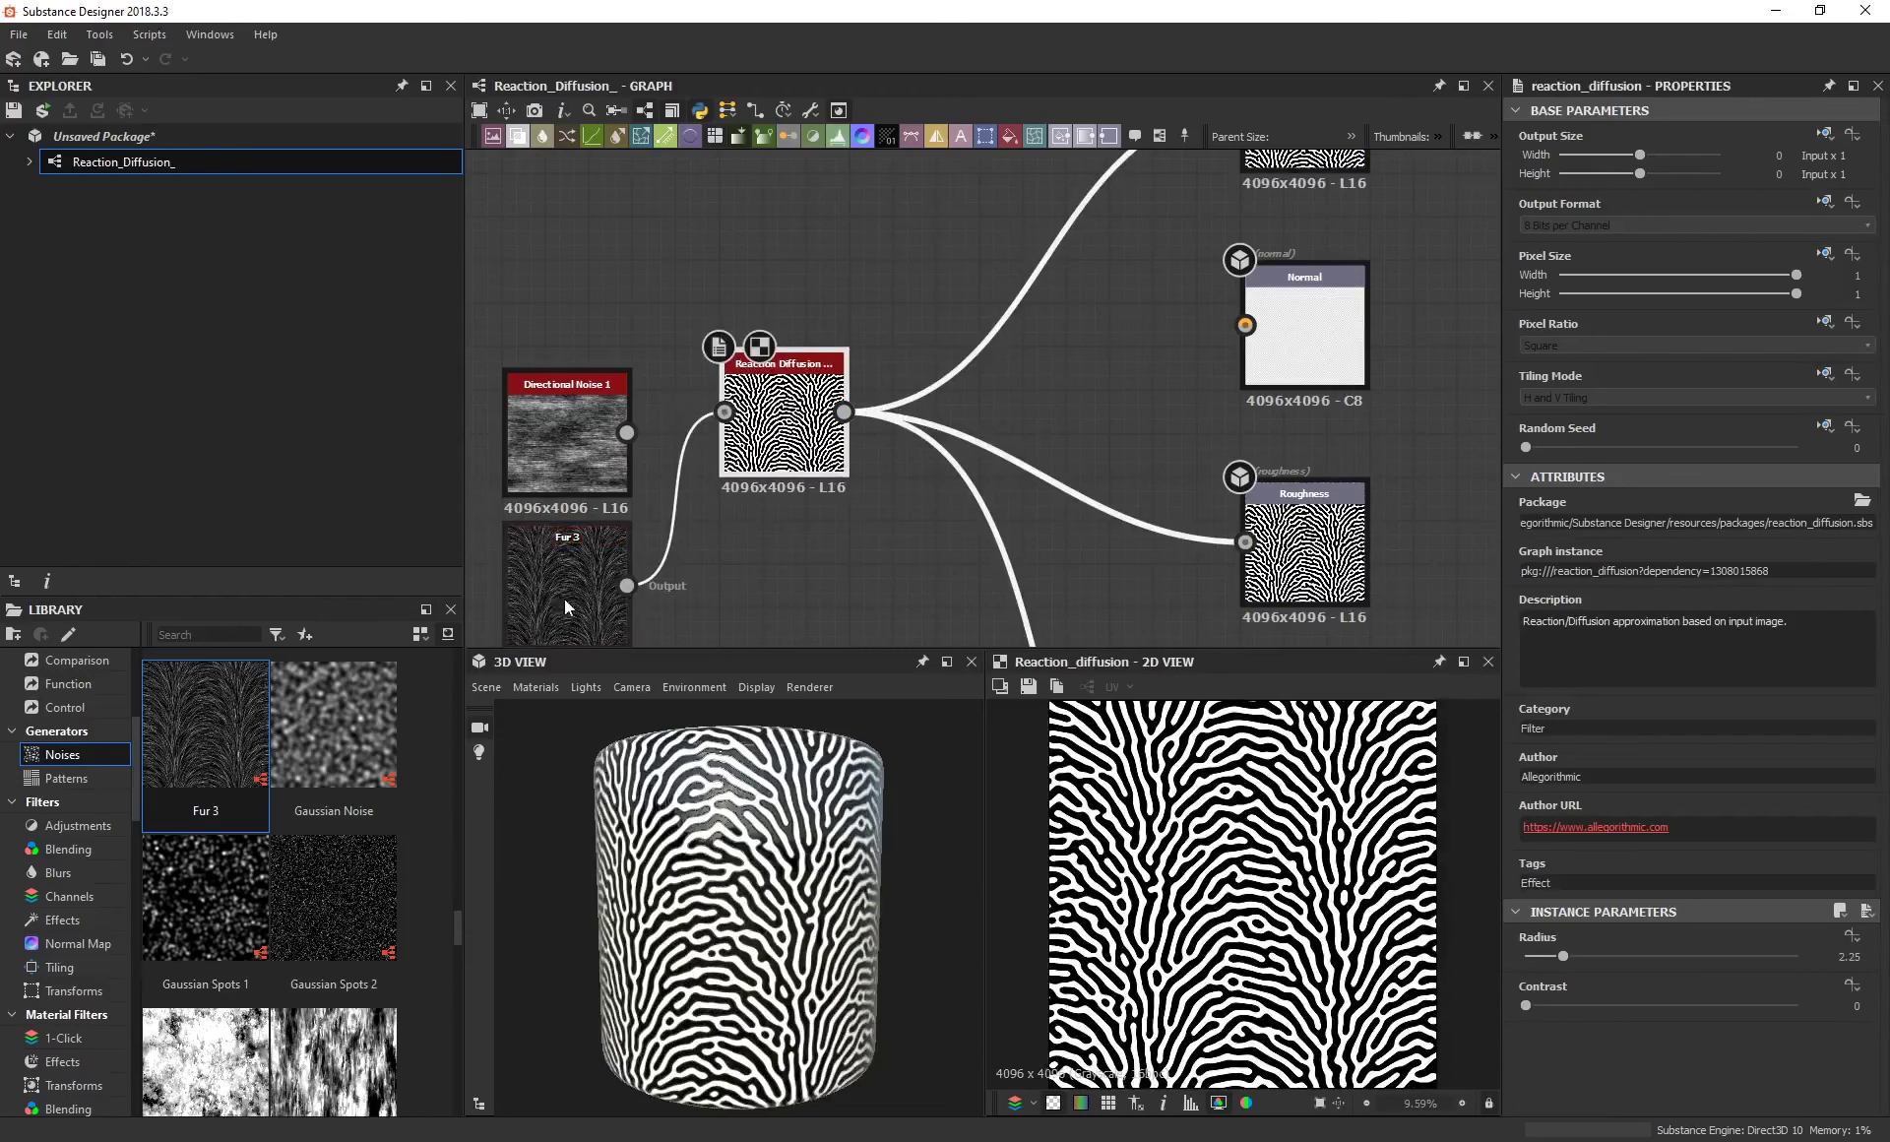
{"action": "left_click_drag", "start_coordinate": [692, 812], "coordinate": [446, 875], "text": "alt"}
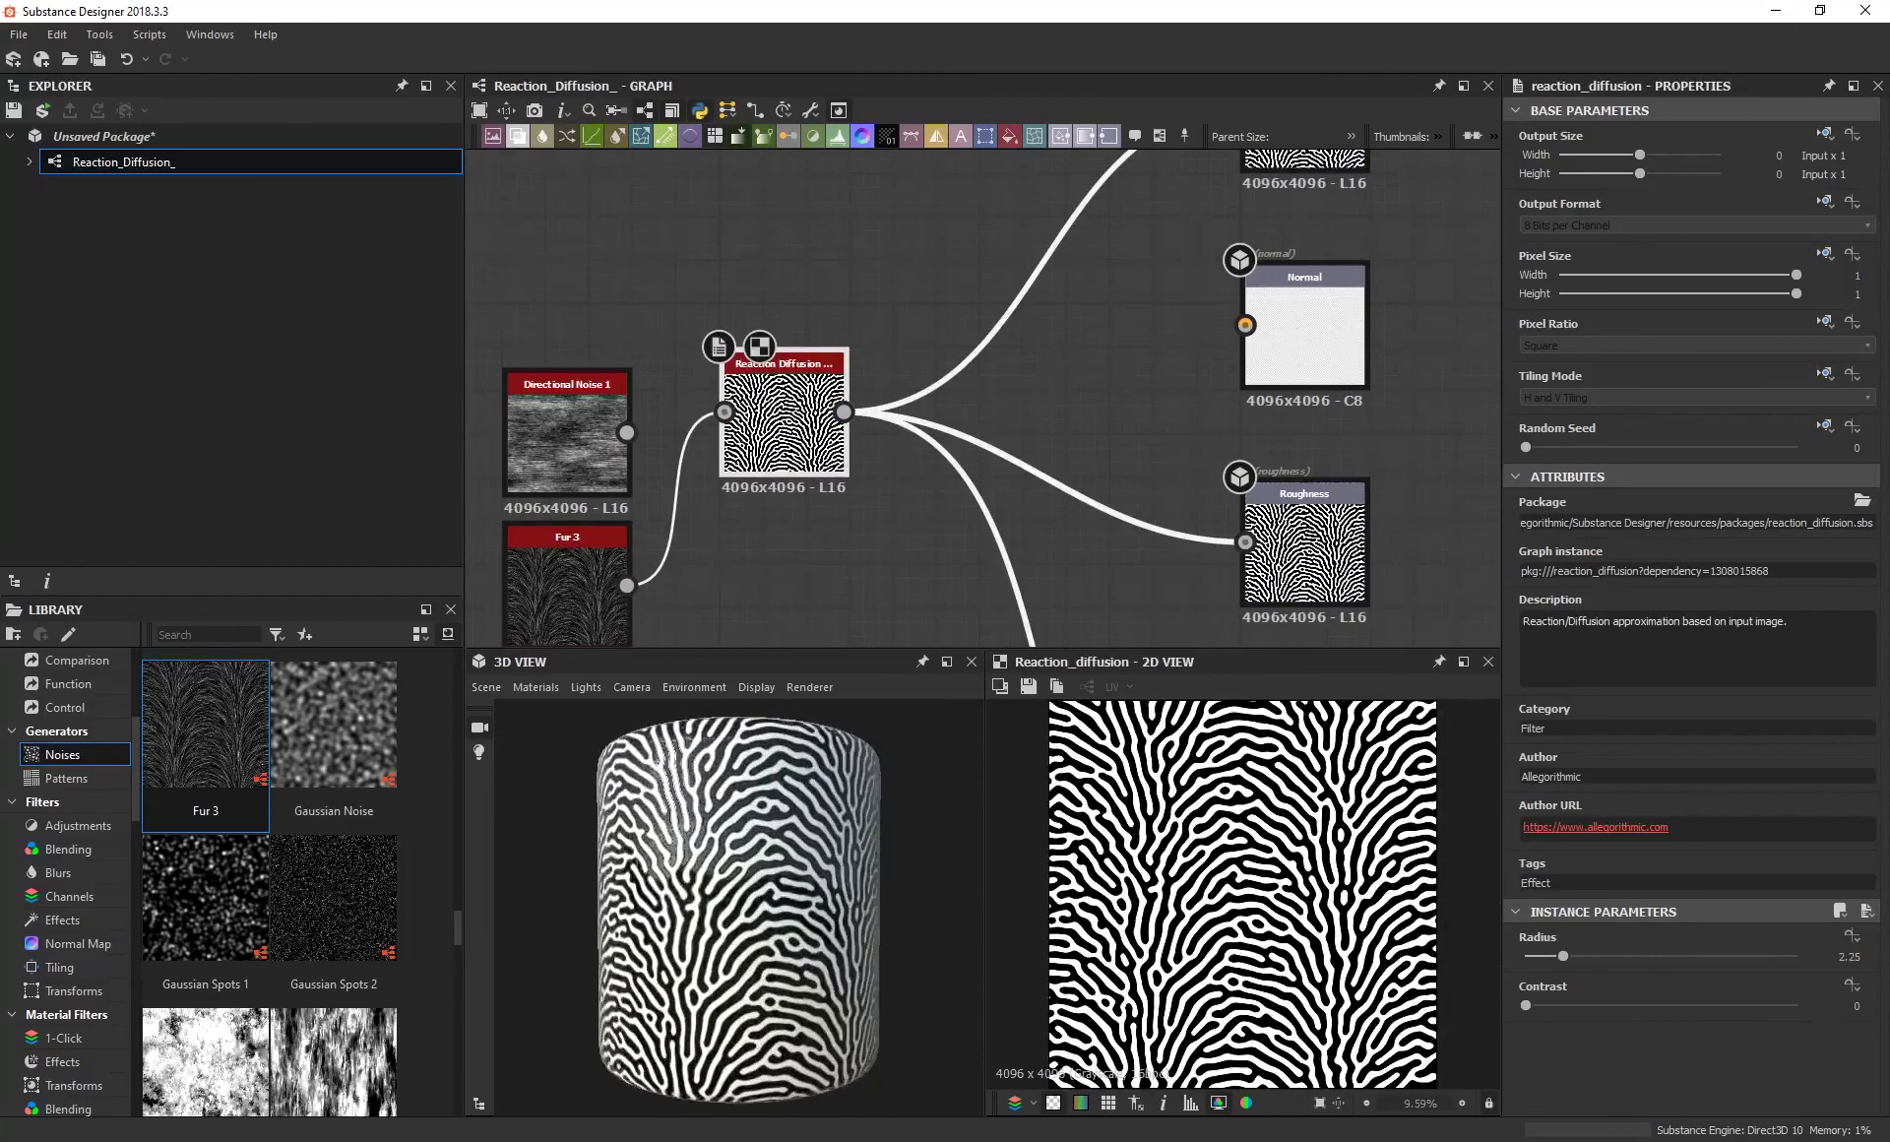
{"action": "left_click_drag", "start_coordinate": [807, 852], "coordinate": [651, 843], "text": "alt"}
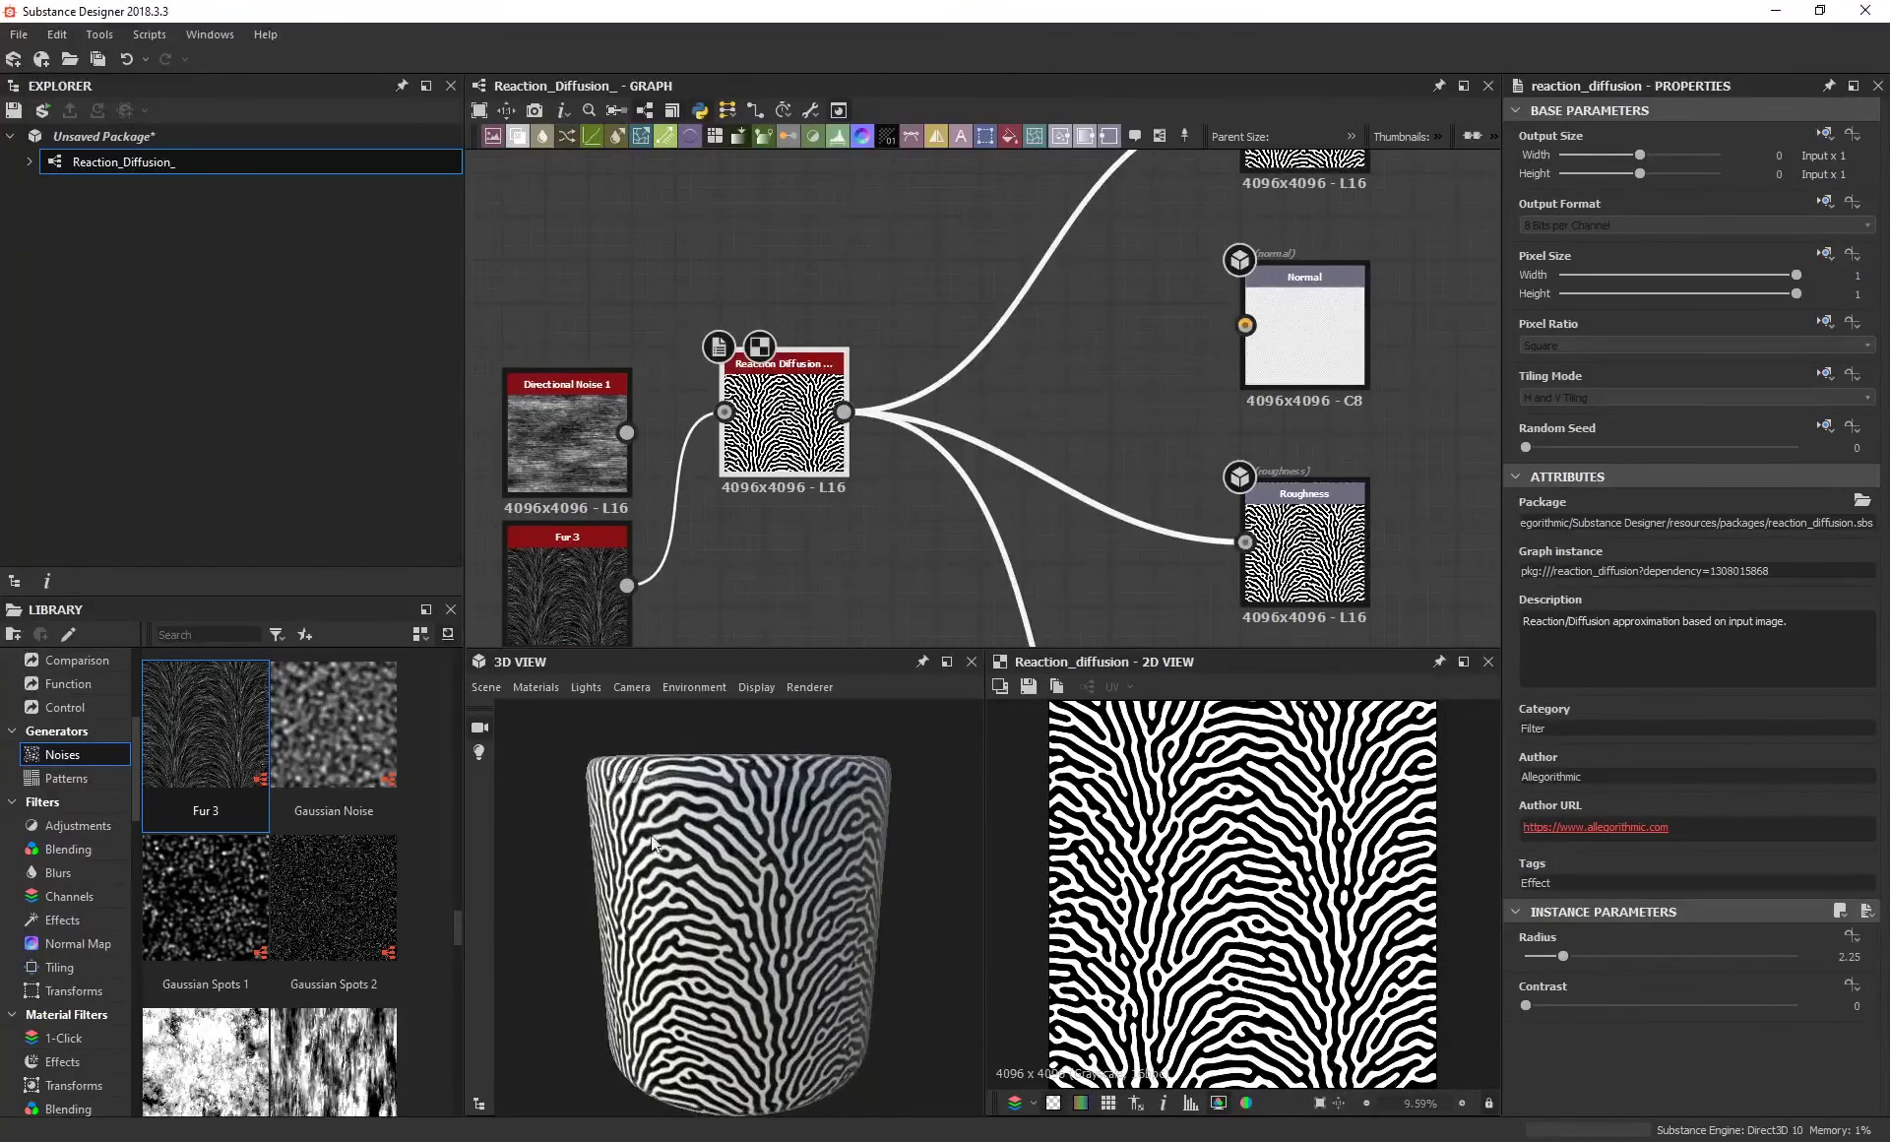
Switch the default material's physically_metallic_roughness definition to Tesselation and set its Tessellation Factor to 14.
{"action": "left_click", "coordinate": [531, 689]}
{"action": "mouse_move", "coordinate": [551, 712]}
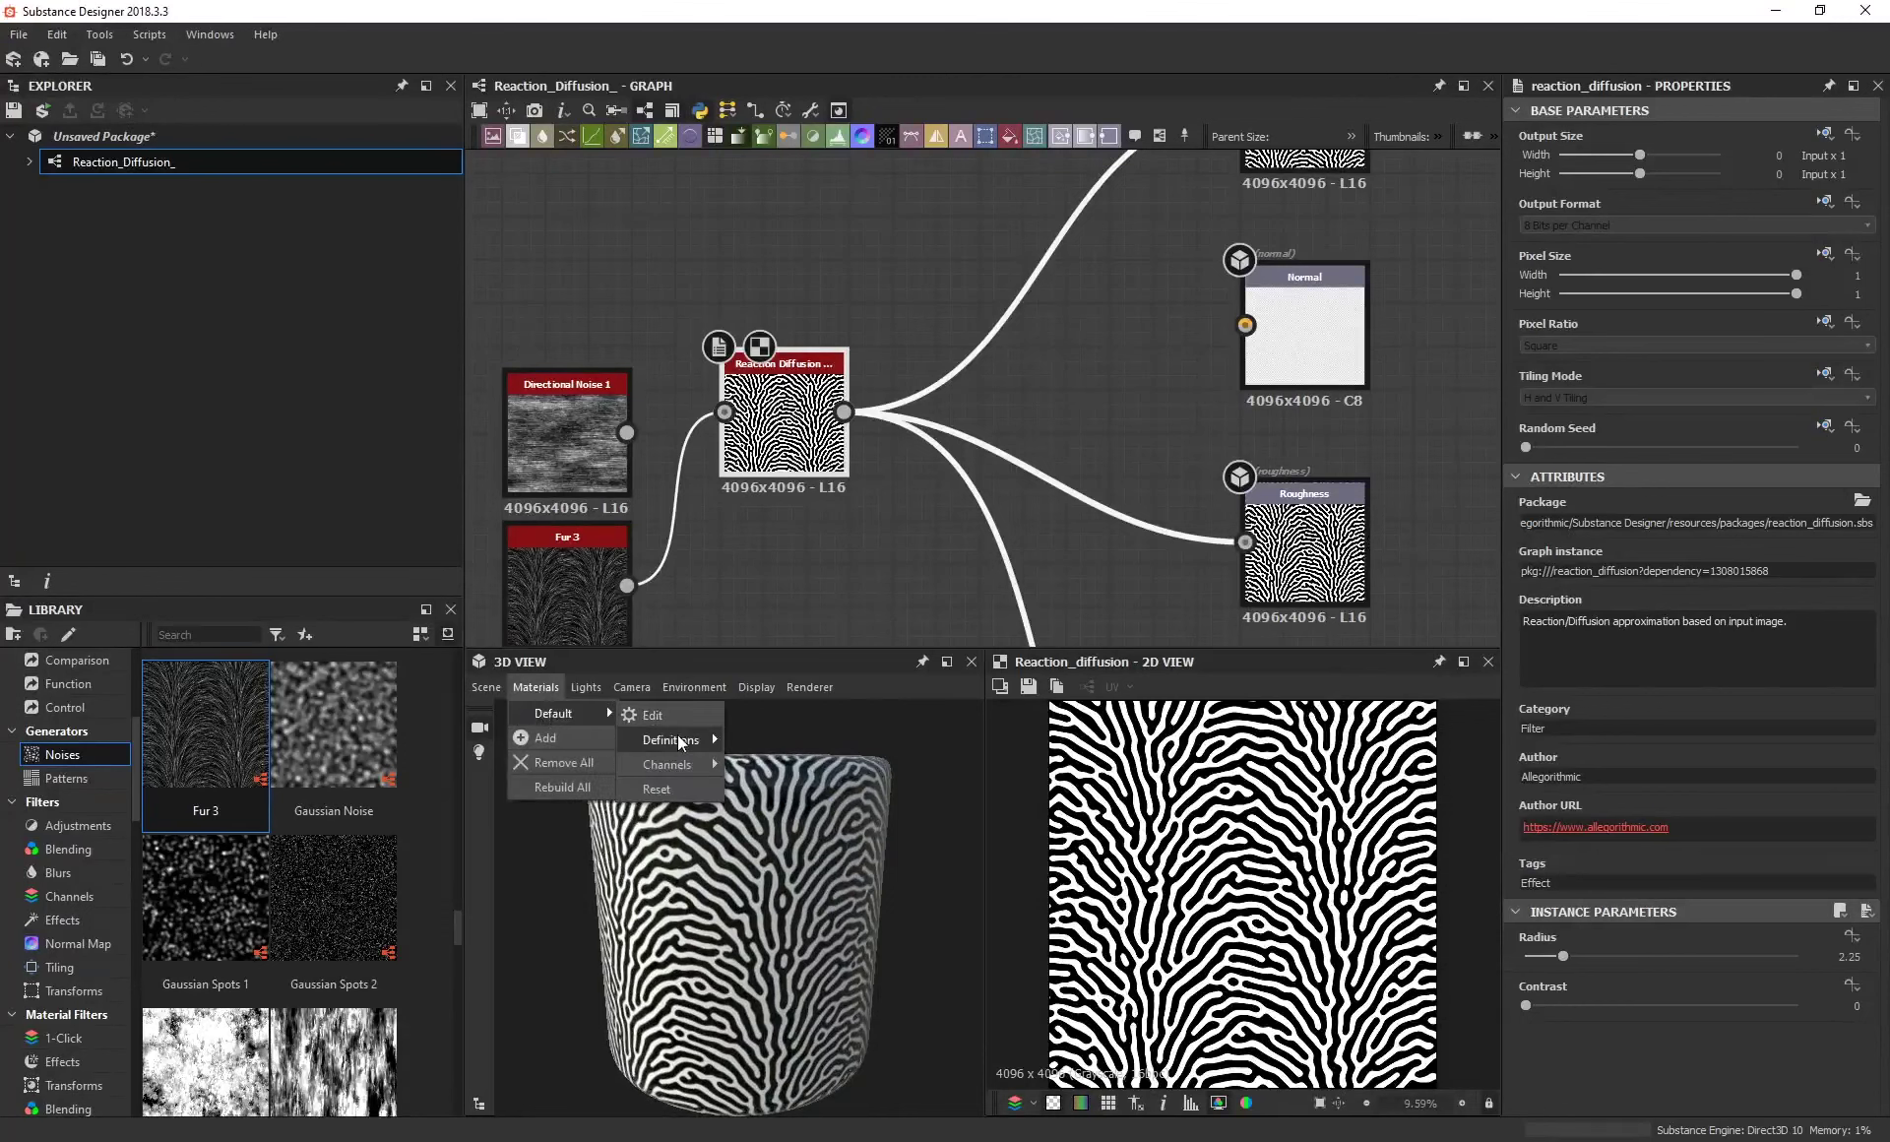
{"action": "mouse_move", "coordinate": [675, 740]}
{"action": "mouse_move", "coordinate": [892, 813]}
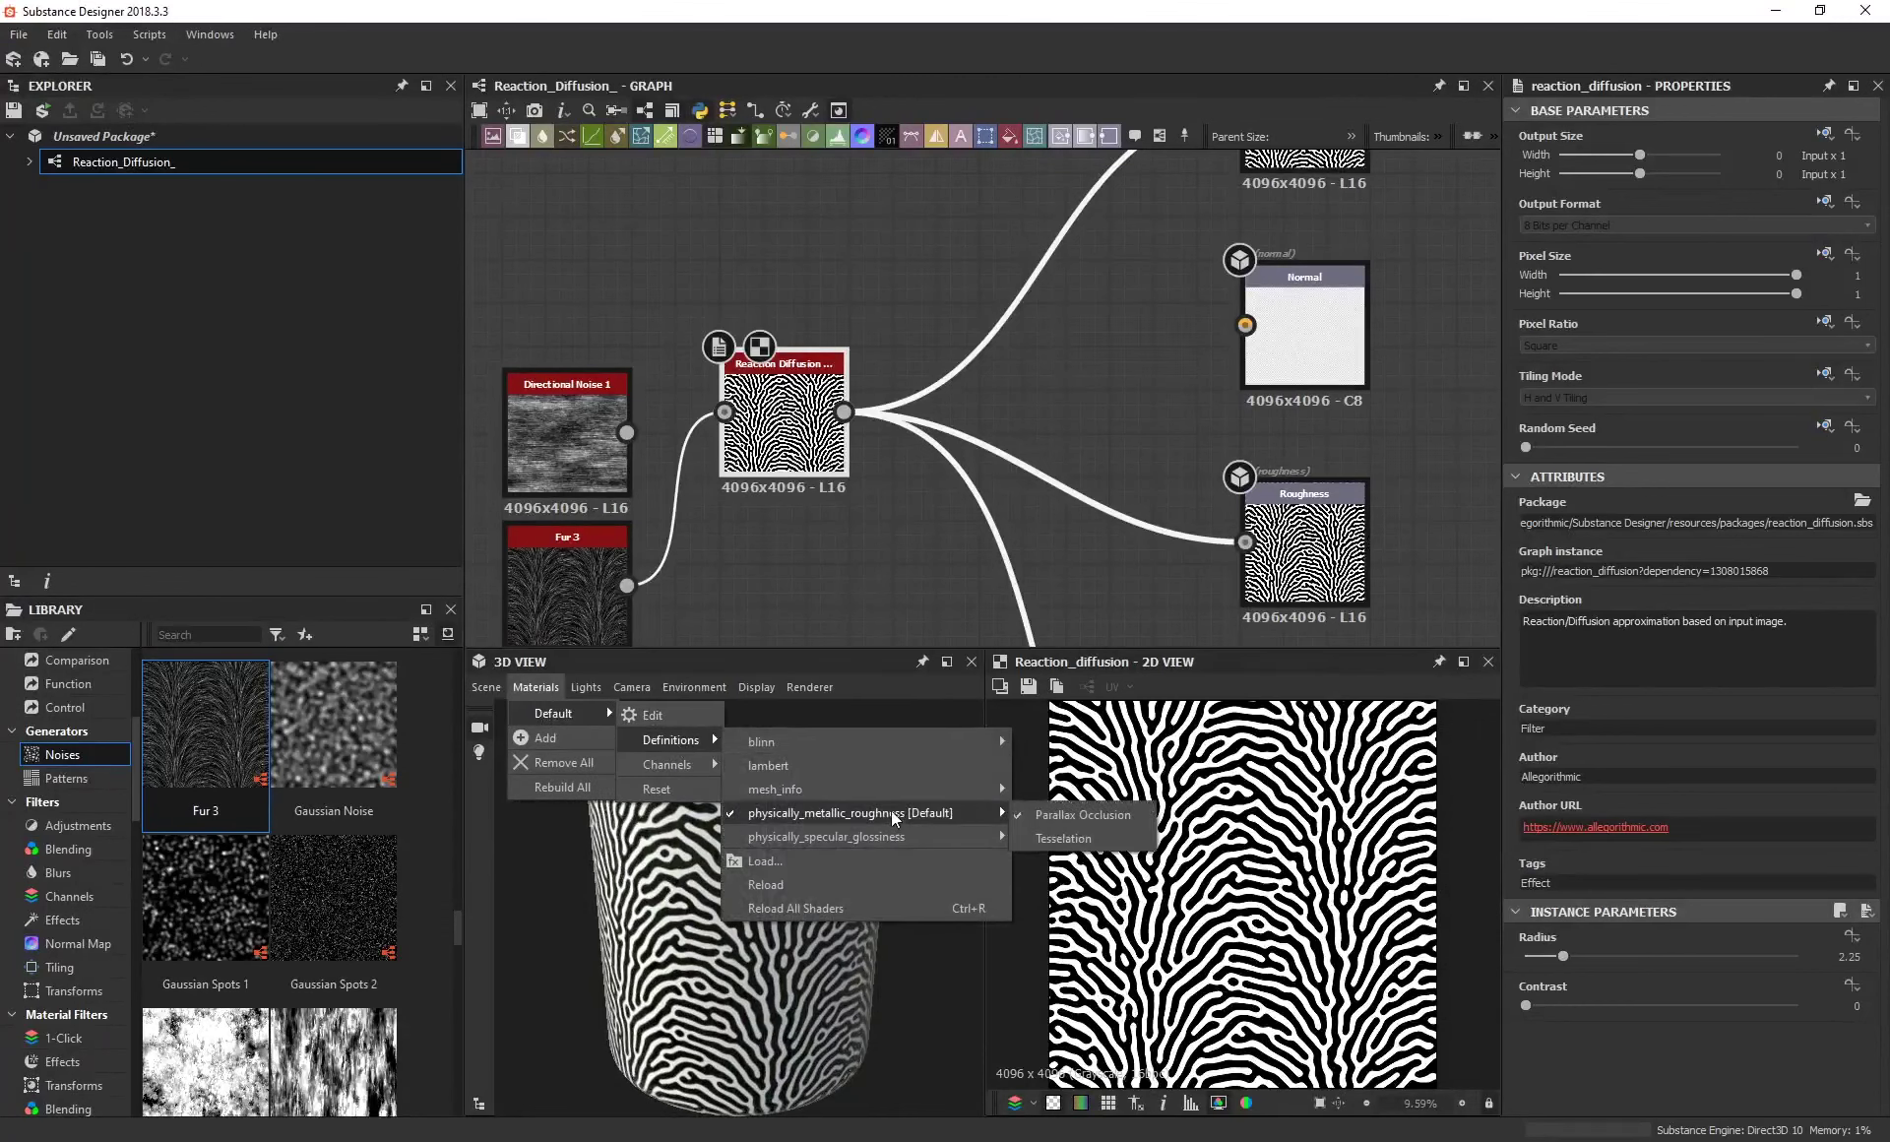
{"action": "left_click", "coordinate": [1073, 842]}
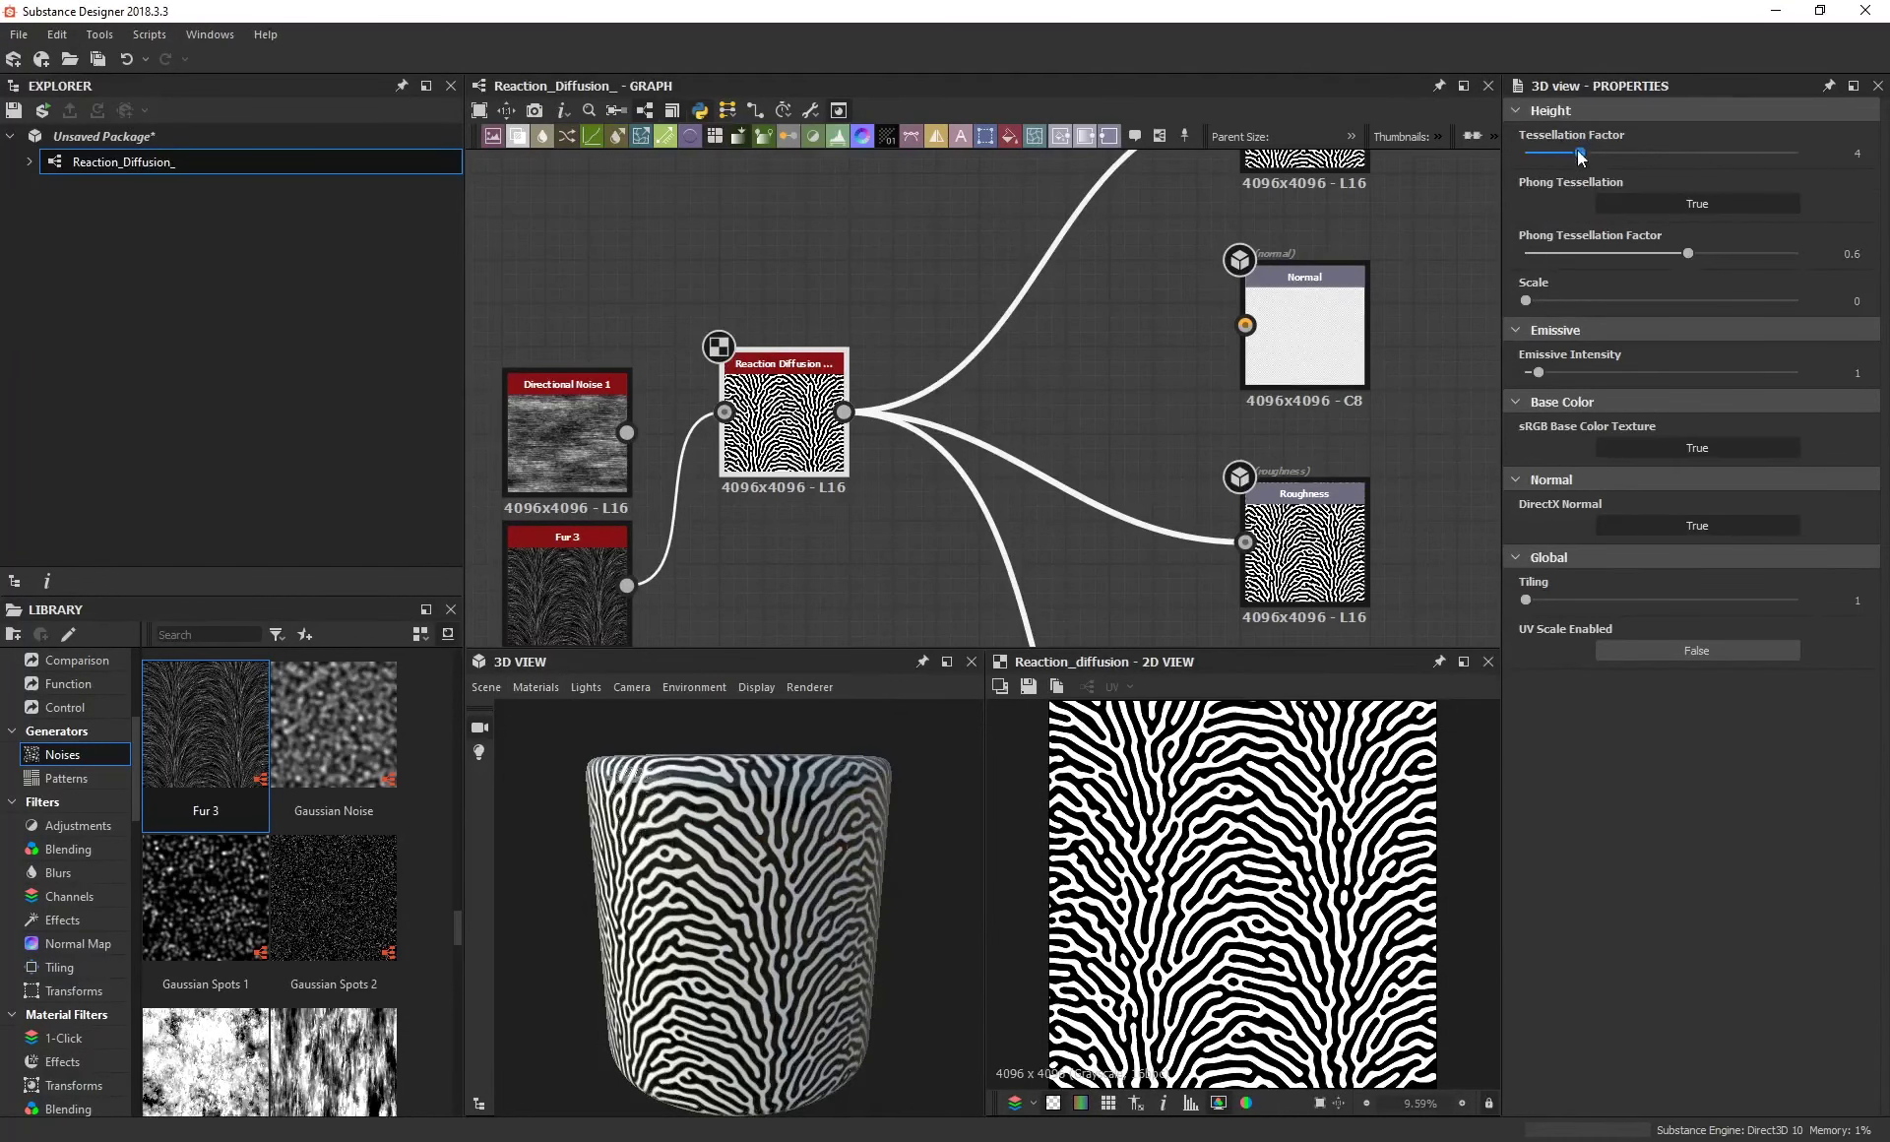
{"action": "left_click_drag", "start_coordinate": [1597, 161], "coordinate": [1690, 168]}
{"action": "left_click_drag", "start_coordinate": [745, 920], "coordinate": [705, 861], "text": "alt"}
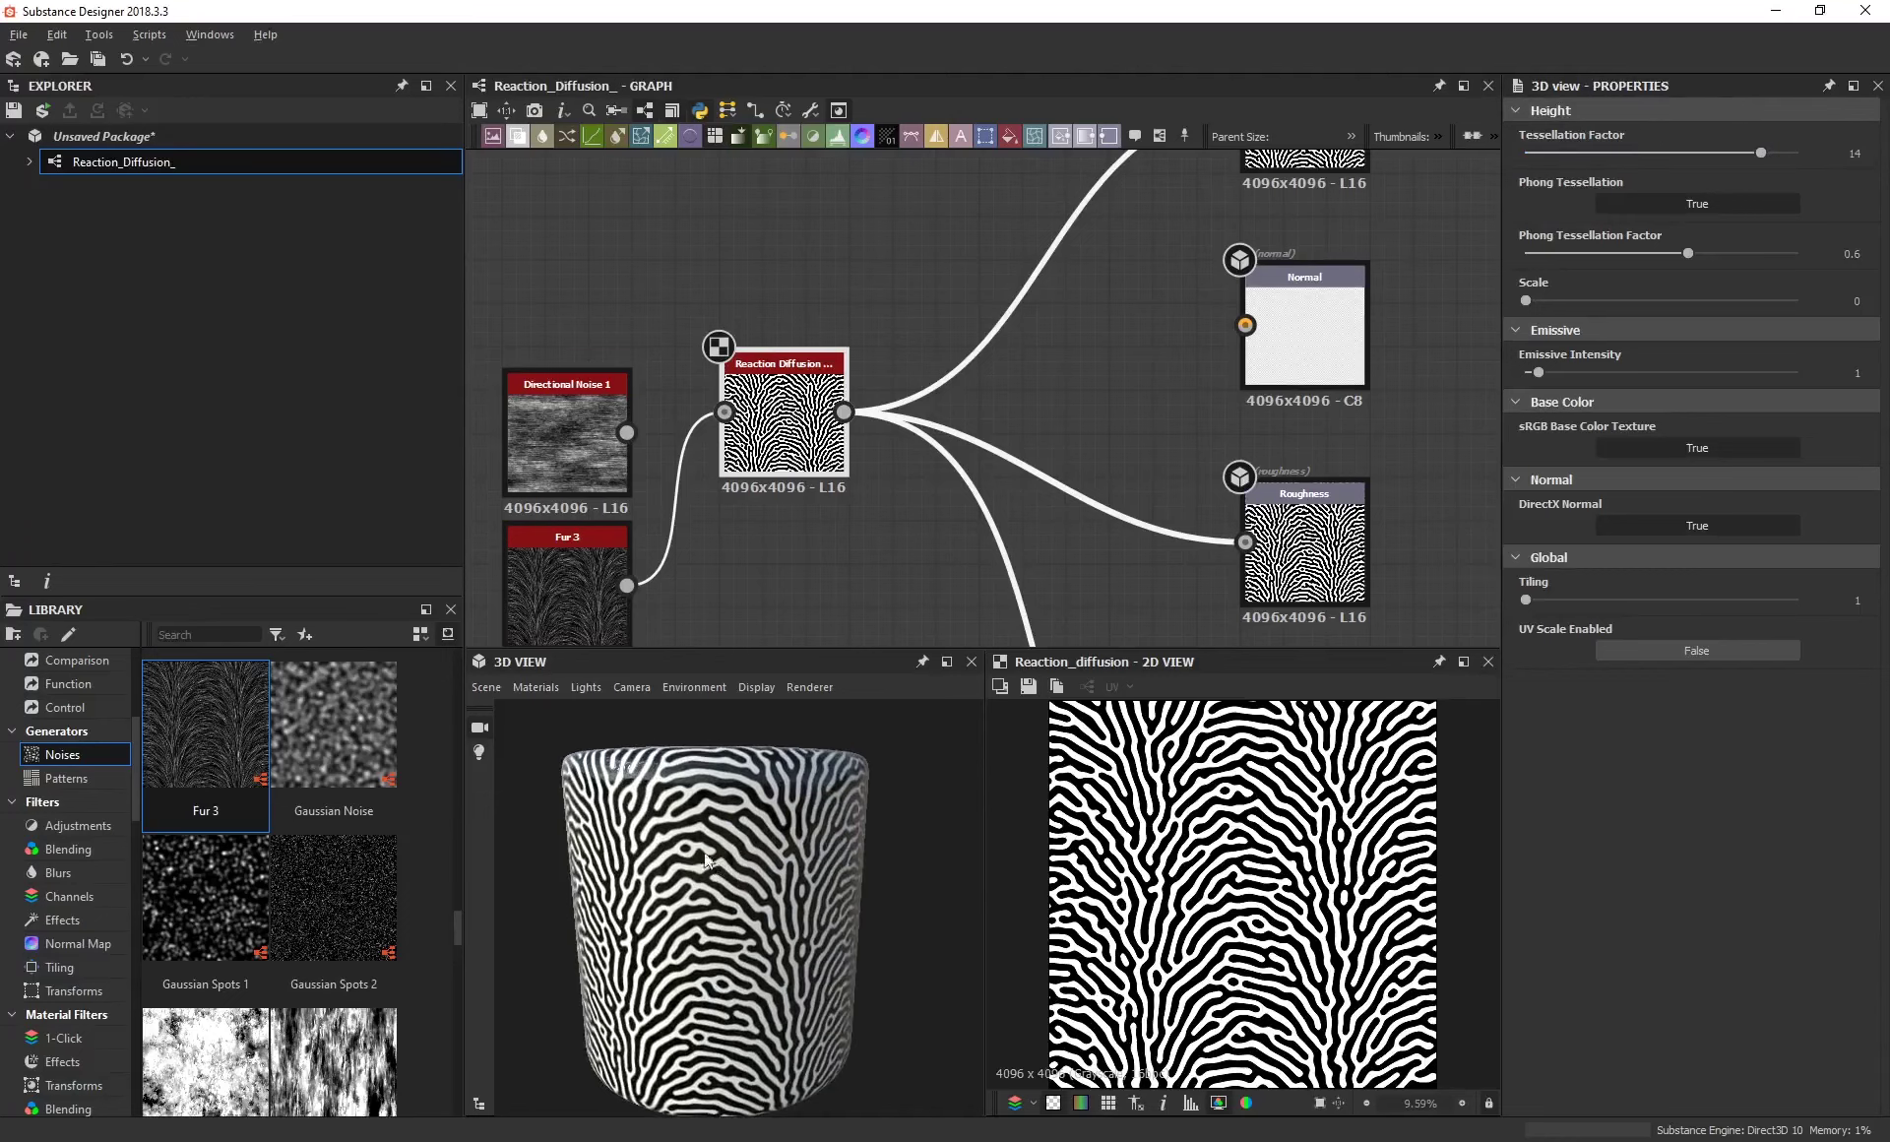
Set the material's height Scale to 3.83 and inspect the displaced ridges on the cylinder up close.
{"action": "left_click_drag", "start_coordinate": [1526, 300], "coordinate": [1629, 300]}
{"action": "left_click_drag", "start_coordinate": [775, 847], "coordinate": [819, 875], "text": "alt"}
{"action": "scroll", "coordinate": [733, 866], "scroll_direction": "up", "scroll_amount": 5}
{"action": "left_click_drag", "start_coordinate": [705, 841], "coordinate": [729, 889], "text": "alt"}
{"action": "scroll", "coordinate": [788, 920], "scroll_direction": "up", "scroll_amount": 3}
{"action": "scroll", "coordinate": [789, 920], "scroll_direction": "down", "scroll_amount": 4}
{"action": "scroll", "coordinate": [763, 872], "scroll_direction": "up", "scroll_amount": 4}
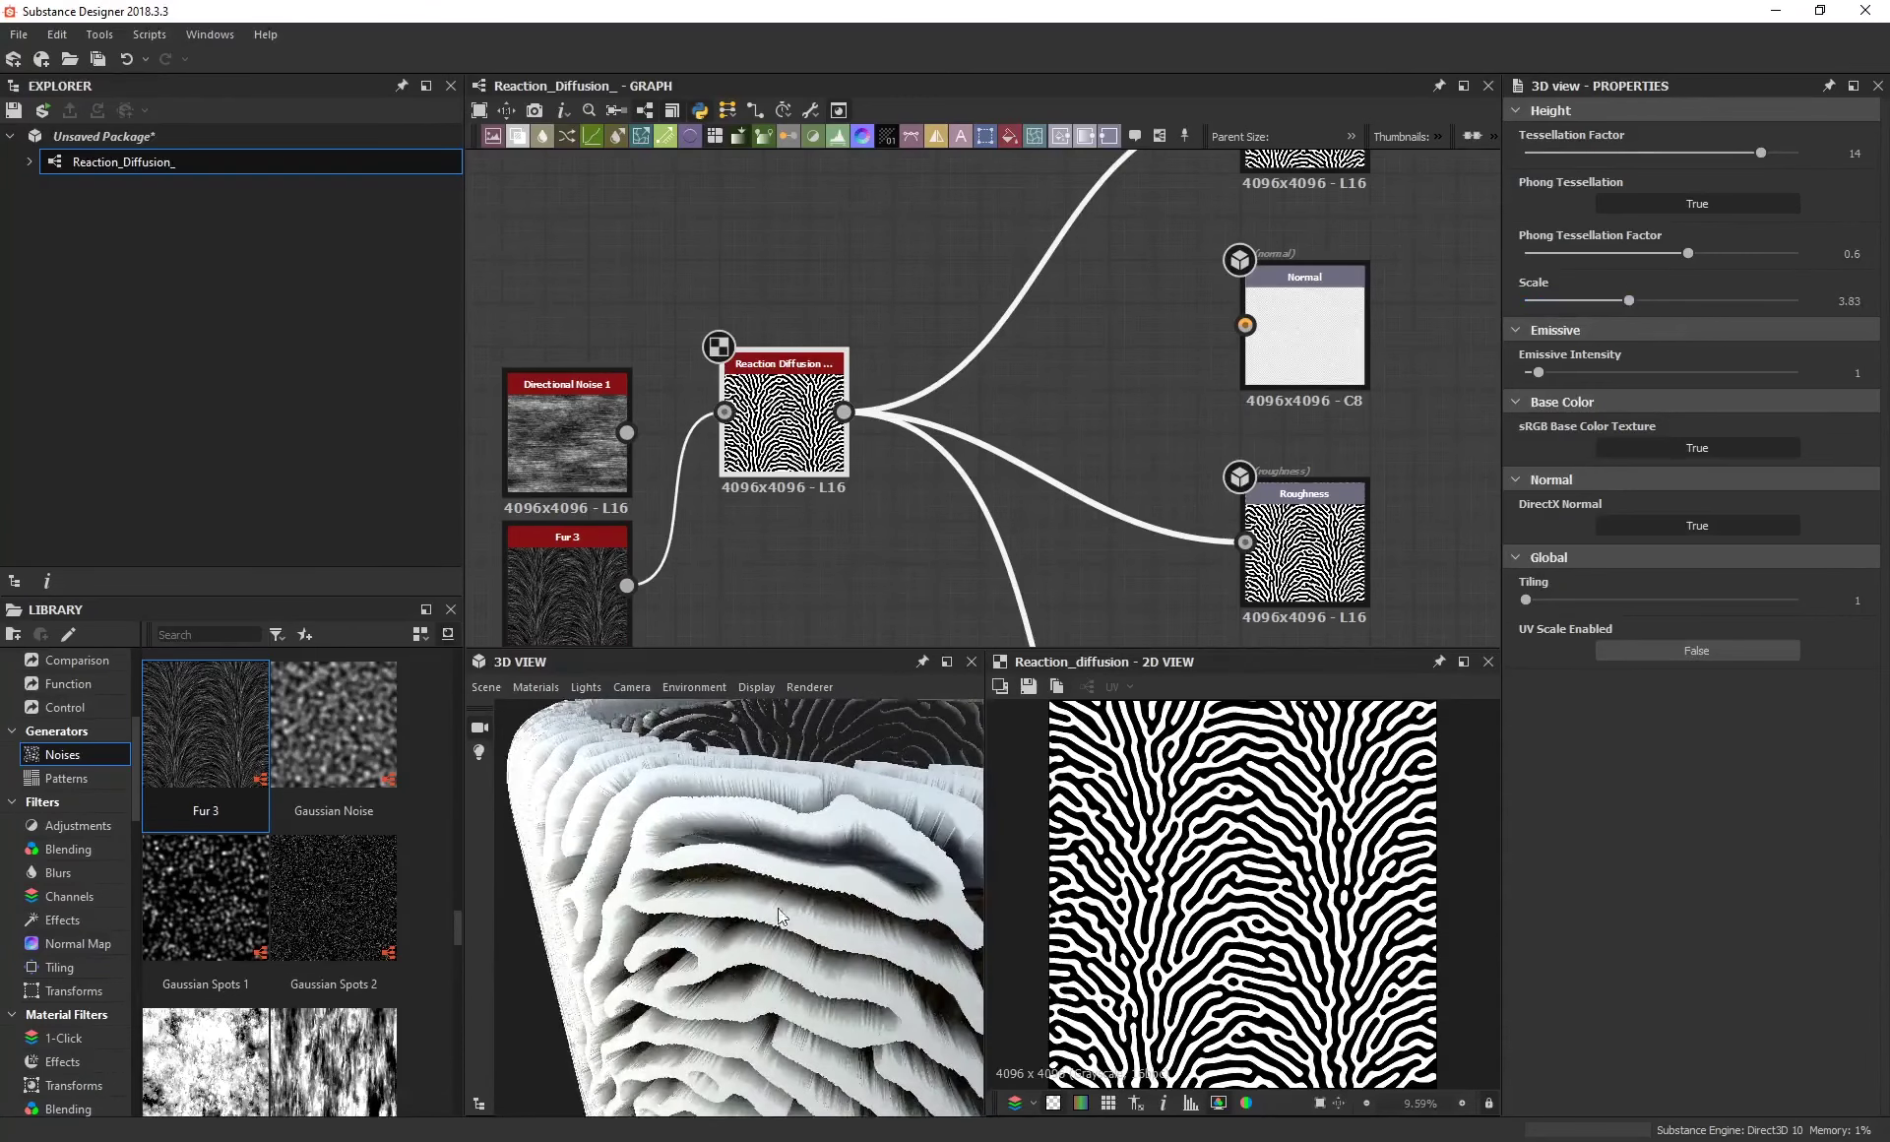
{"action": "left_click_drag", "start_coordinate": [855, 957], "coordinate": [740, 908], "text": "alt"}
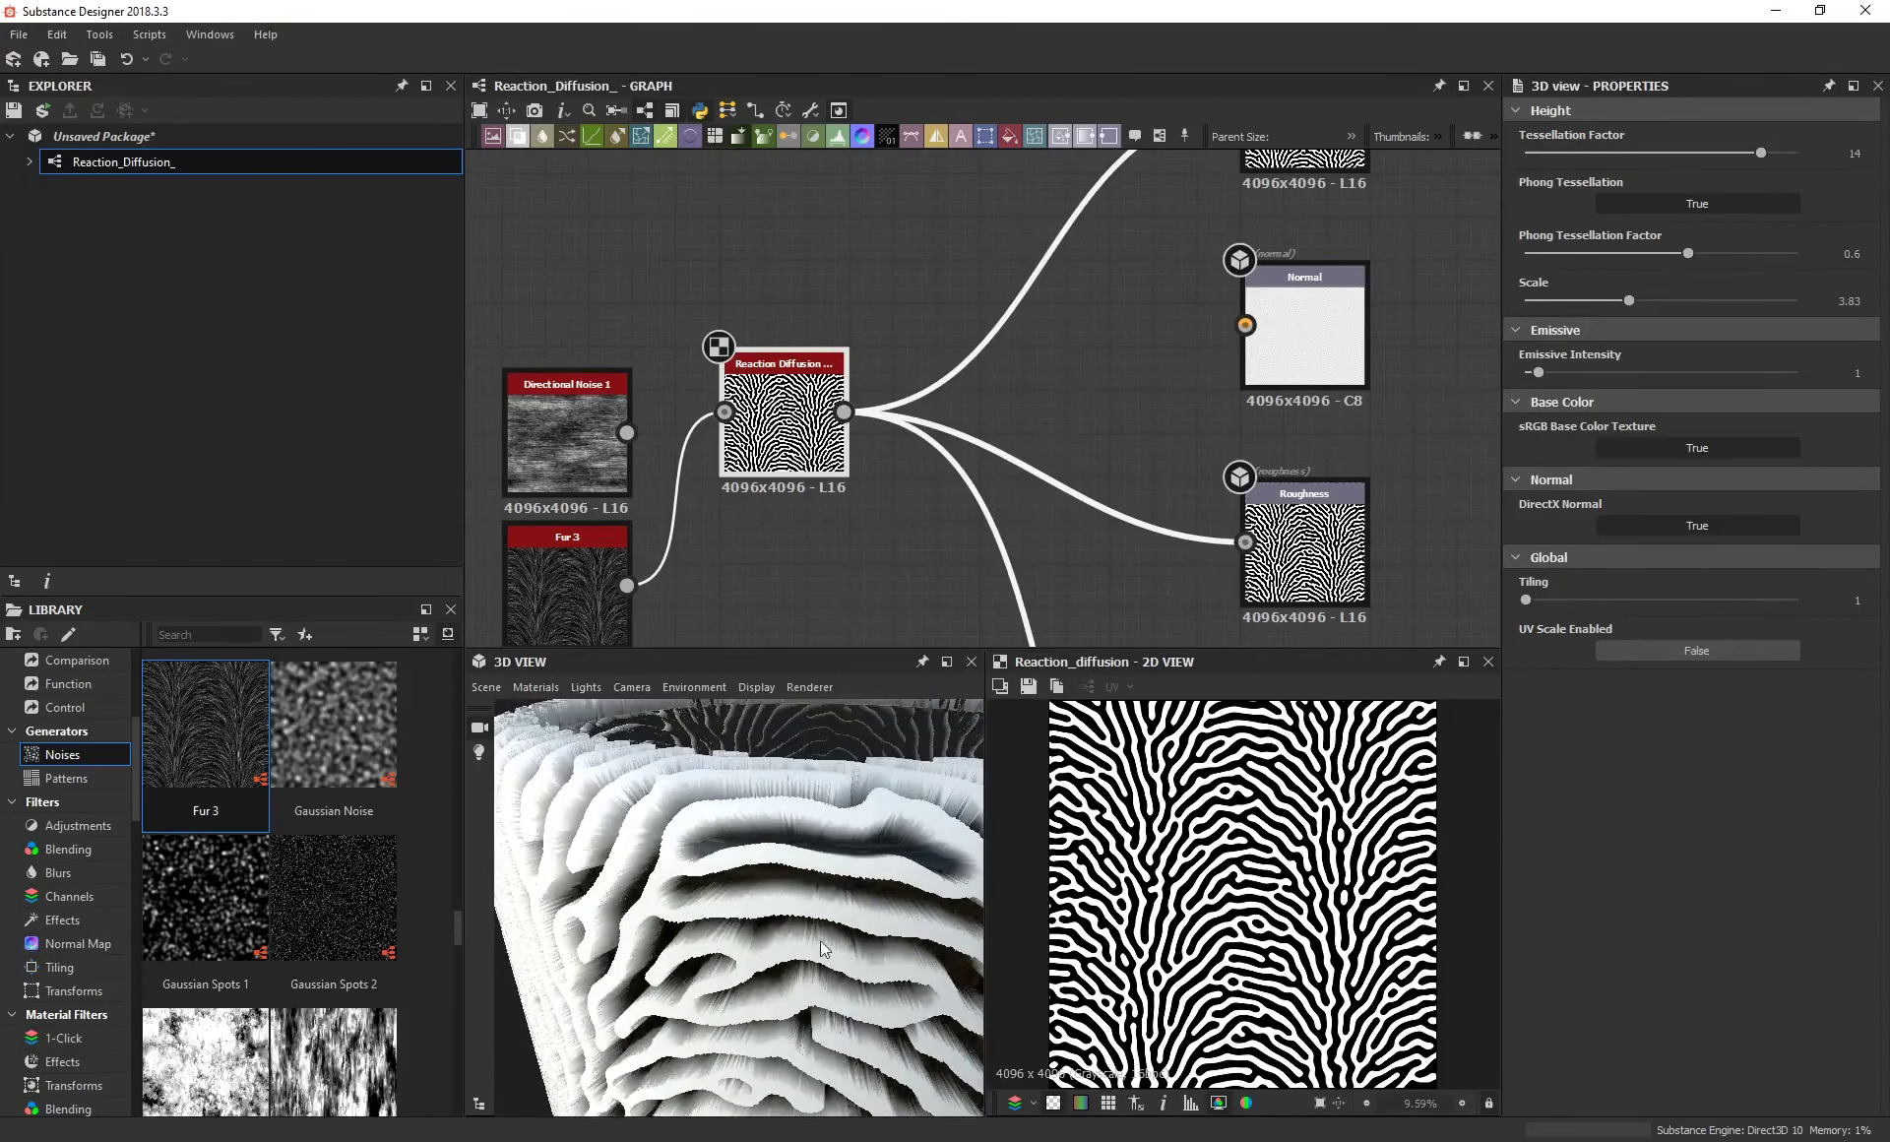
Add a Blur HQ Grayscale node beside the Reaction Diffusion node and feed it from the Reaction Diffusion output.
{"action": "left_click", "coordinate": [785, 423]}
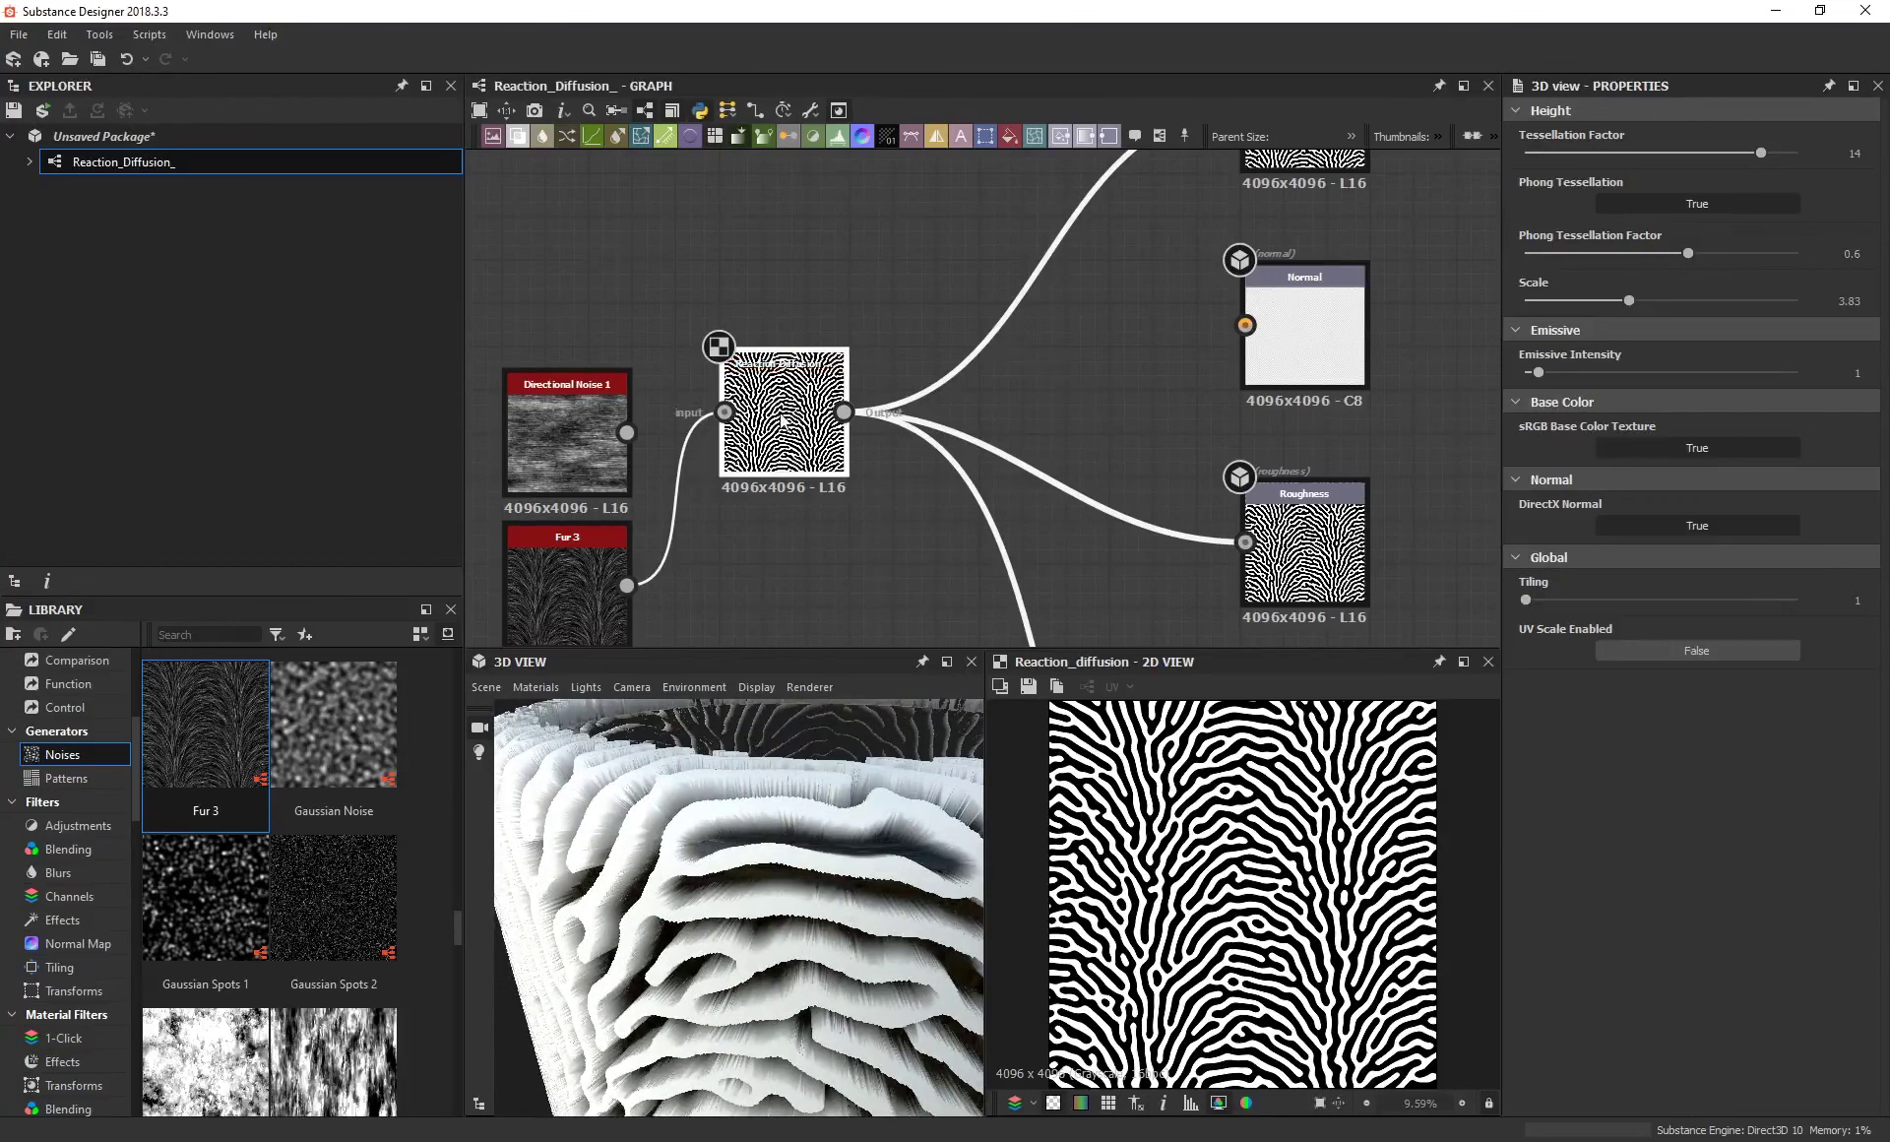
{"action": "middle_click_drag", "start_coordinate": [788, 523], "coordinate": [781, 440]}
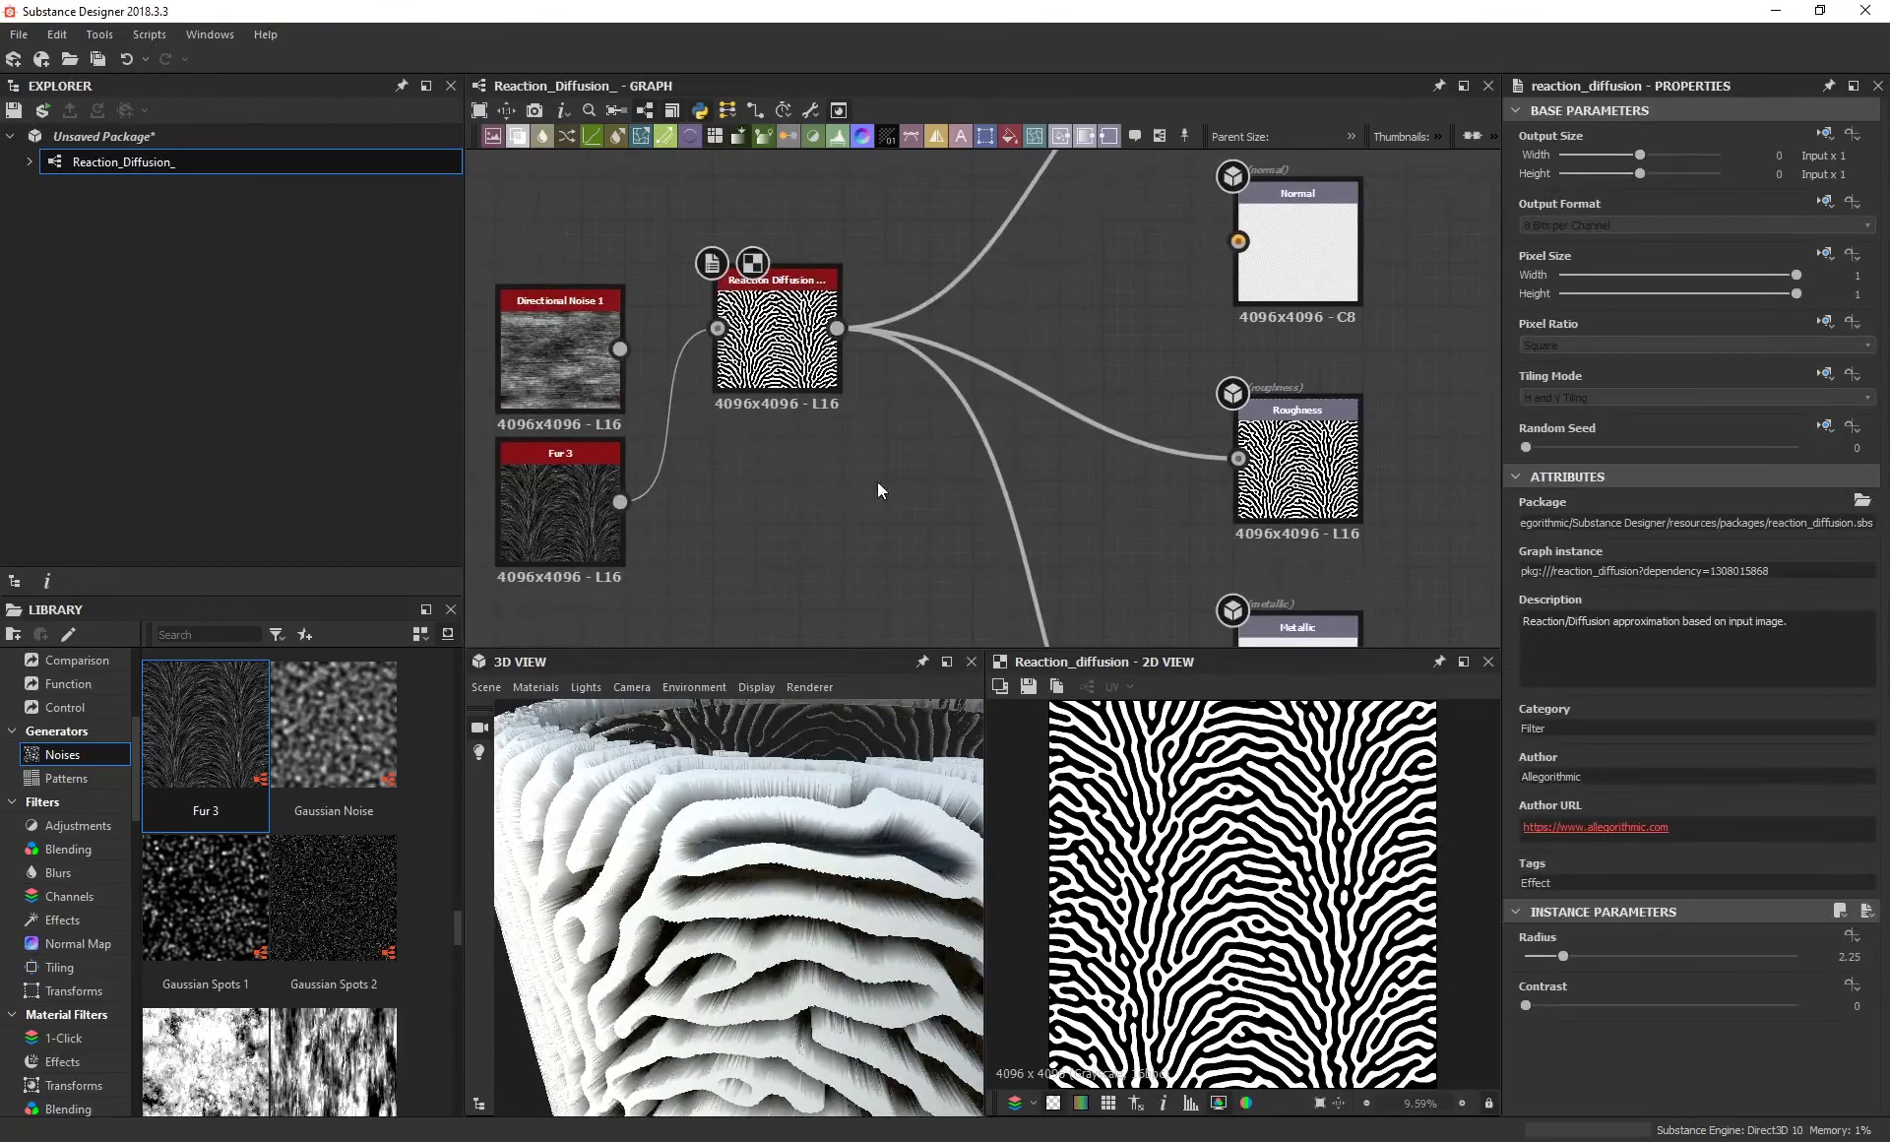
{"action": "key", "text": "space"}
{"action": "type", "text": "hq"}
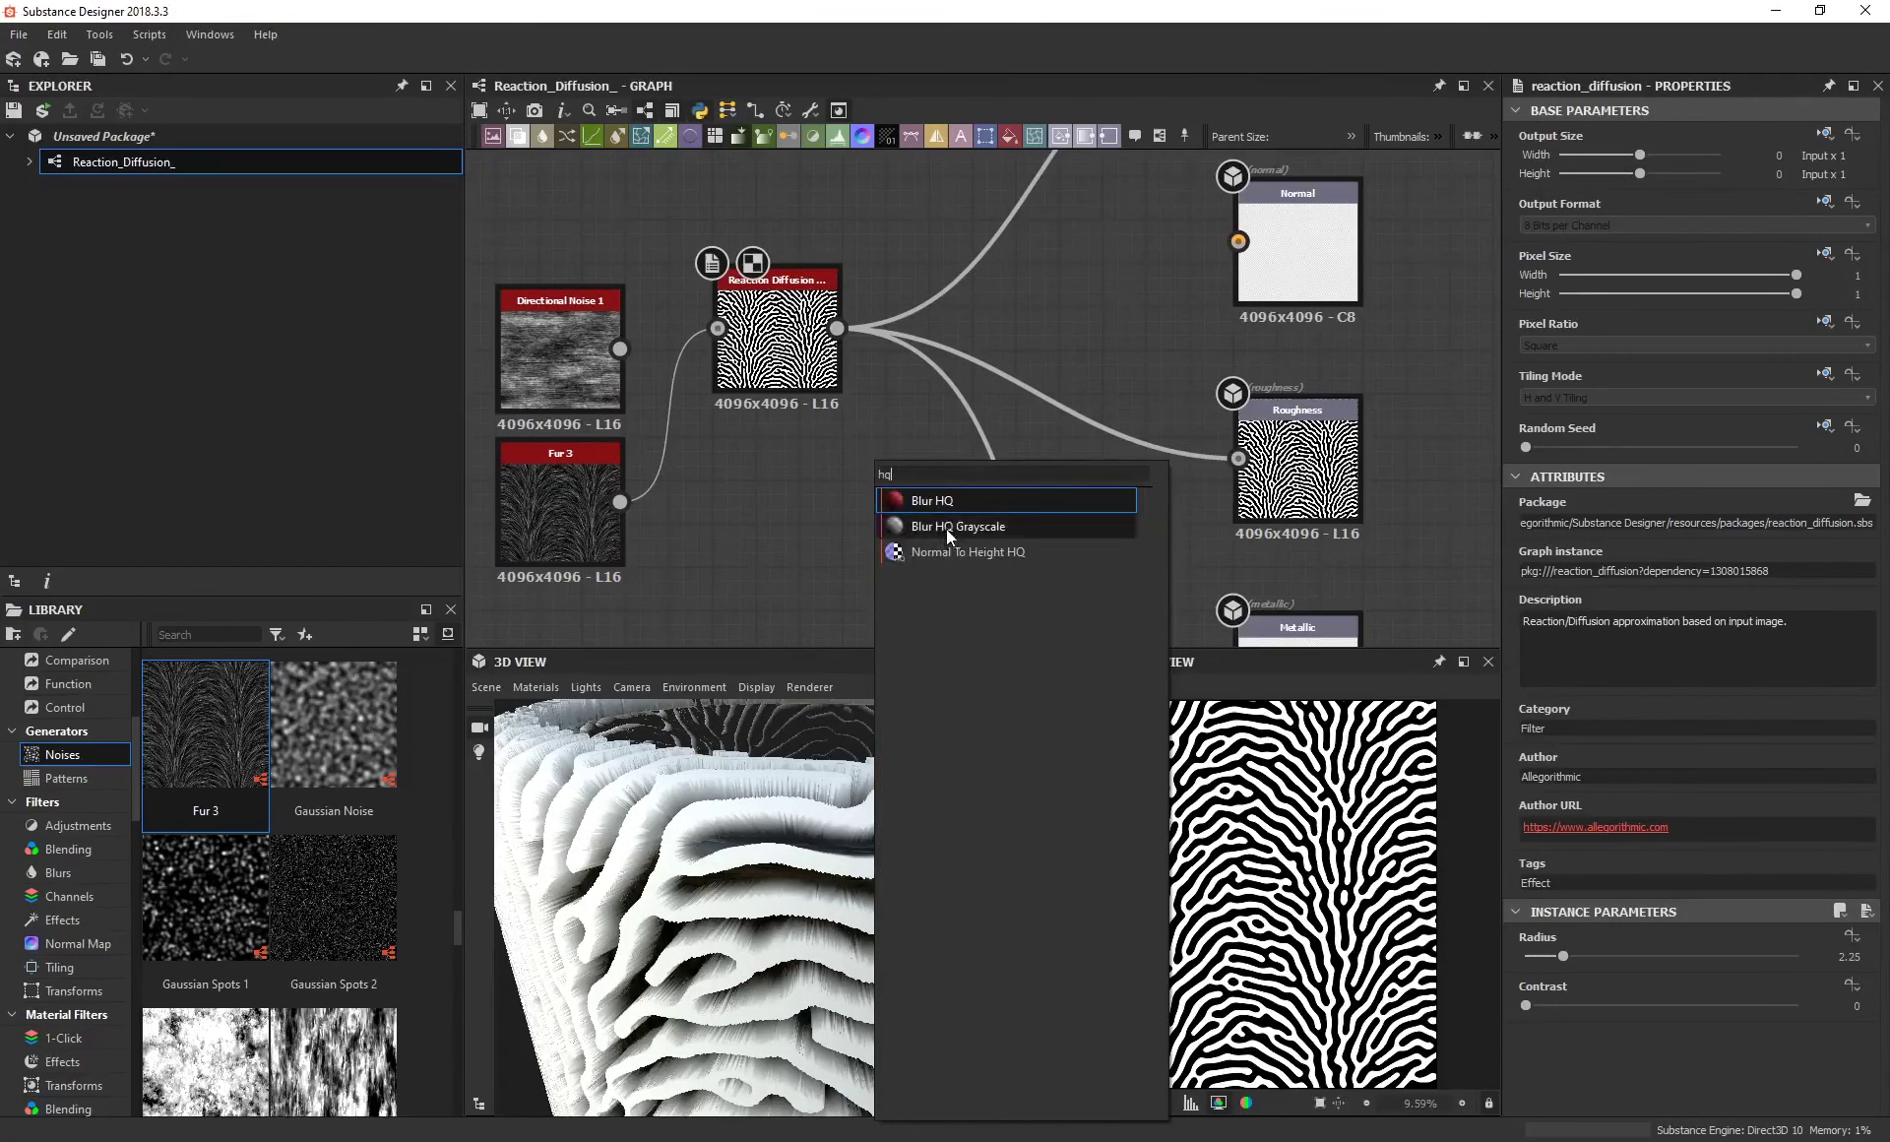
{"action": "left_click", "coordinate": [946, 526]}
{"action": "left_click_drag", "start_coordinate": [837, 328], "coordinate": [848, 502]}
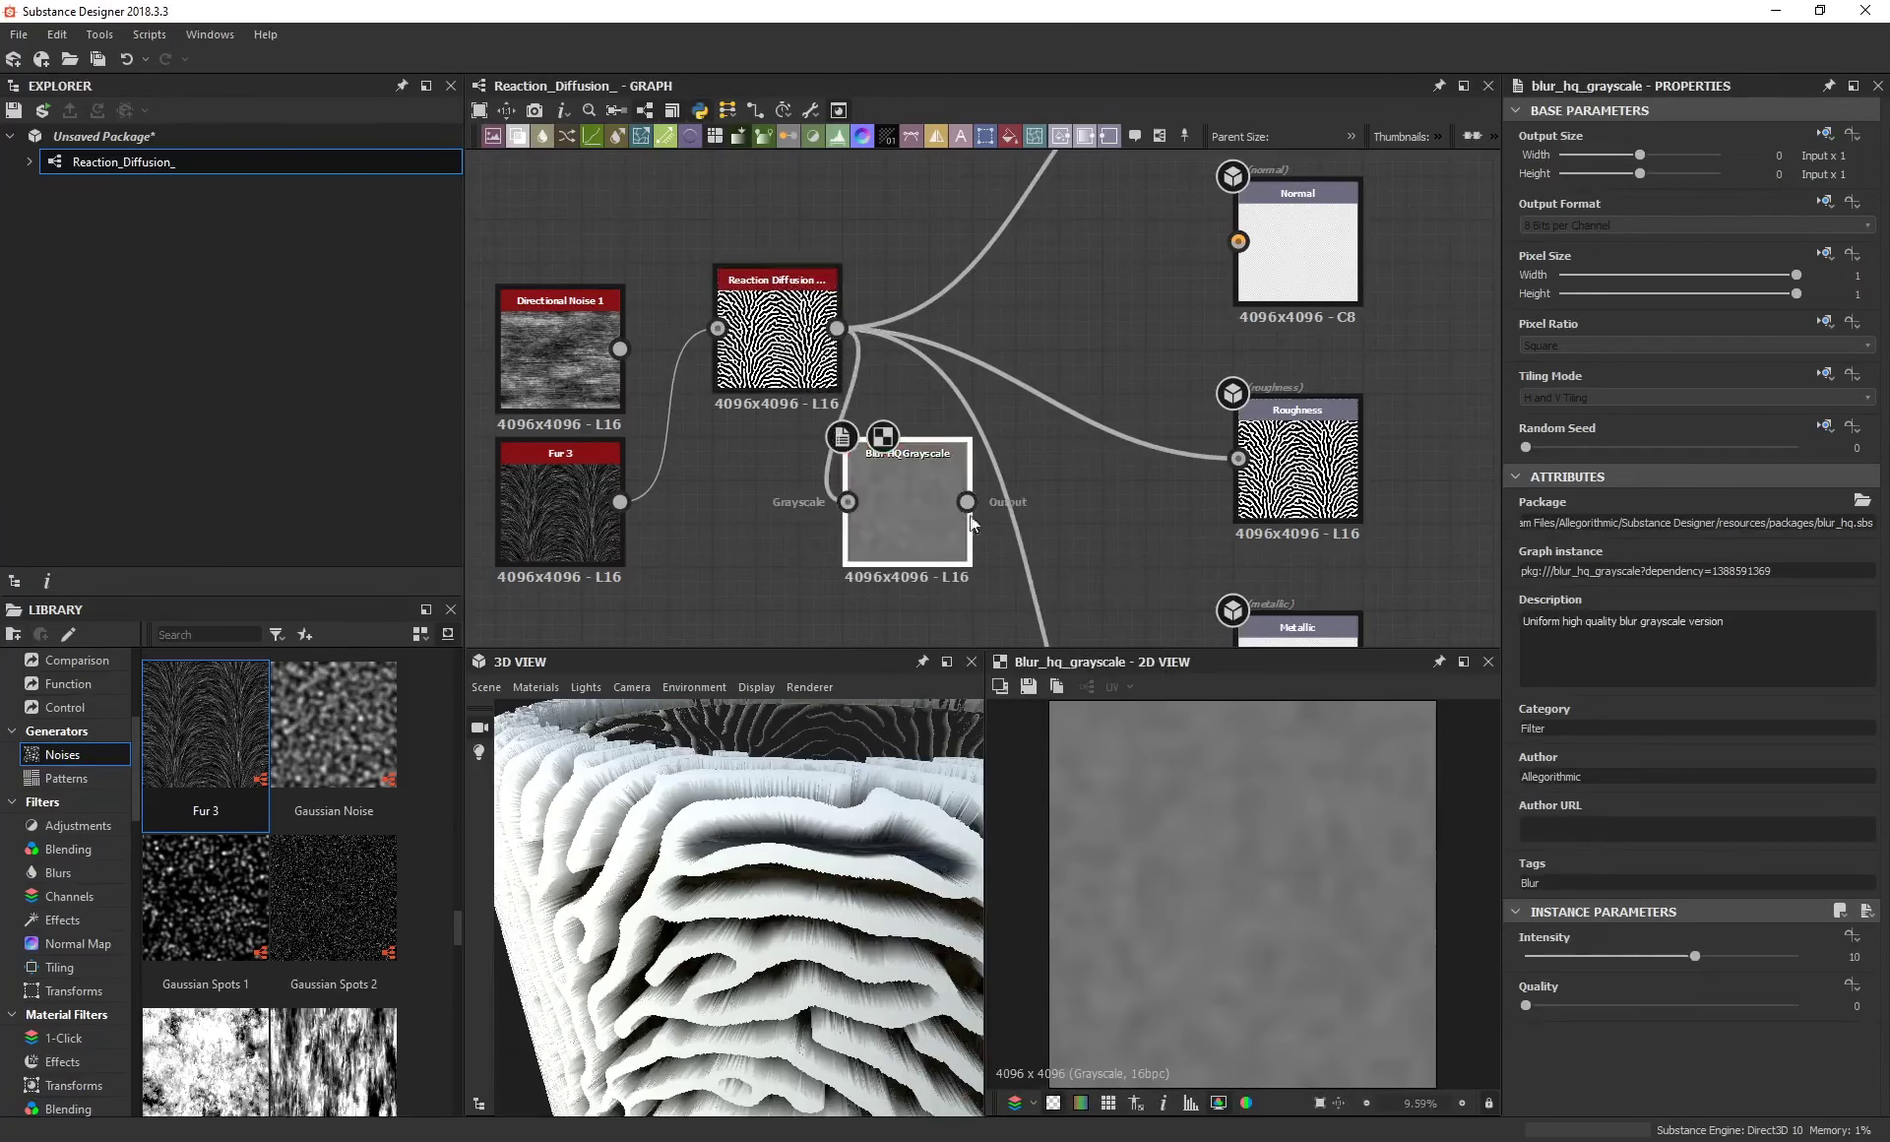
{"action": "scroll", "coordinate": [985, 512], "scroll_direction": "down", "scroll_amount": 4}
{"action": "middle_click_drag", "start_coordinate": [897, 452], "coordinate": [853, 364]}
Connect the Blur HQ Grayscale result to the height, Roughness and Base Color outputs in place of Reaction Diffusion.
{"action": "left_click_drag", "start_coordinate": [853, 360], "coordinate": [1011, 589]}
{"action": "middle_click_drag", "start_coordinate": [909, 354], "coordinate": [899, 498]}
{"action": "left_click_drag", "start_coordinate": [840, 502], "coordinate": [998, 476]}
{"action": "left_click_drag", "start_coordinate": [840, 502], "coordinate": [1000, 222]}
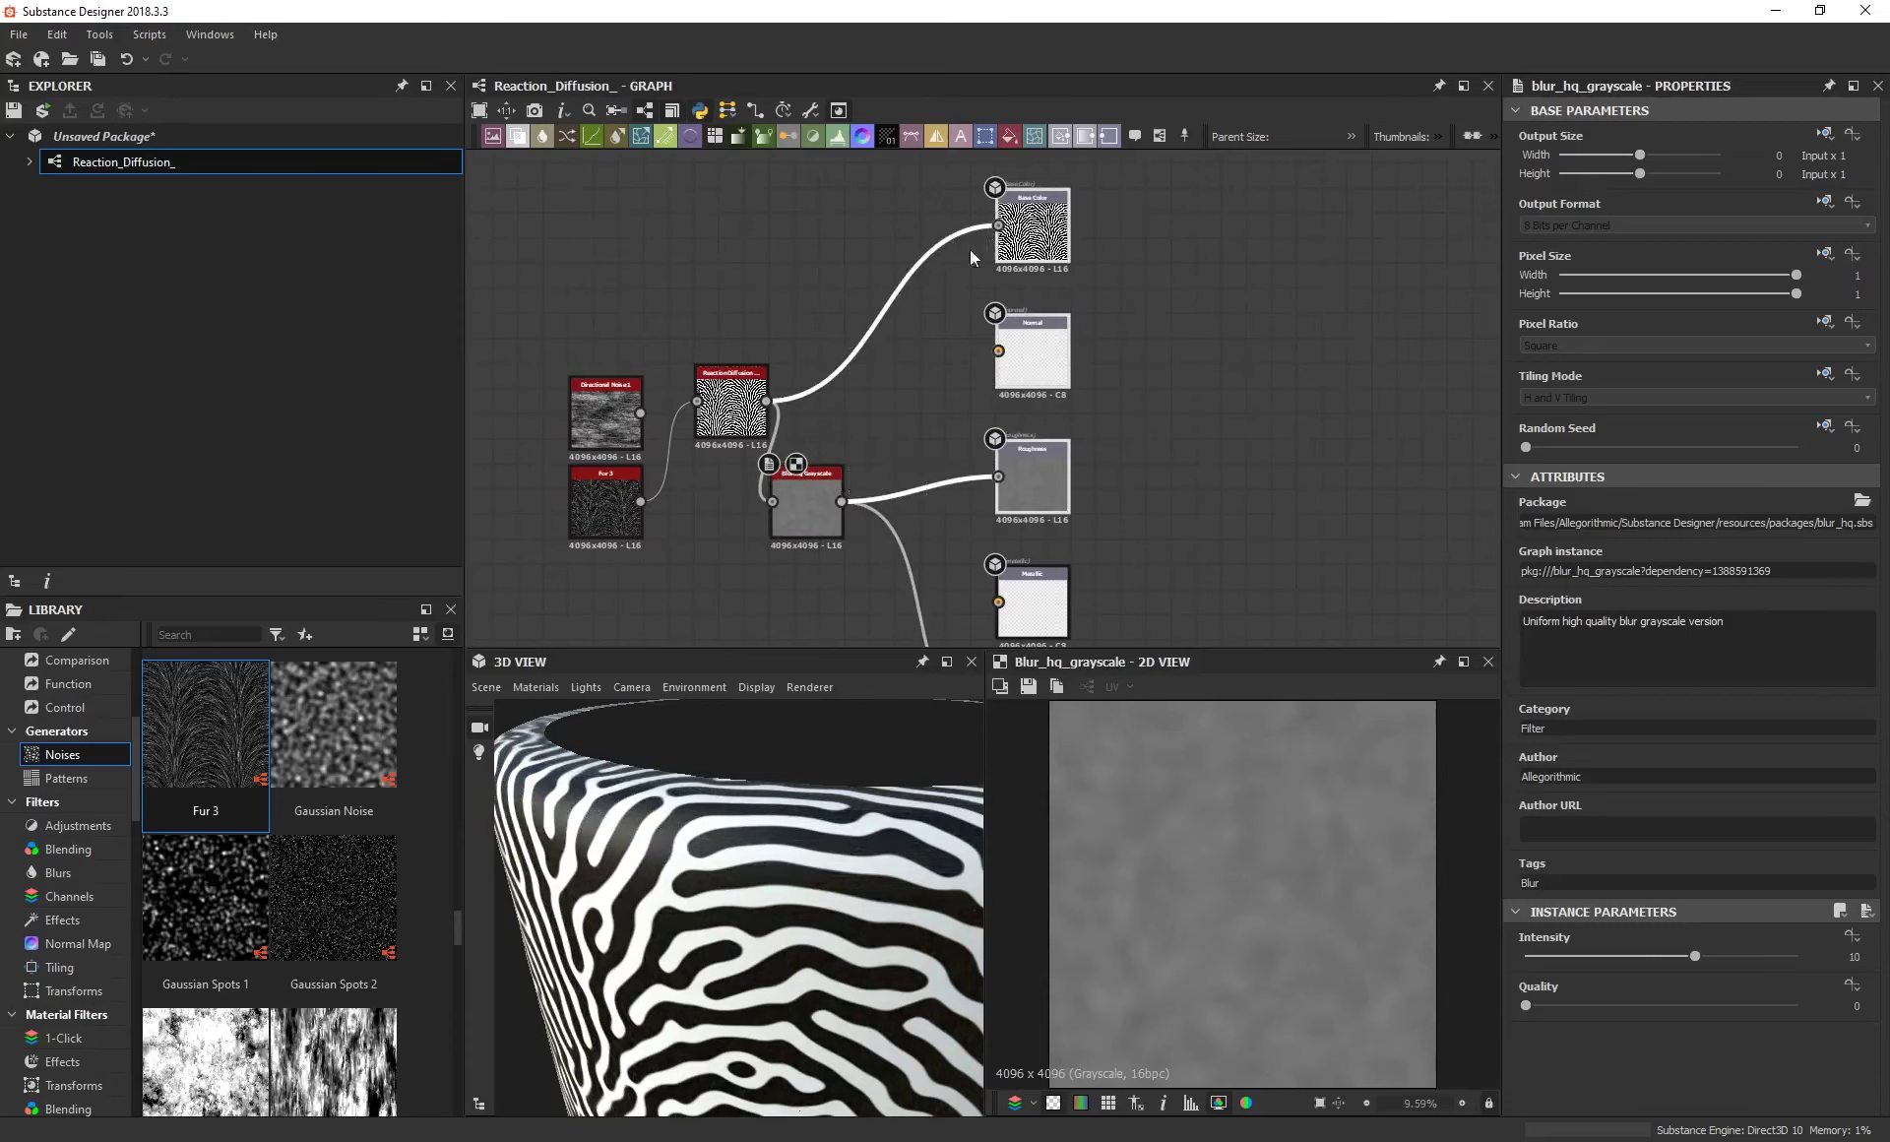
Set the Blur HQ Grayscale Intensity to 0.69, checking the softened ridges on the cylinder.
{"action": "scroll", "coordinate": [800, 512], "scroll_direction": "up", "scroll_amount": 2}
{"action": "left_click", "coordinate": [809, 499]}
{"action": "left_click_drag", "start_coordinate": [1697, 965], "coordinate": [1561, 965]}
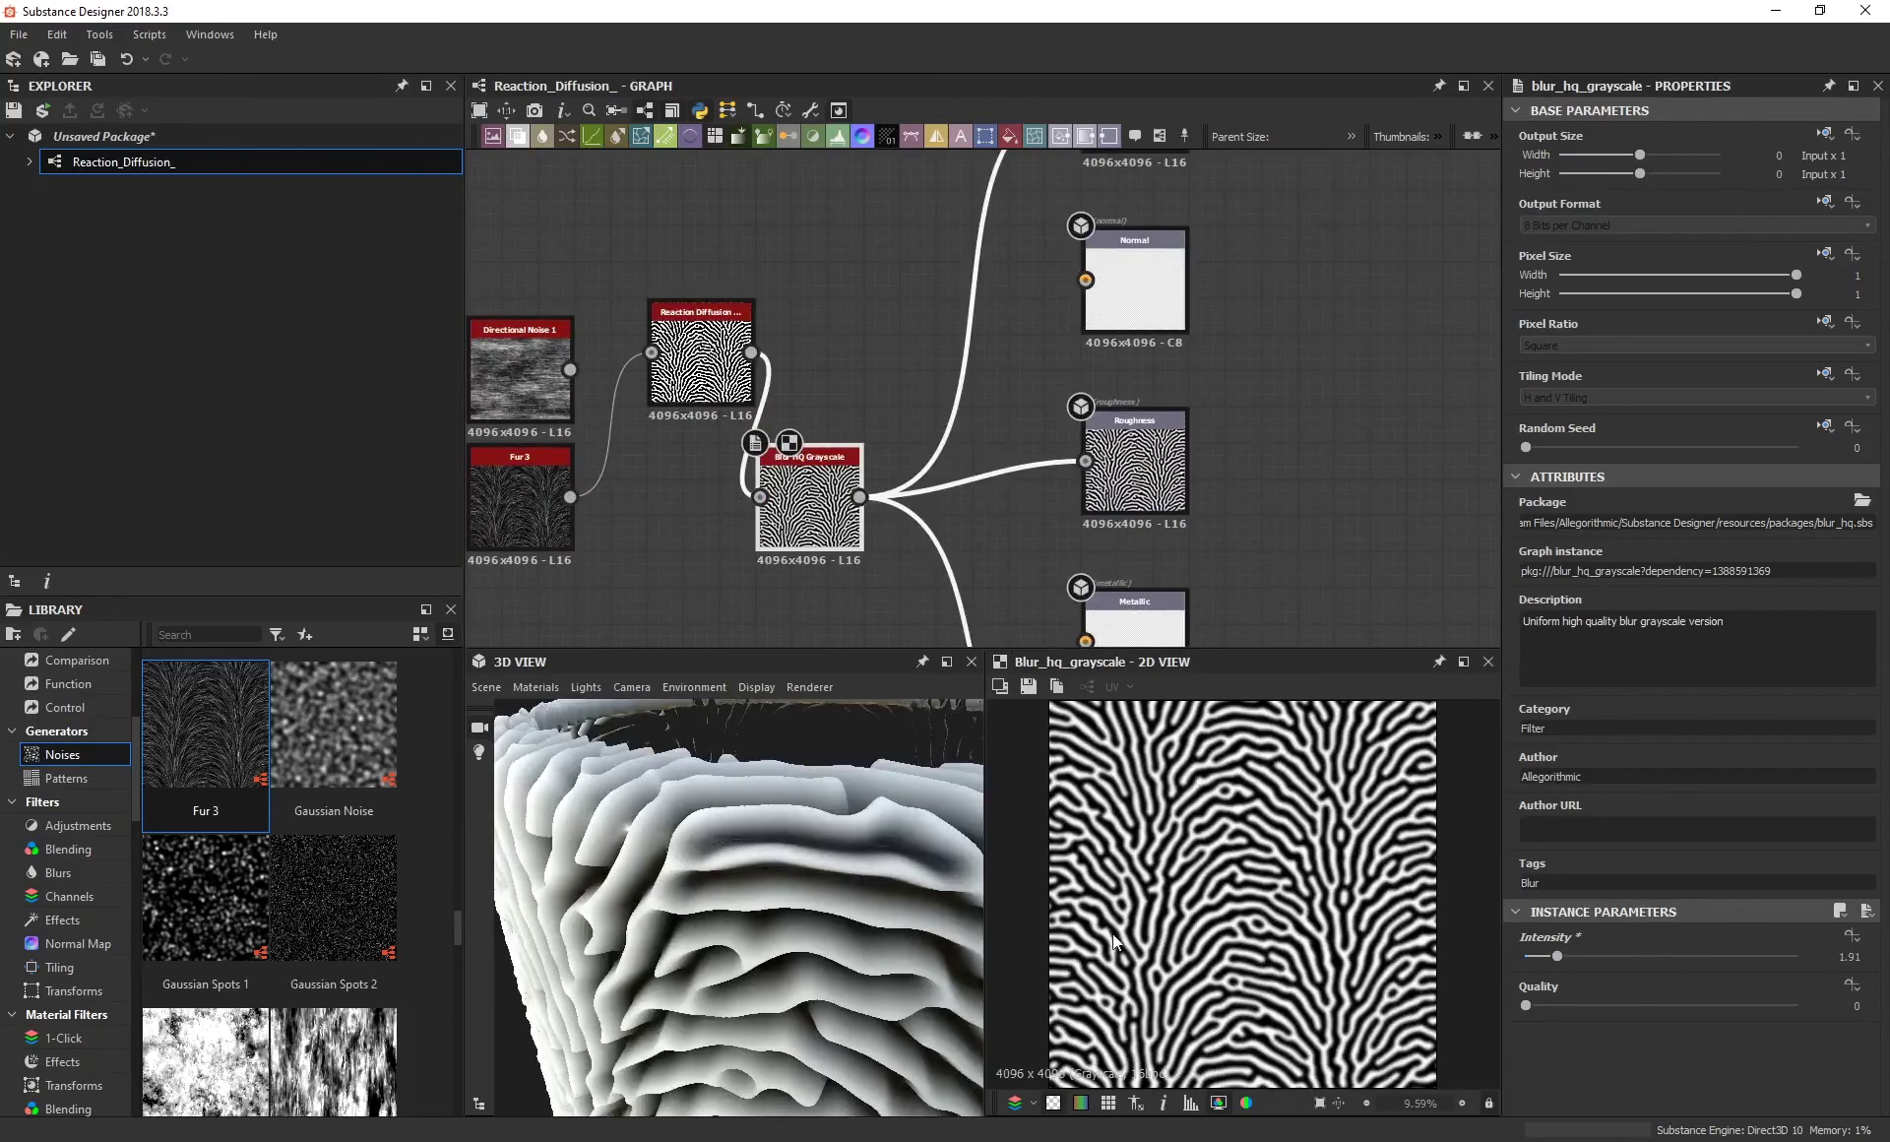
{"action": "left_click_drag", "start_coordinate": [1566, 960], "coordinate": [1538, 960]}
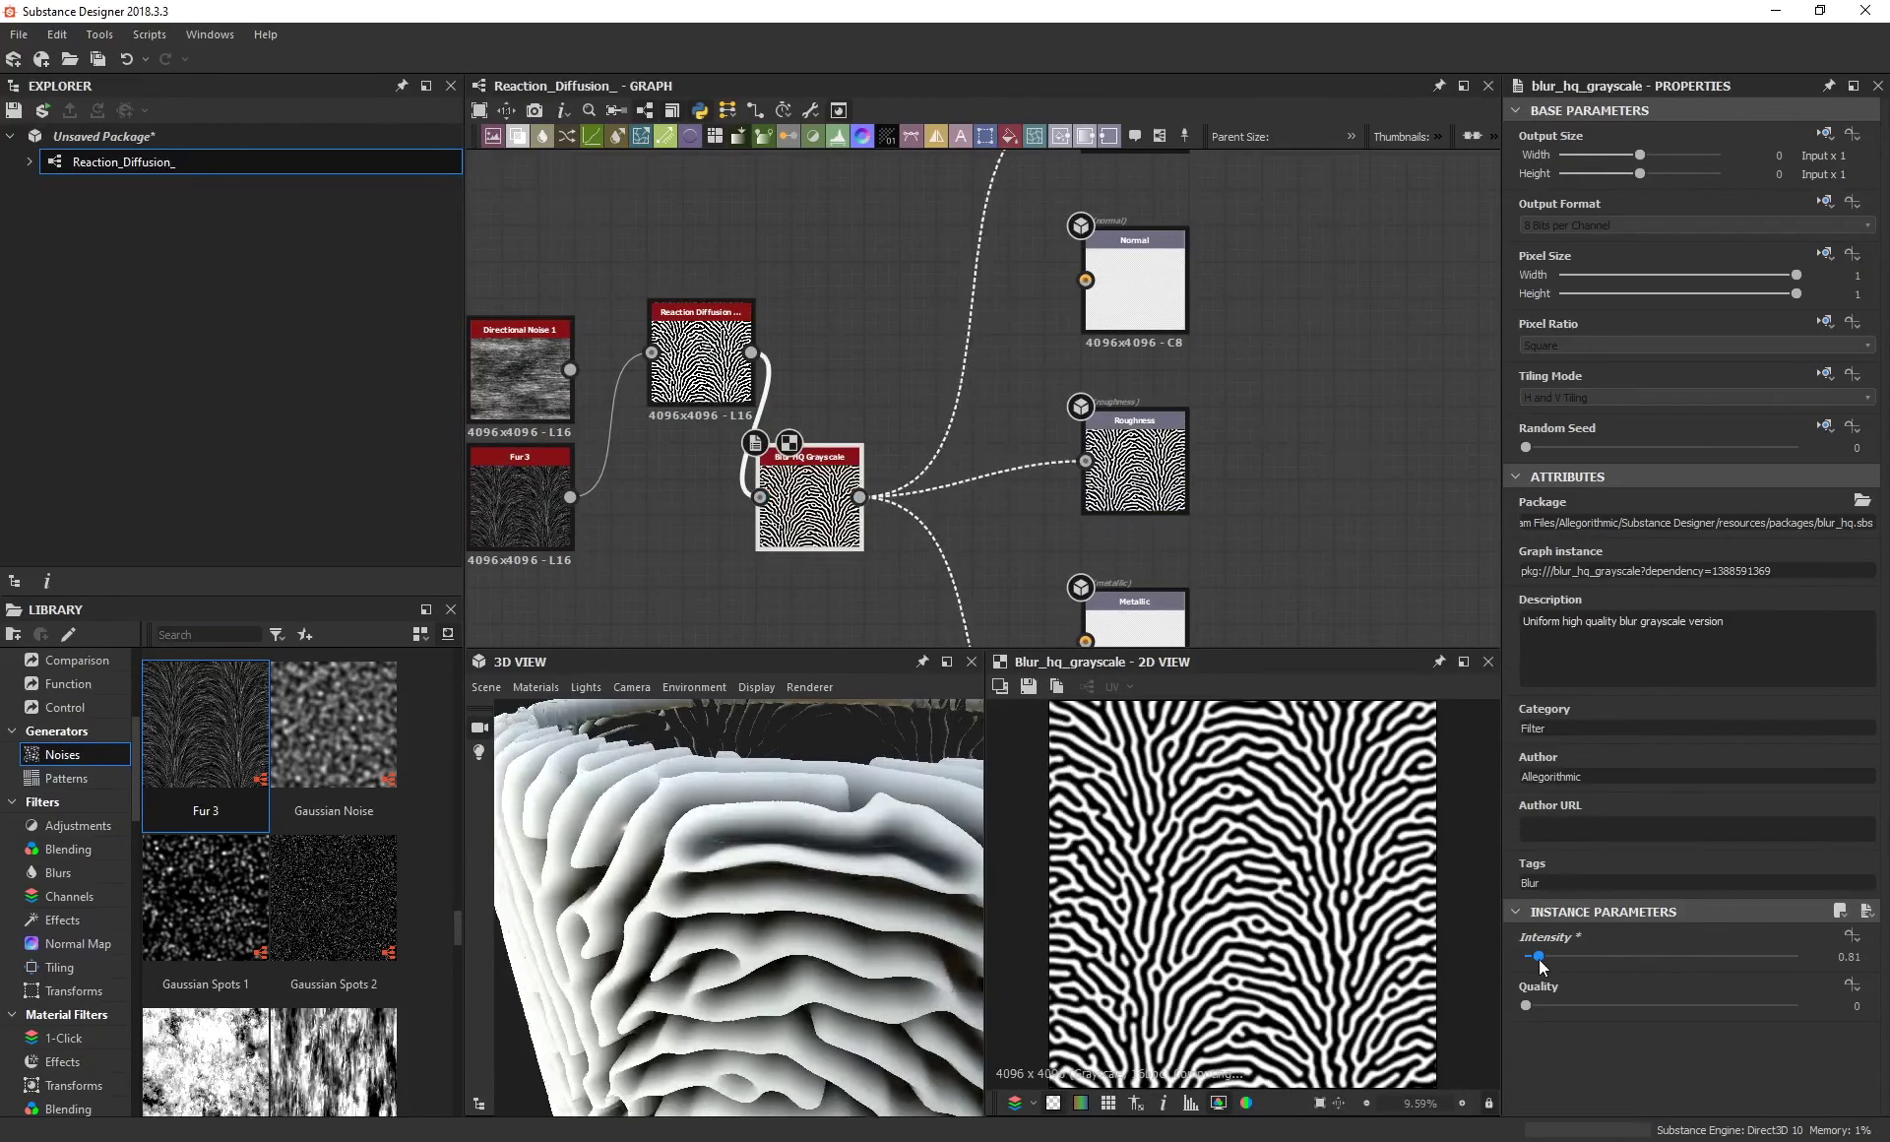
{"action": "left_click_drag", "start_coordinate": [777, 969], "coordinate": [746, 923]}
{"action": "scroll", "coordinate": [750, 819], "scroll_direction": "up", "scroll_amount": 5}
{"action": "left_click_drag", "start_coordinate": [1541, 954], "coordinate": [1538, 957]}
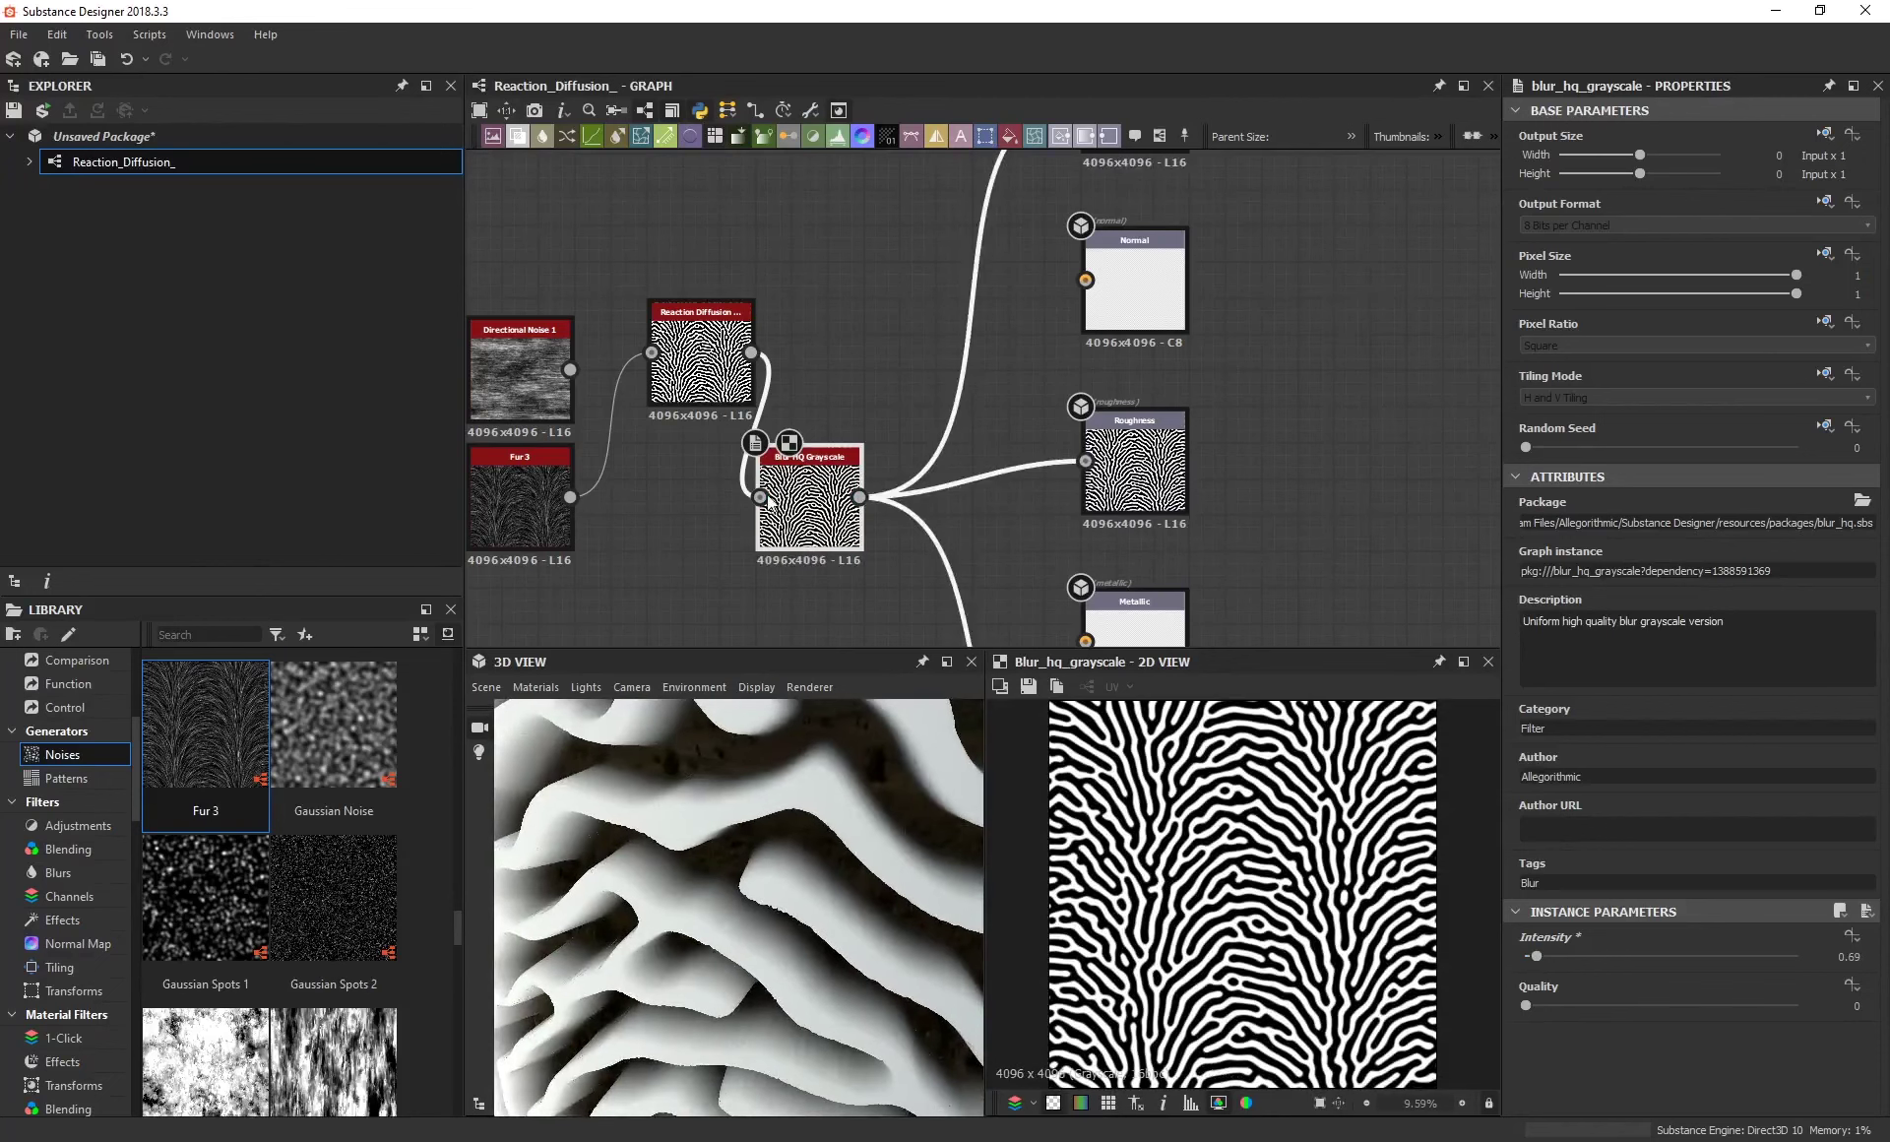
{"action": "scroll", "coordinate": [753, 885], "scroll_direction": "down", "scroll_amount": 4}
{"action": "left_click_drag", "start_coordinate": [765, 939], "coordinate": [725, 819]}
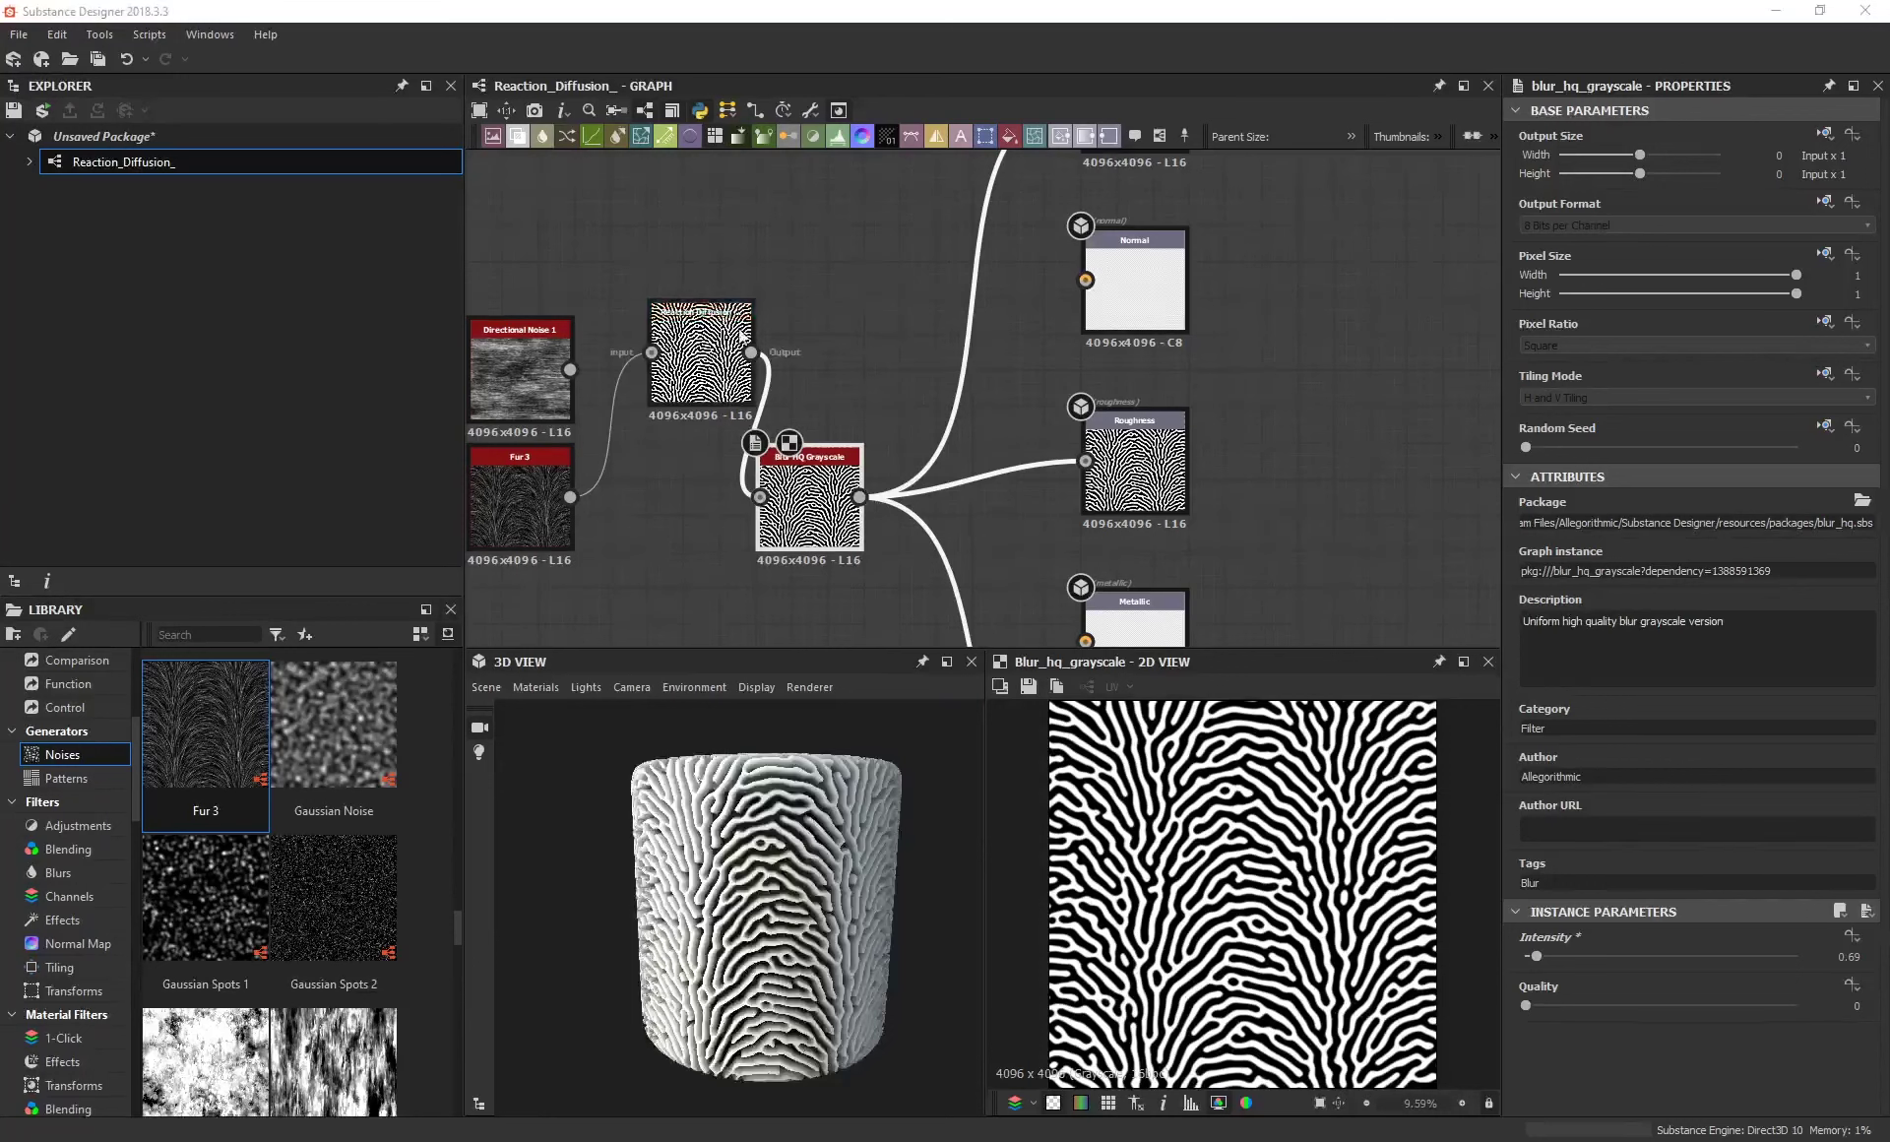
Add a Shape node above Directional Noise 1 and connect it to the Reaction Diffusion input instead of Fur 3.
{"action": "middle_click_drag", "start_coordinate": [721, 297], "coordinate": [869, 297]}
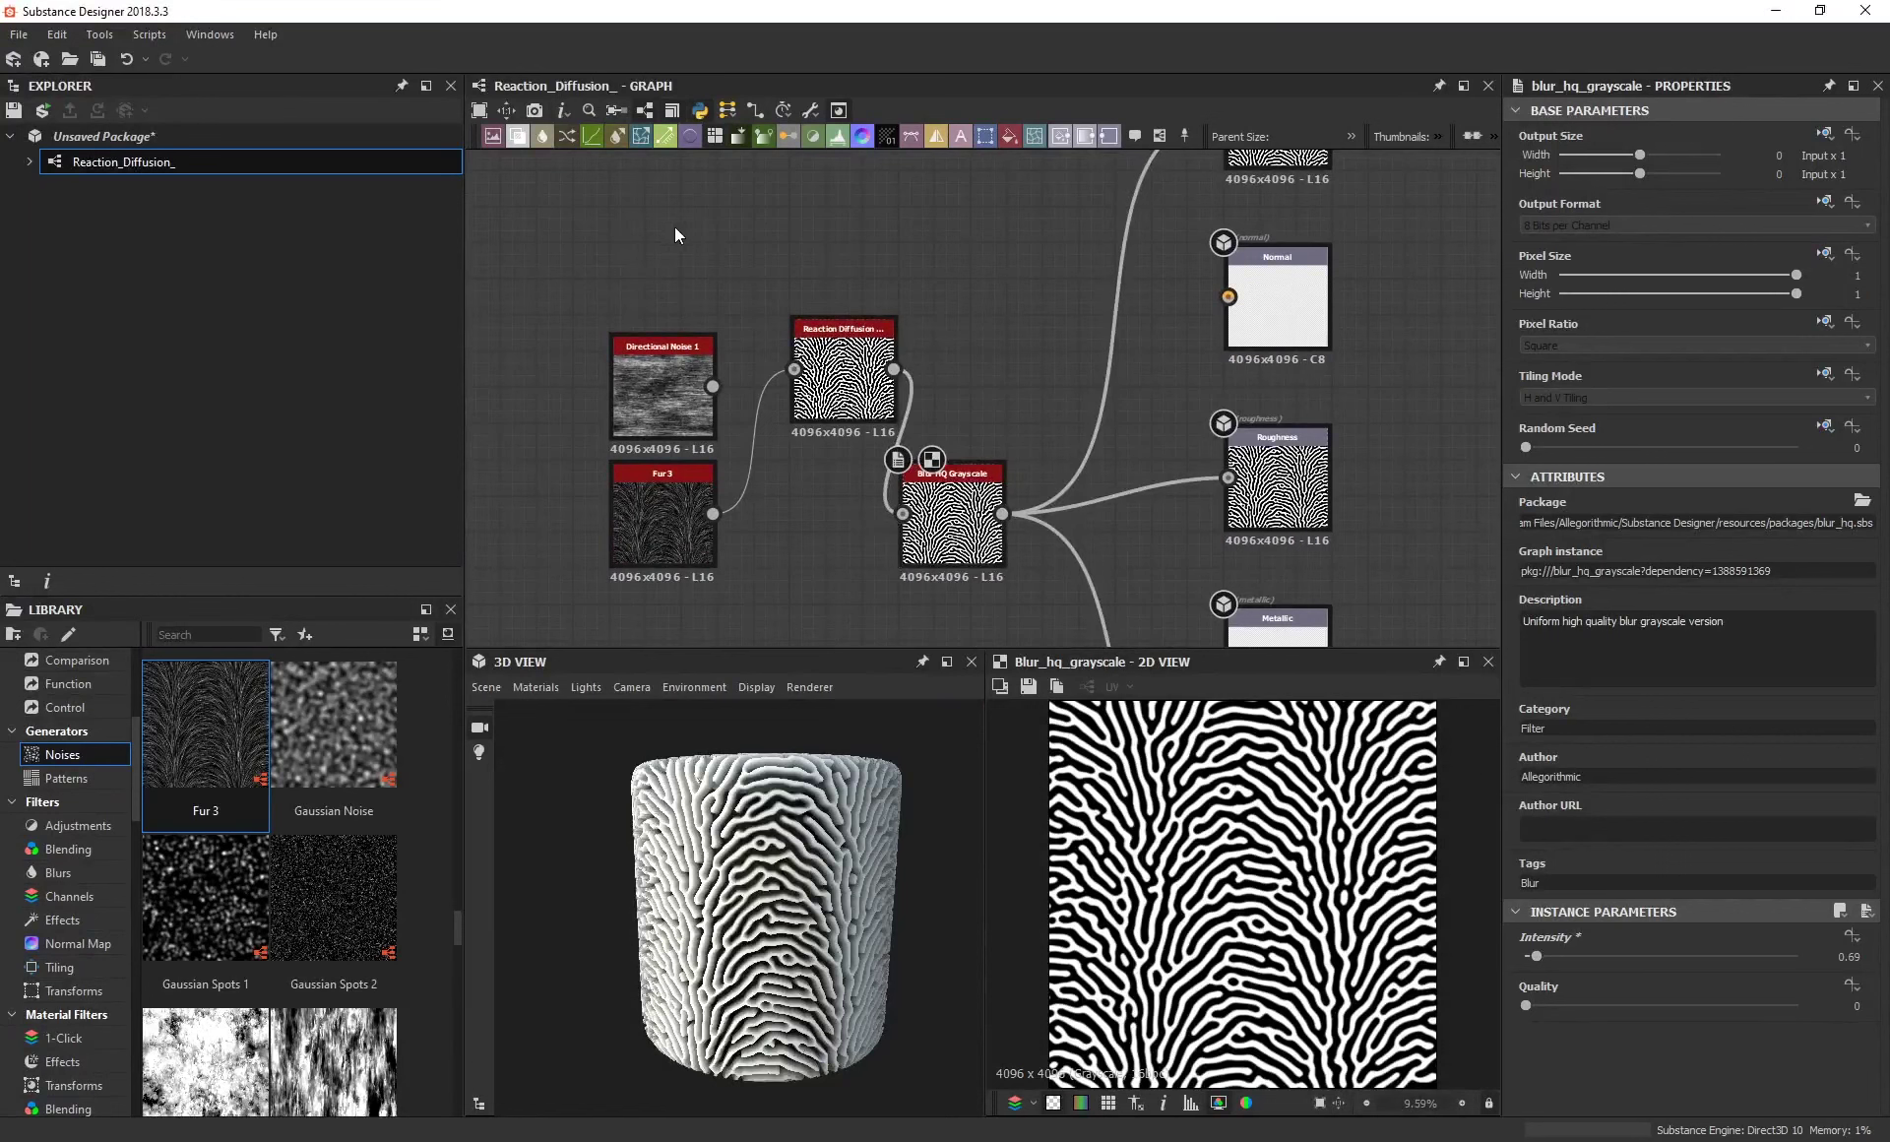
{"action": "key", "text": "space"}
{"action": "type", "text": "sha"}
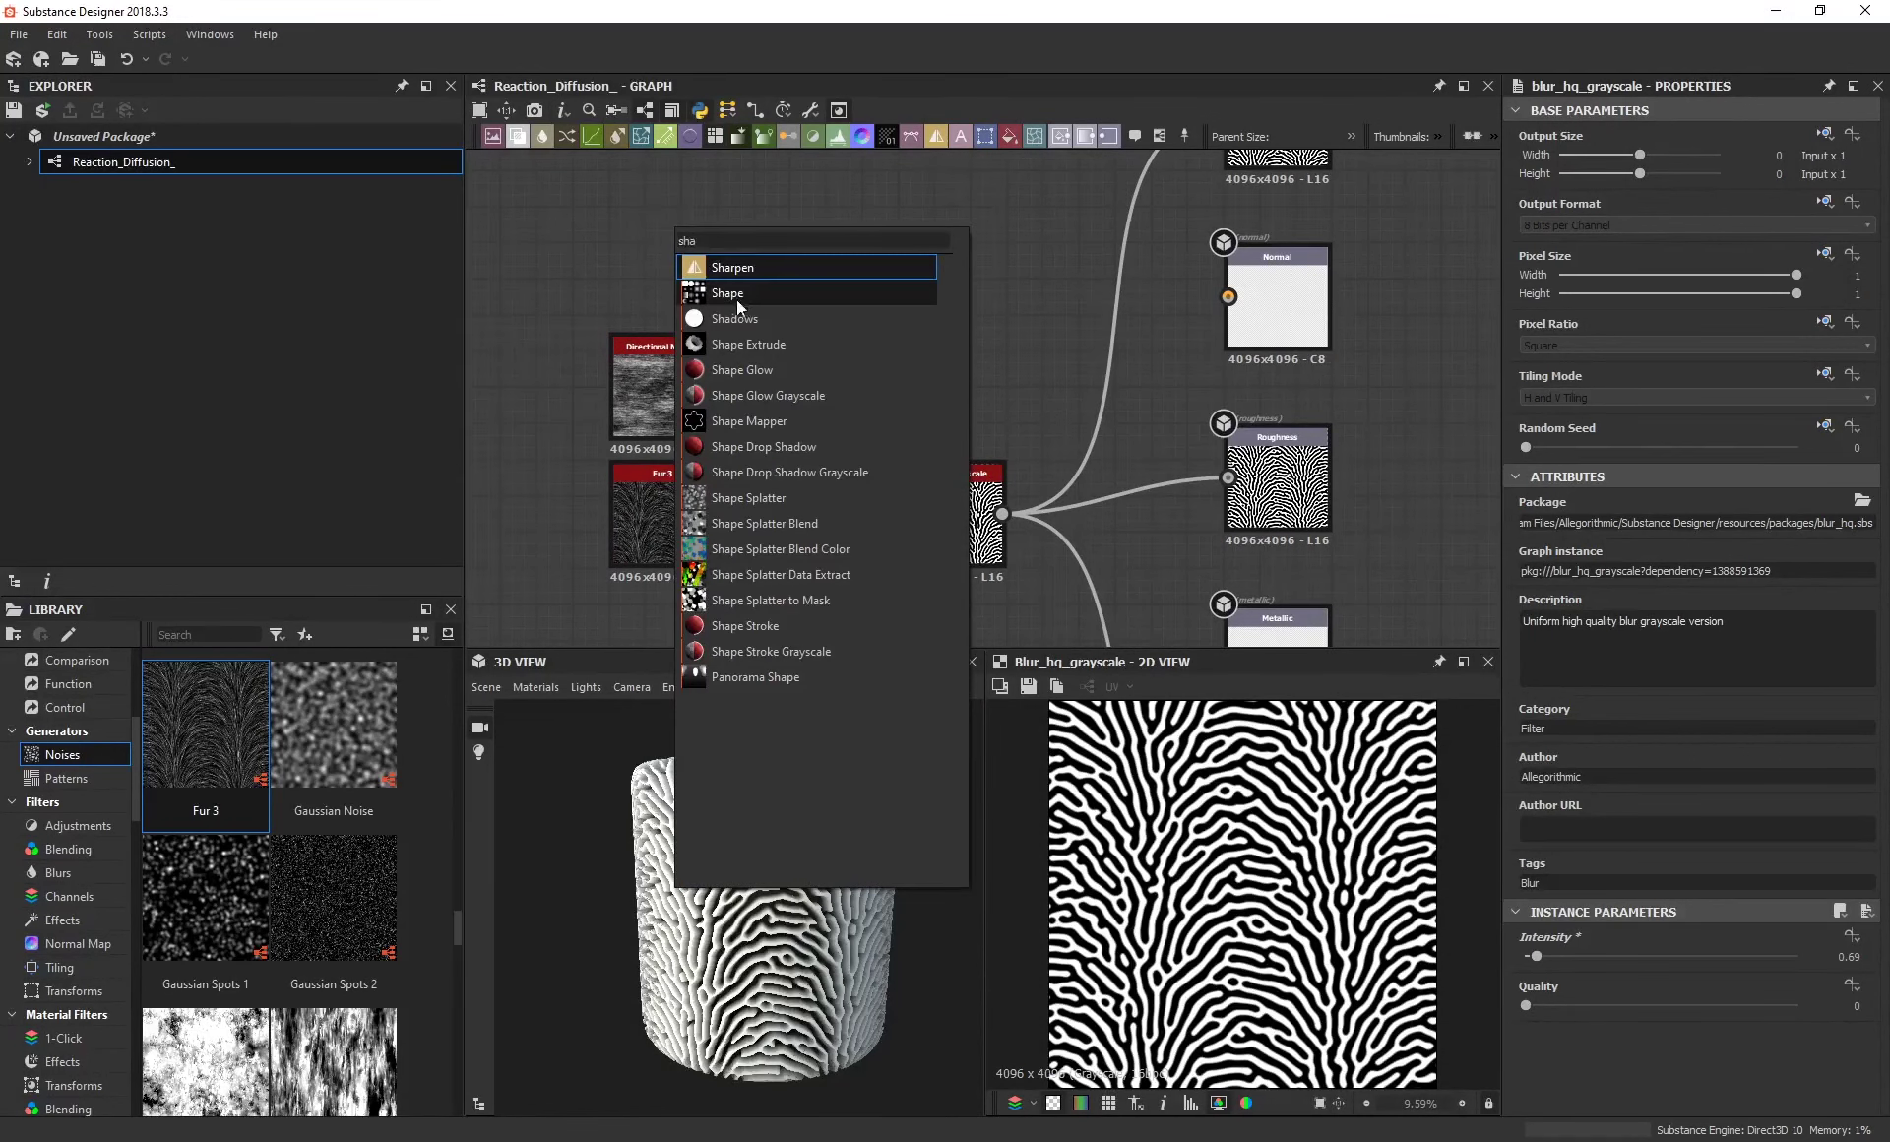
{"action": "left_click", "coordinate": [727, 293]}
{"action": "left_click_drag", "start_coordinate": [716, 226], "coordinate": [799, 374]}
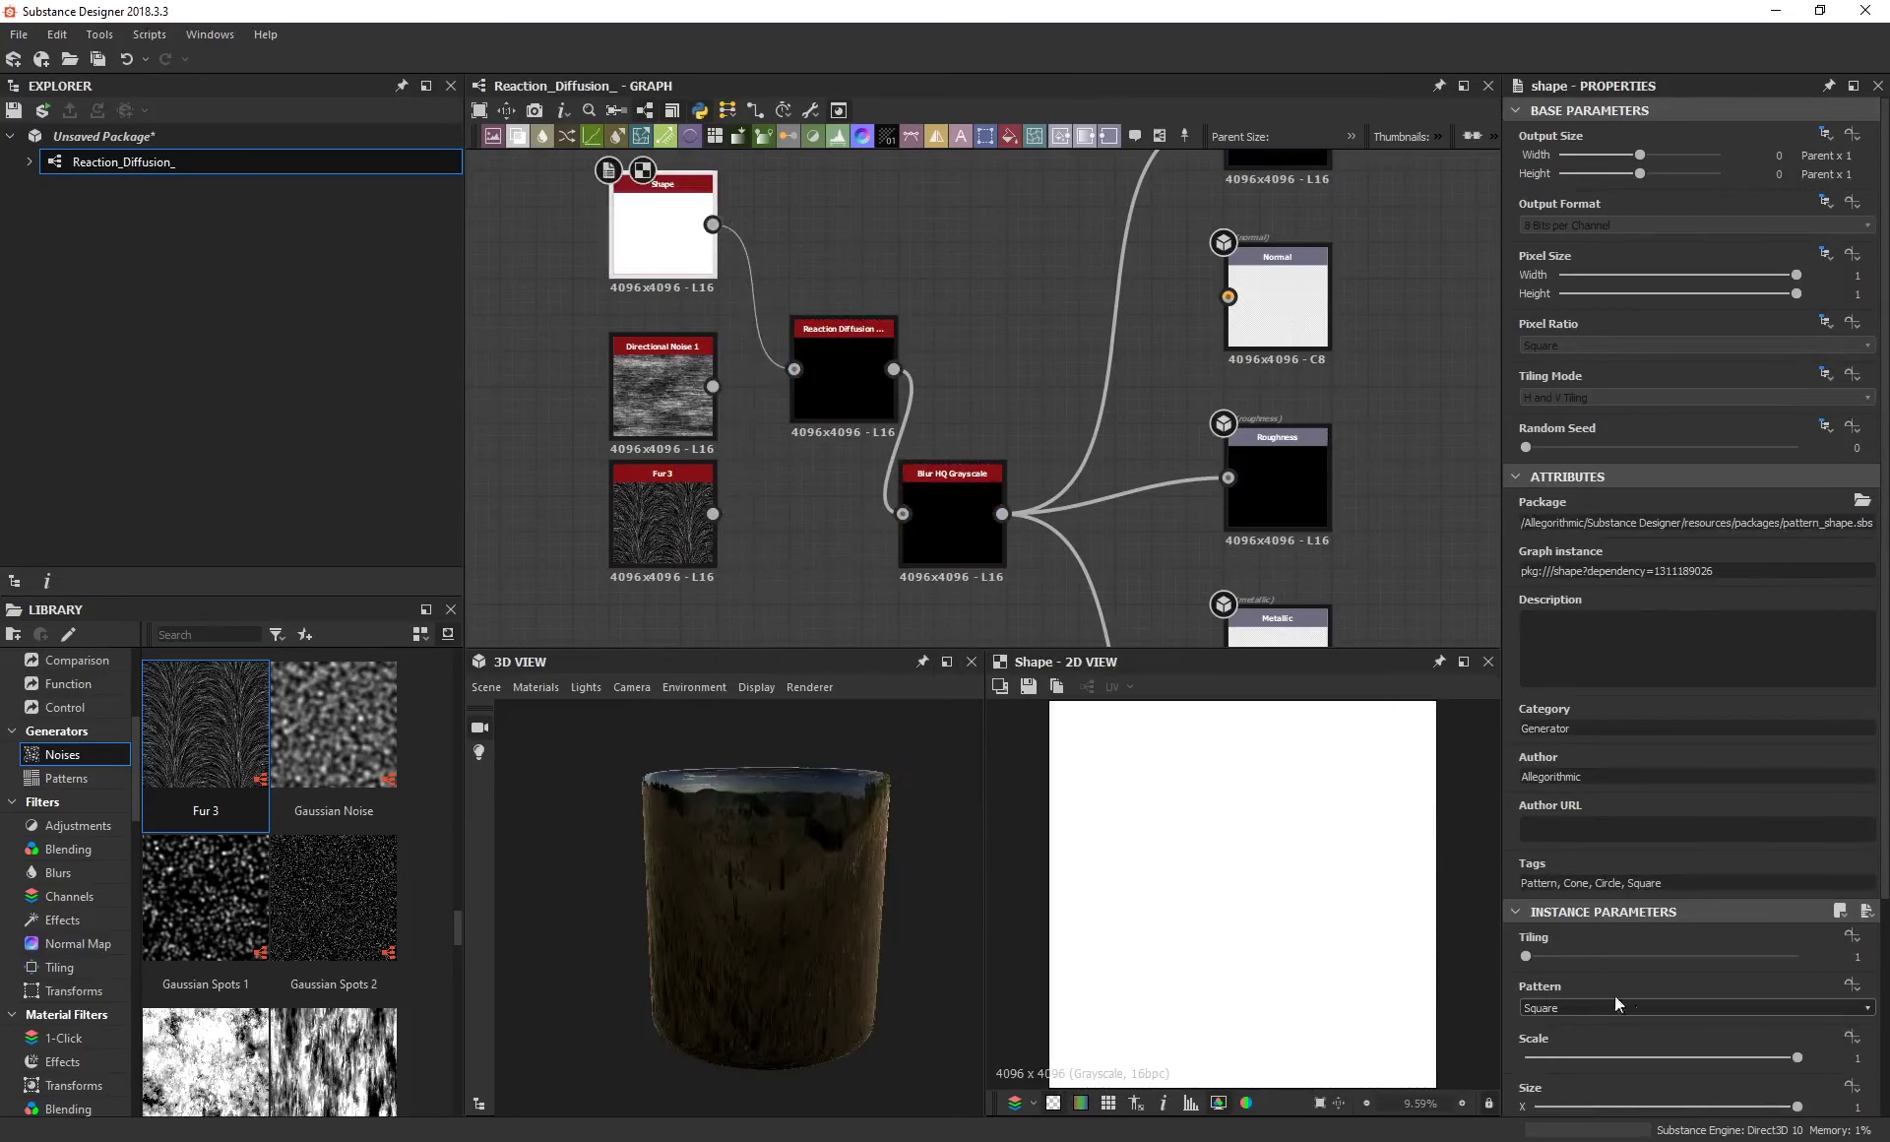
Keep the Shape node's Square pattern and reduce its Scale to 0.48, checking the concentric ridges around the cylinder.
{"action": "scroll", "coordinate": [1521, 947], "scroll_direction": "down", "scroll_amount": 2}
{"action": "left_click", "coordinate": [1557, 891]}
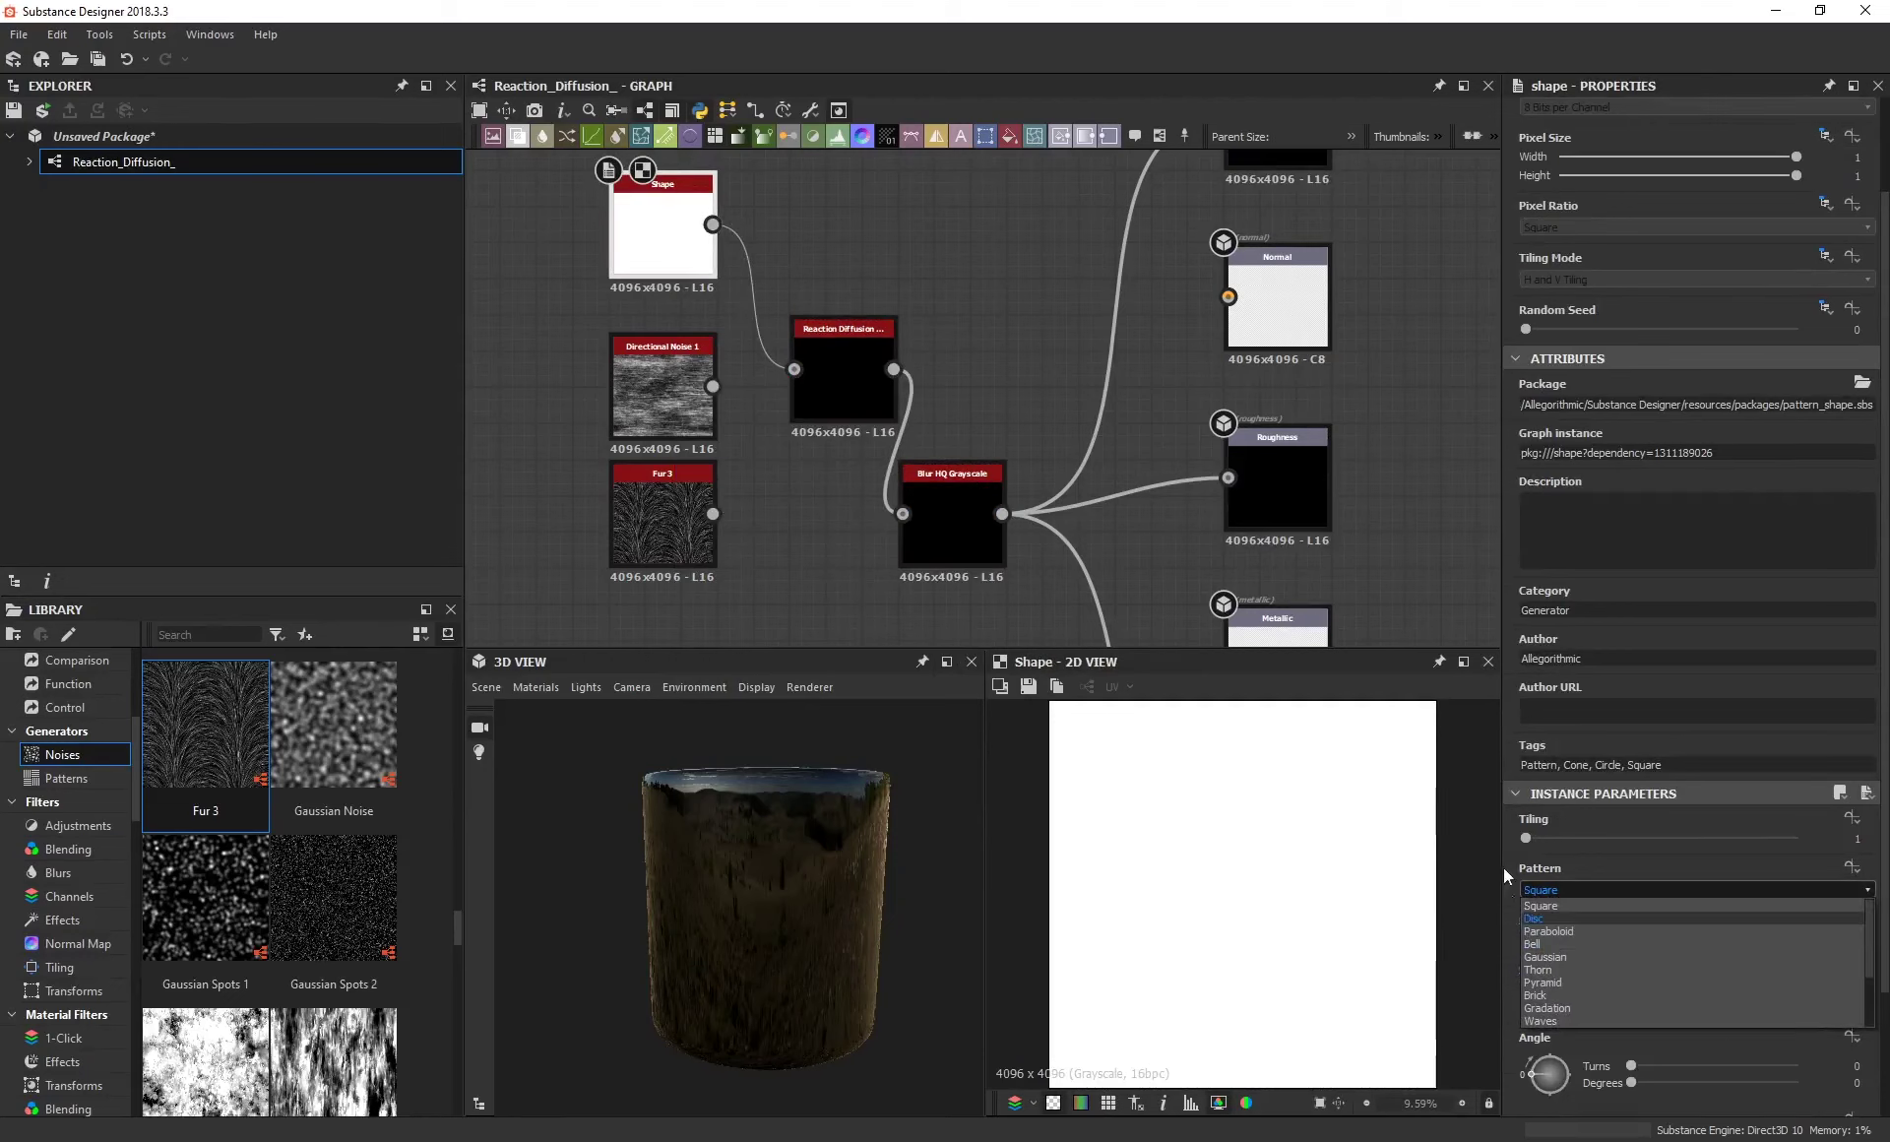
{"action": "left_click", "coordinate": [1615, 886]}
{"action": "left_click_drag", "start_coordinate": [1797, 940], "coordinate": [1778, 940]}
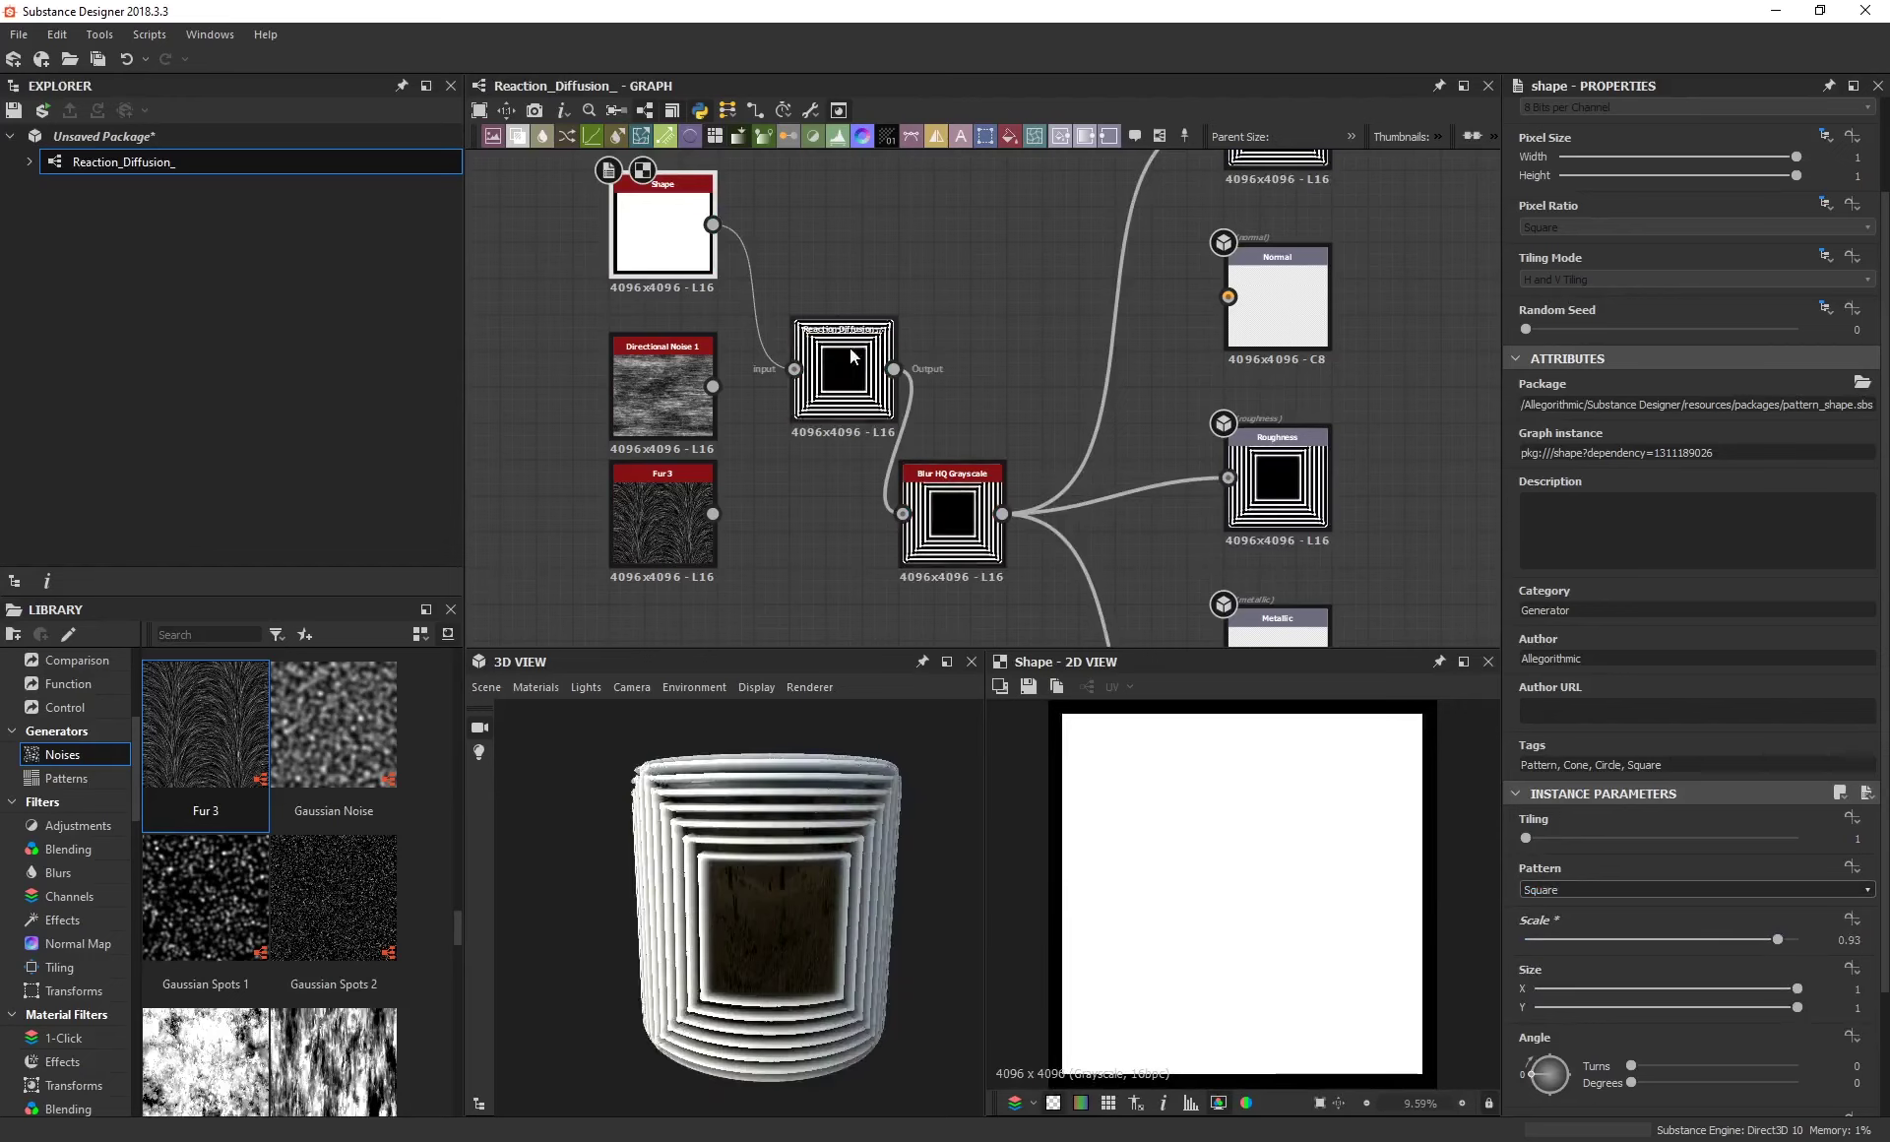
{"action": "mouse_move", "coordinate": [736, 825]}
{"action": "left_mouse_down"}
{"action": "mouse_move", "coordinate": [827, 844]}
{"action": "mouse_move", "coordinate": [834, 899]}
{"action": "mouse_move", "coordinate": [799, 843]}
{"action": "mouse_move", "coordinate": [730, 813]}
{"action": "left_mouse_up"}
{"action": "left_click_drag", "start_coordinate": [801, 901], "coordinate": [1655, 947]}
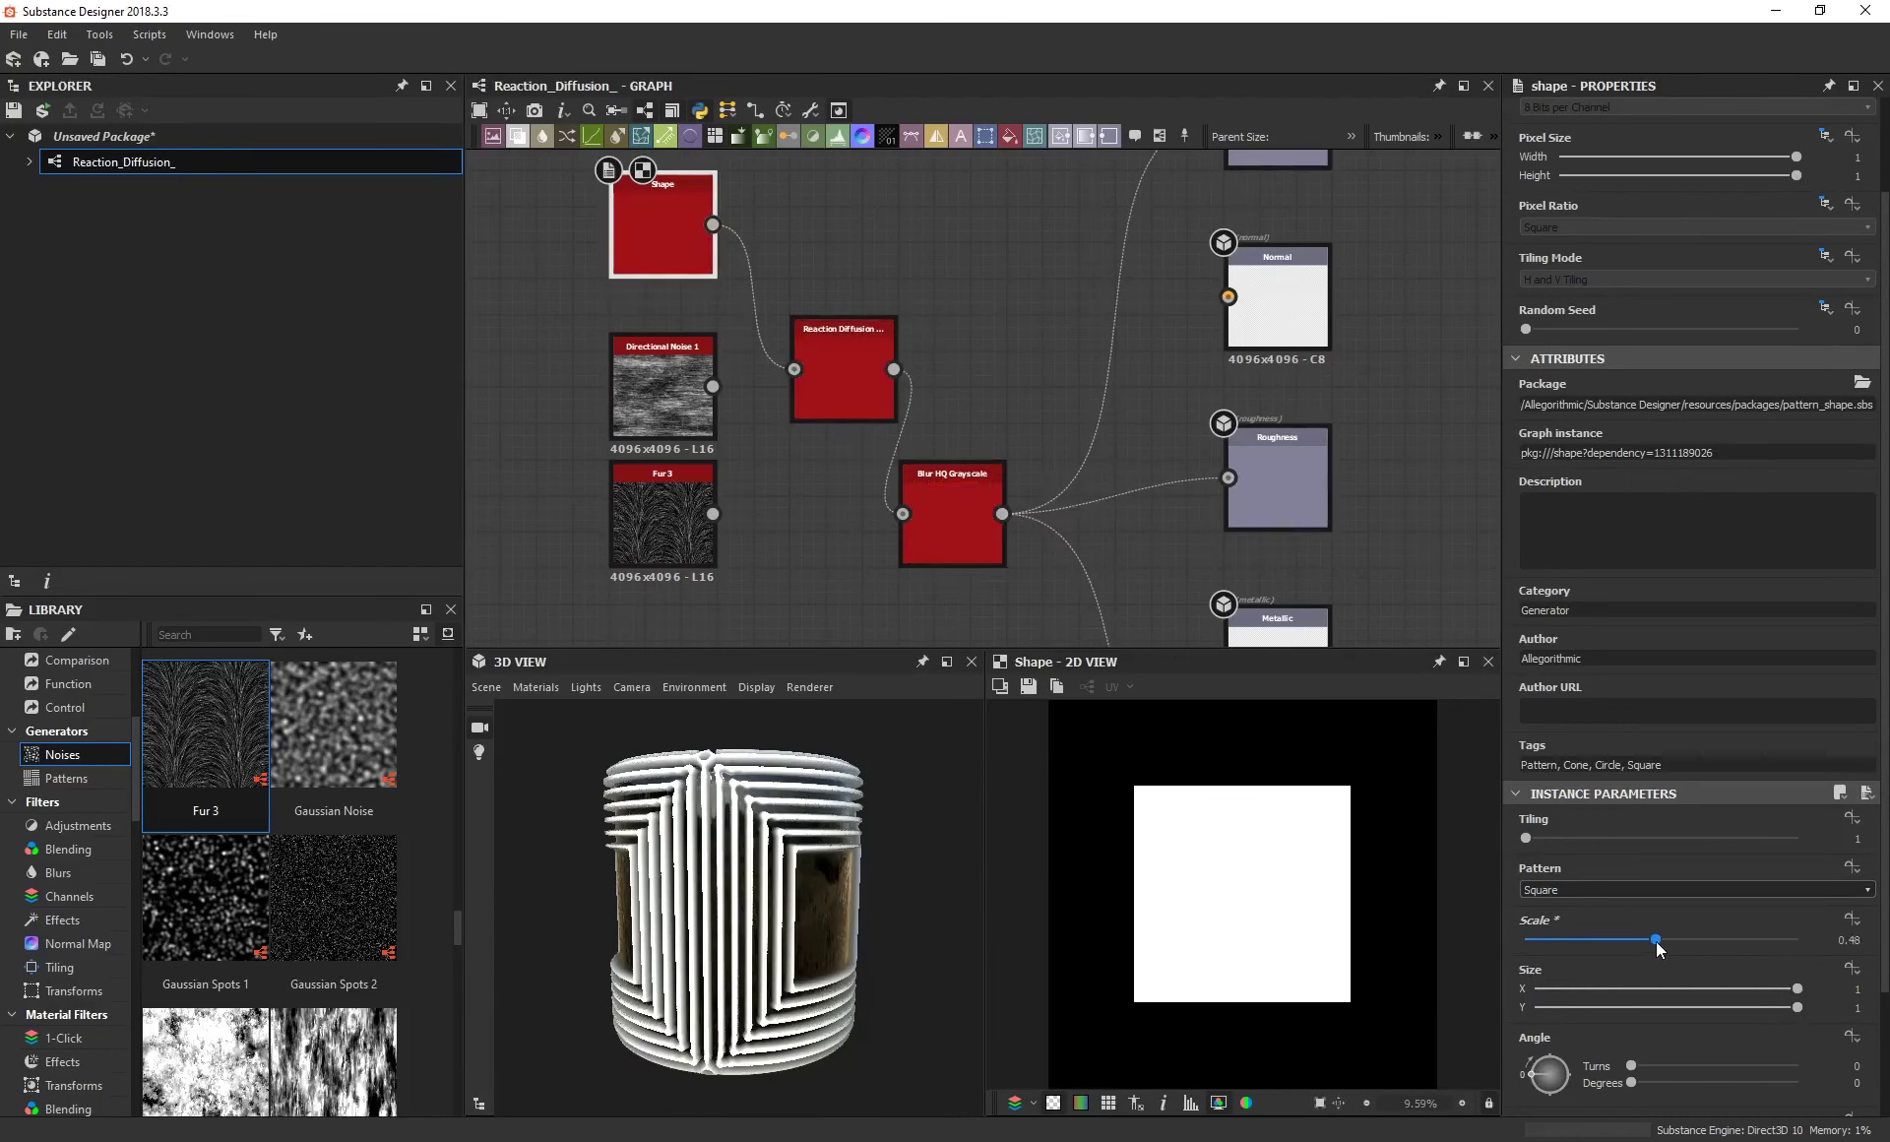
Set the Shape node's Tiling to 4 and its Scale to 0.44.
{"action": "left_click_drag", "start_coordinate": [1528, 837], "coordinate": [1569, 848]}
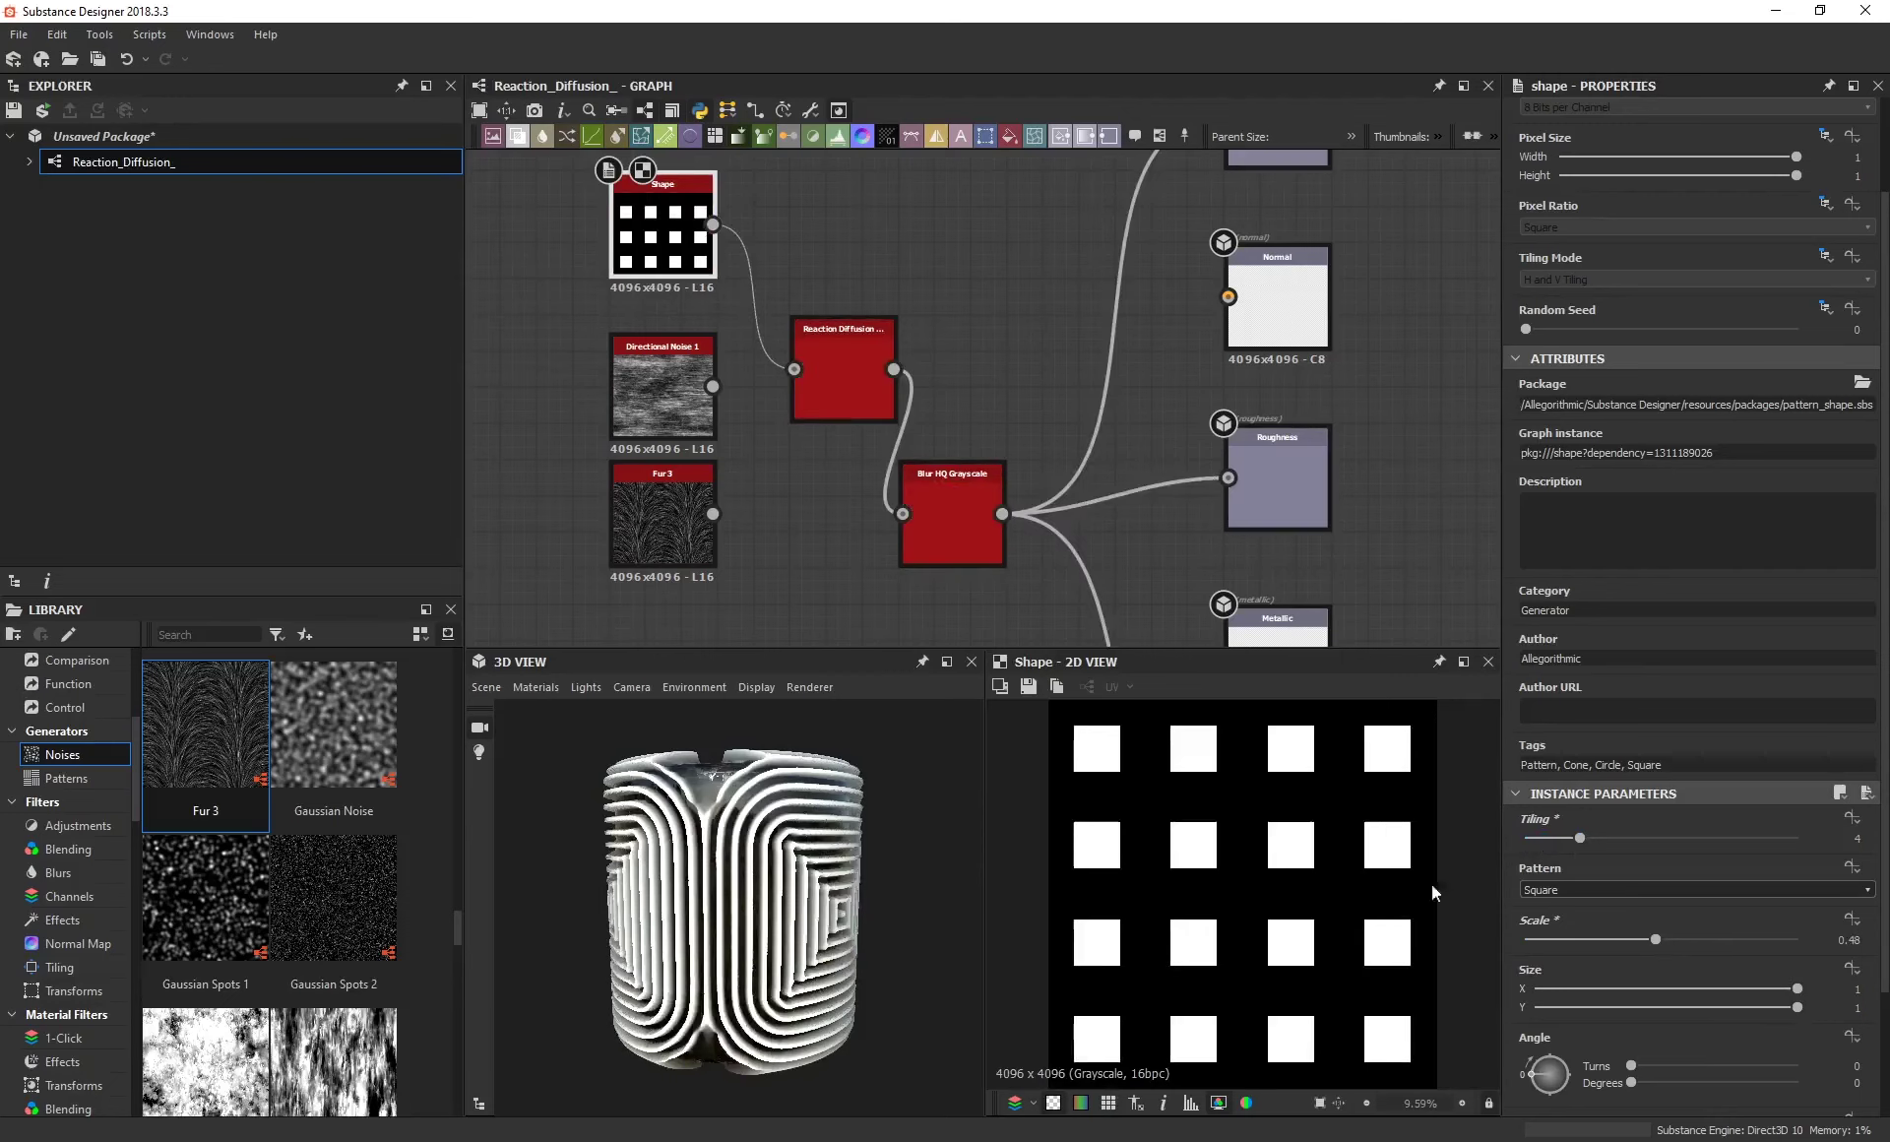
{"action": "scroll", "coordinate": [746, 895], "scroll_direction": "up", "scroll_amount": 5}
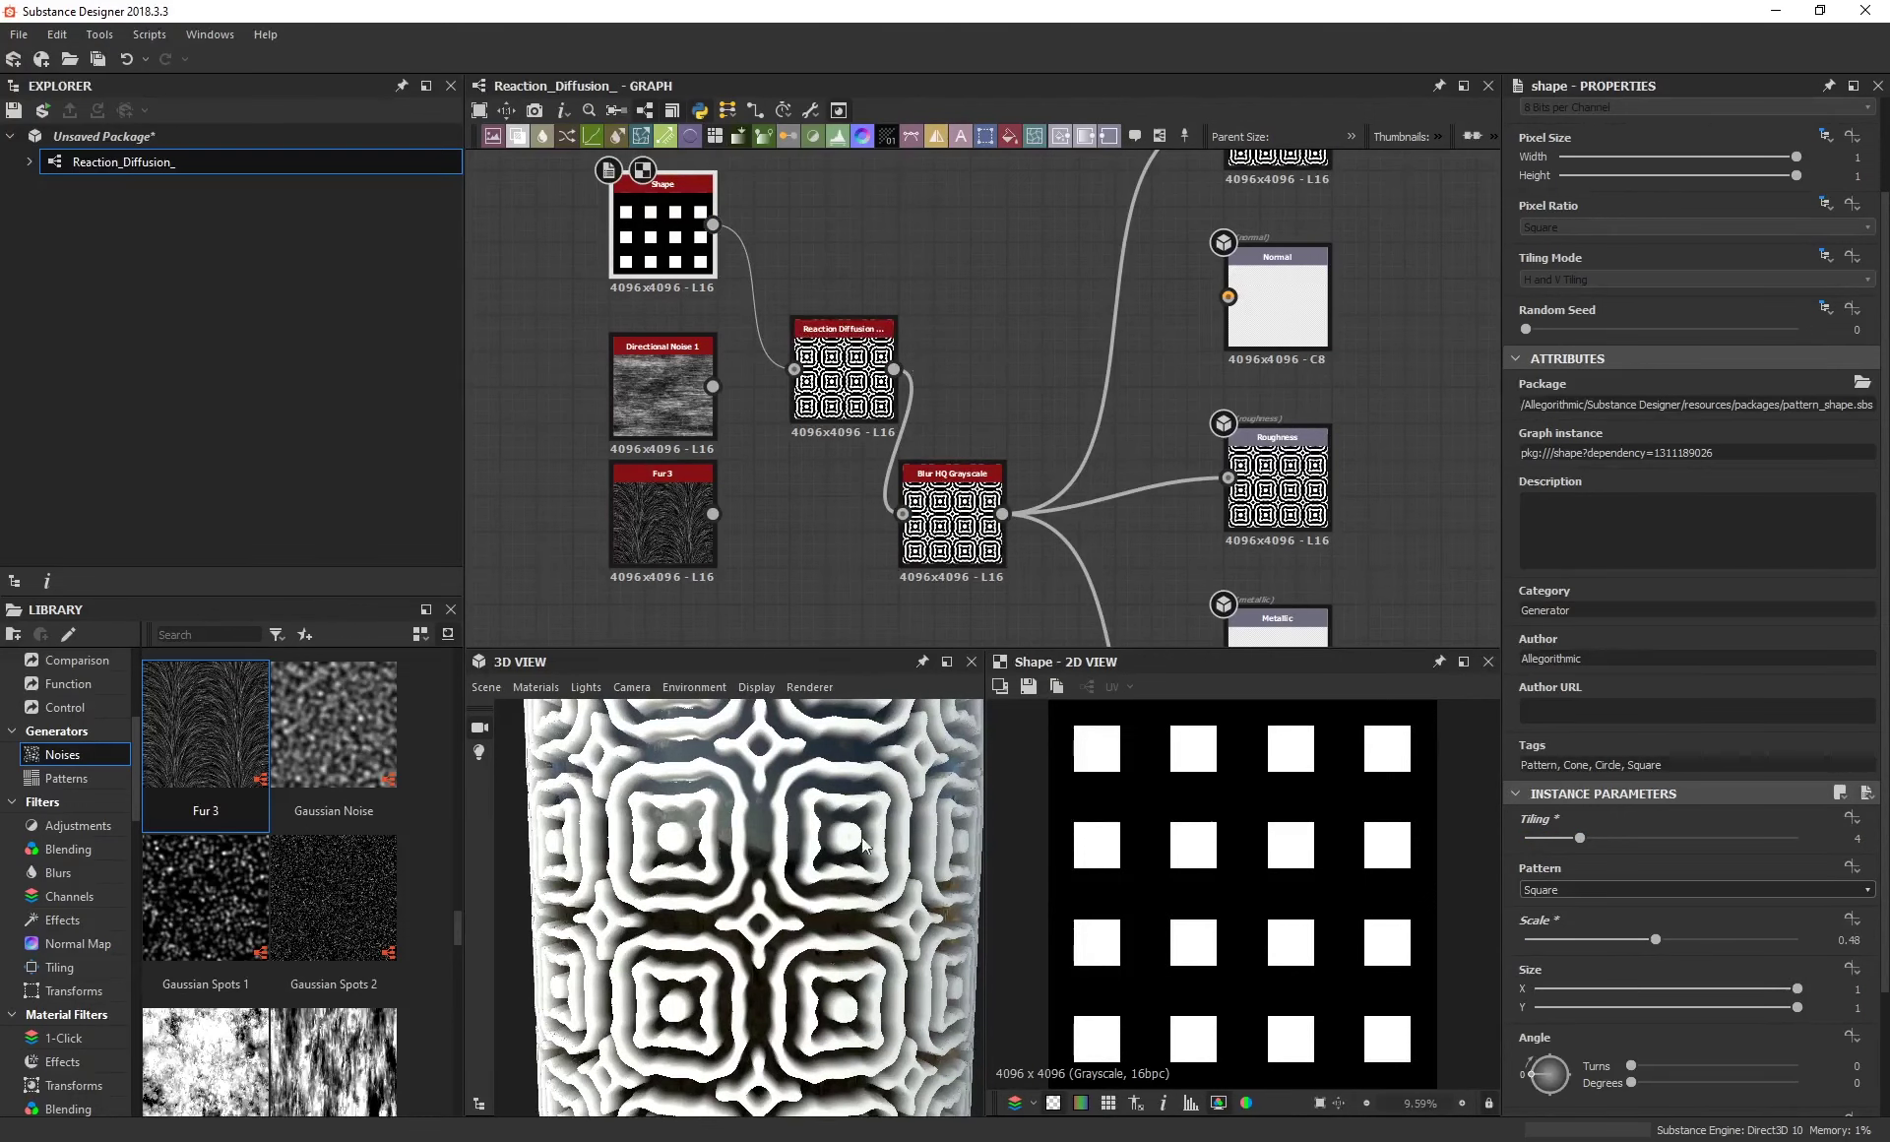
{"action": "left_click_drag", "start_coordinate": [1656, 947], "coordinate": [1648, 950]}
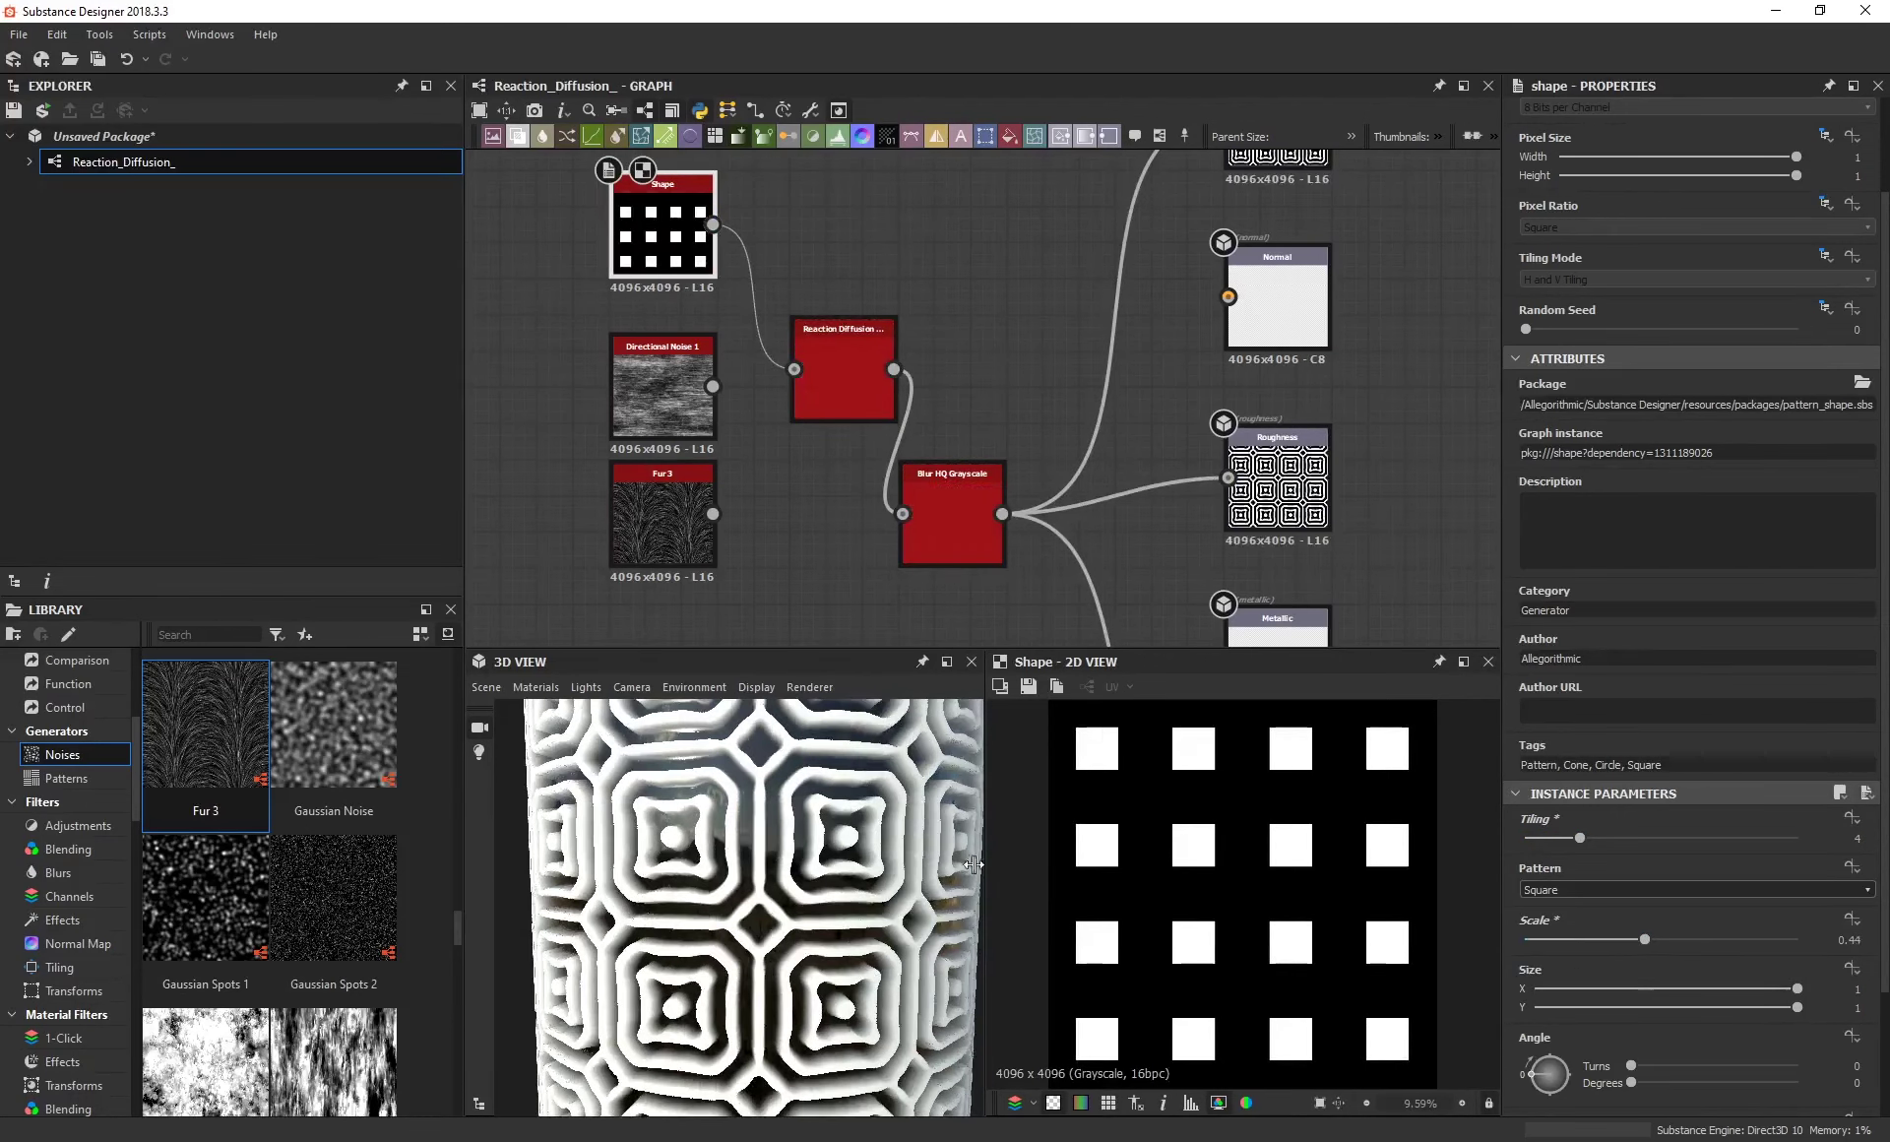
{"action": "scroll", "coordinate": [762, 828], "scroll_direction": "down", "scroll_amount": 2}
{"action": "scroll", "coordinate": [761, 837], "scroll_direction": "down", "scroll_amount": 1}
Set the Reaction Diffusion node's Radius to 1.39 and examine the tiled square pattern on the cylinder.
{"action": "left_click", "coordinate": [848, 347]}
{"action": "left_click_drag", "start_coordinate": [1564, 957], "coordinate": [1552, 957]}
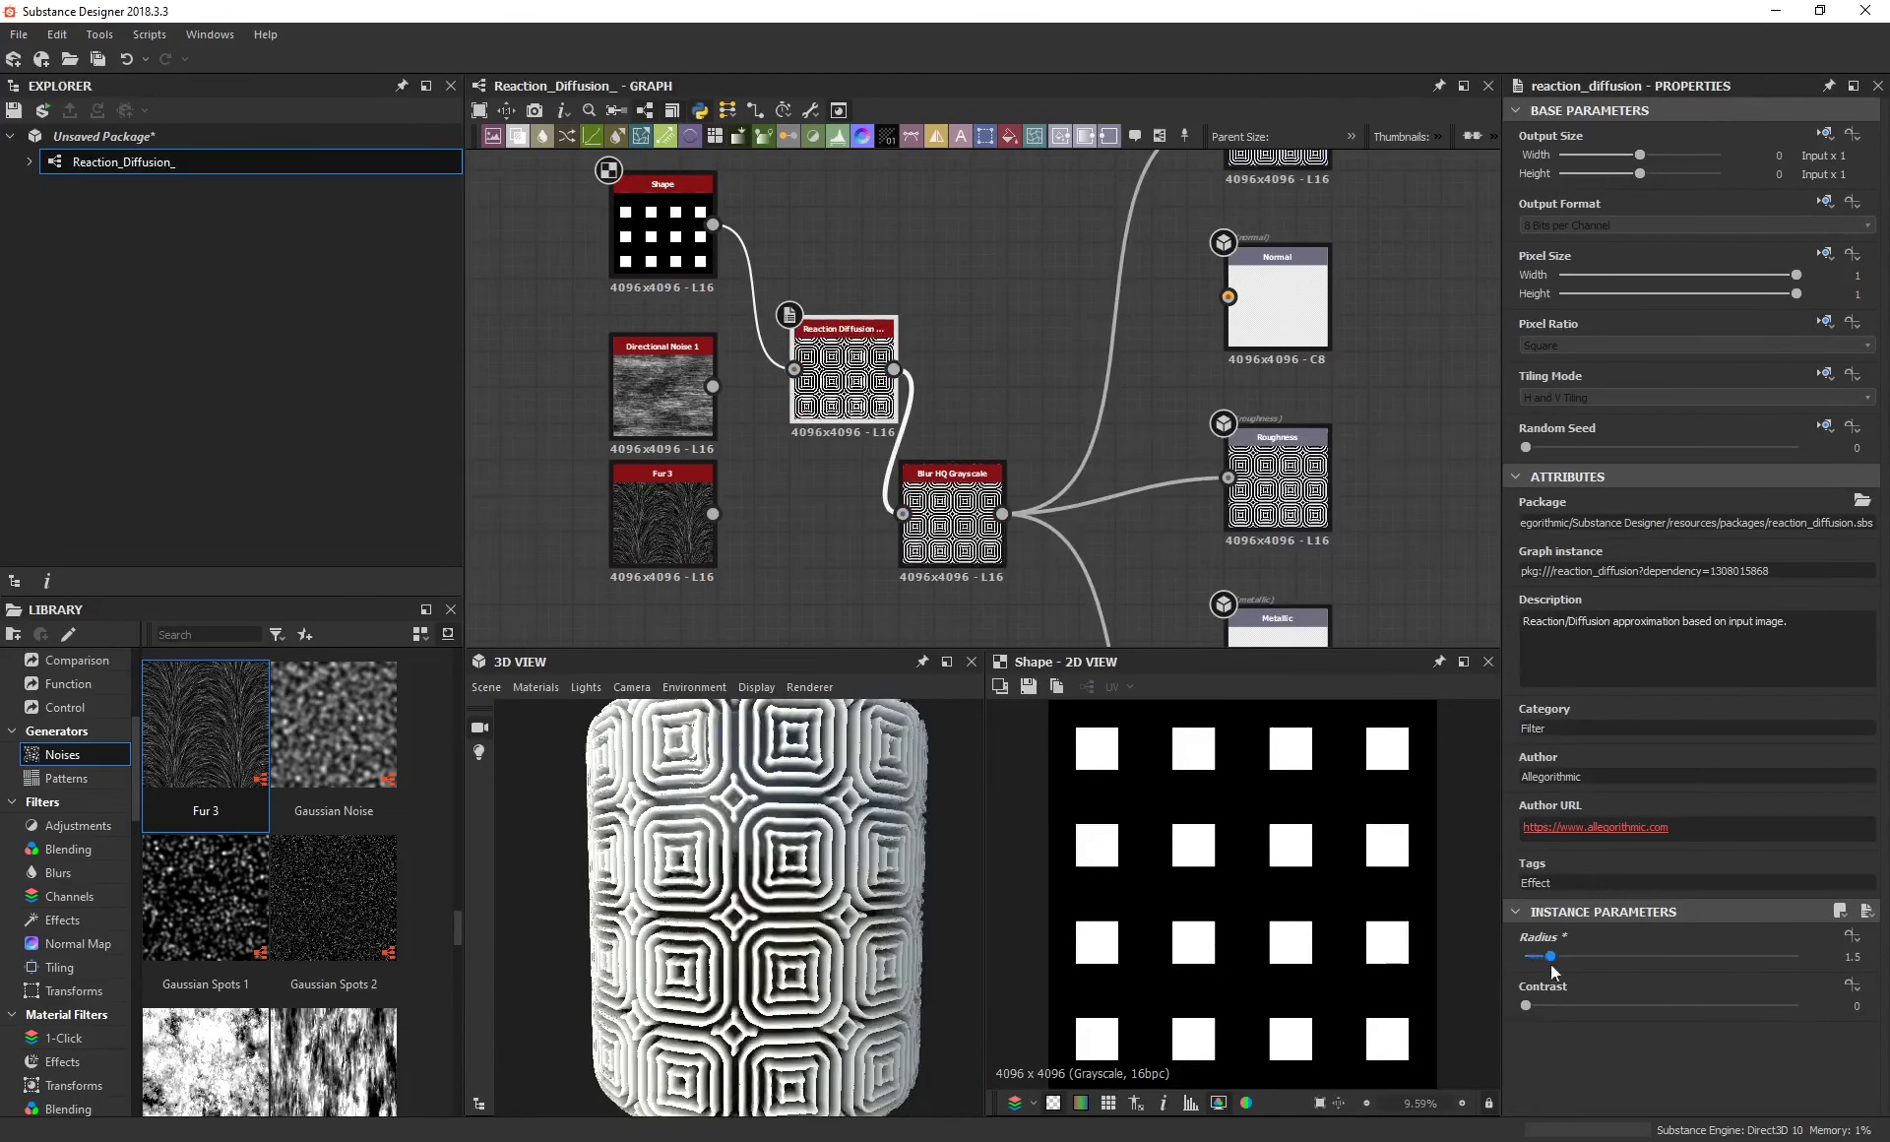
{"action": "left_click_drag", "start_coordinate": [1551, 957], "coordinate": [1549, 957]}
{"action": "mouse_move", "coordinate": [728, 792]}
{"action": "left_mouse_down"}
{"action": "mouse_move", "coordinate": [839, 843]}
{"action": "mouse_move", "coordinate": [837, 815]}
{"action": "mouse_move", "coordinate": [862, 844]}
{"action": "mouse_move", "coordinate": [838, 852]}
{"action": "mouse_move", "coordinate": [723, 761]}
{"action": "left_mouse_up"}
{"action": "scroll", "coordinate": [838, 831], "scroll_direction": "up", "scroll_amount": 2}
{"action": "scroll", "coordinate": [839, 832], "scroll_direction": "down", "scroll_amount": 4}
{"action": "scroll", "coordinate": [760, 837], "scroll_direction": "down", "scroll_amount": 3}
{"action": "scroll", "coordinate": [763, 842], "scroll_direction": "up", "scroll_amount": 8}
{"action": "left_click_drag", "start_coordinate": [766, 845], "coordinate": [795, 876]}
{"action": "scroll", "coordinate": [799, 880], "scroll_direction": "down", "scroll_amount": 4}
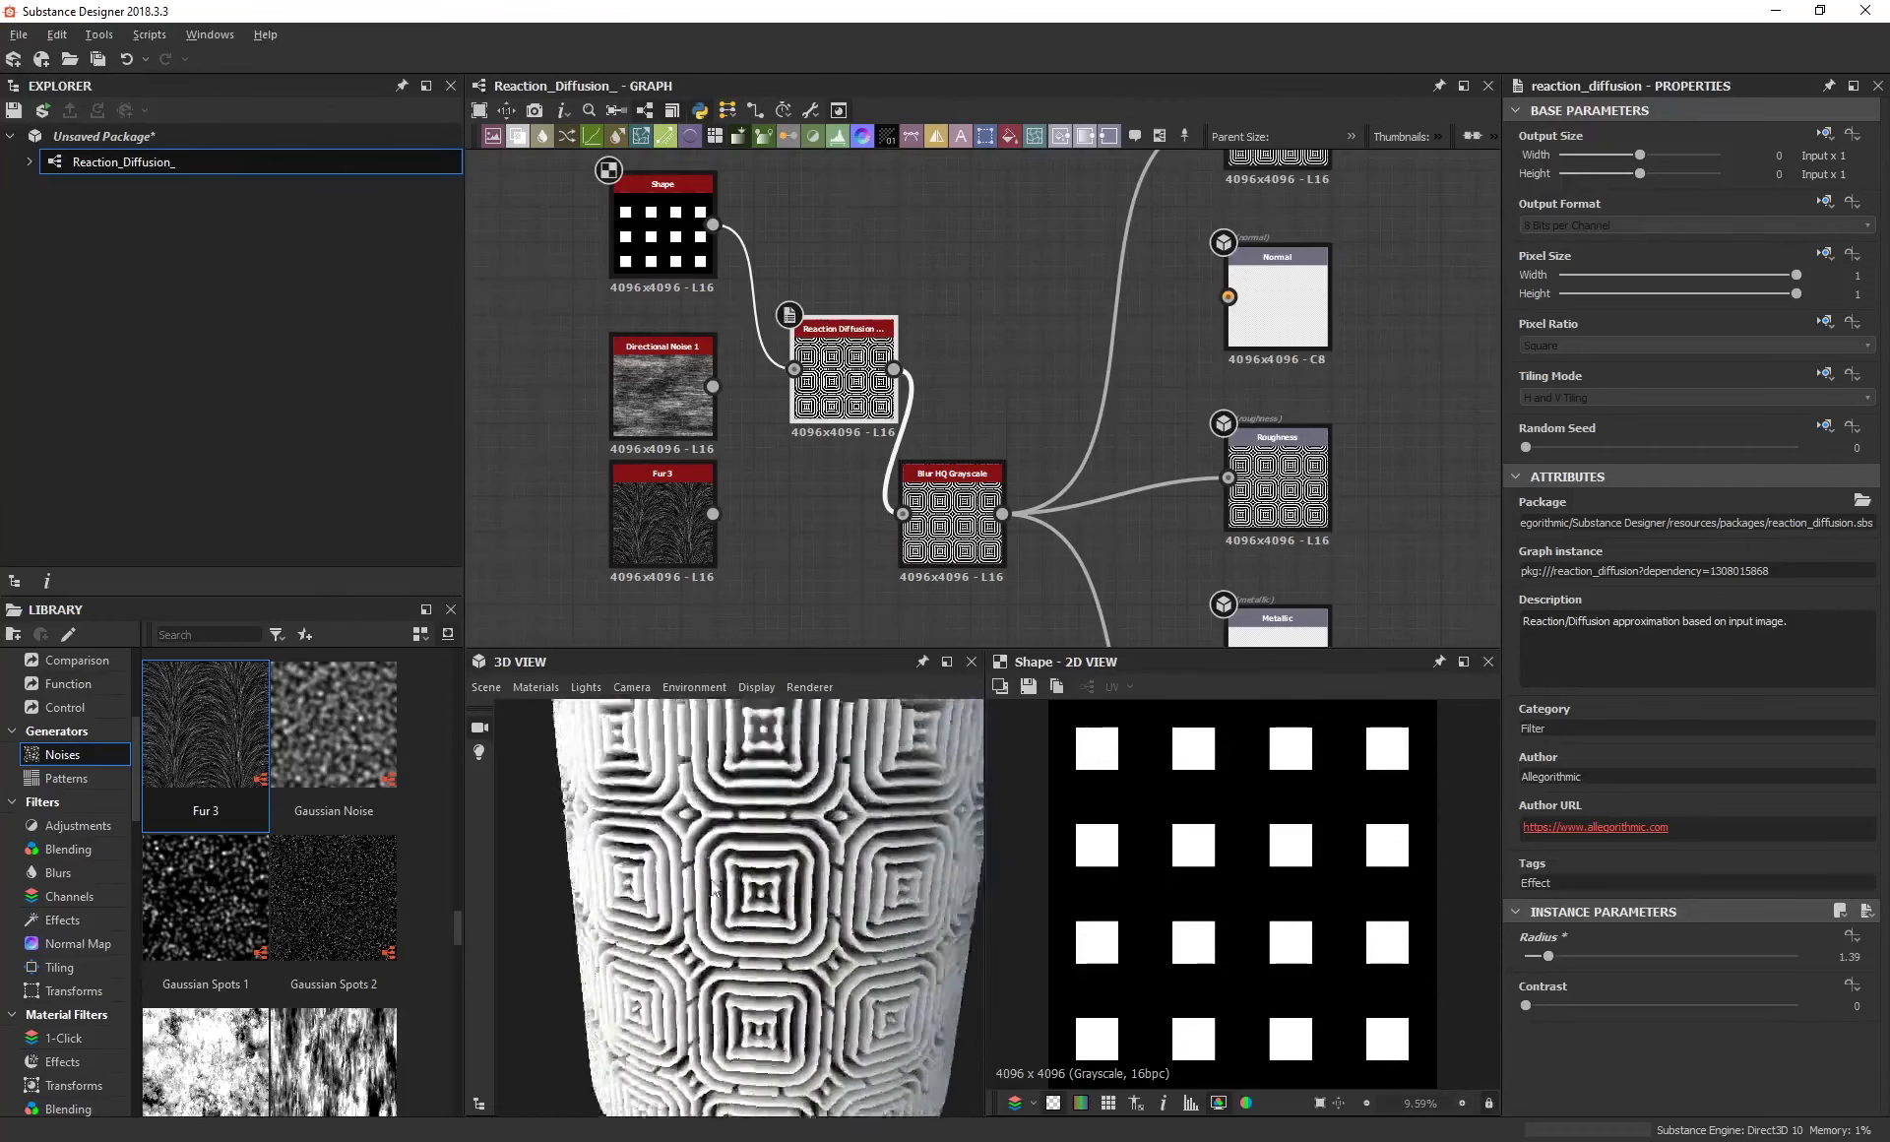
{"action": "scroll", "coordinate": [713, 872], "scroll_direction": "up", "scroll_amount": 3}
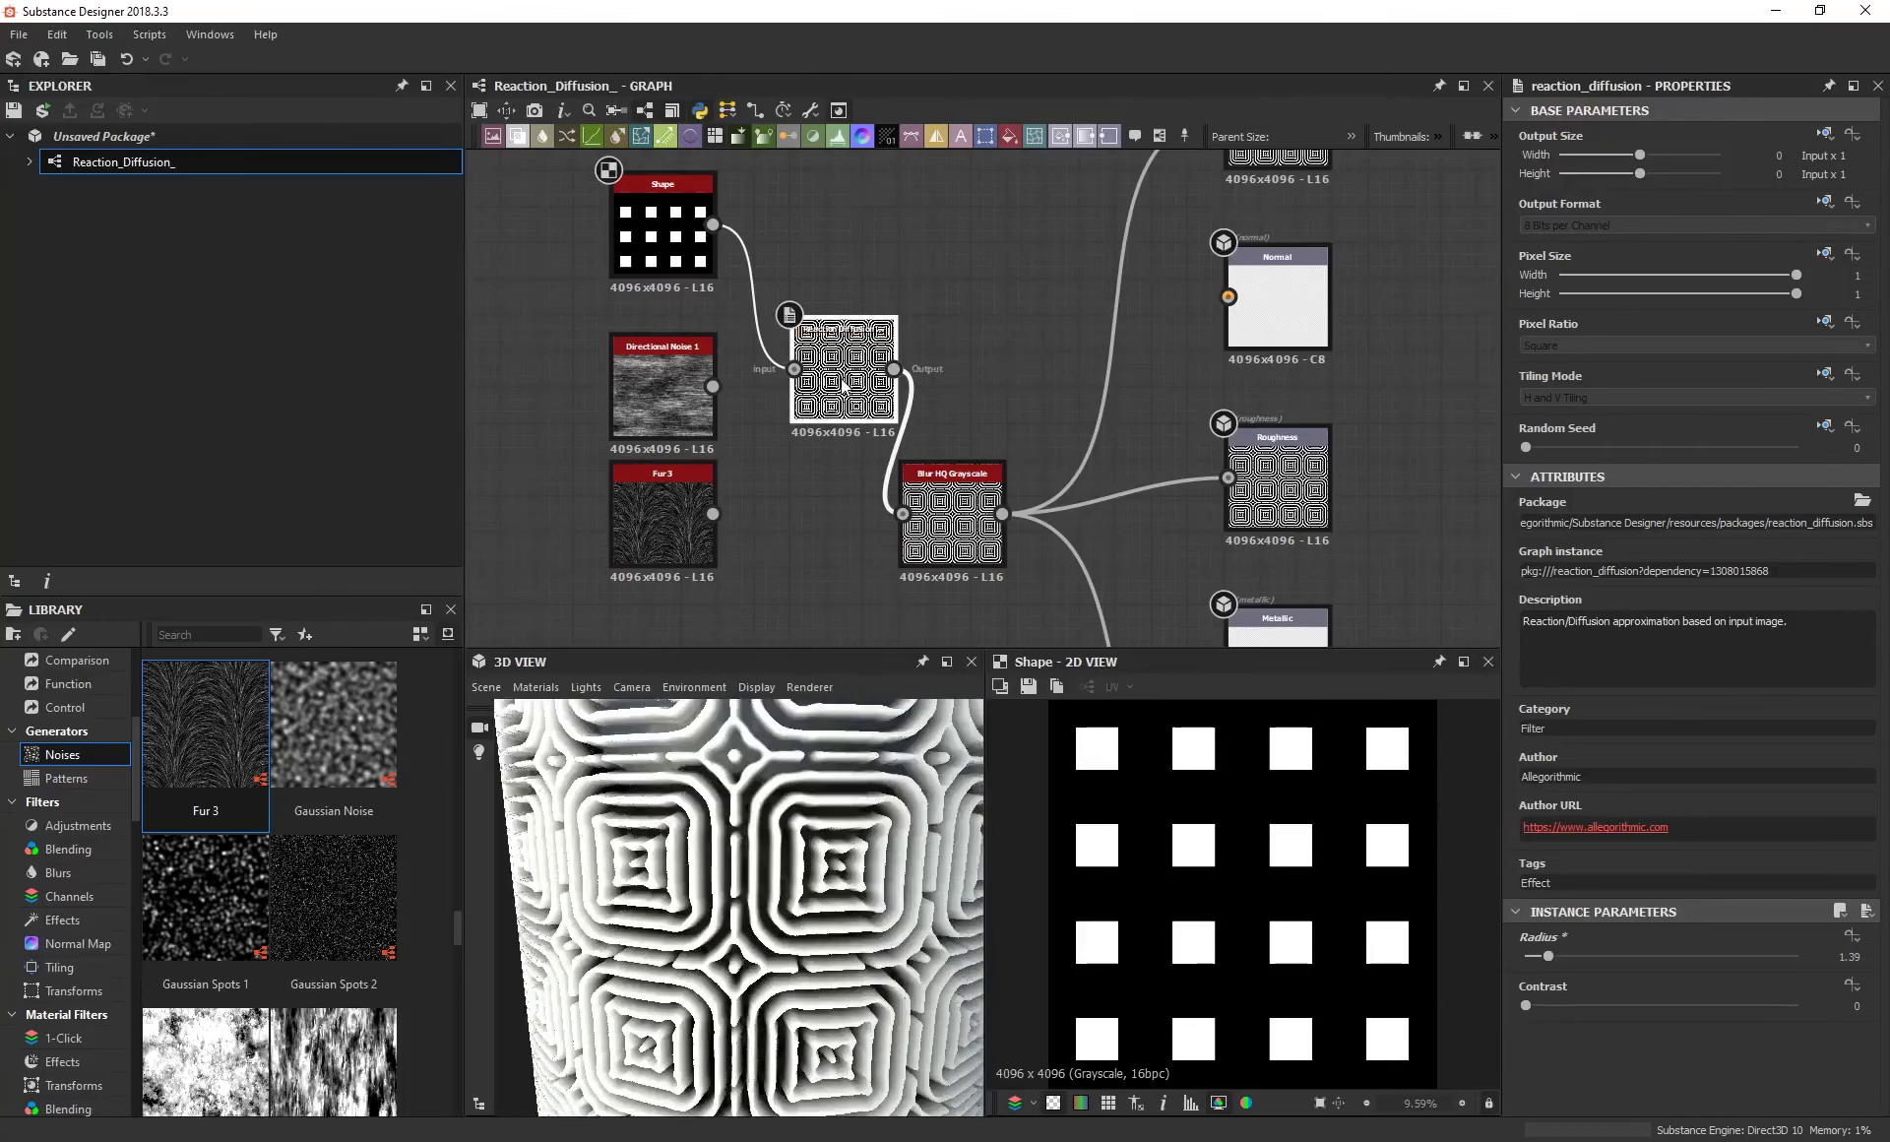
Open the Pattern choices of the Shape node.
{"action": "left_click", "coordinate": [633, 233]}
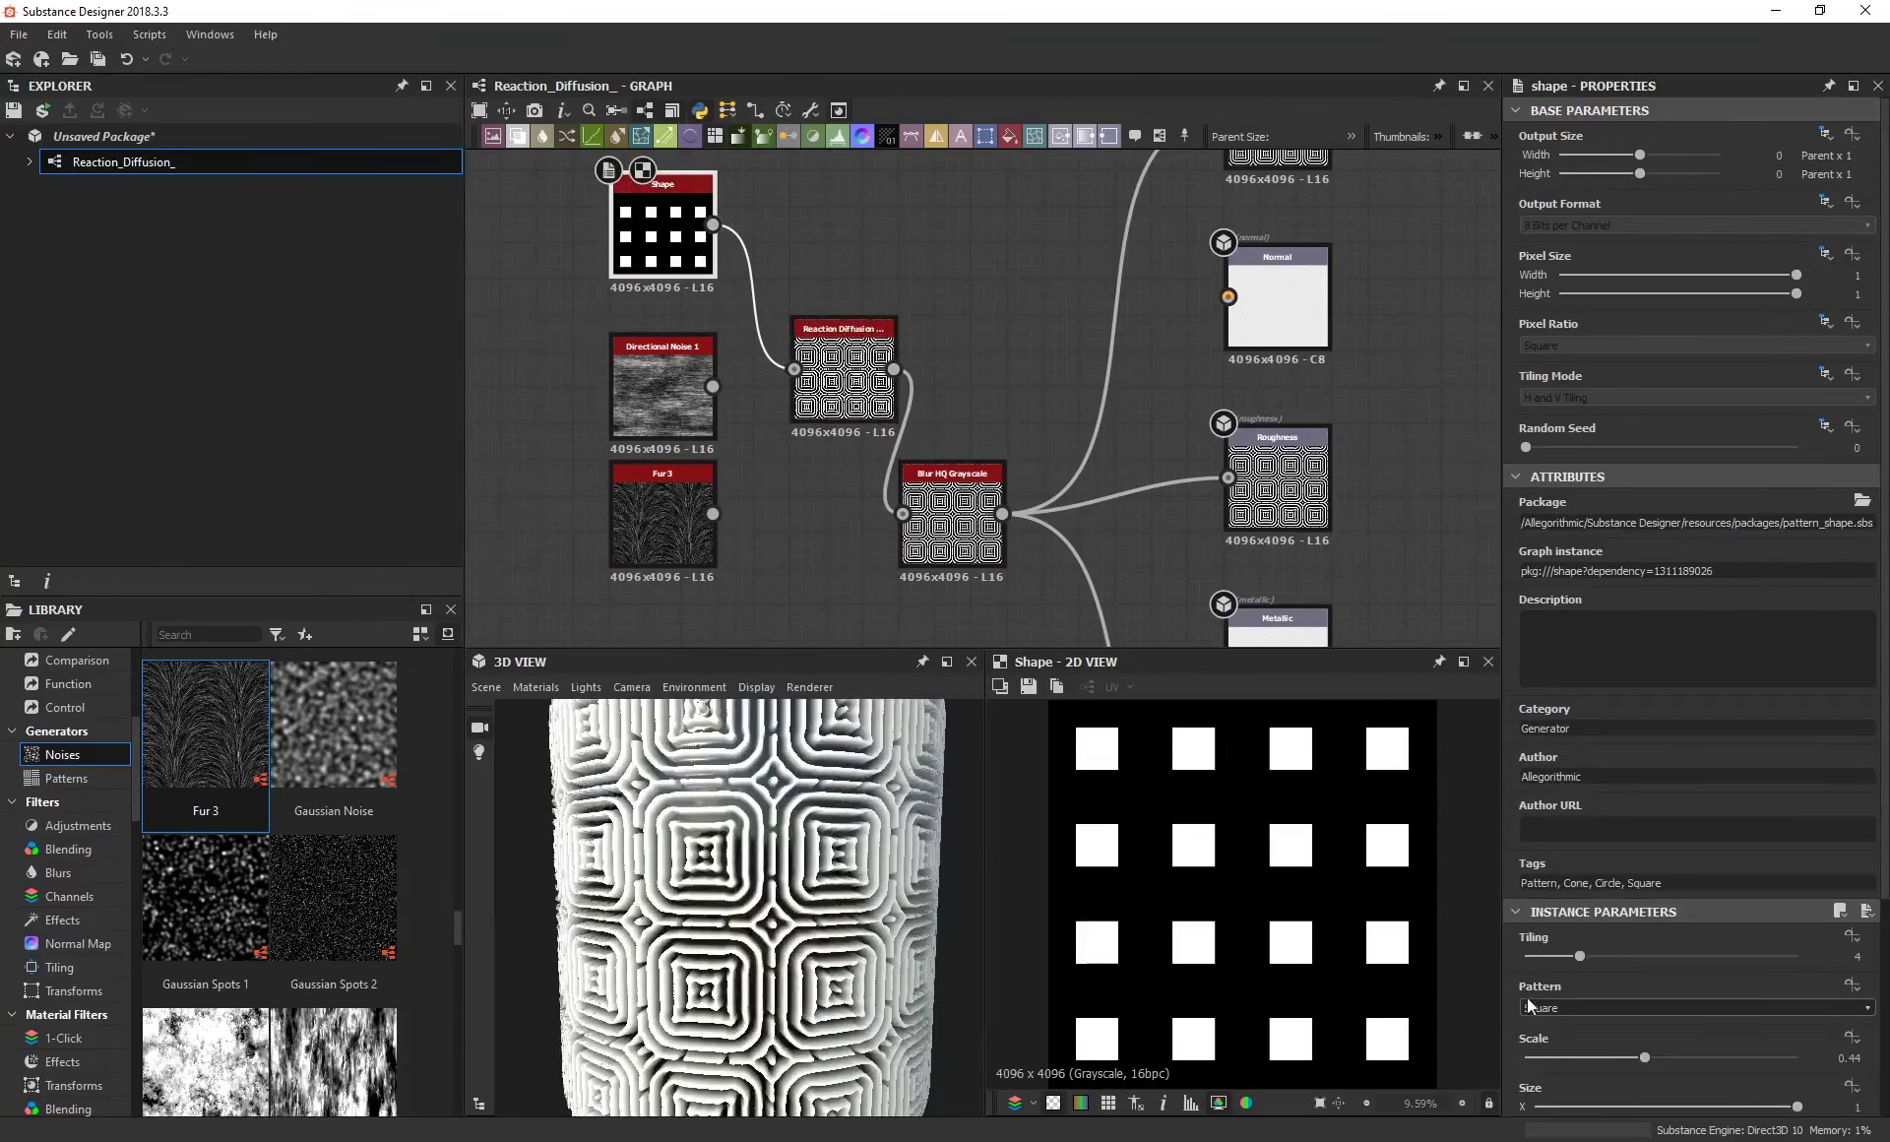
{"action": "left_click", "coordinate": [1543, 1009]}
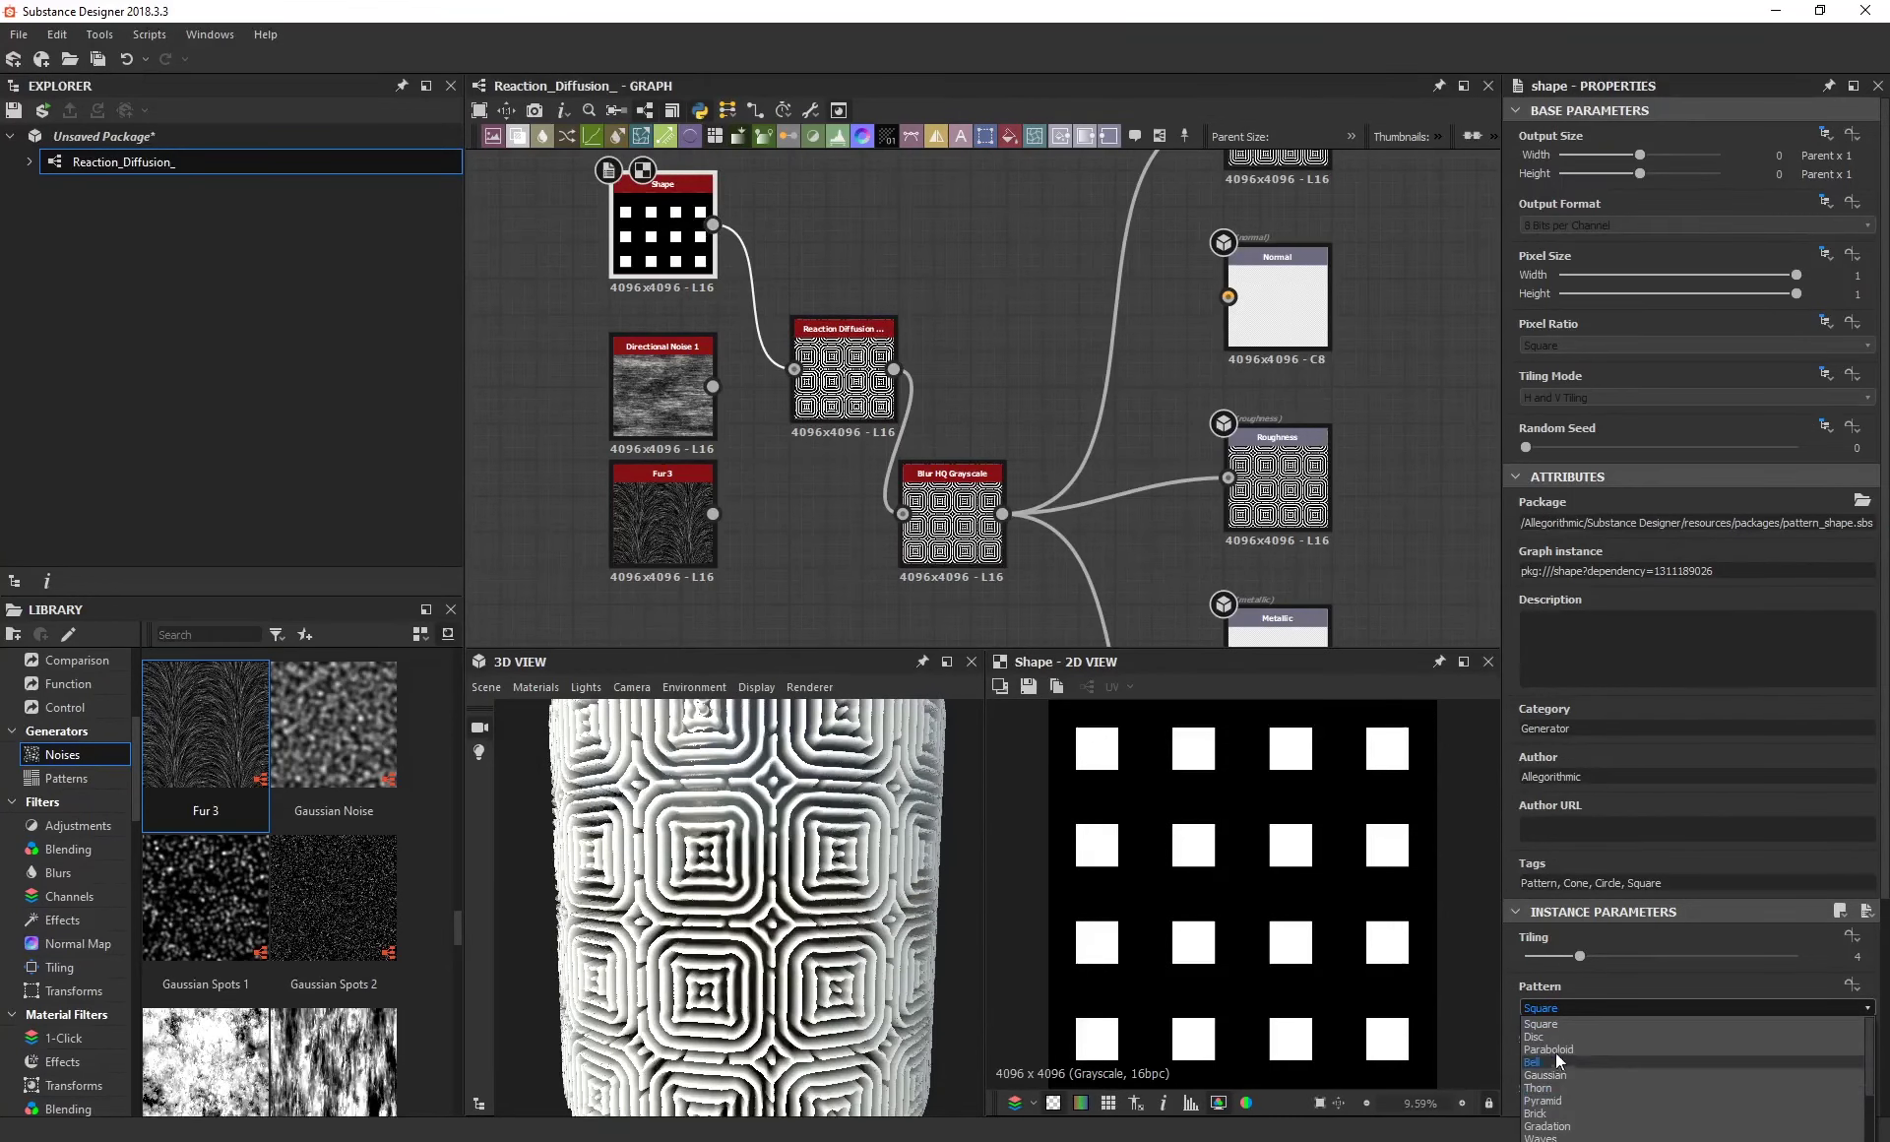
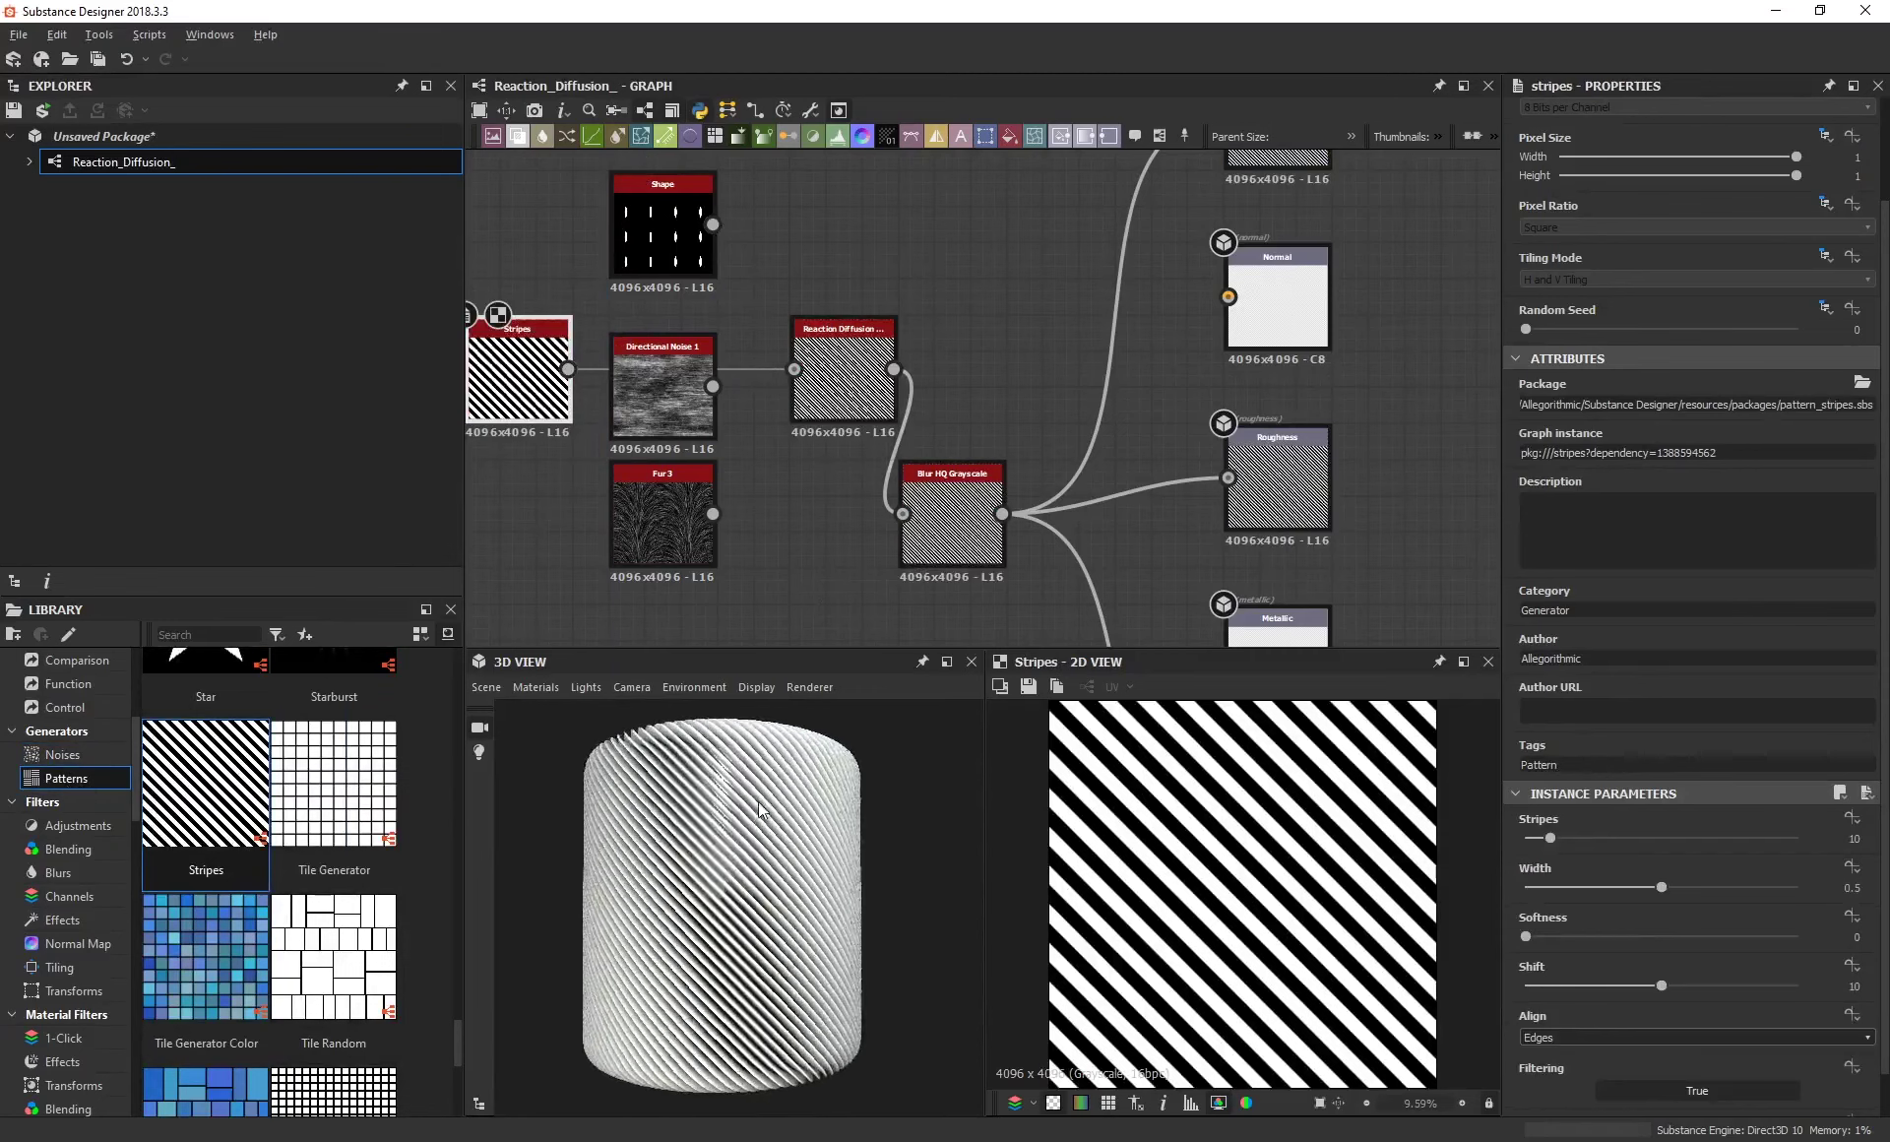
Set the Reaction Diffusion node's Radius to 4.1 for the Stripes input and move the Stripes node beside the Shape node.
{"action": "left_click", "coordinate": [842, 388]}
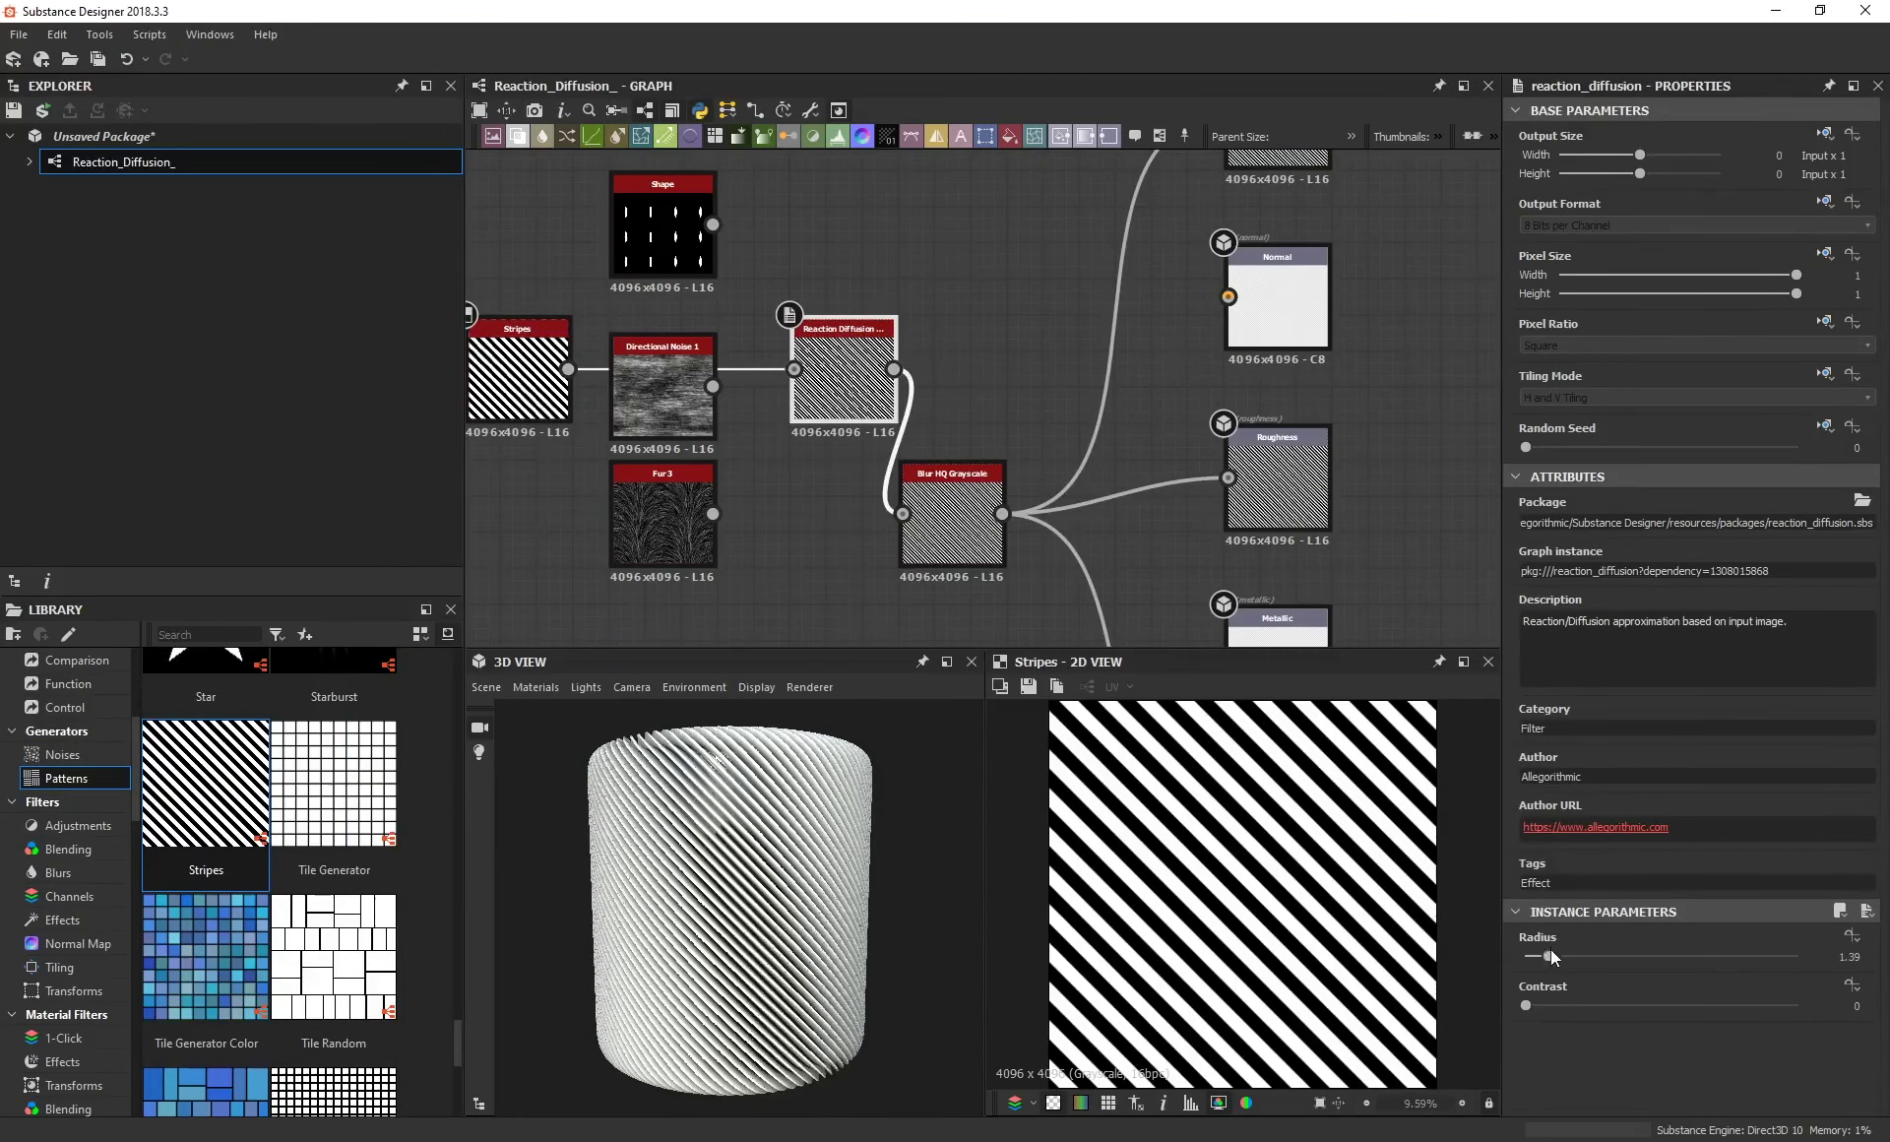
{"action": "left_click_drag", "start_coordinate": [1547, 955], "coordinate": [1595, 955]}
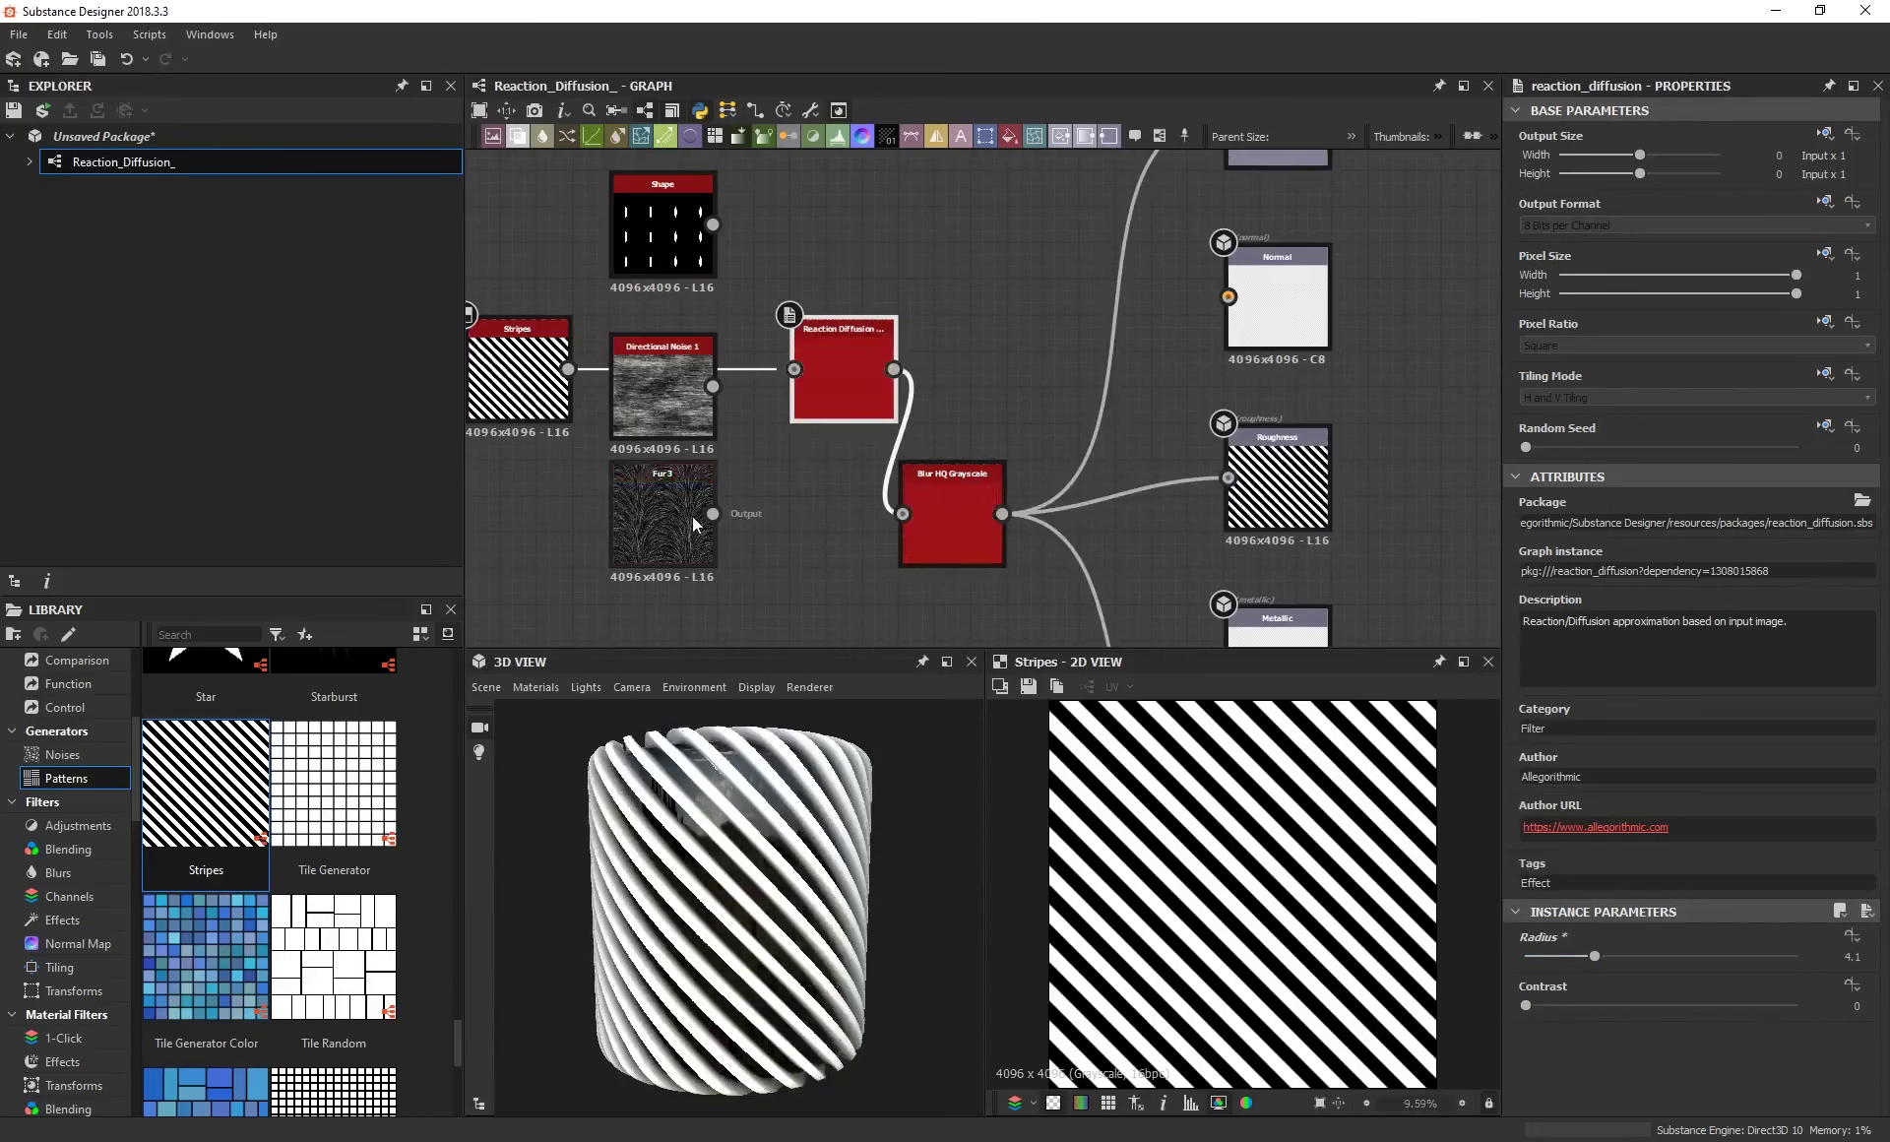
{"action": "left_click_drag", "start_coordinate": [519, 374], "coordinate": [735, 247]}
{"action": "left_click_drag", "start_coordinate": [823, 406], "coordinate": [874, 371]}
Add the Arc Pavement pattern from the library to the graph and connect it to the Reaction Diffusion node's input.
{"action": "scroll", "coordinate": [785, 313], "scroll_direction": "up", "scroll_amount": 3}
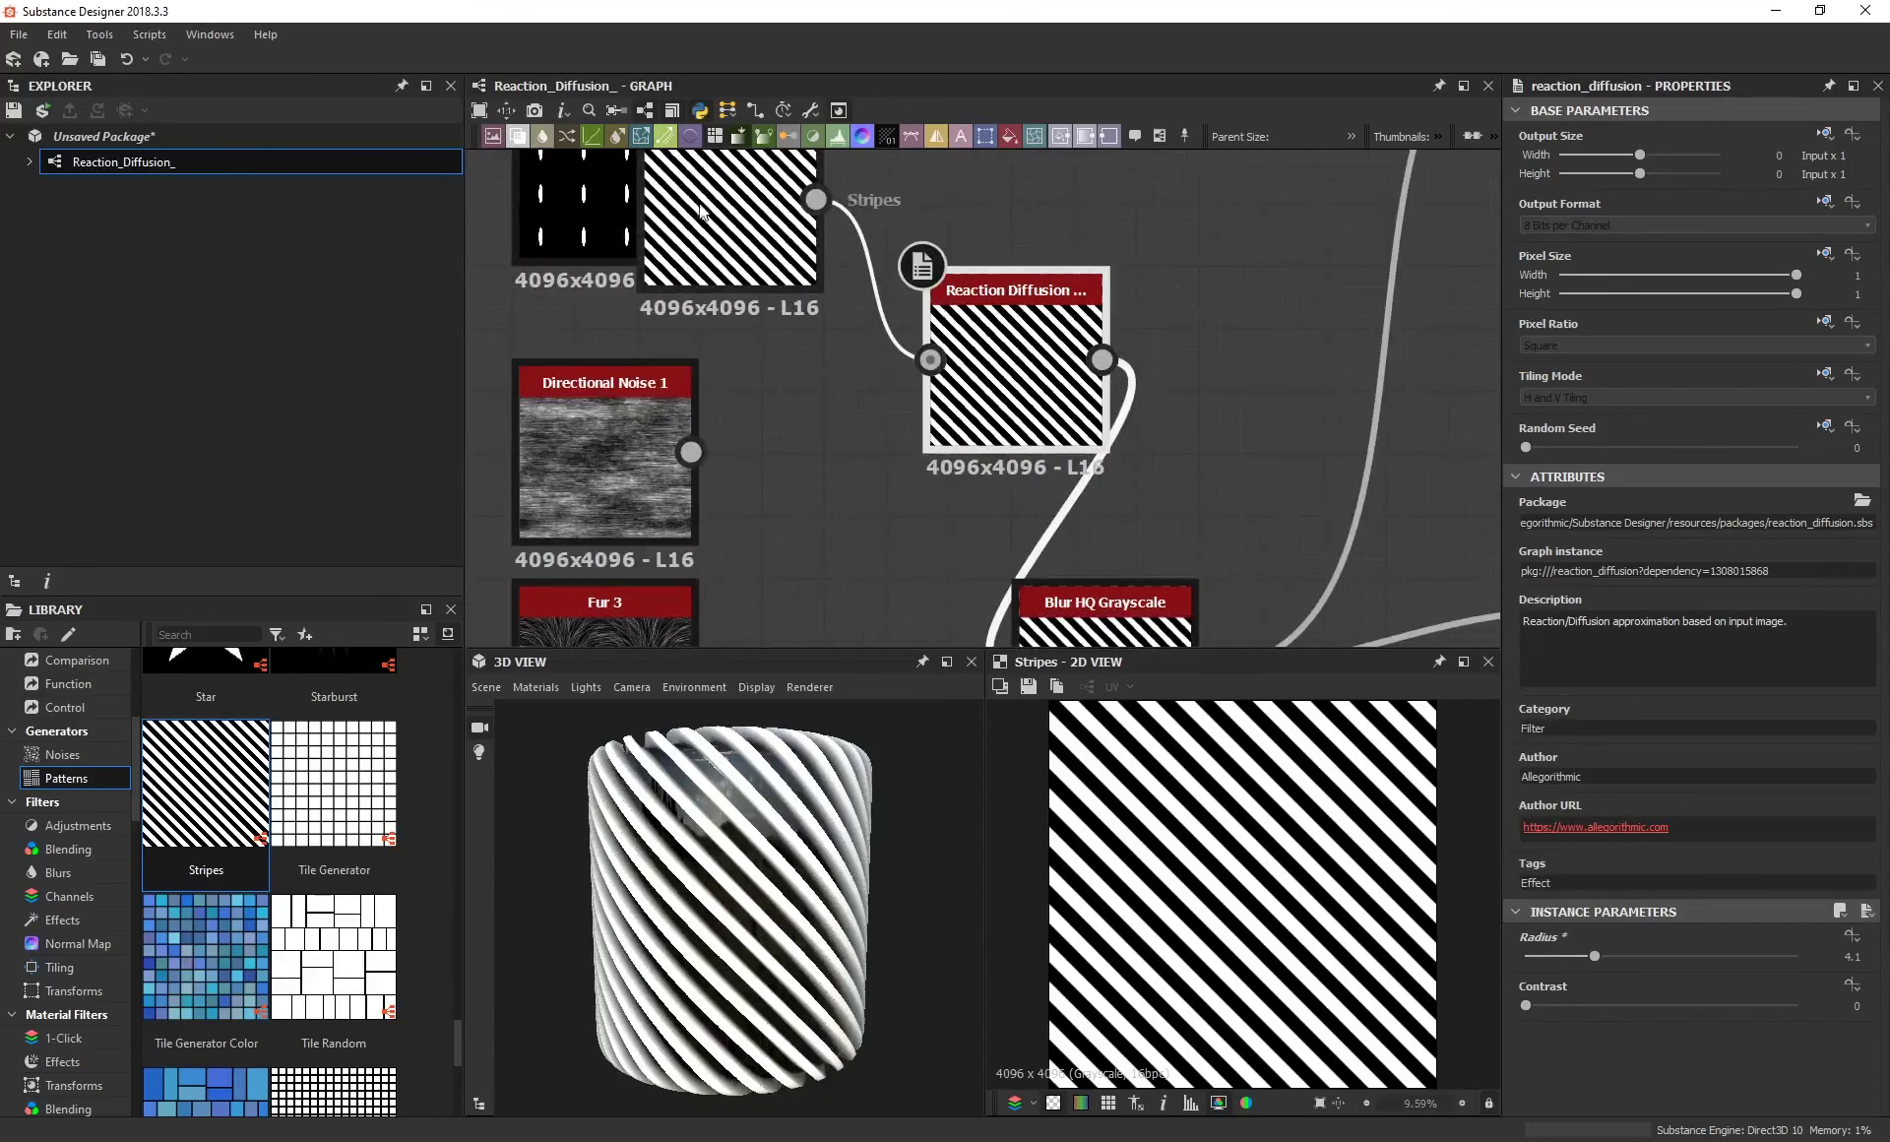
{"action": "scroll", "coordinate": [295, 847], "scroll_direction": "up", "scroll_amount": 10}
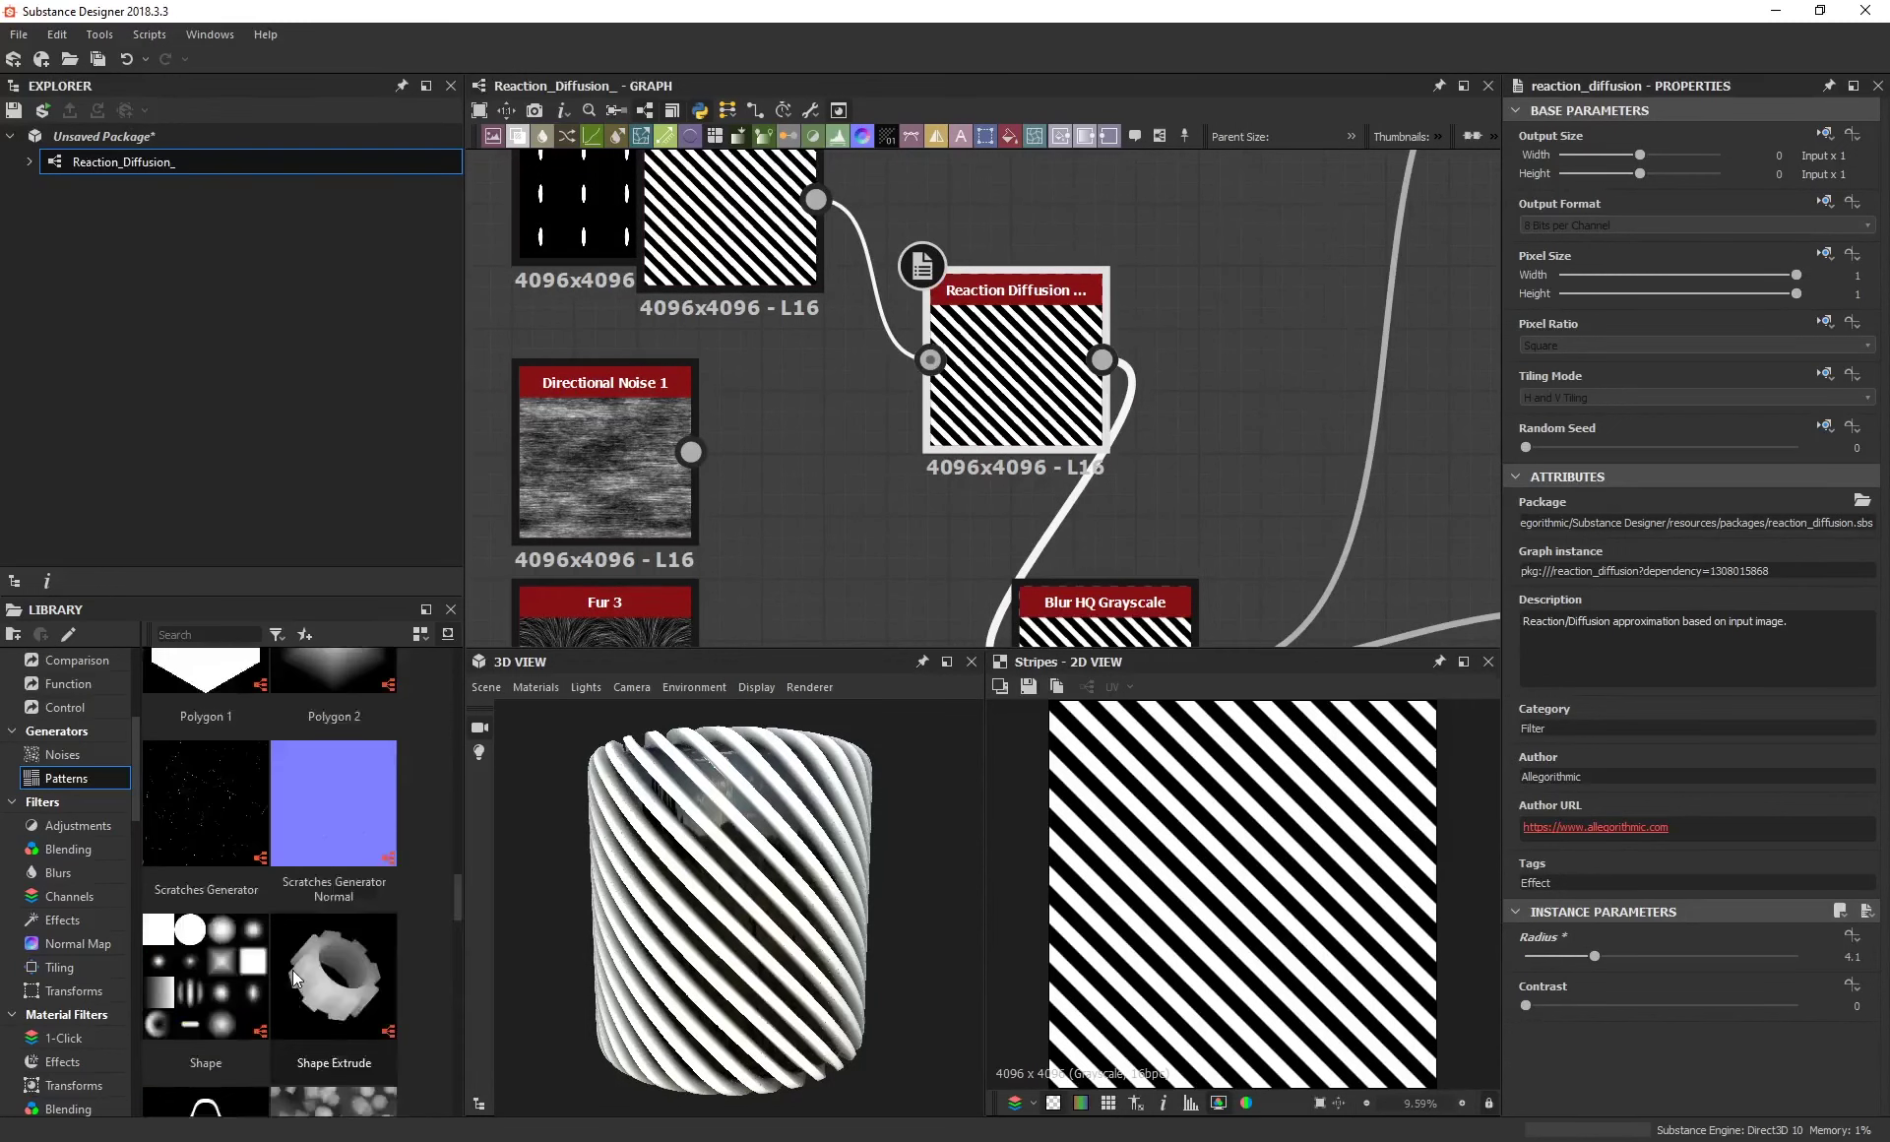
{"action": "scroll", "coordinate": [291, 972], "scroll_direction": "up", "scroll_amount": 5}
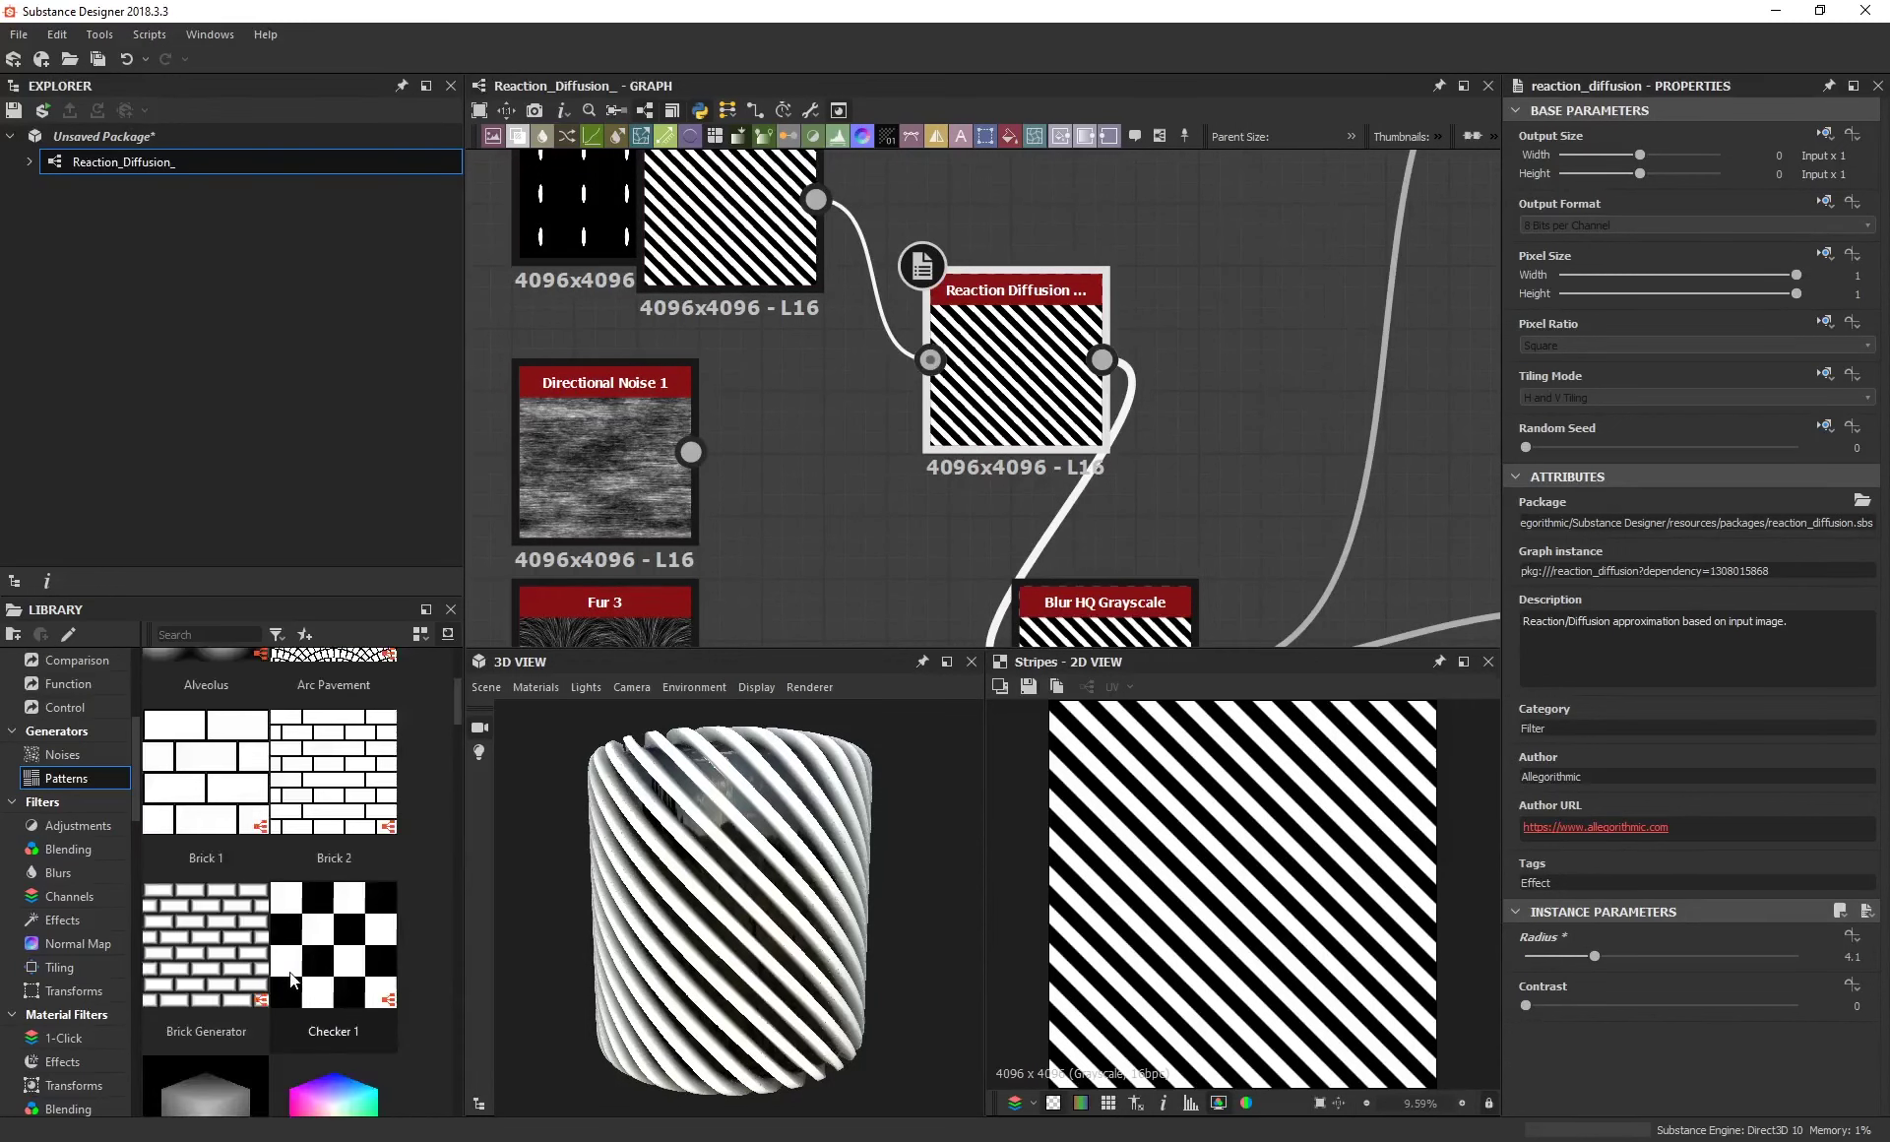
{"action": "scroll", "coordinate": [289, 971], "scroll_direction": "up", "scroll_amount": 2}
{"action": "left_click_drag", "start_coordinate": [284, 972], "coordinate": [860, 526]}
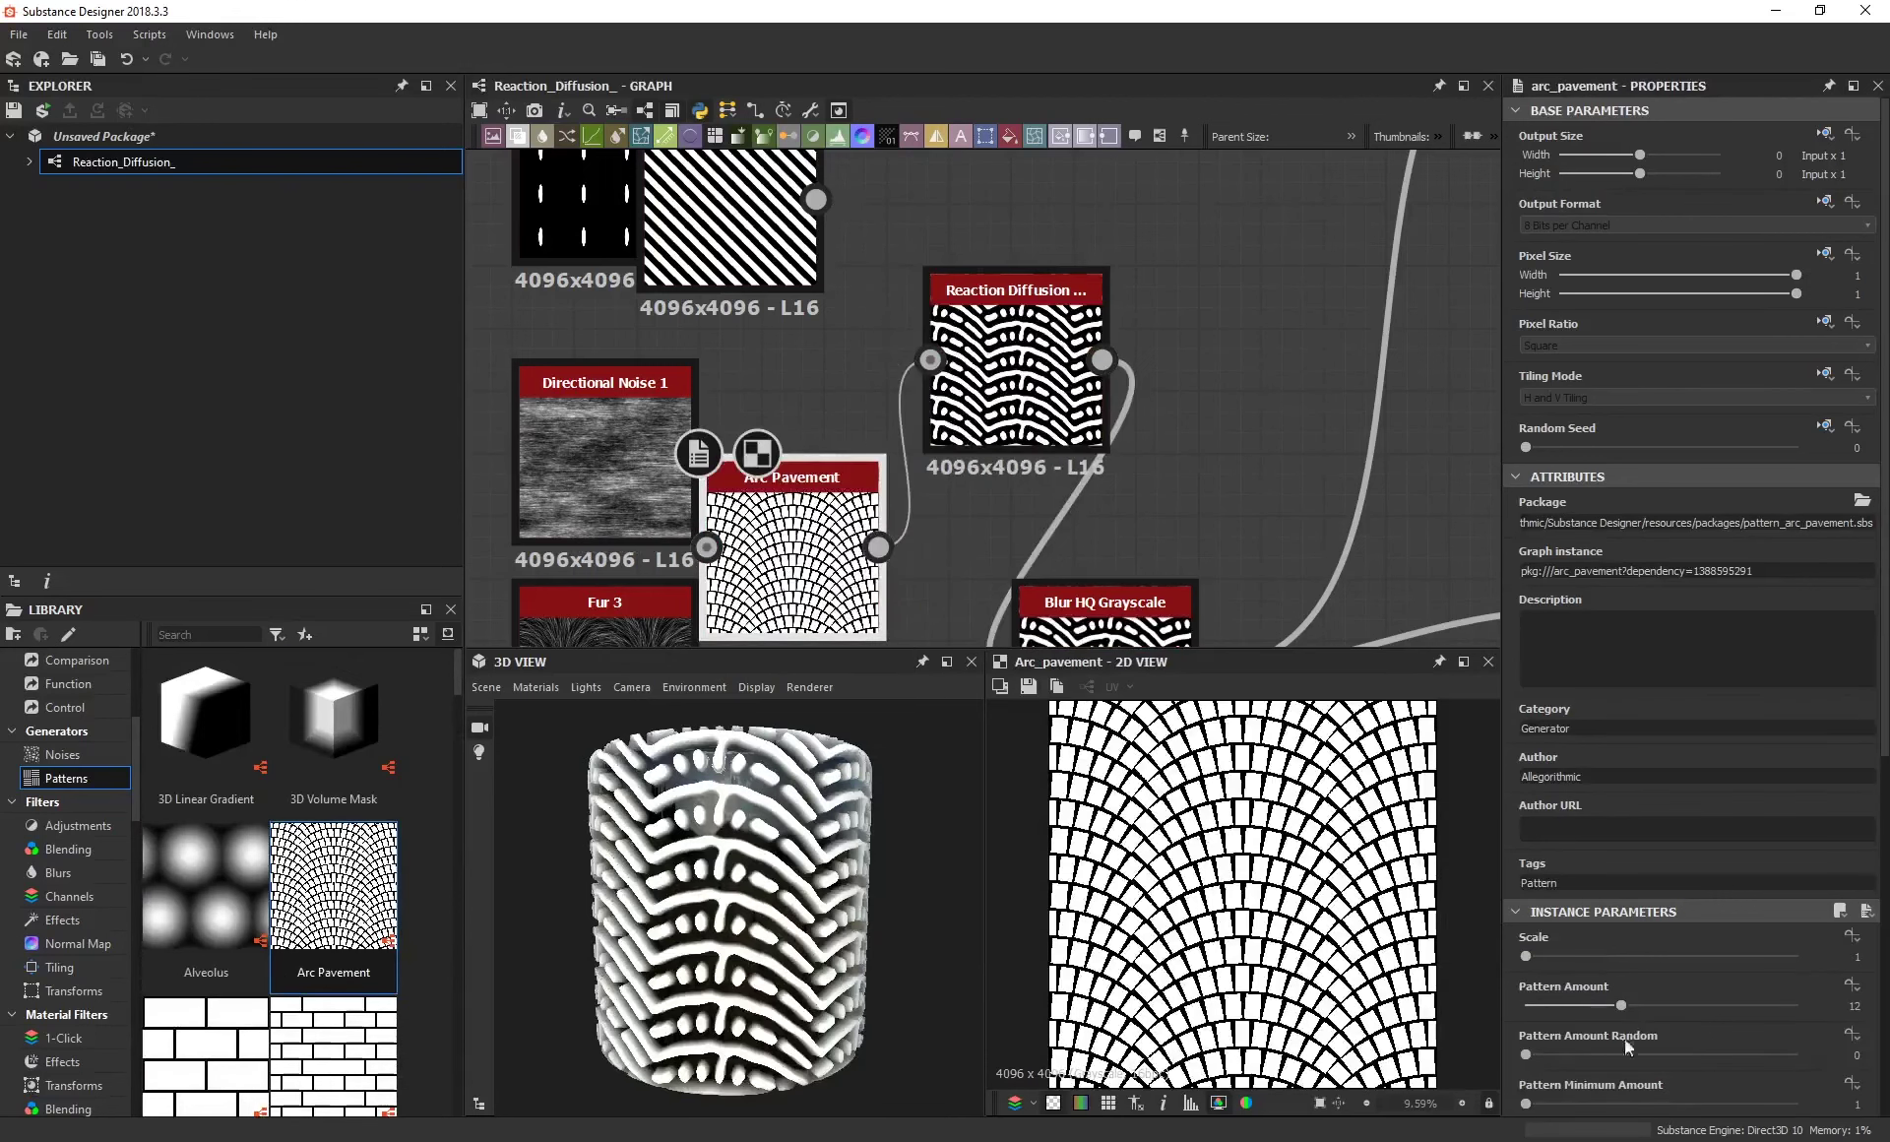
Set the Reaction Diffusion node's Radius to 6.24 and examine the arc pavement ridges on the cylinder.
{"action": "left_click", "coordinate": [986, 393]}
{"action": "mouse_move", "coordinate": [1597, 956]}
{"action": "left_mouse_down"}
{"action": "mouse_move", "coordinate": [1571, 963]}
{"action": "mouse_move", "coordinate": [1633, 960]}
{"action": "left_mouse_up"}
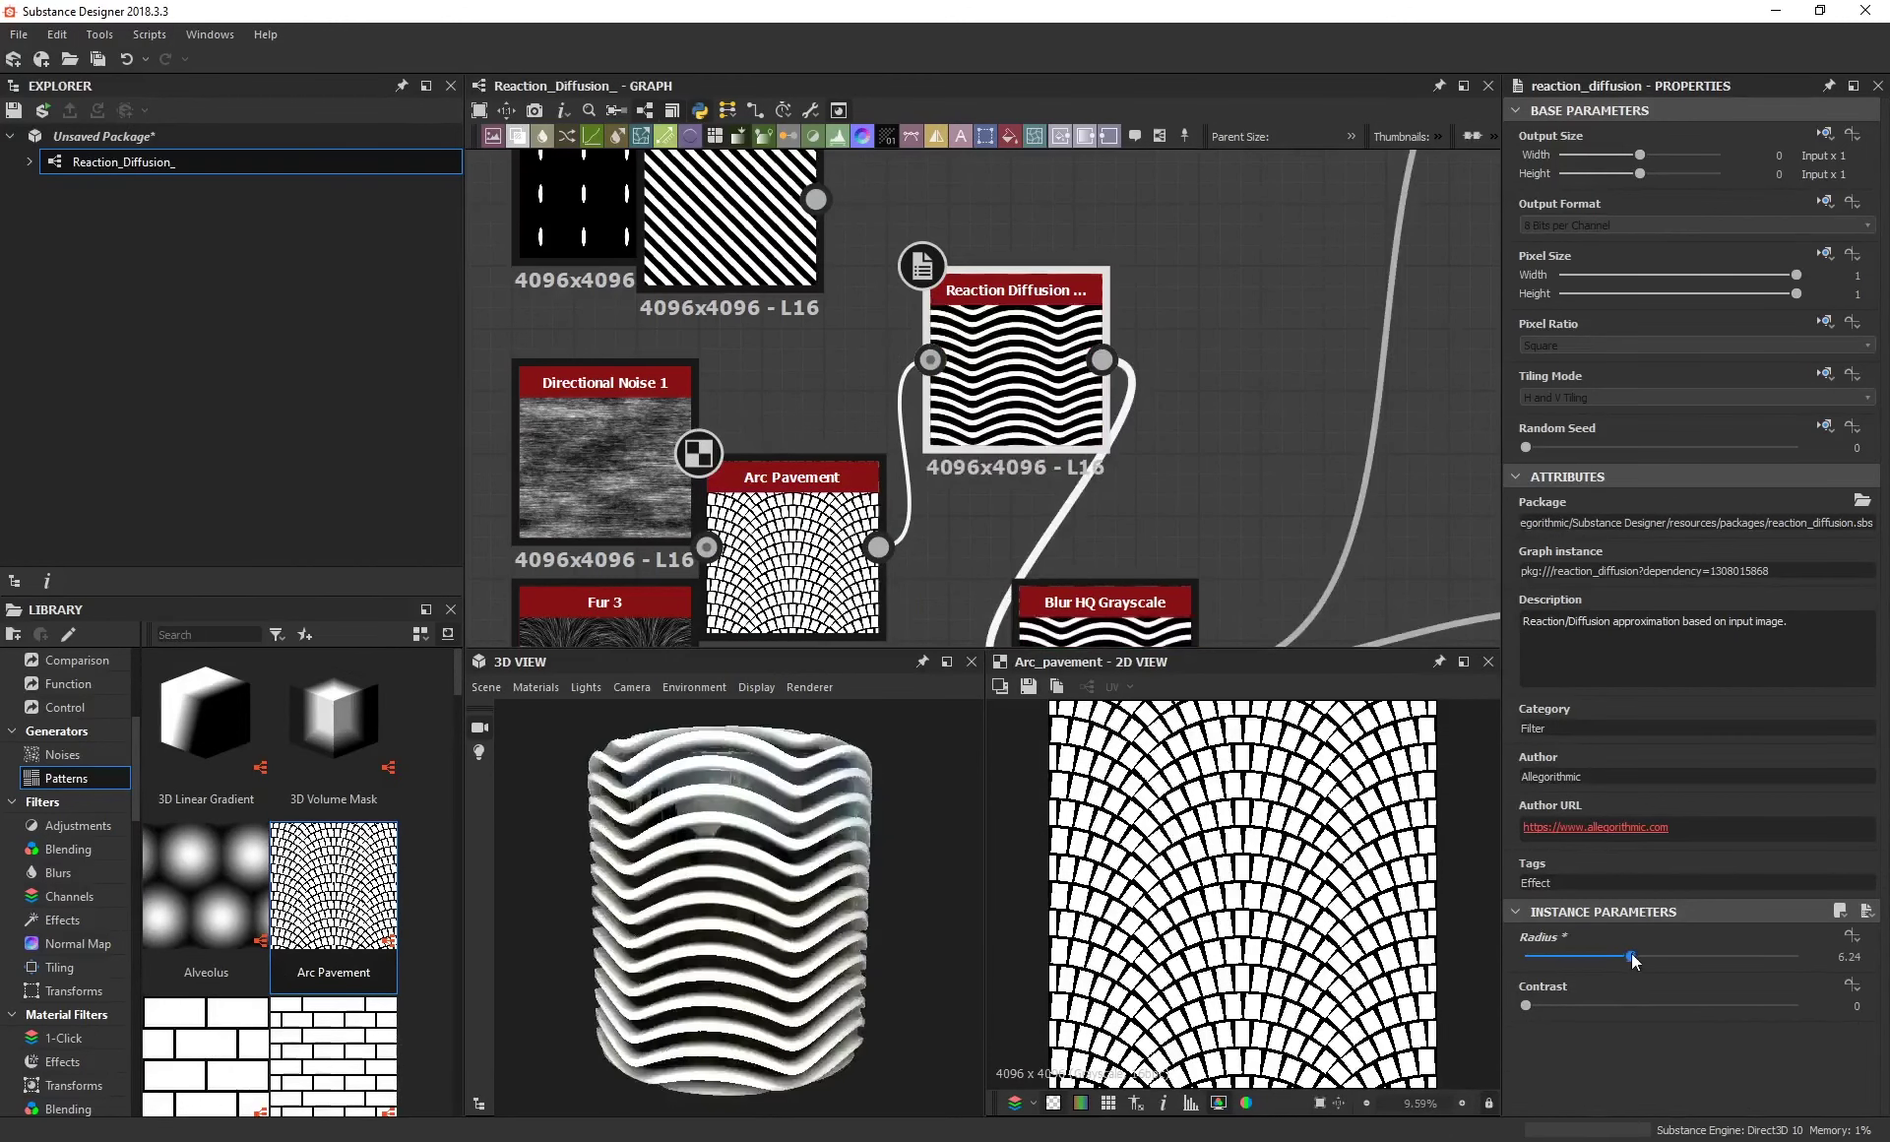
{"action": "scroll", "coordinate": [724, 805], "scroll_direction": "down", "scroll_amount": 5}
{"action": "left_click_drag", "start_coordinate": [726, 822], "coordinate": [814, 908]}
{"action": "scroll", "coordinate": [729, 849], "scroll_direction": "up", "scroll_amount": 5}
{"action": "scroll", "coordinate": [730, 854], "scroll_direction": "down", "scroll_amount": 1}
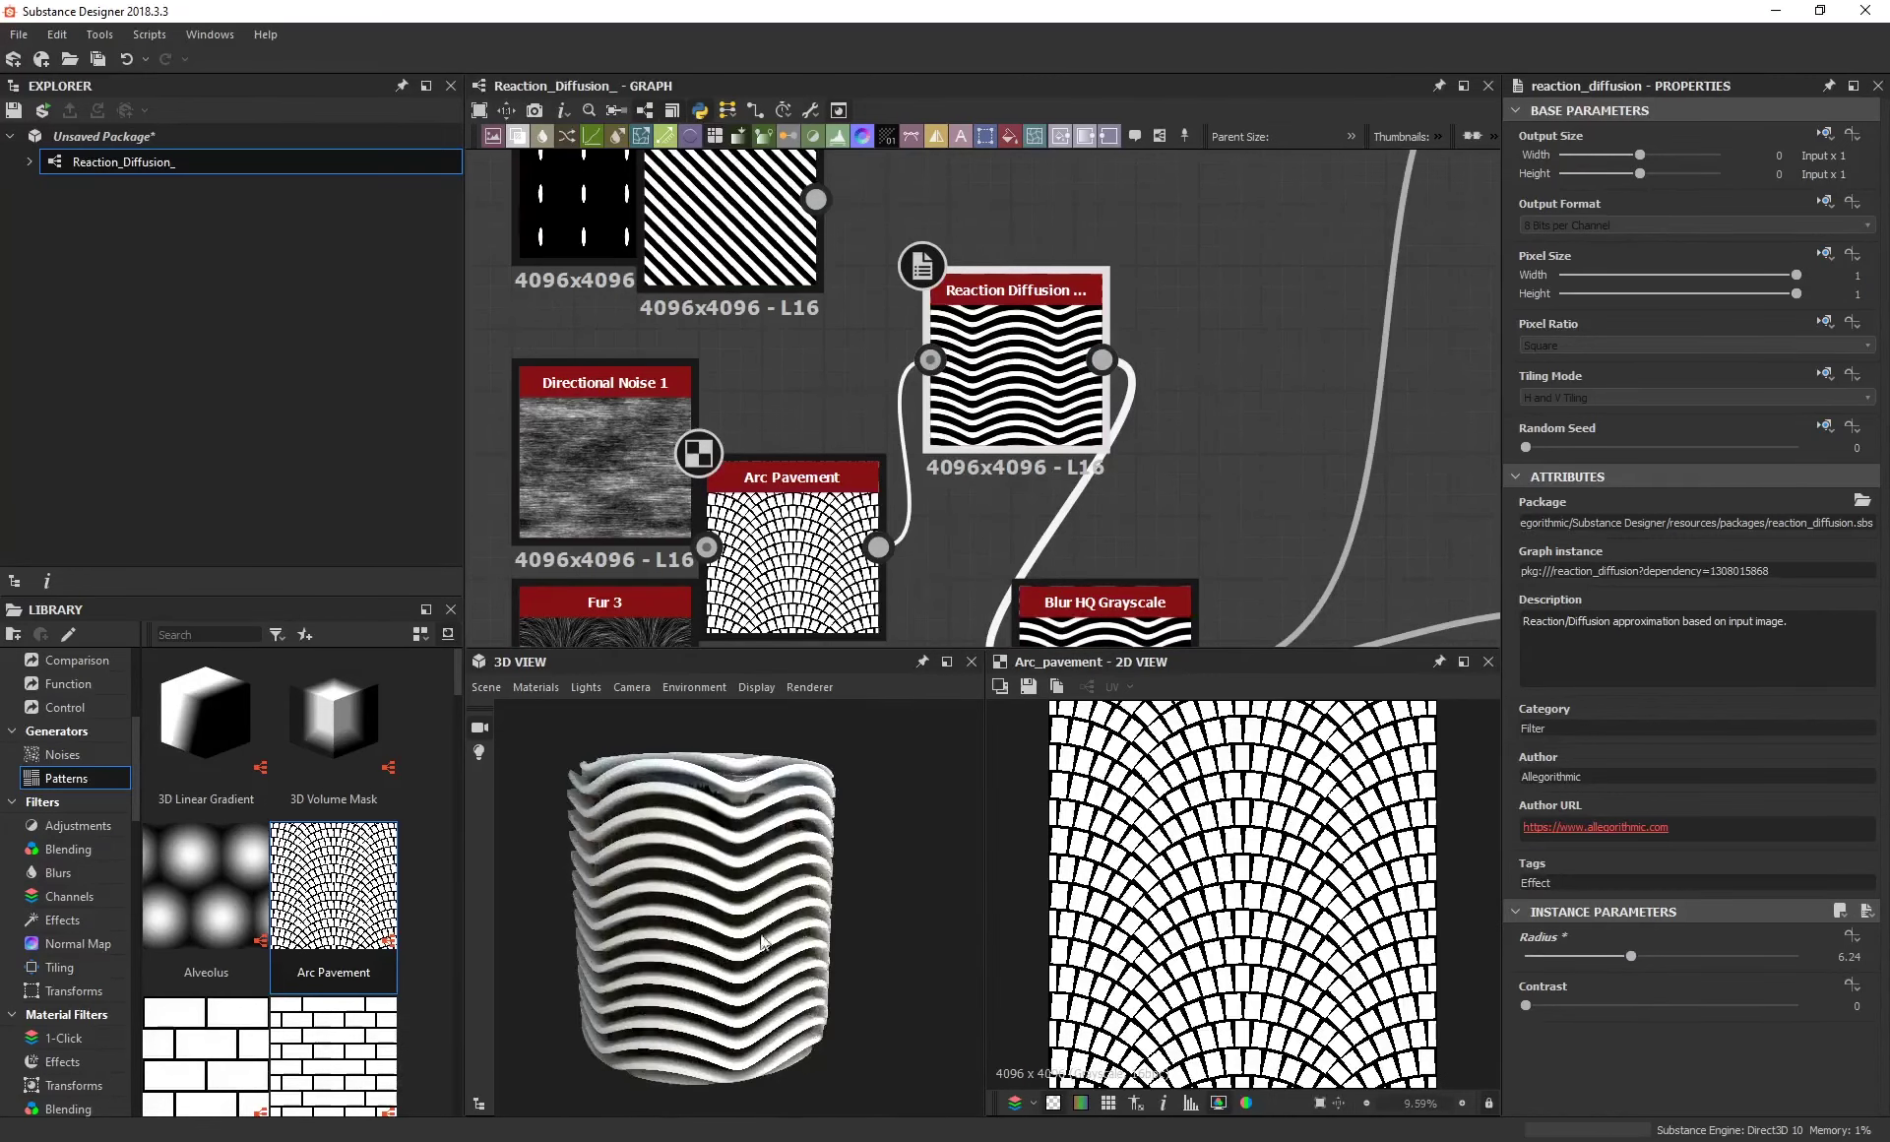
{"action": "scroll", "coordinate": [999, 471], "scroll_direction": "up", "scroll_amount": 2}
{"action": "scroll", "coordinate": [997, 473], "scroll_direction": "down", "scroll_amount": 6}
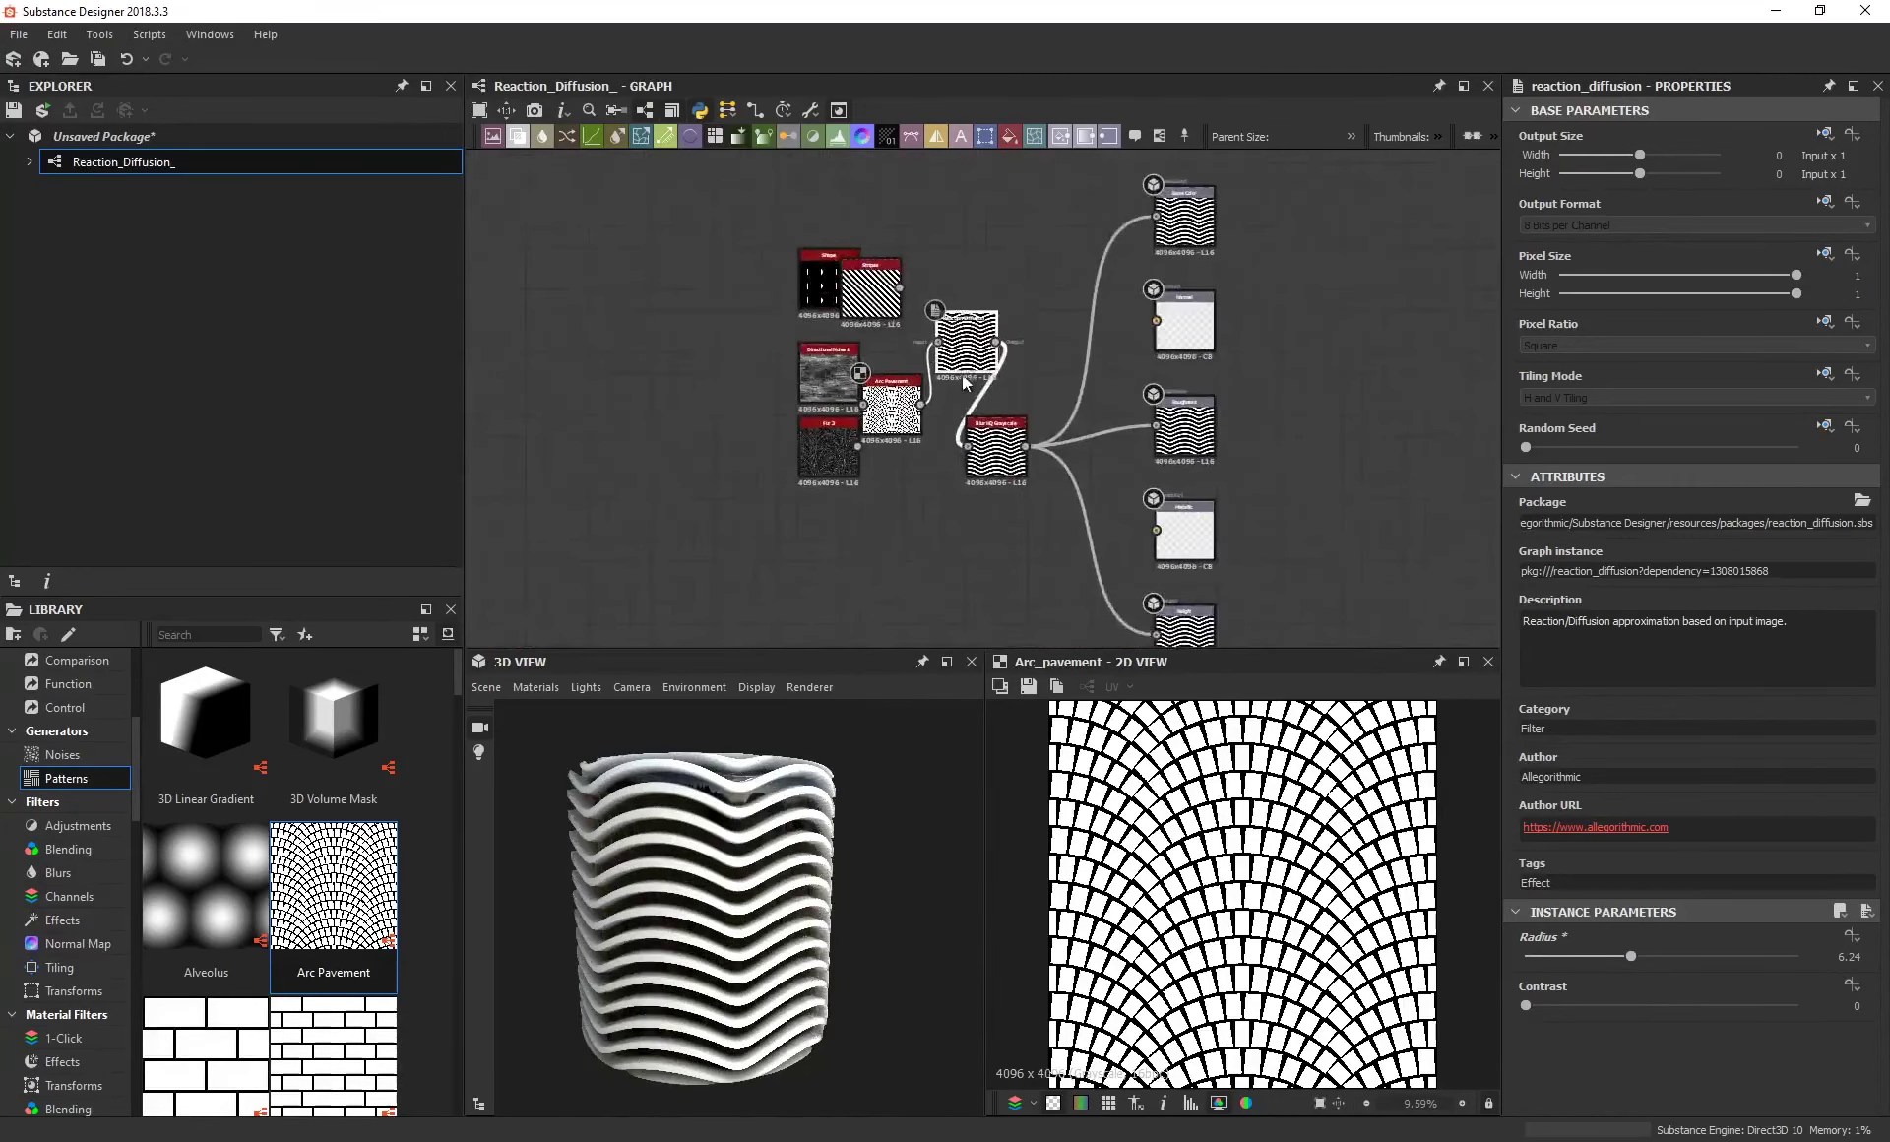
Move the Arc Pavement node beside the Fur 3 node and connect Directional Noise 1 to the Reaction Diffusion node.
{"action": "scroll", "coordinate": [996, 463], "scroll_direction": "up", "scroll_amount": 5}
{"action": "left_click_drag", "start_coordinate": [993, 305], "coordinate": [1019, 283]}
{"action": "left_click_drag", "start_coordinate": [845, 413], "coordinate": [869, 571]}
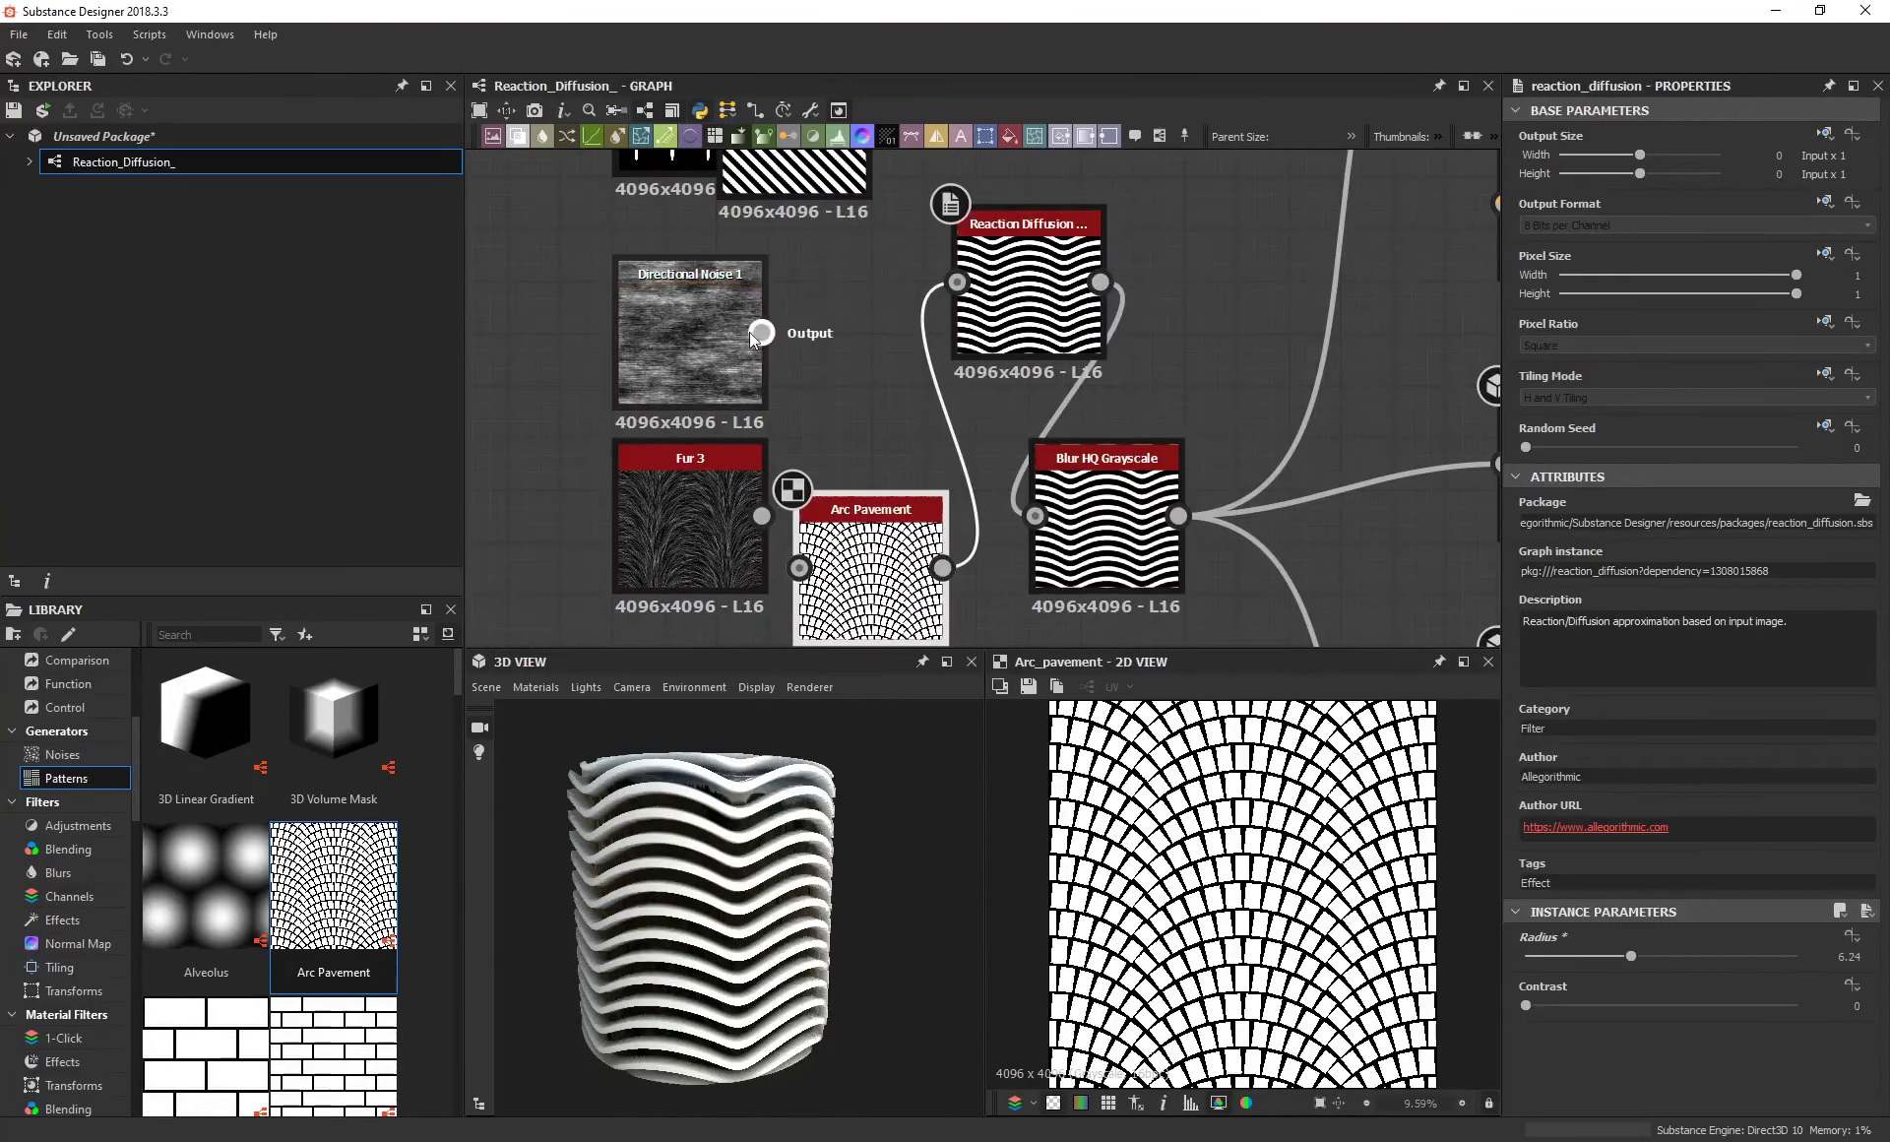
{"action": "left_click_drag", "start_coordinate": [763, 333], "coordinate": [957, 283]}
{"action": "left_click", "coordinate": [686, 330]}
{"action": "left_click", "coordinate": [734, 514]}
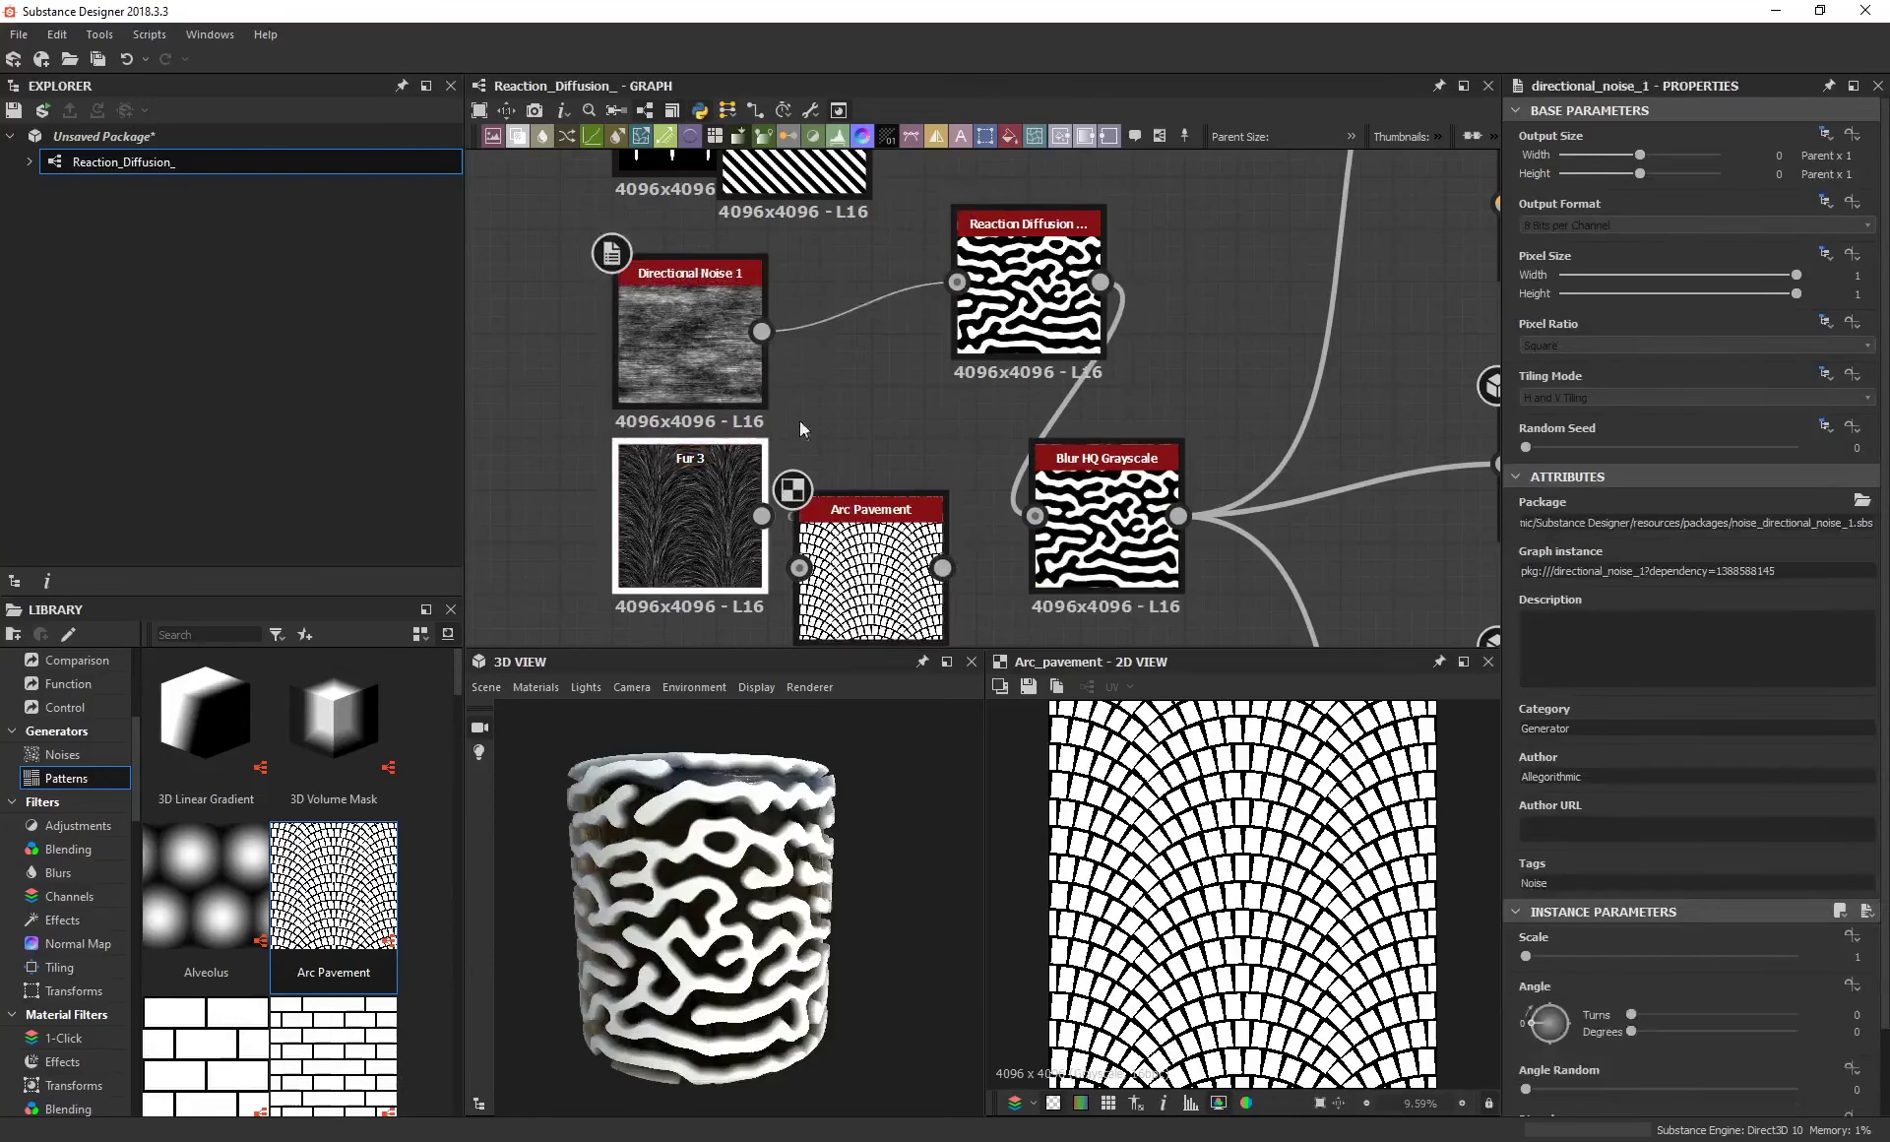
Adjust the Reaction Diffusion node's Radius for the Directional Noise 1 input.
{"action": "left_click", "coordinate": [1040, 301]}
{"action": "left_click", "coordinate": [1042, 307]}
{"action": "left_click_drag", "start_coordinate": [1526, 956], "coordinate": [1591, 956]}
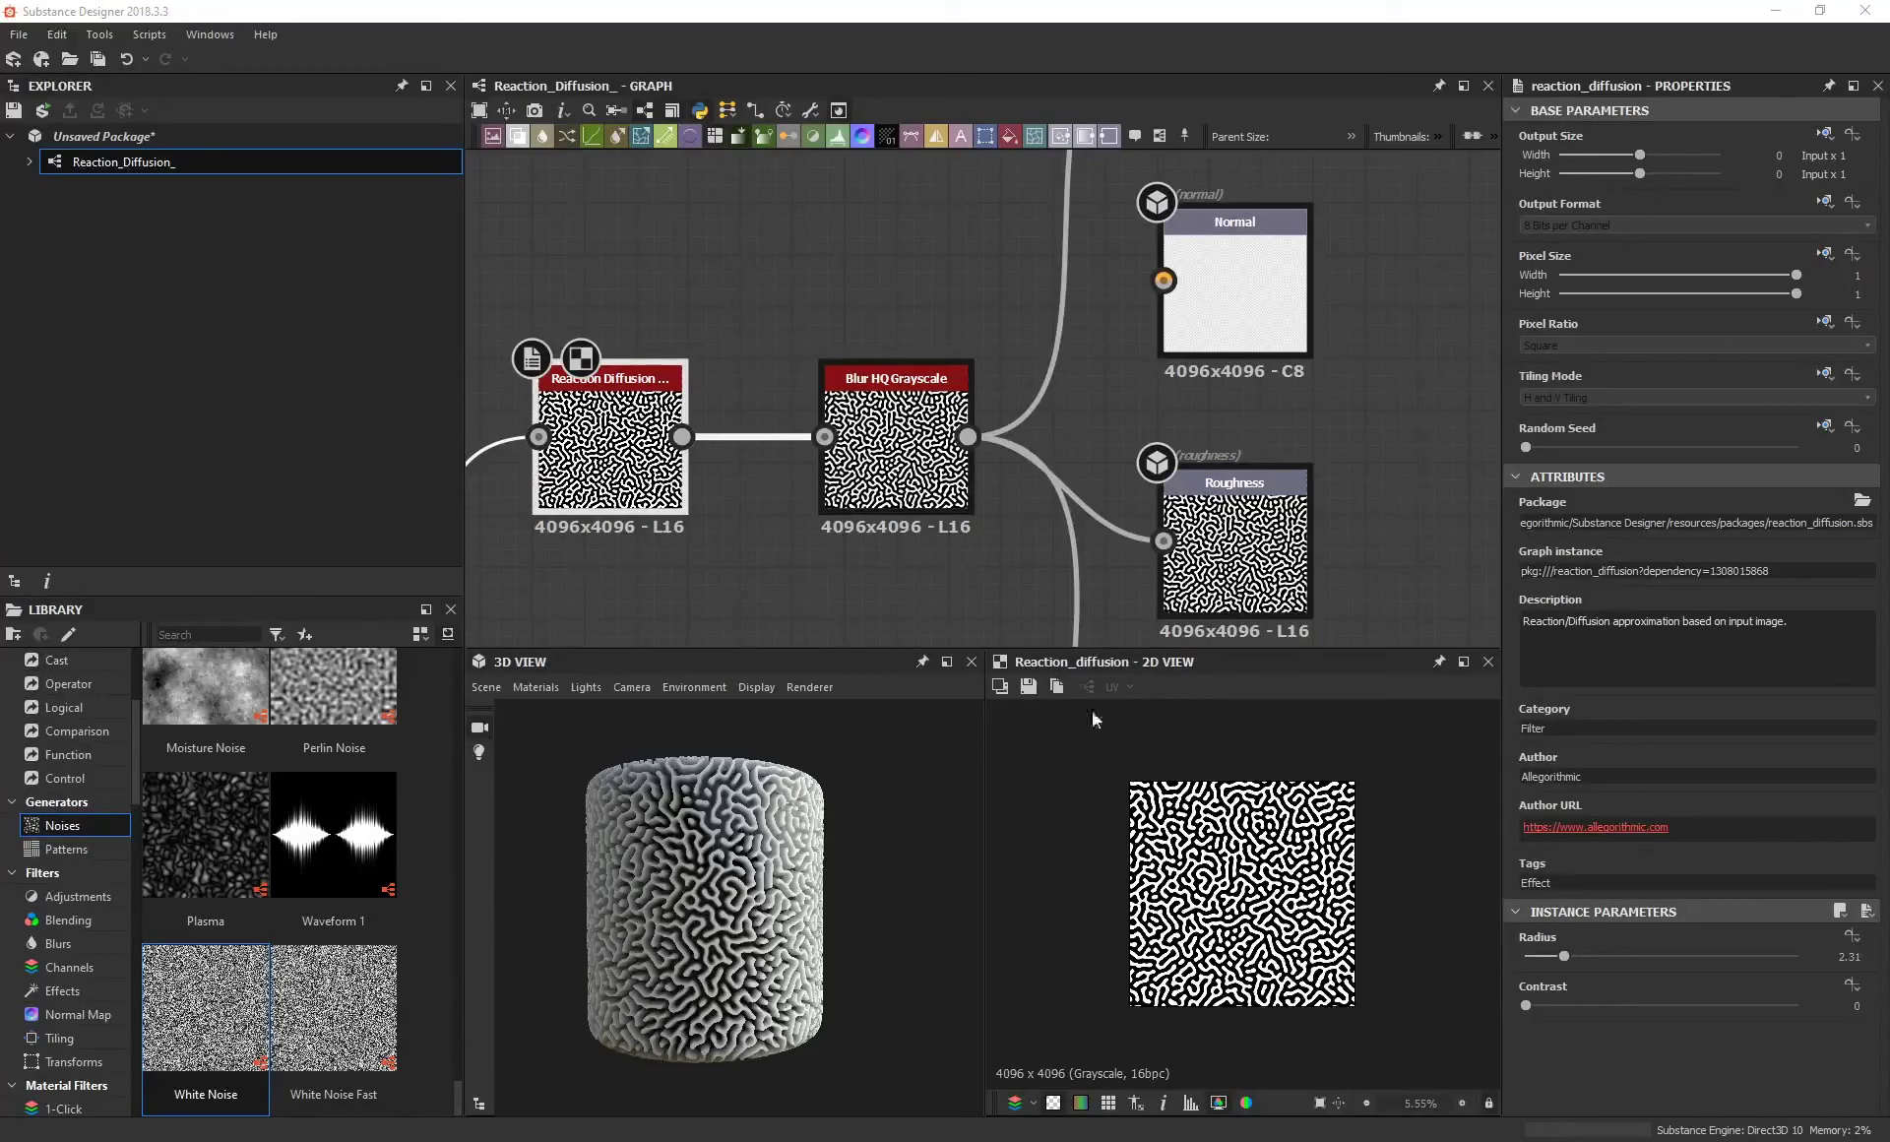
Display the Reaction Diffusion output as a repeating tile in the 2D view and examine its edges for seams.
{"action": "left_click", "coordinate": [1075, 773]}
{"action": "key", "text": "space"}
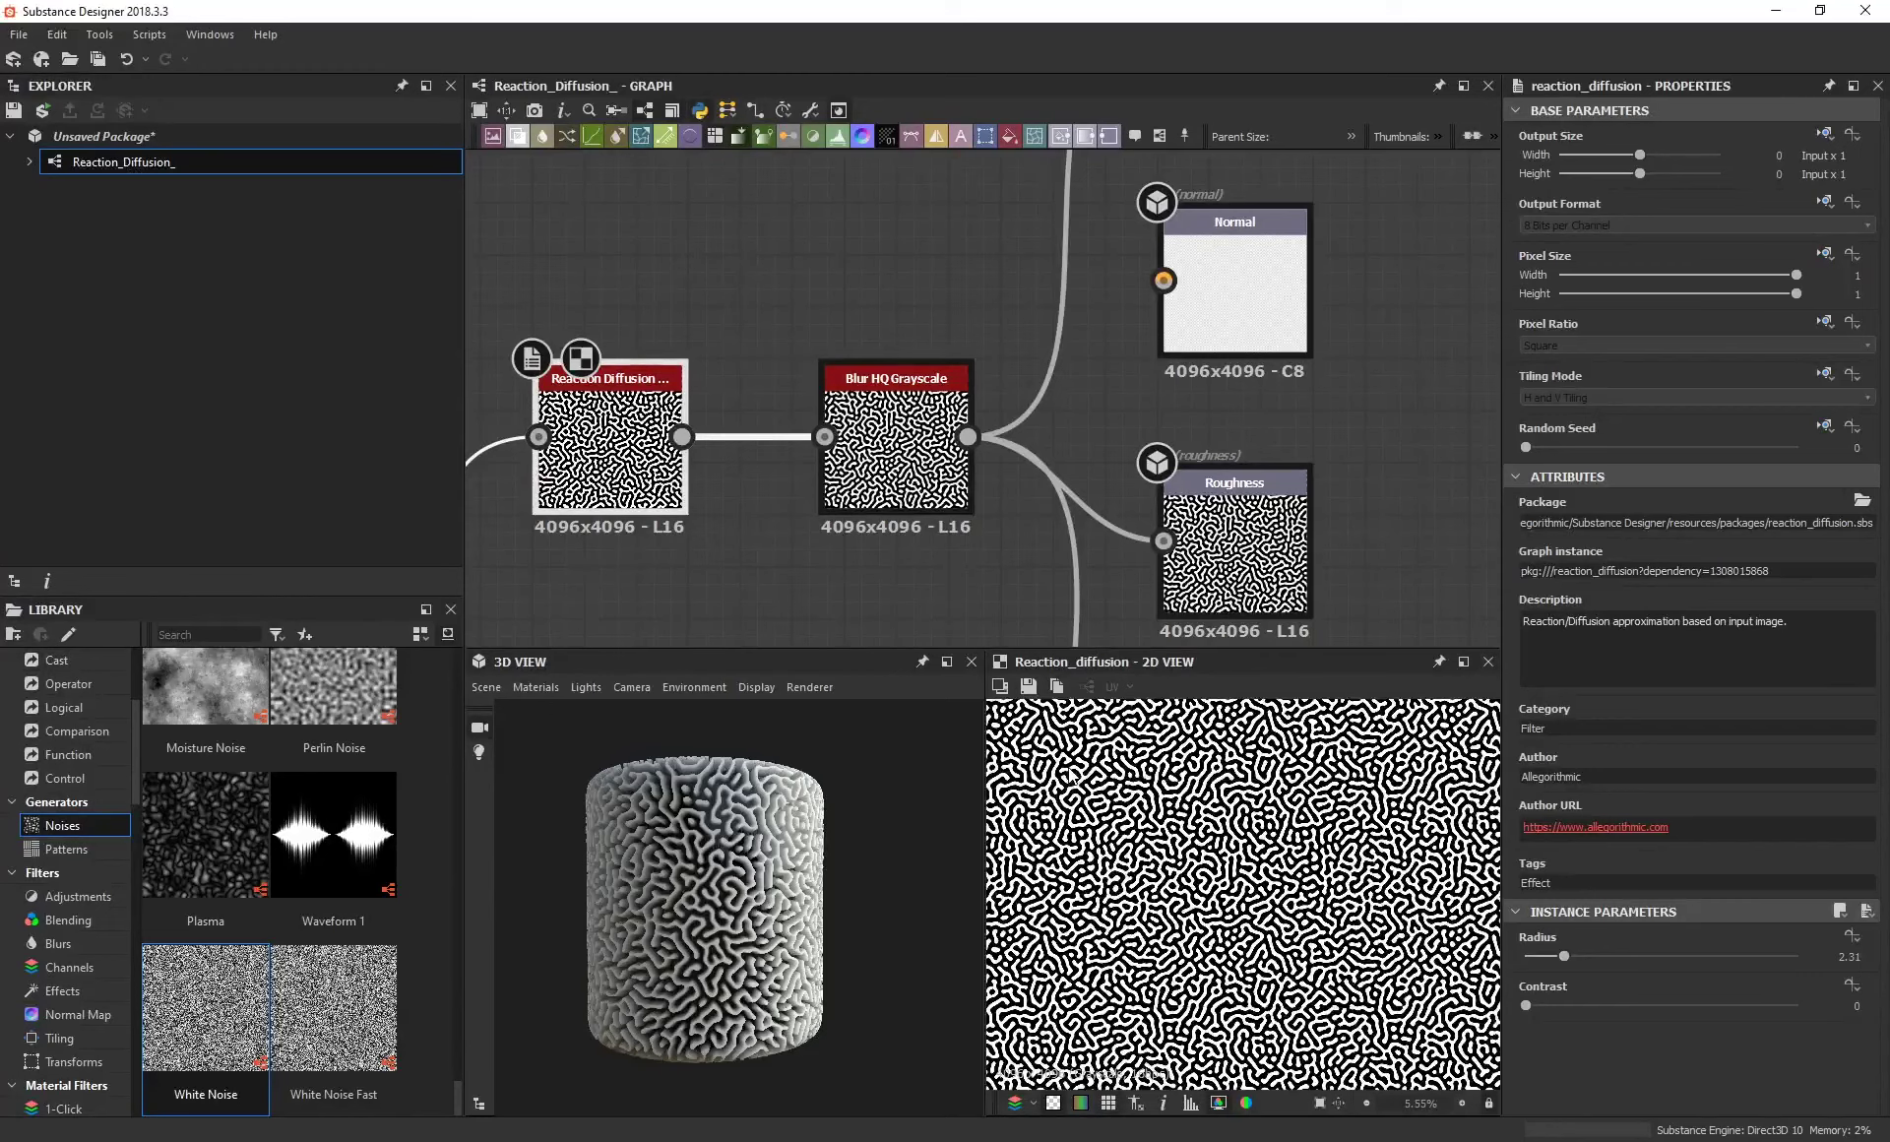
{"action": "scroll", "coordinate": [1153, 815], "scroll_direction": "down", "scroll_amount": 2}
{"action": "scroll", "coordinate": [1154, 820], "scroll_direction": "down", "scroll_amount": 2}
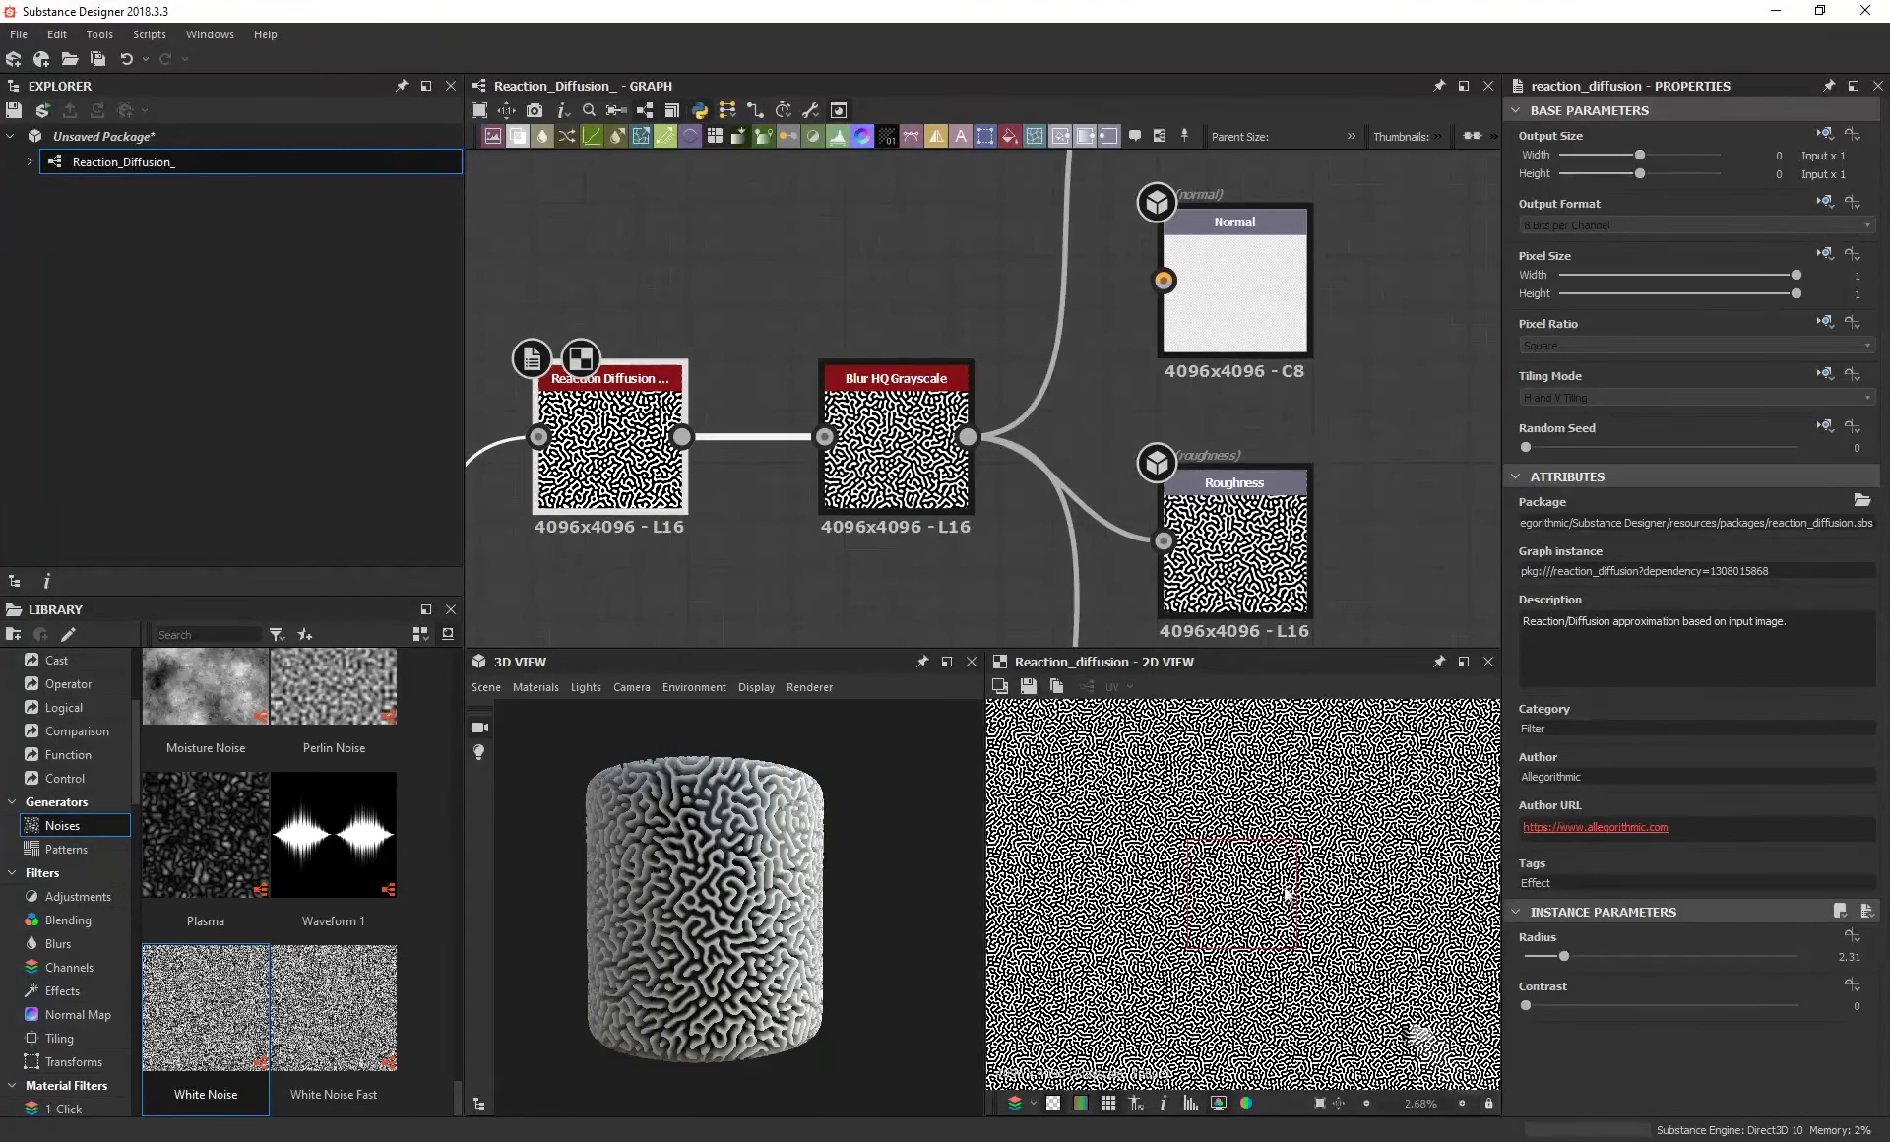
{"action": "scroll", "coordinate": [1255, 911], "scroll_direction": "up", "scroll_amount": 4}
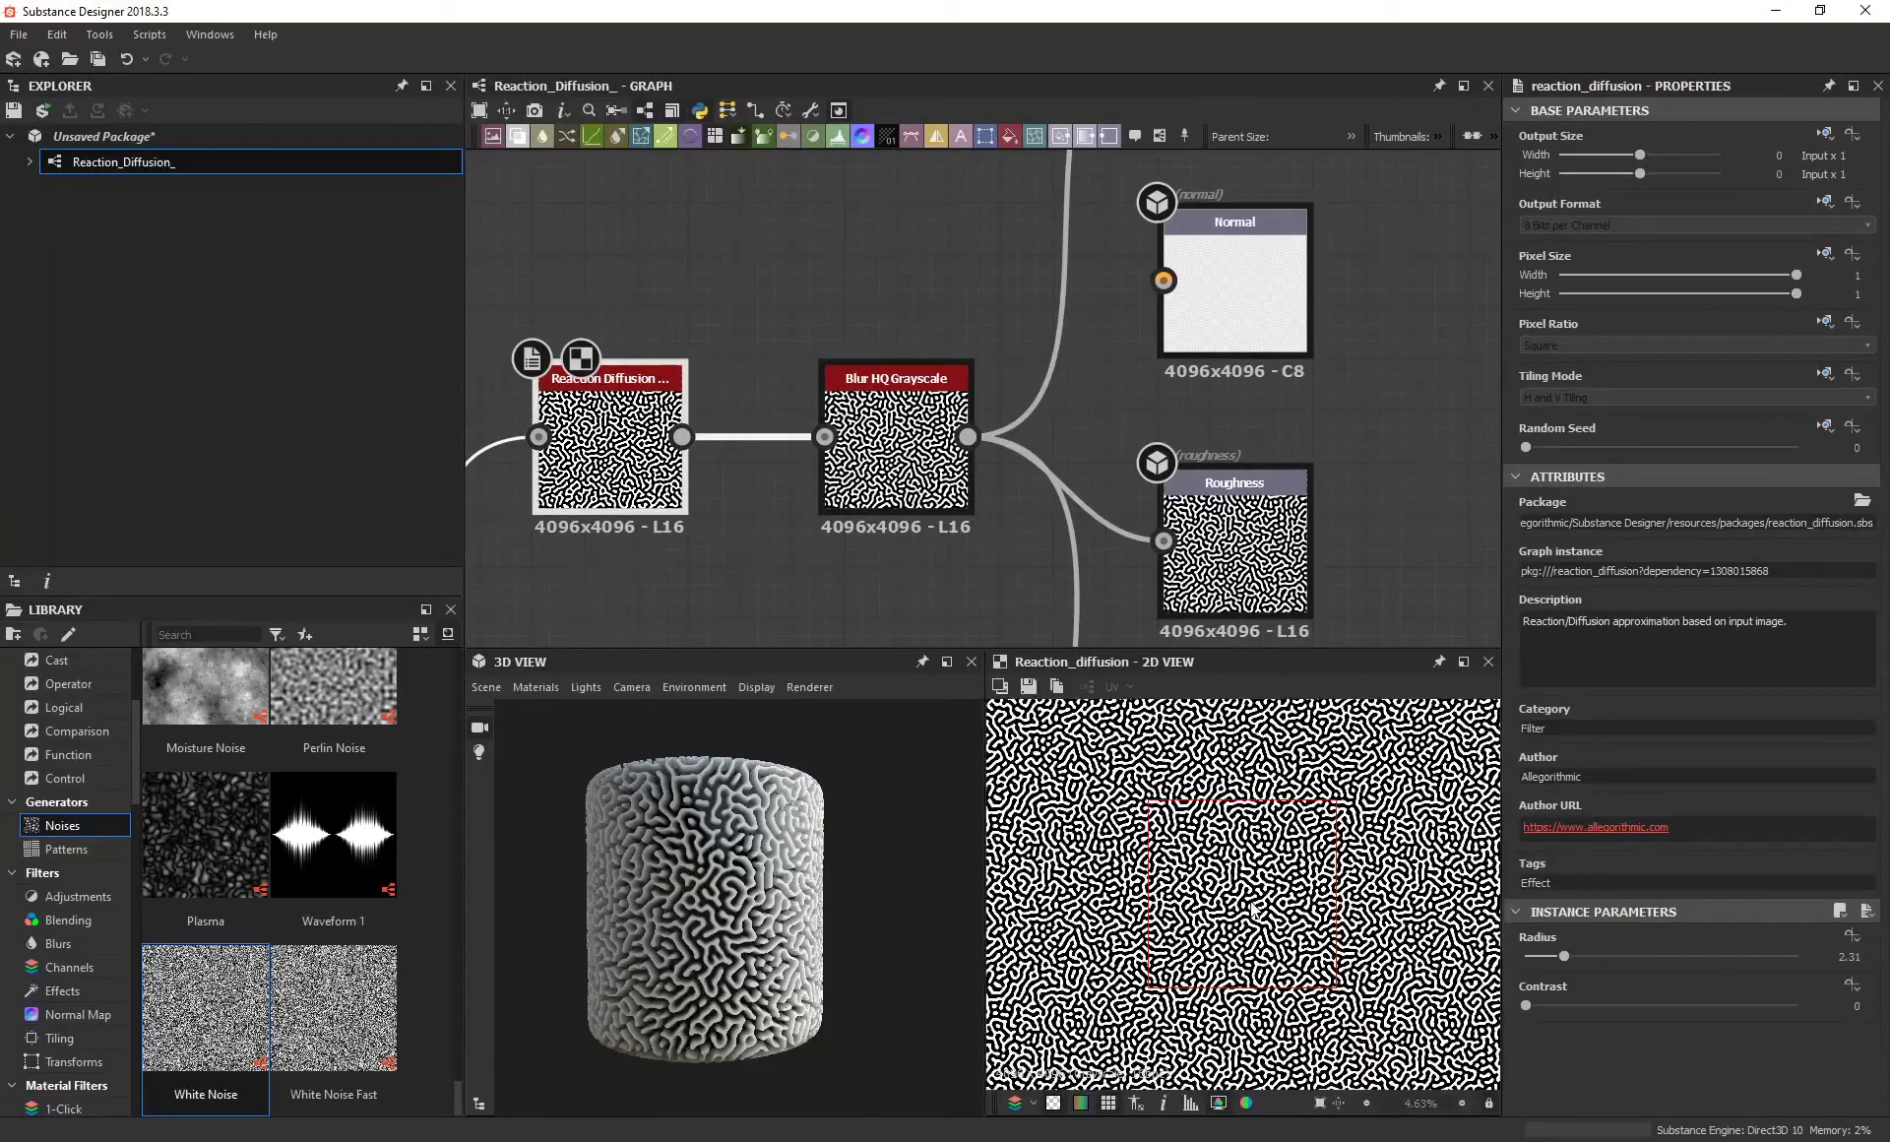
{"action": "scroll", "coordinate": [1248, 910], "scroll_direction": "down", "scroll_amount": 4}
{"action": "scroll", "coordinate": [1238, 908], "scroll_direction": "up", "scroll_amount": 2}
{"action": "scroll", "coordinate": [1235, 906], "scroll_direction": "up", "scroll_amount": 1}
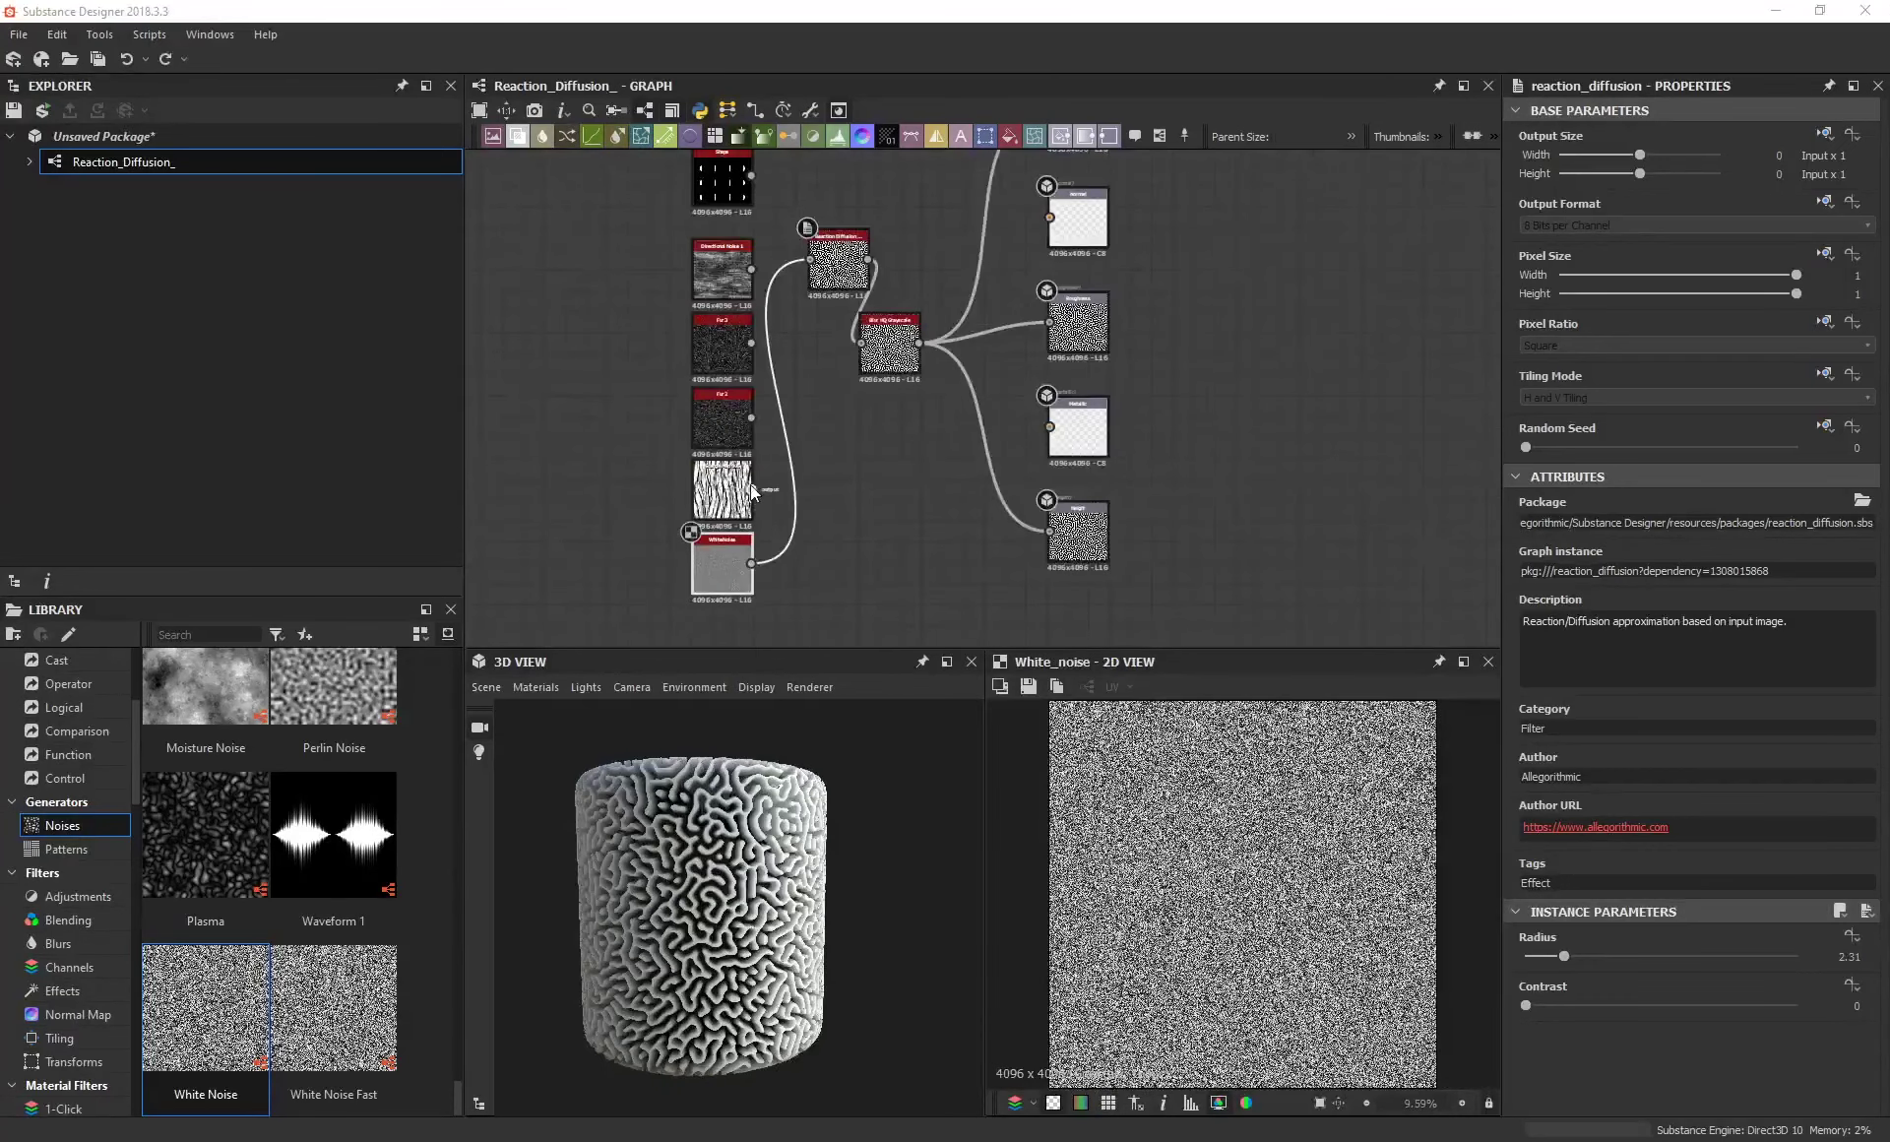
Try Grunge Map 005 and Fur 2 as inputs of the Reaction Diffusion node and compare the ridges on the cylinder.
{"action": "scroll", "coordinate": [751, 483], "scroll_direction": "up", "scroll_amount": 1}
{"action": "left_click_drag", "start_coordinate": [751, 489], "coordinate": [826, 227]}
{"action": "scroll", "coordinate": [716, 403], "scroll_direction": "up", "scroll_amount": 1}
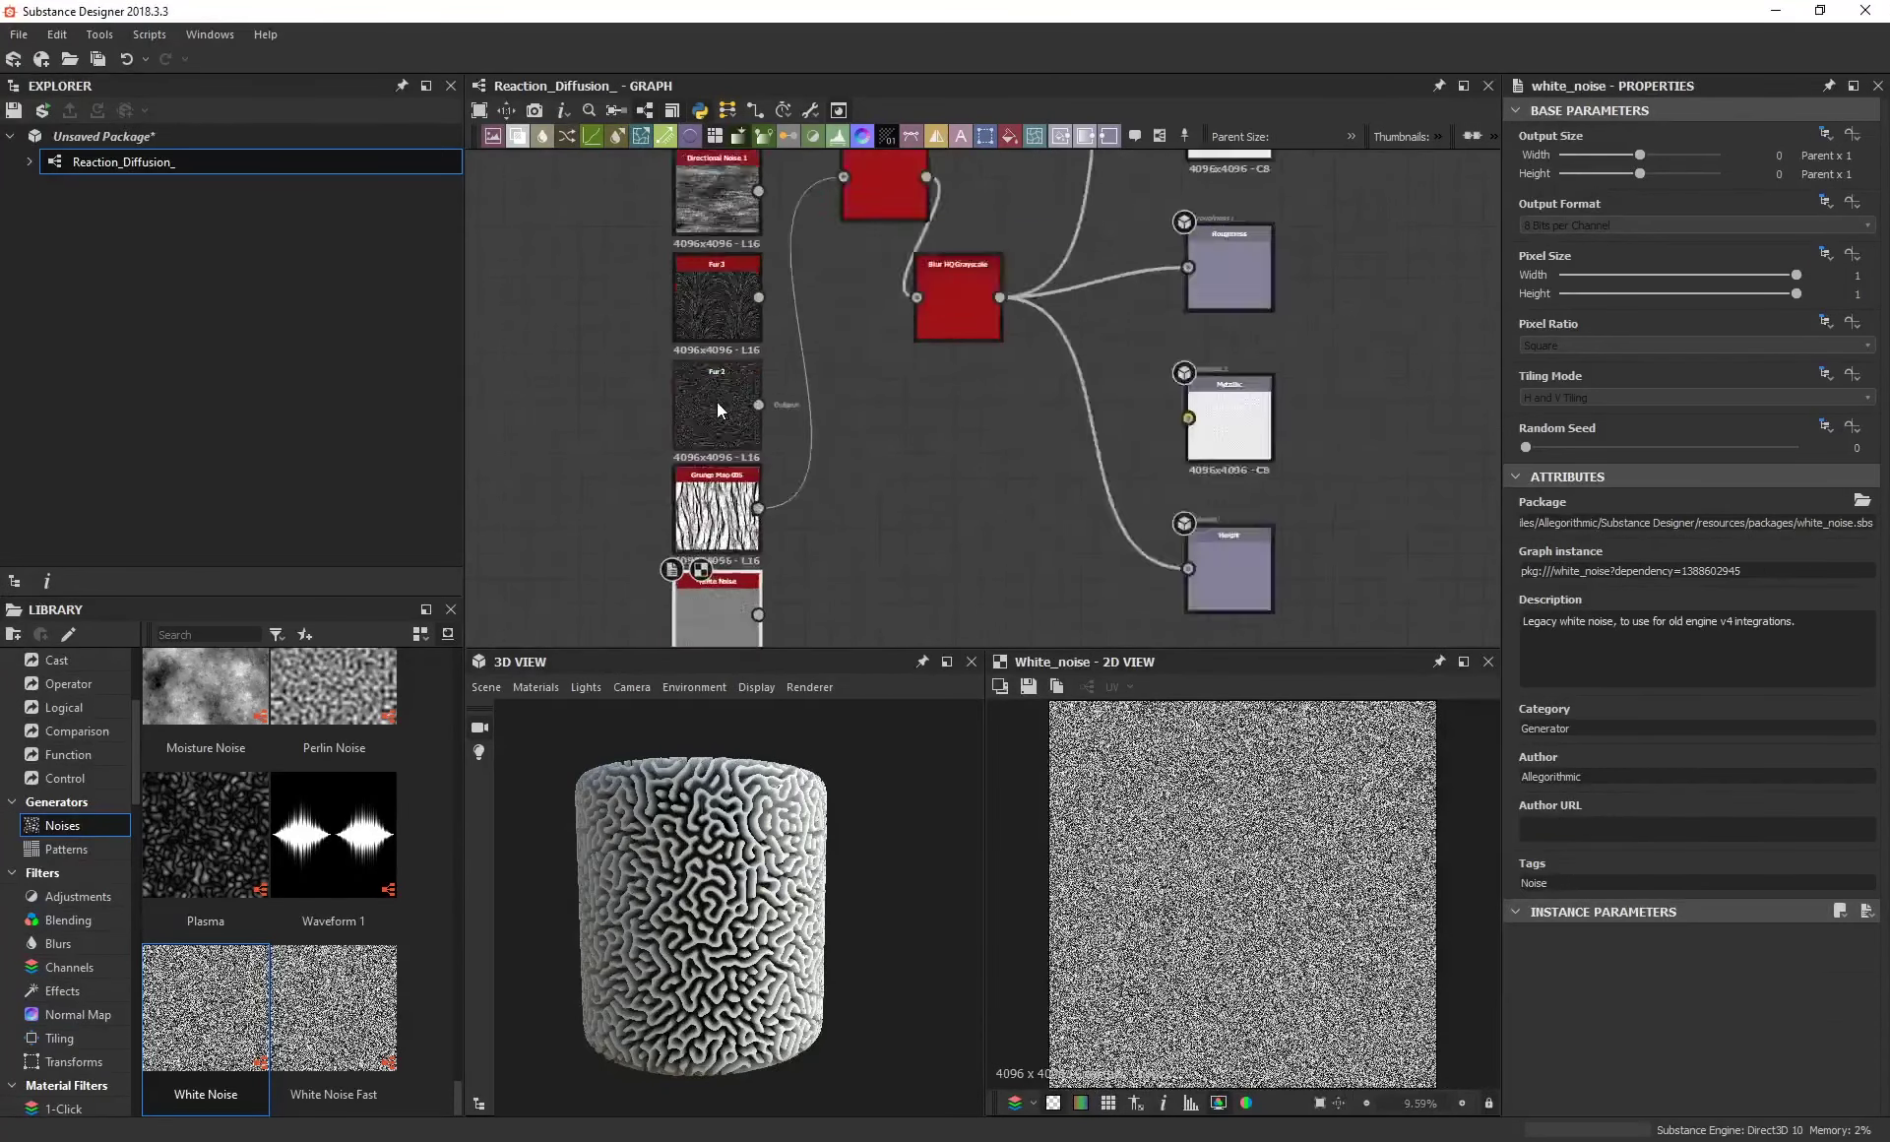
{"action": "scroll", "coordinate": [717, 404], "scroll_direction": "up", "scroll_amount": 1}
{"action": "scroll", "coordinate": [770, 404], "scroll_direction": "down", "scroll_amount": 1}
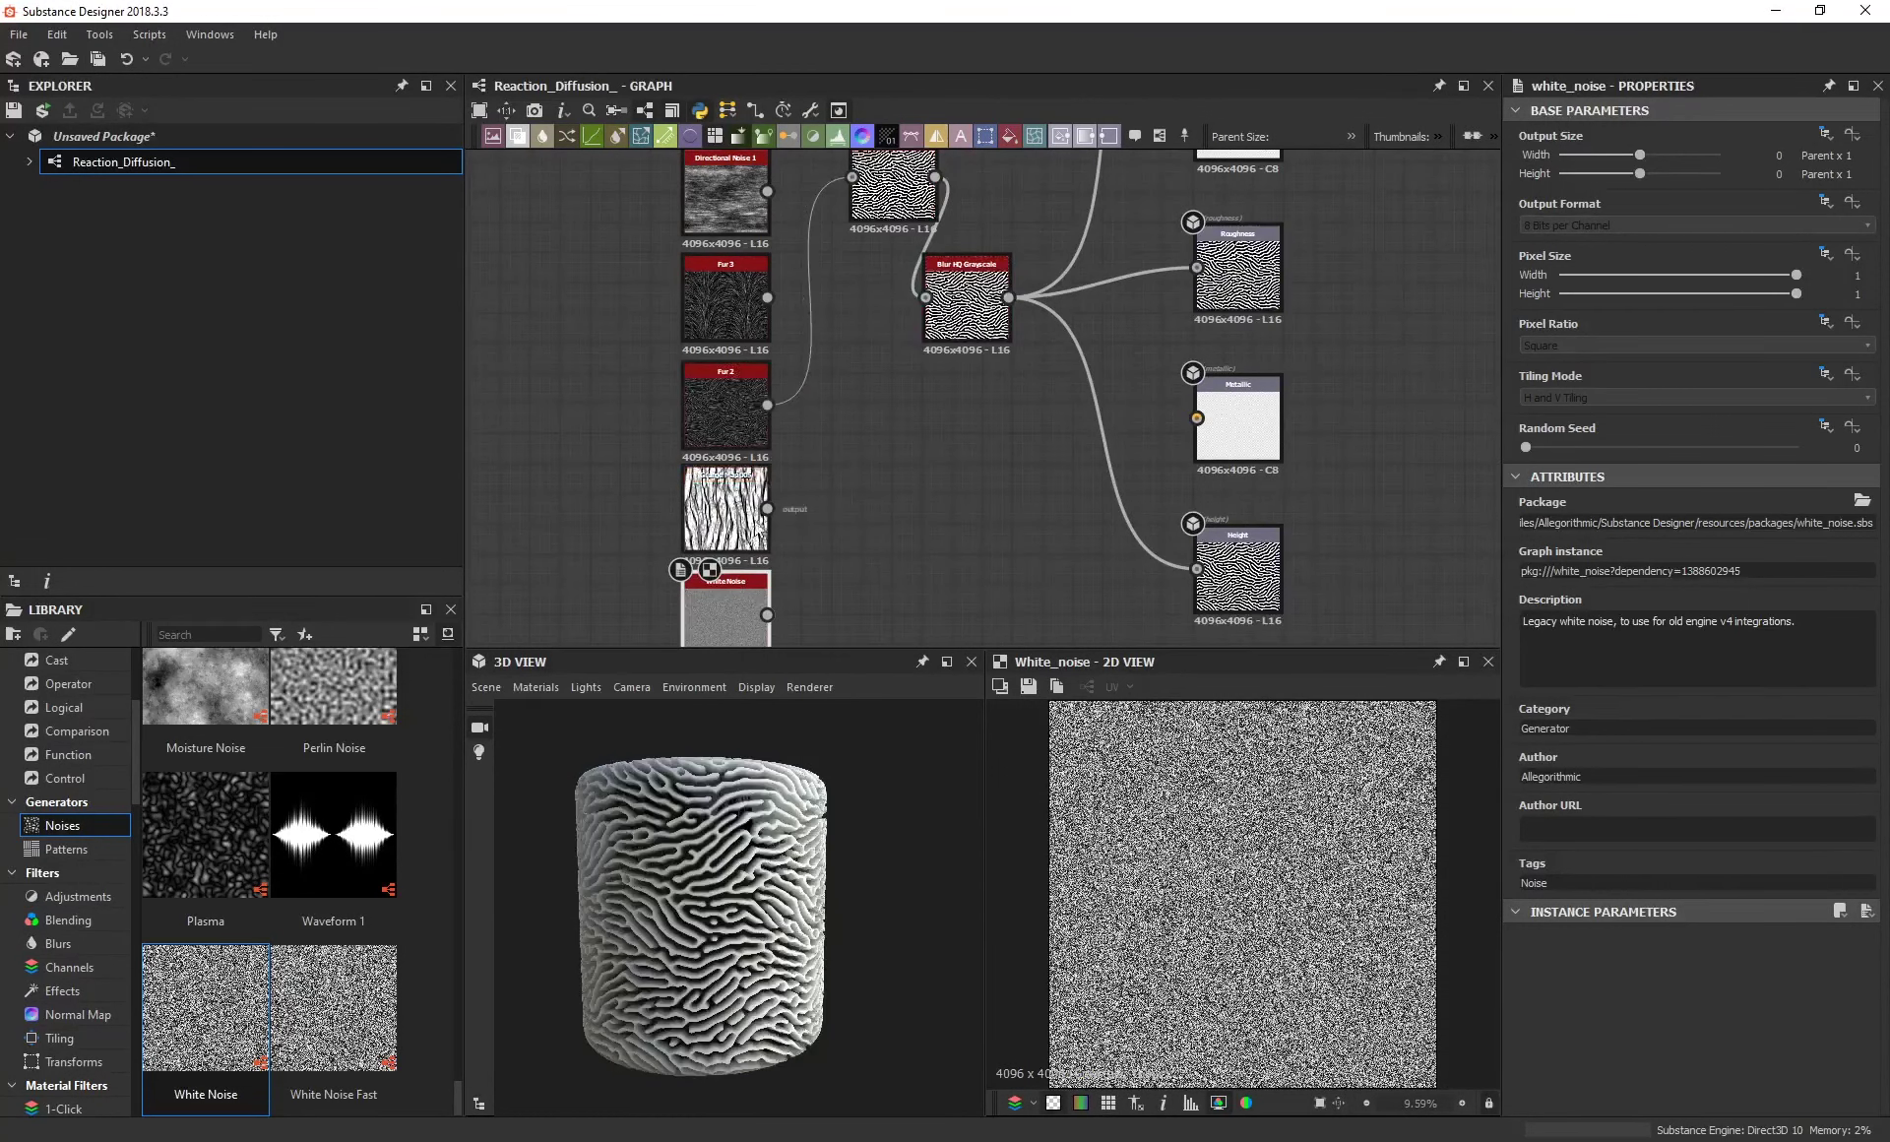
{"action": "scroll", "coordinate": [669, 917], "scroll_direction": "down", "scroll_amount": 1}
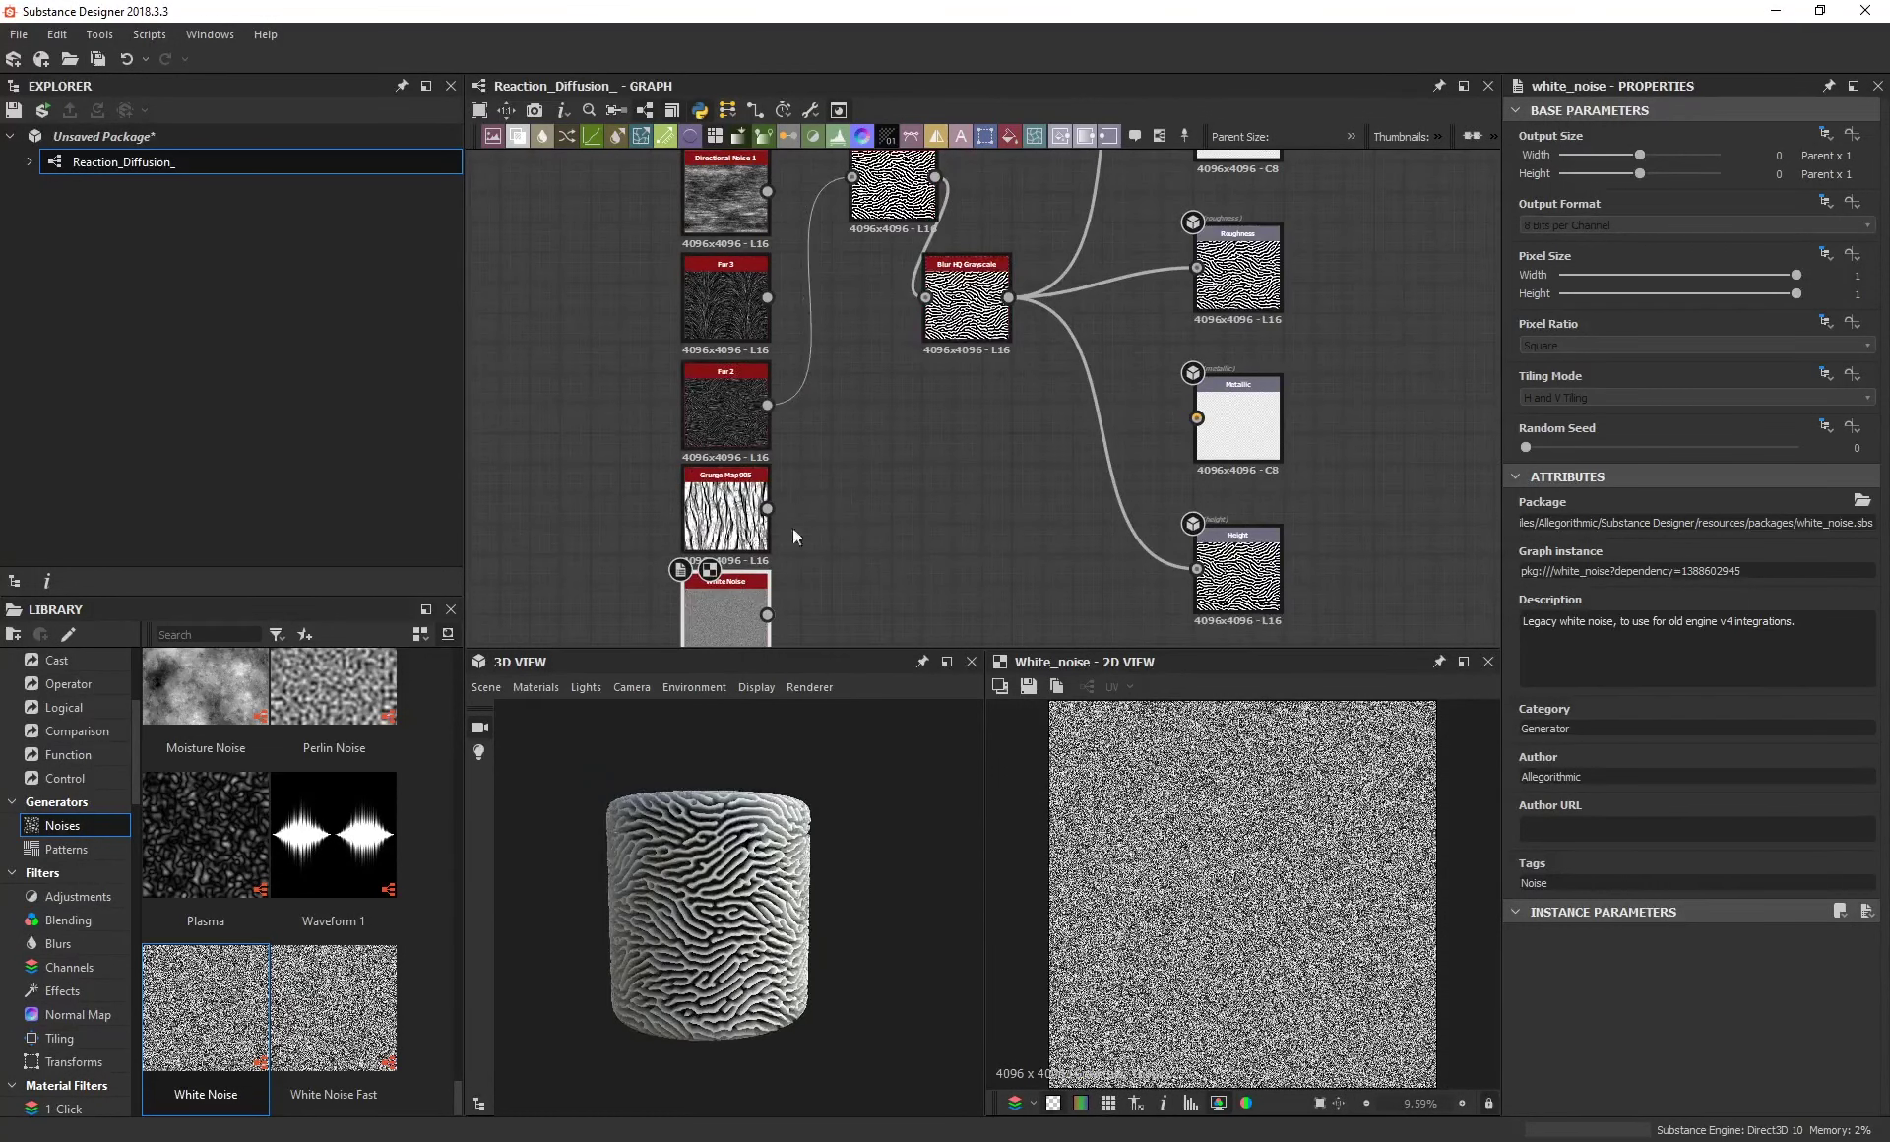
Reconnect White Noise to the Reaction Diffusion node and line that node up horizontally with the Blur HQ Grayscale node.
{"action": "left_click_drag", "start_coordinate": [766, 614], "coordinate": [852, 178]}
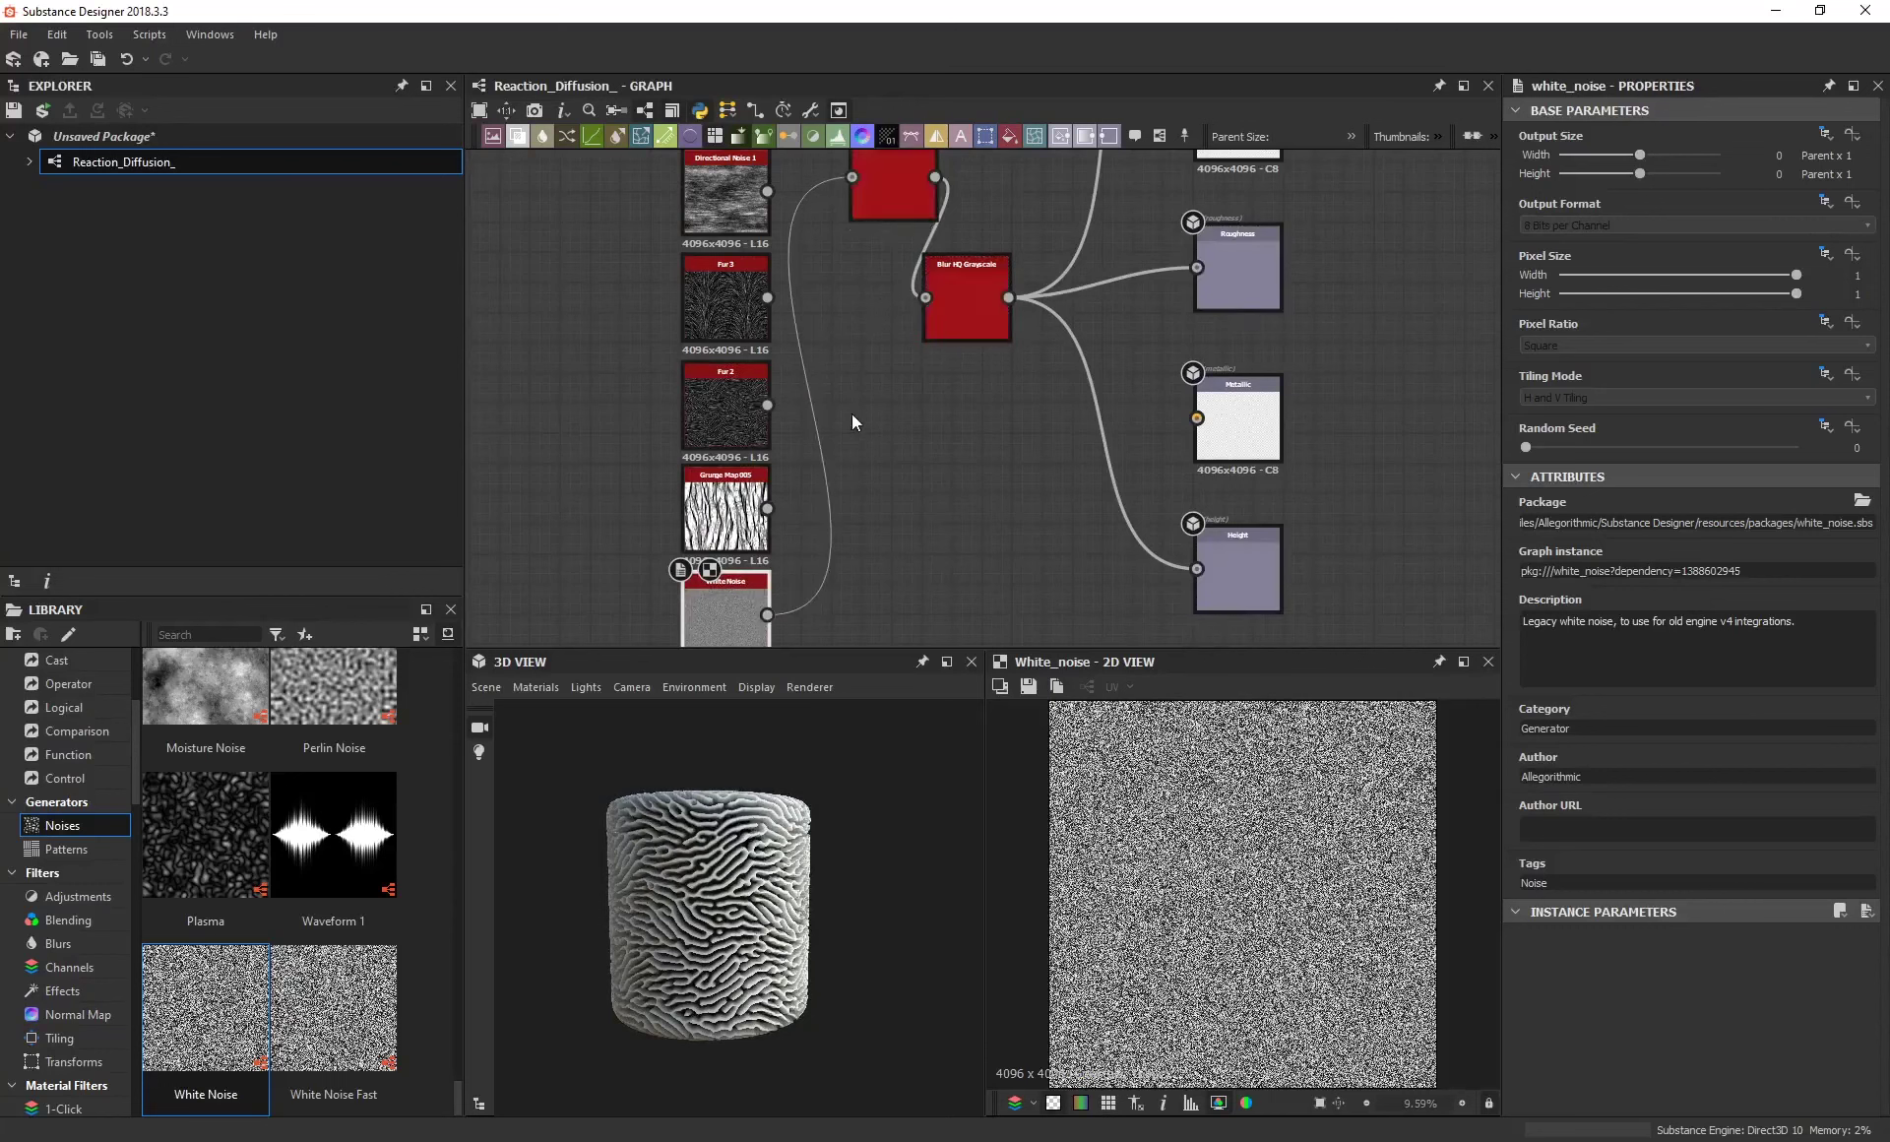
{"action": "middle_click_drag", "start_coordinate": [891, 390], "coordinate": [844, 413]}
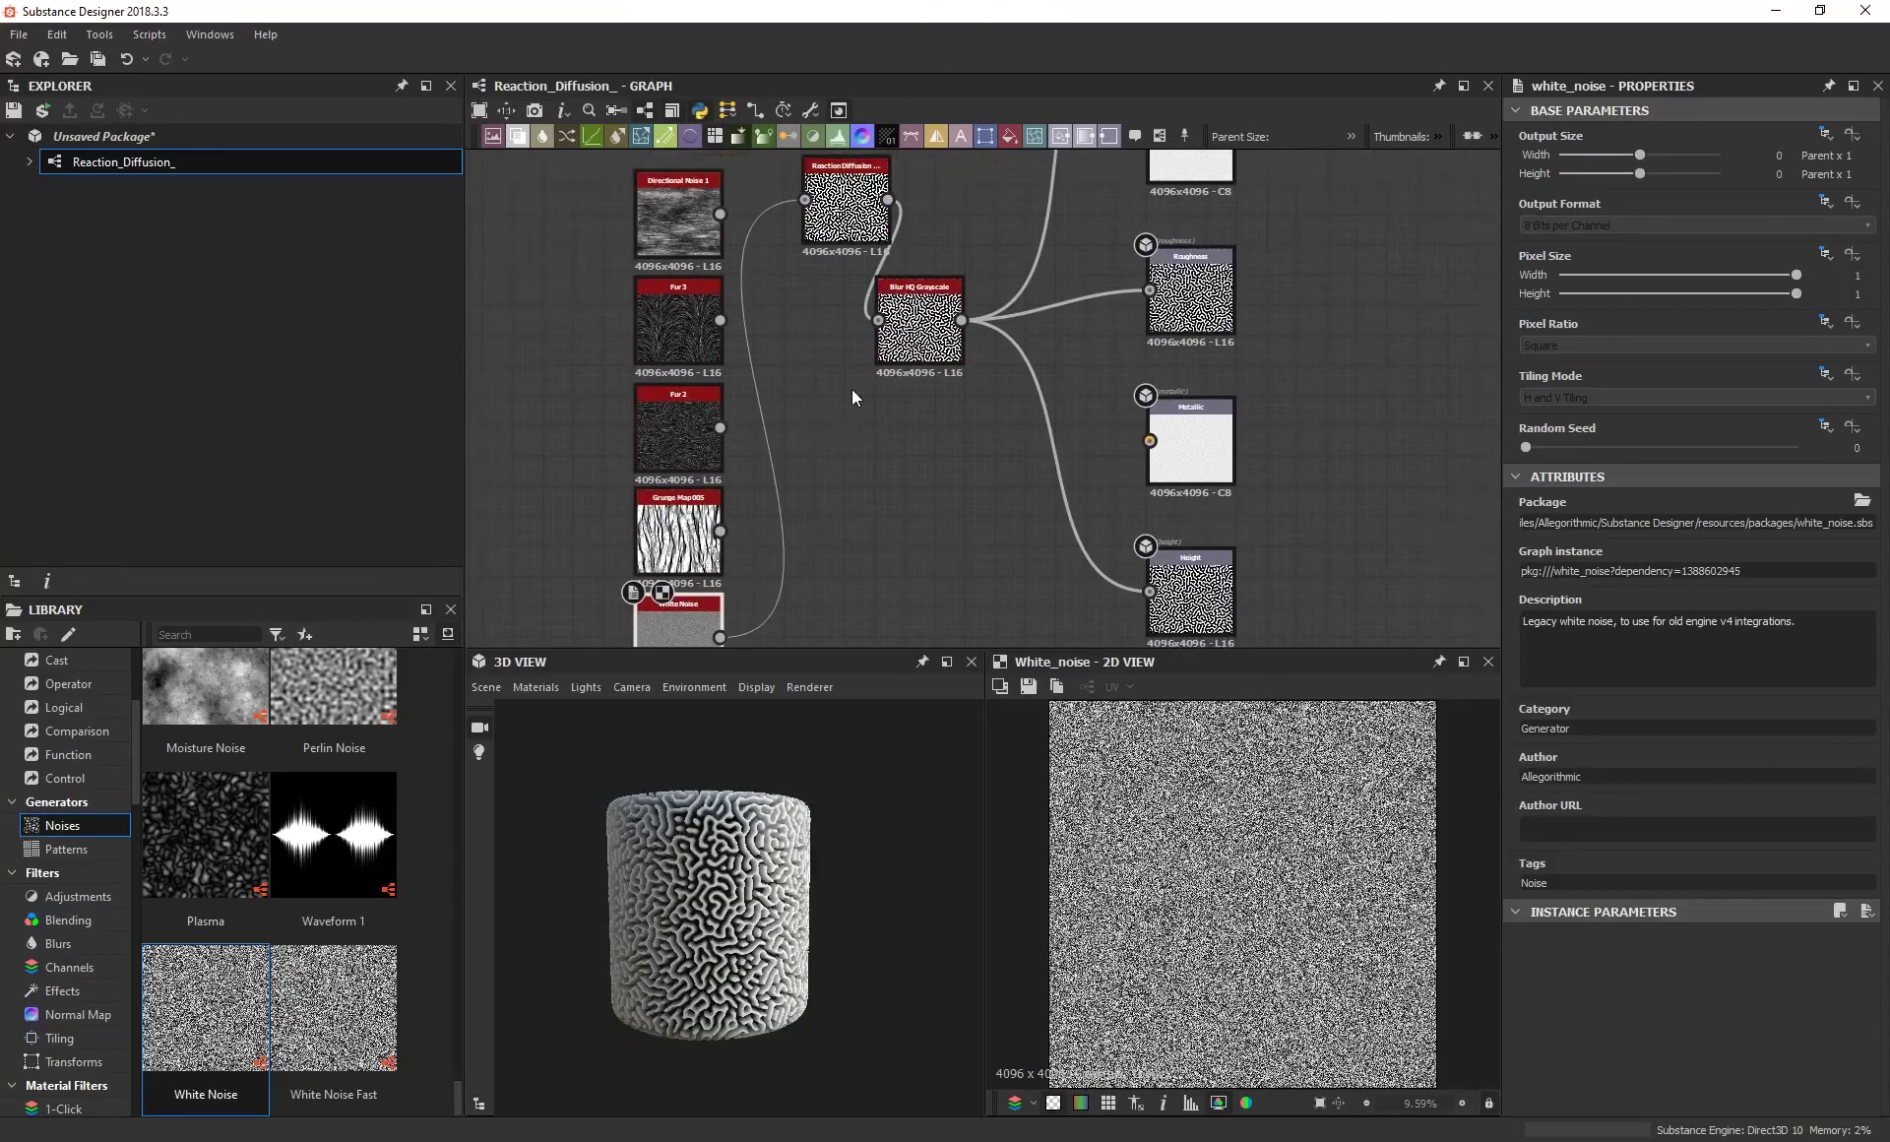
{"action": "left_click_drag", "start_coordinate": [913, 342], "coordinate": [847, 230]}
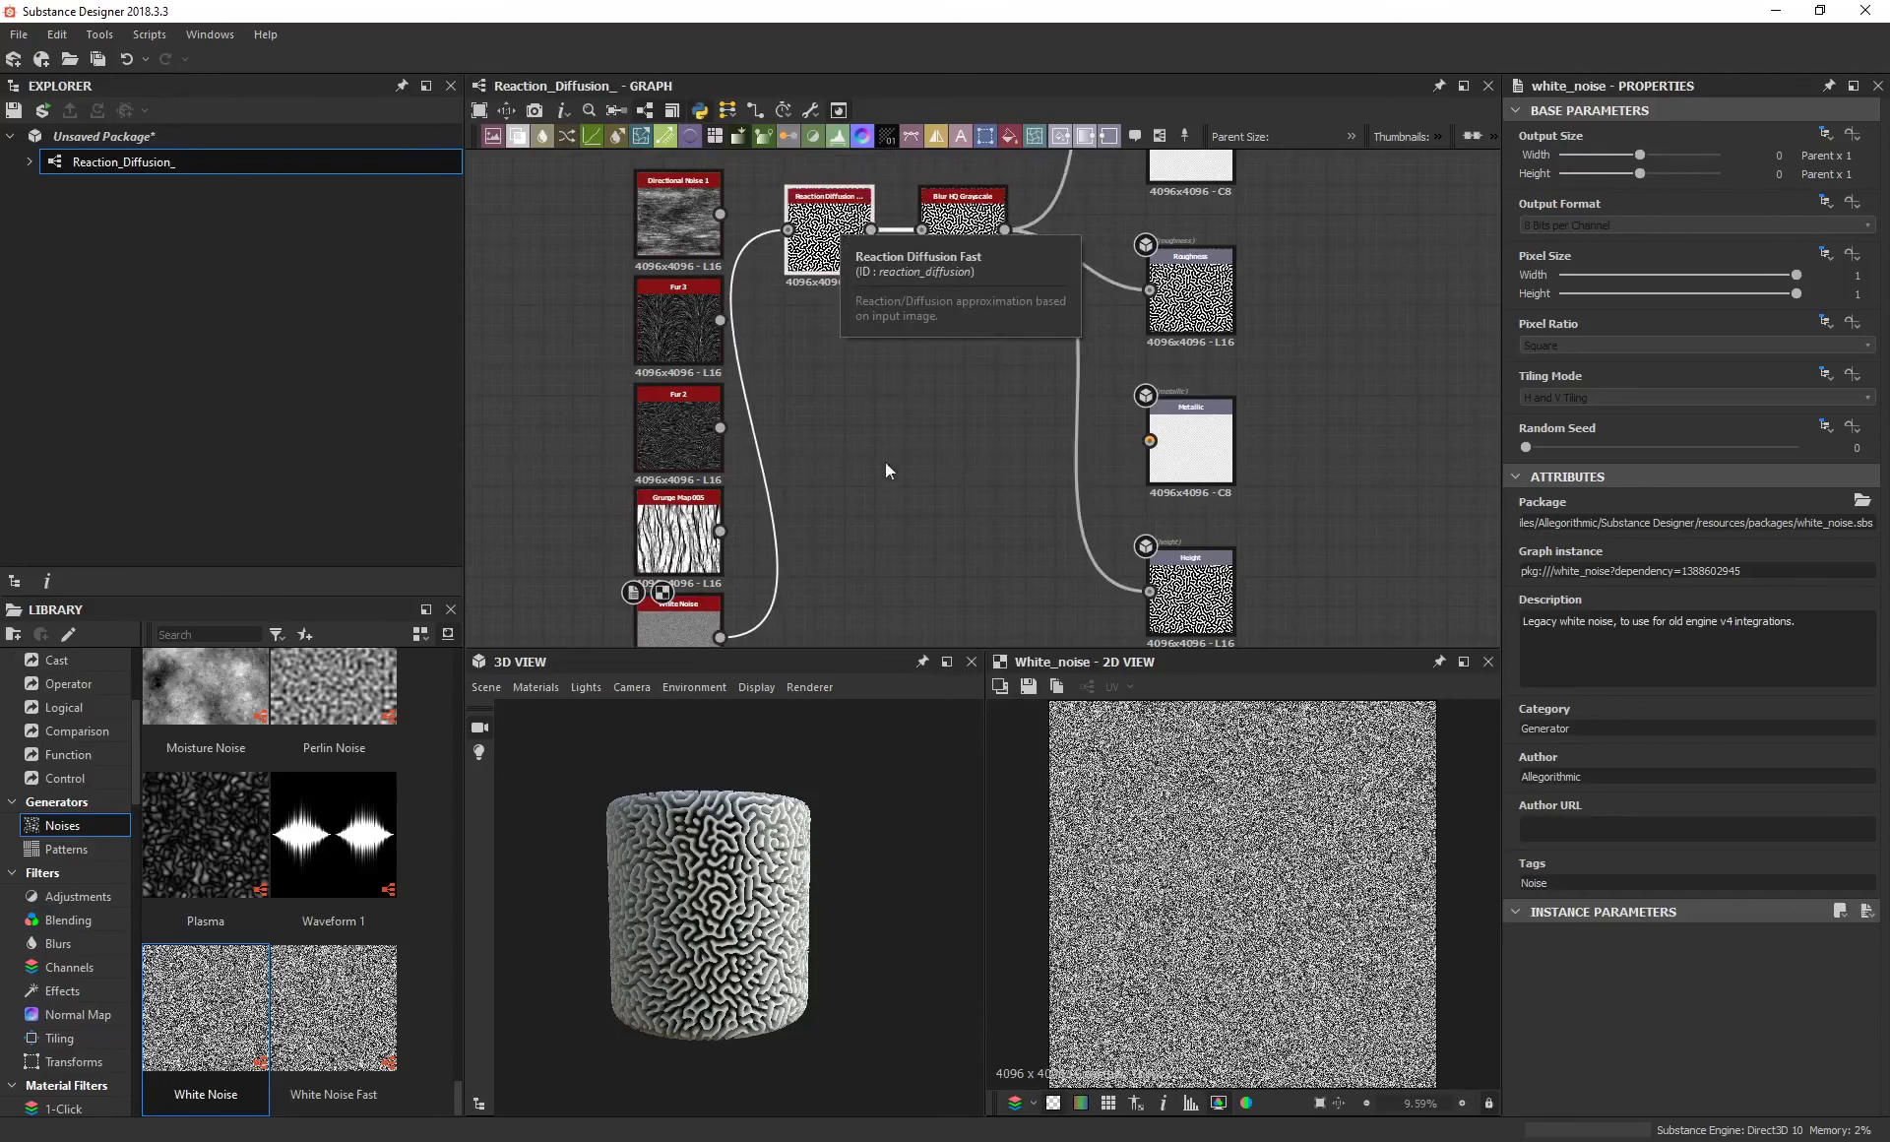
{"action": "middle_click_drag", "start_coordinate": [932, 381], "coordinate": [855, 426]}
{"action": "middle_click_drag", "start_coordinate": [858, 528], "coordinate": [890, 516]}
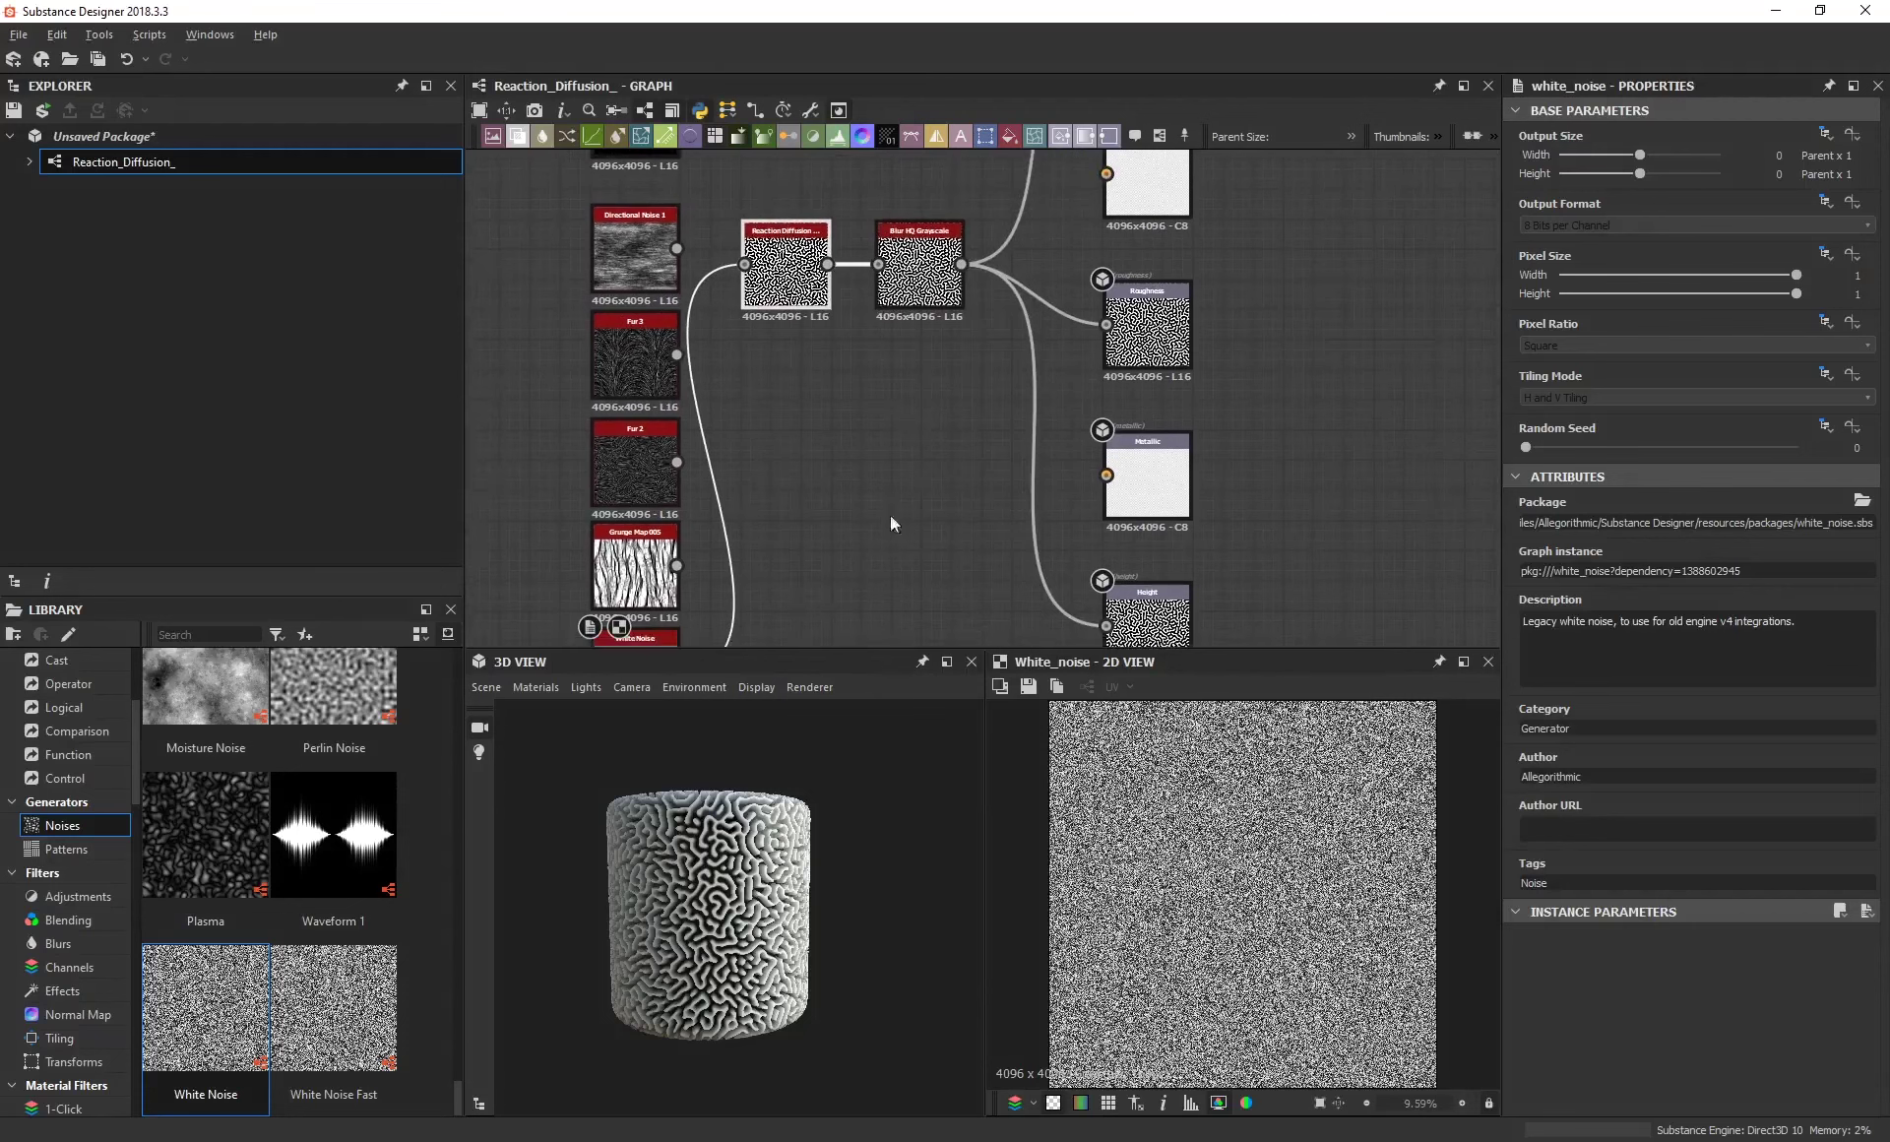
{"action": "middle_click_drag", "start_coordinate": [901, 408], "coordinate": [781, 504]}
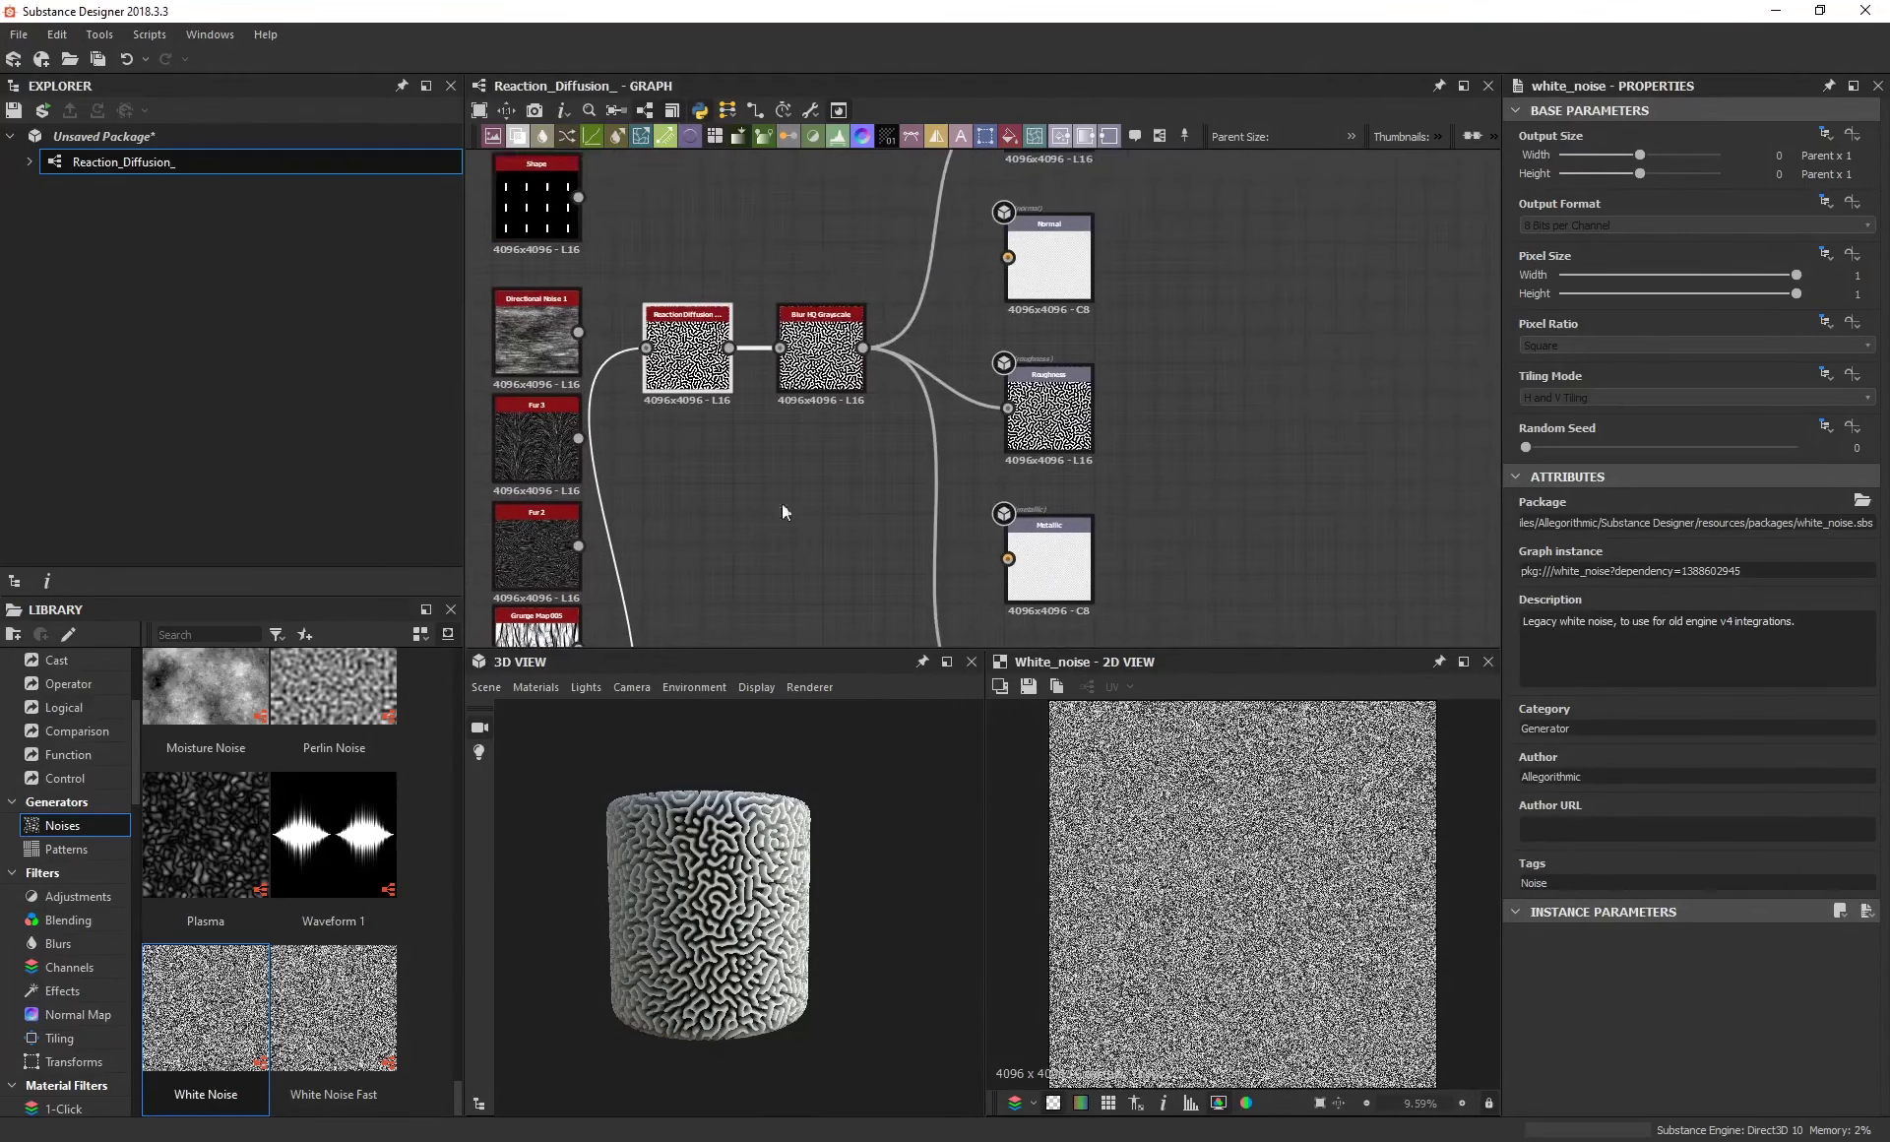
{"action": "left_click_drag", "start_coordinate": [837, 354], "coordinate": [853, 354]}
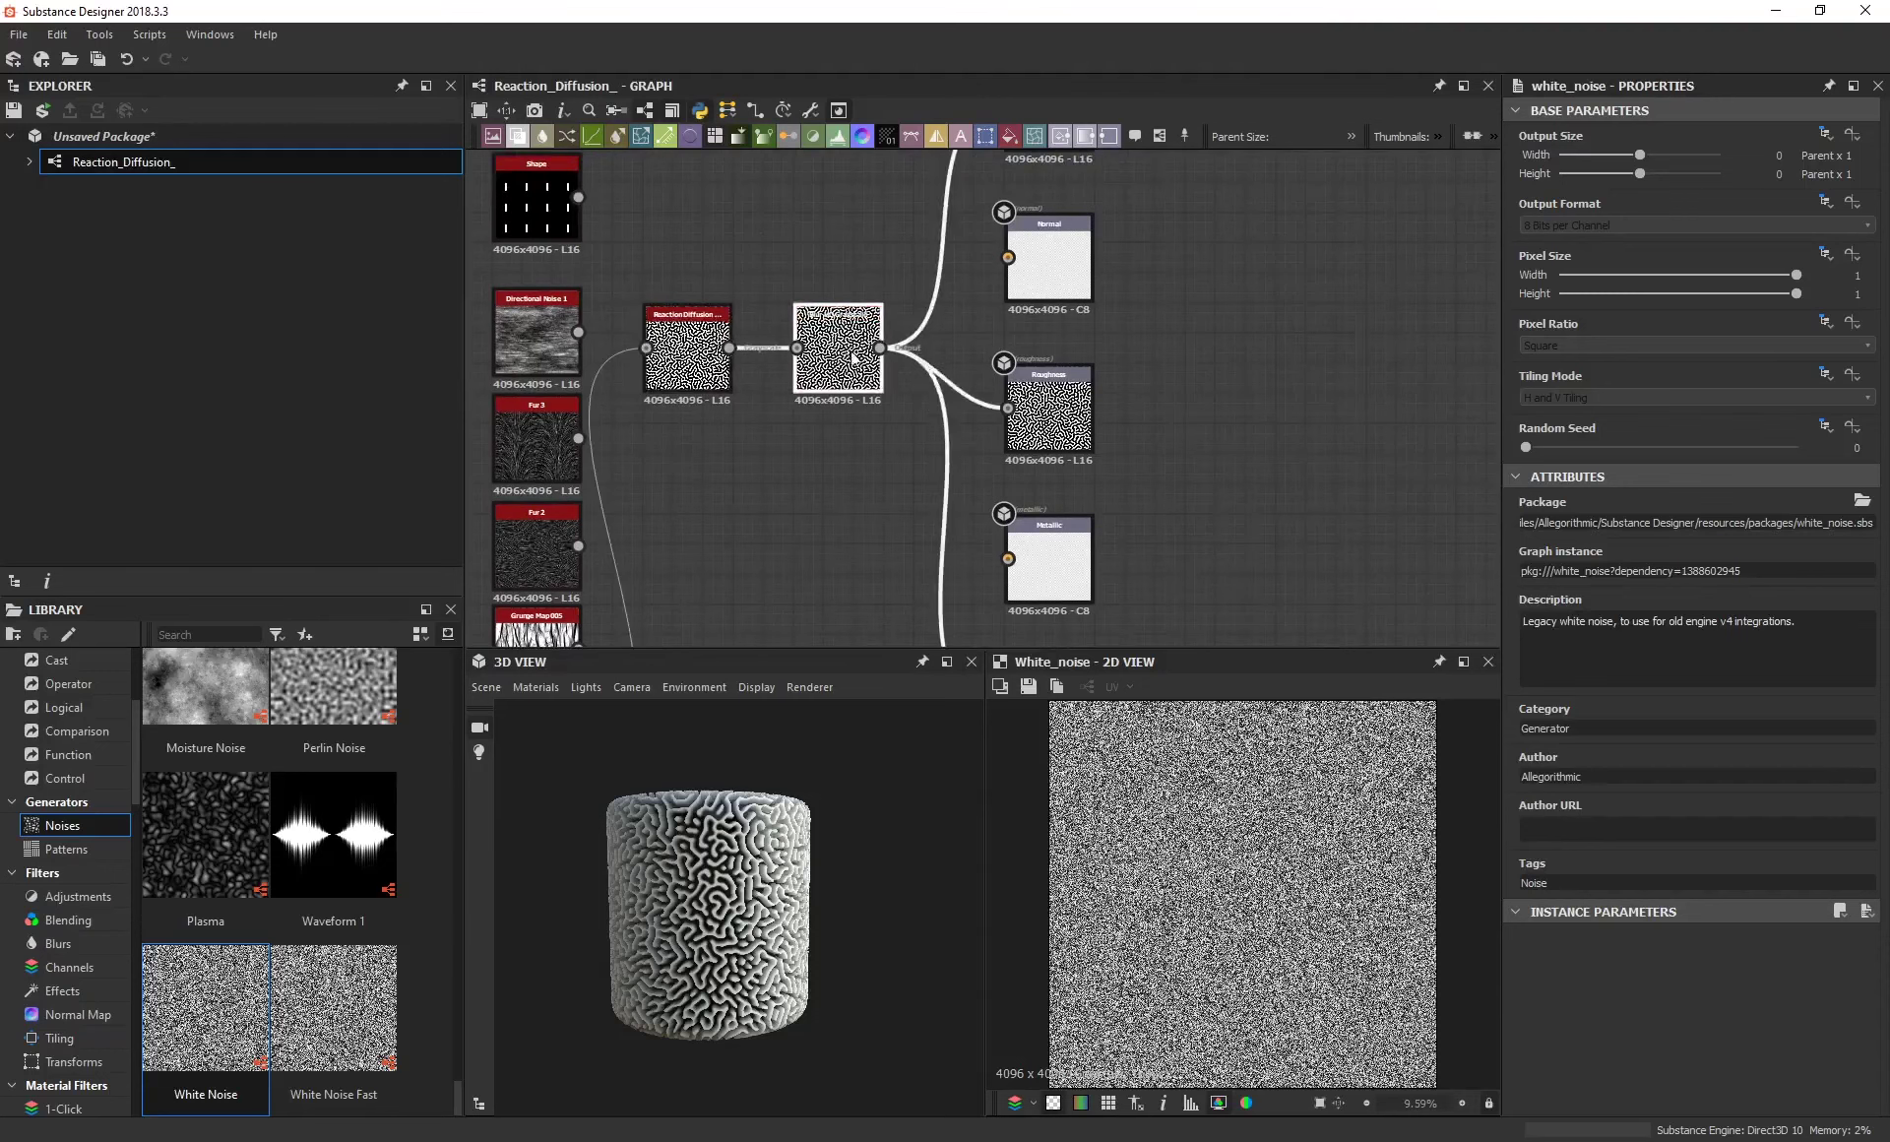
Set the Blur HQ Grayscale node's Output Format to Absolute with 16 Bits per Channel.
{"action": "scroll", "coordinate": [742, 341], "scroll_direction": "up", "scroll_amount": 2}
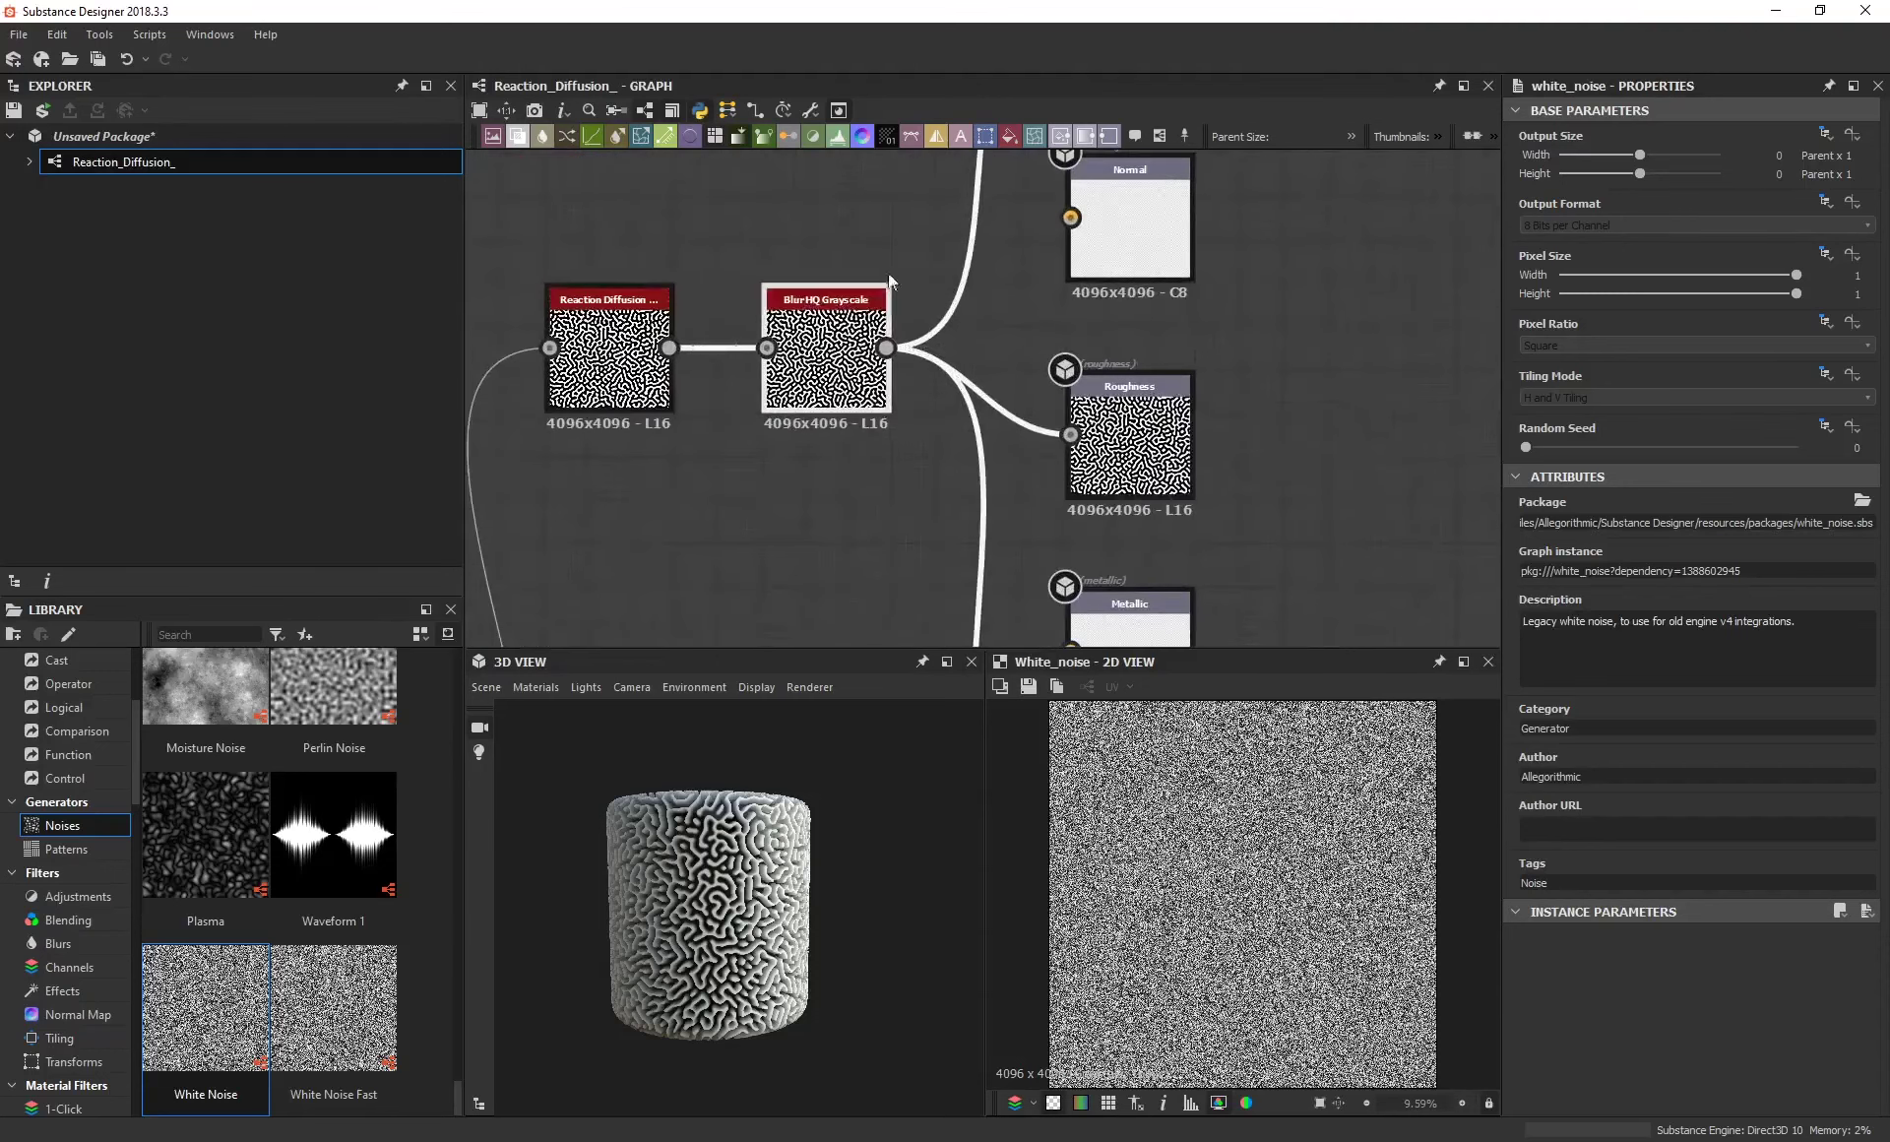
{"action": "middle_click_drag", "start_coordinate": [865, 245], "coordinate": [853, 274]}
{"action": "scroll", "coordinate": [852, 465], "scroll_direction": "up", "scroll_amount": 1}
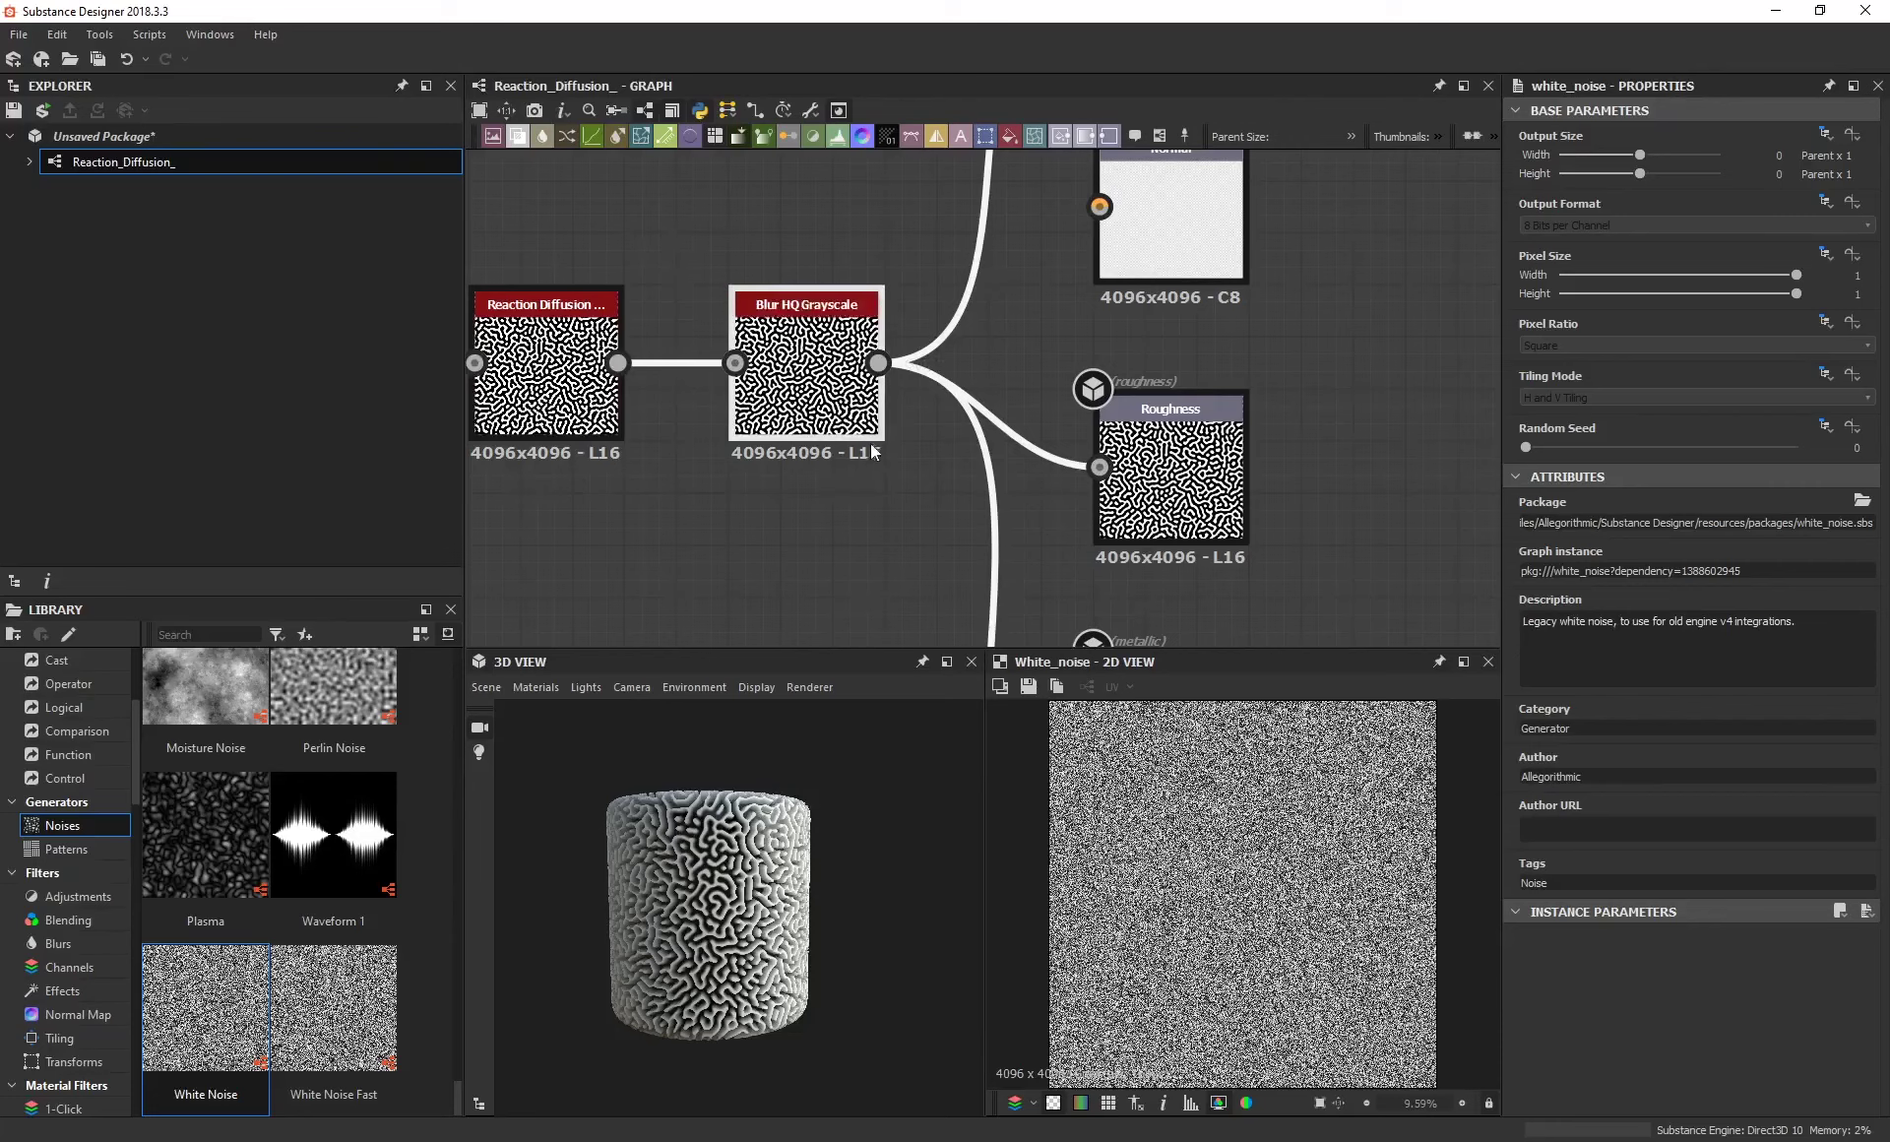
{"action": "left_click", "coordinate": [840, 377]}
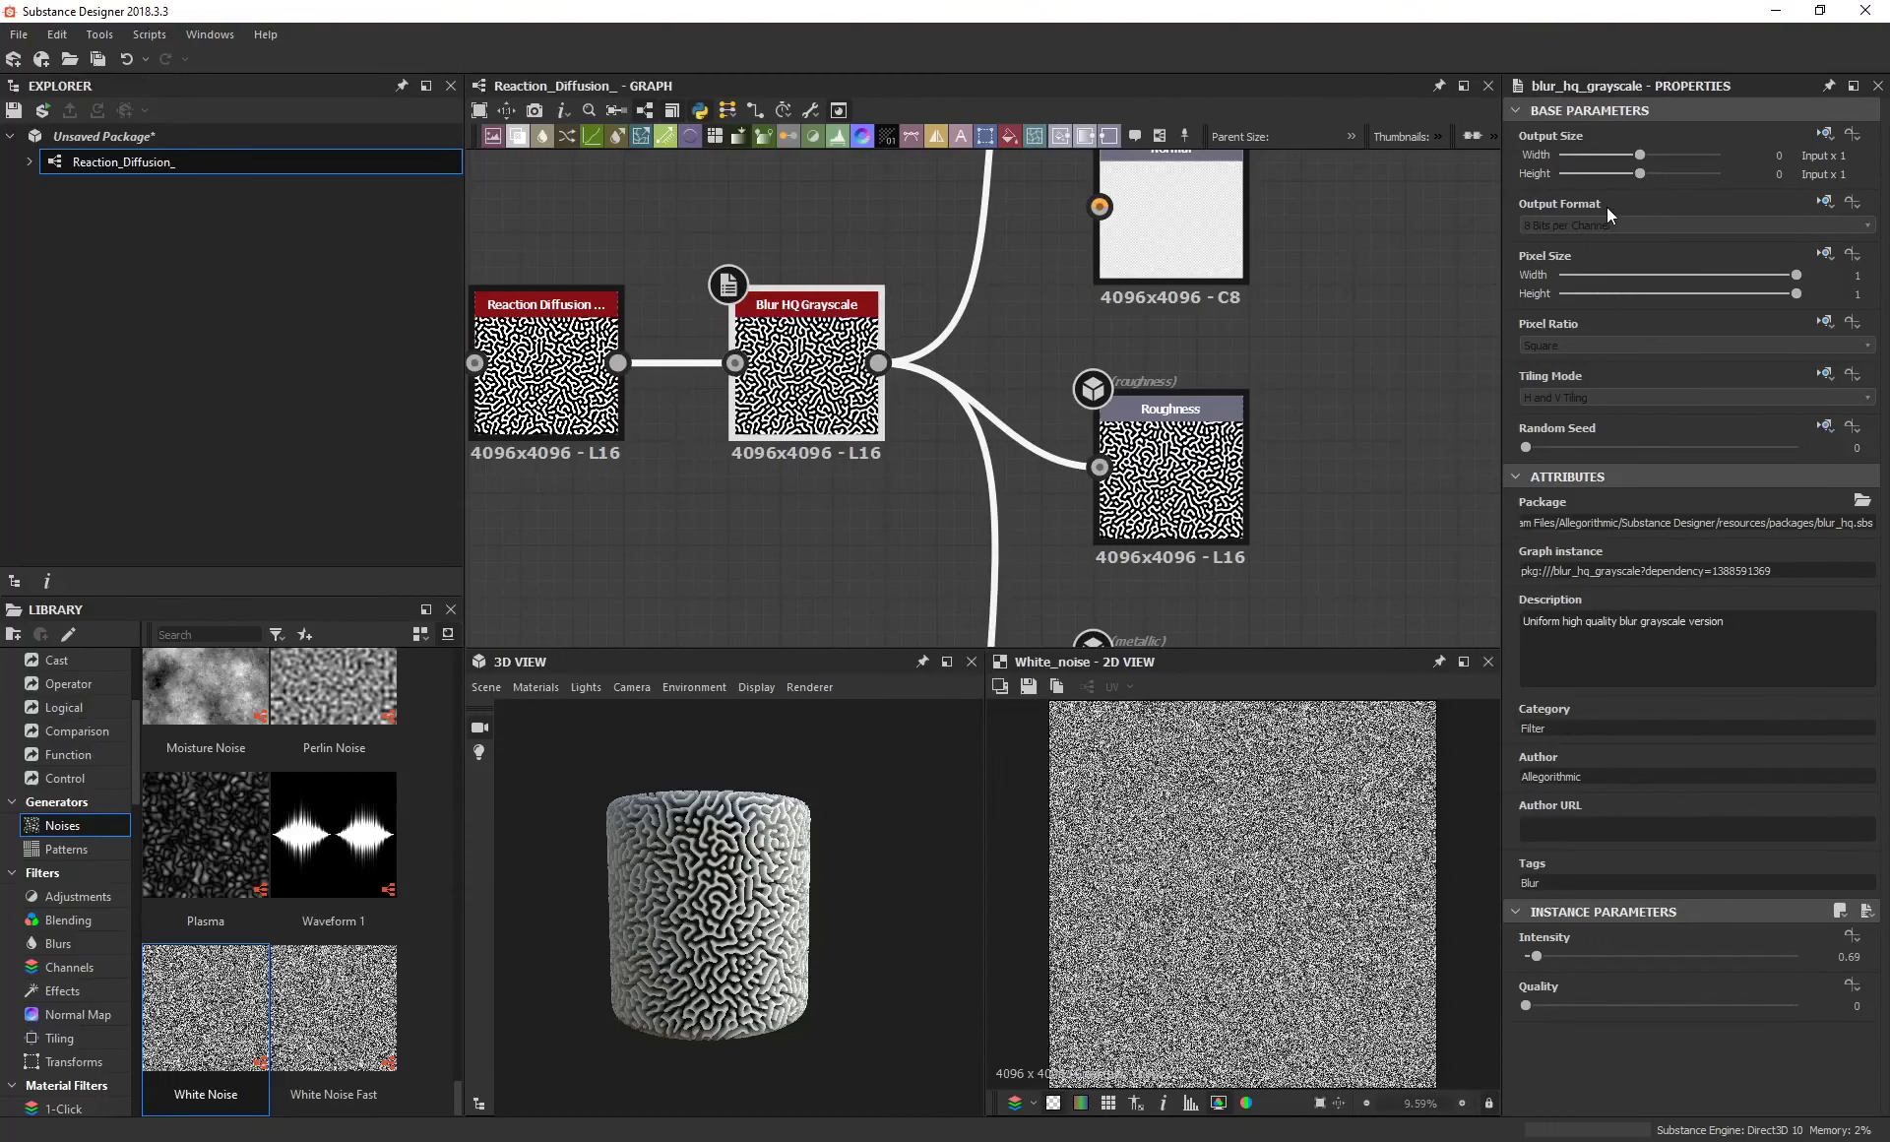
{"action": "mouse_move", "coordinate": [1607, 207]}
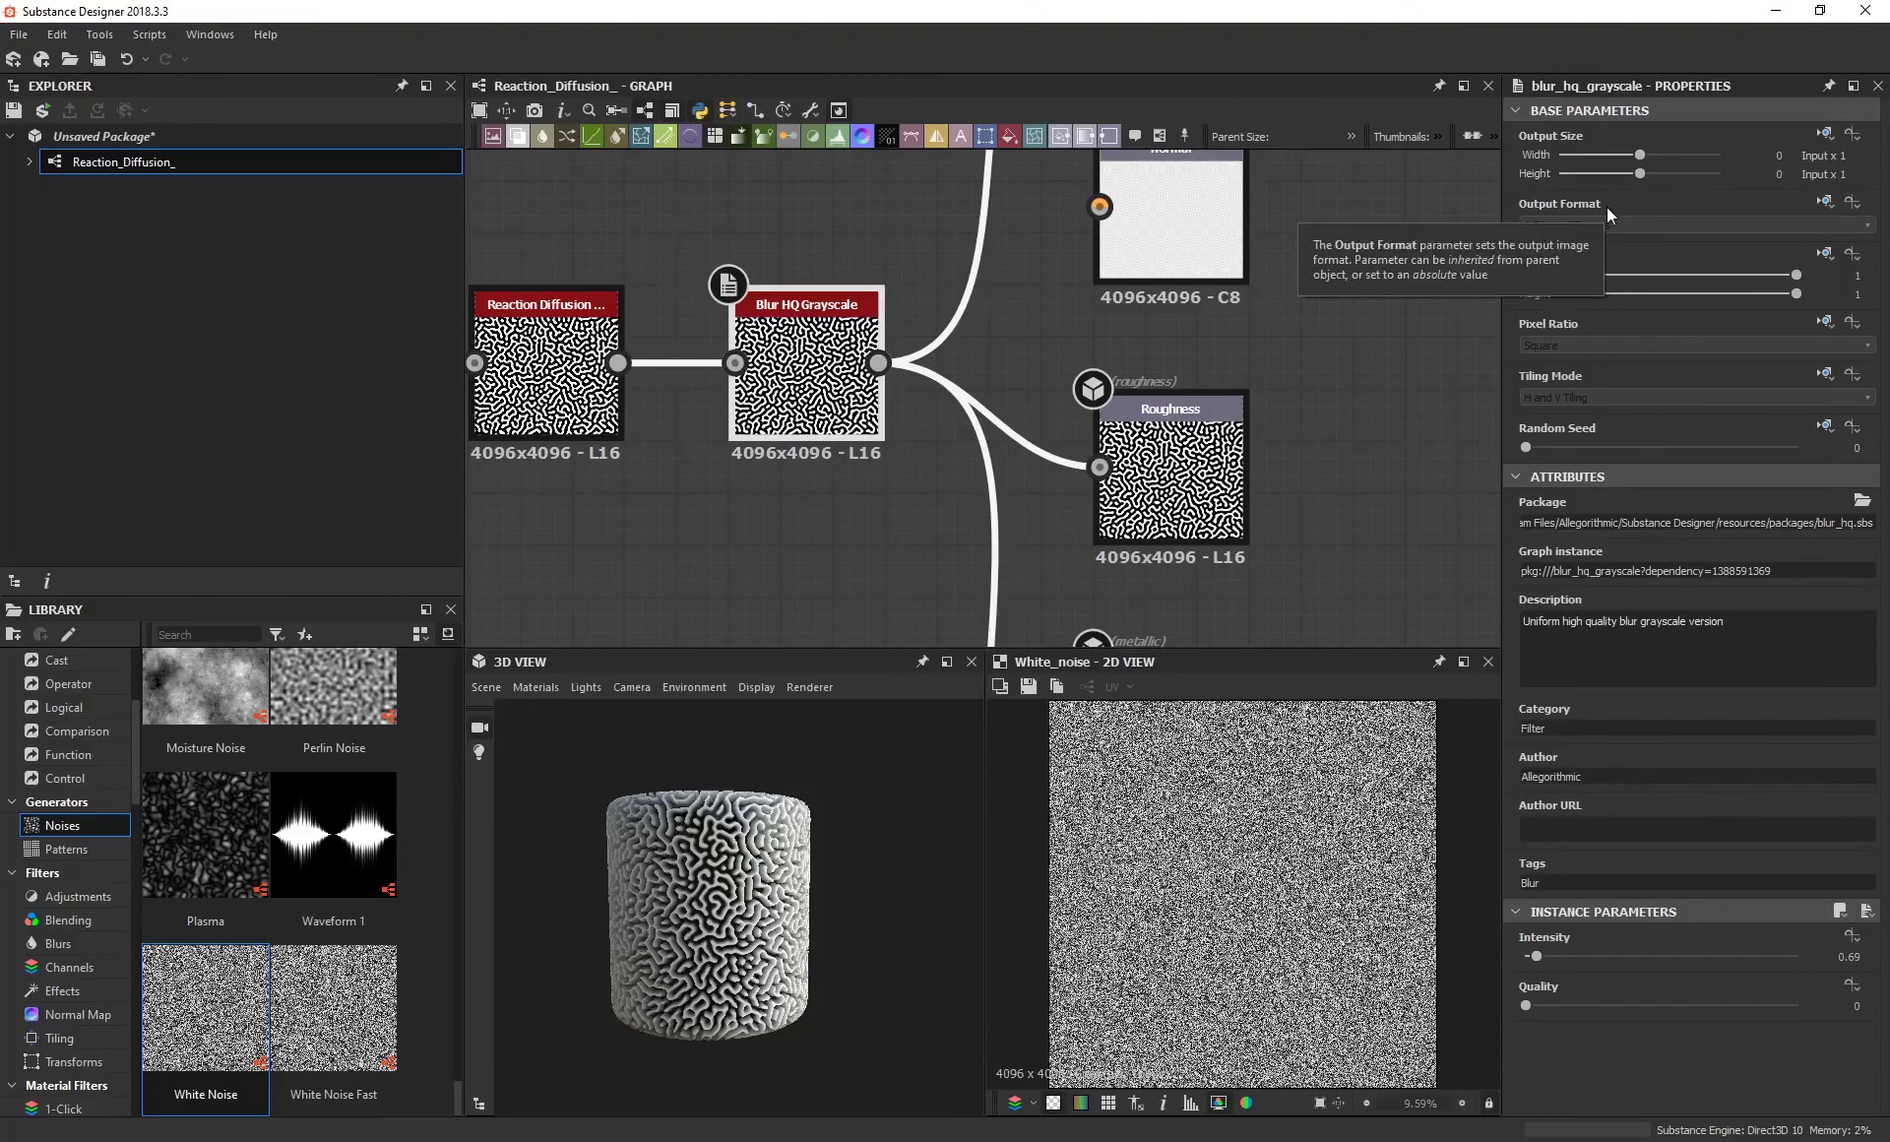
{"action": "left_click", "coordinate": [1825, 202]}
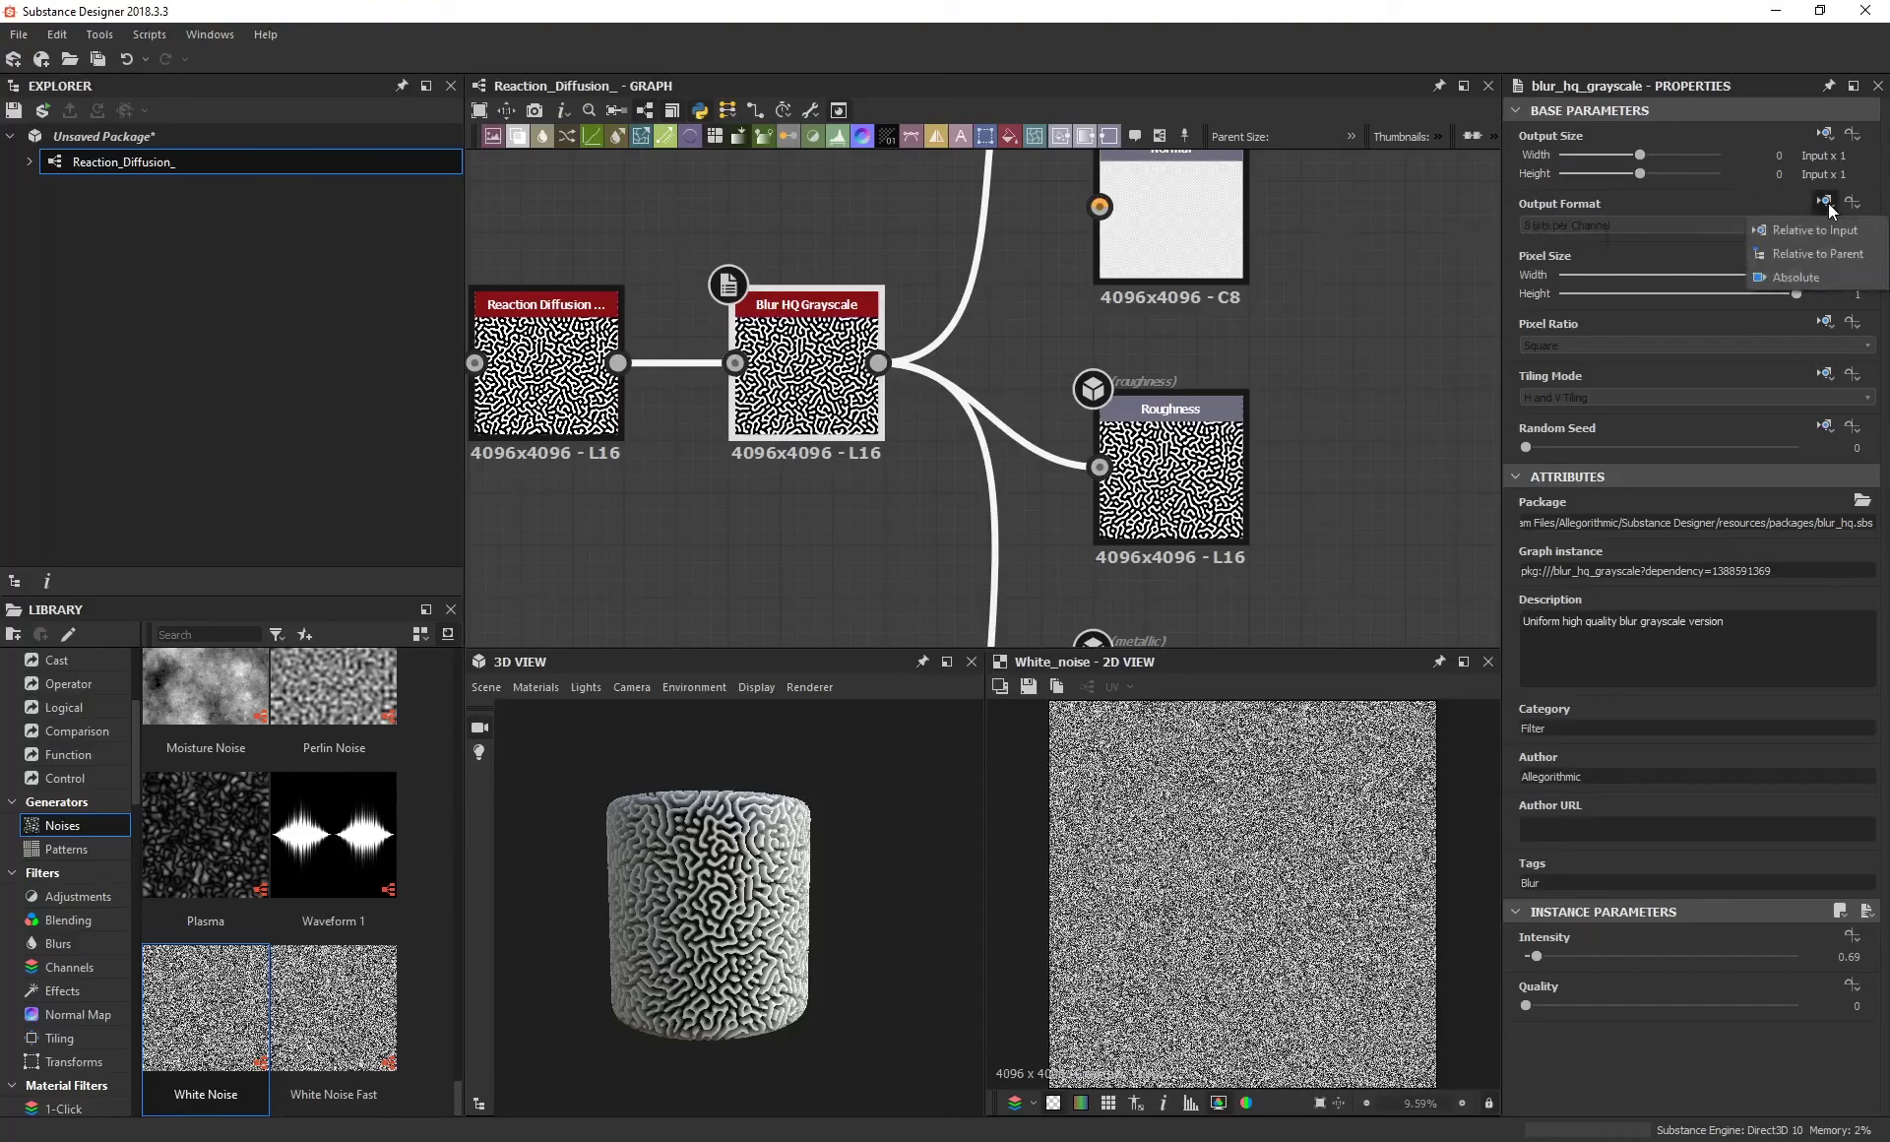
{"action": "left_click", "coordinate": [1792, 279]}
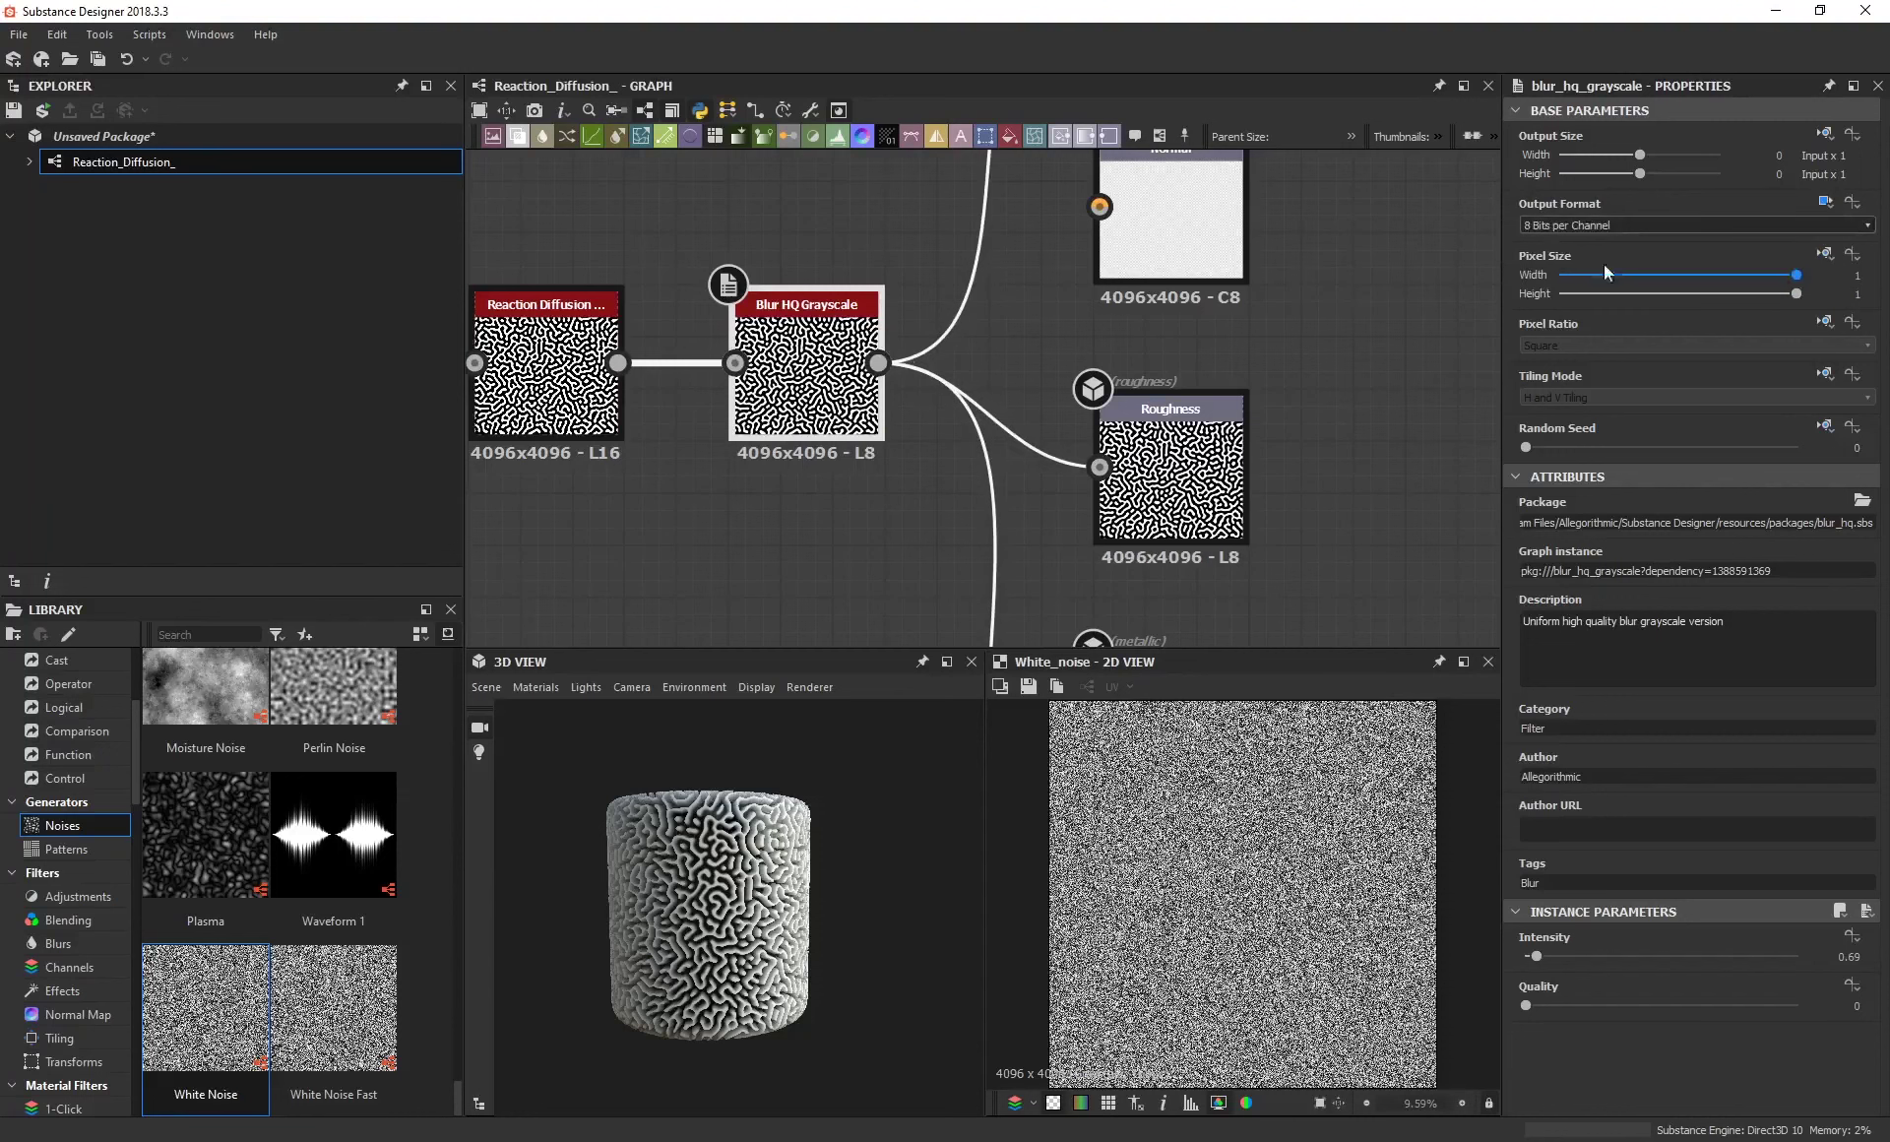
{"action": "left_click", "coordinate": [1541, 225]}
{"action": "left_click", "coordinate": [1555, 254]}
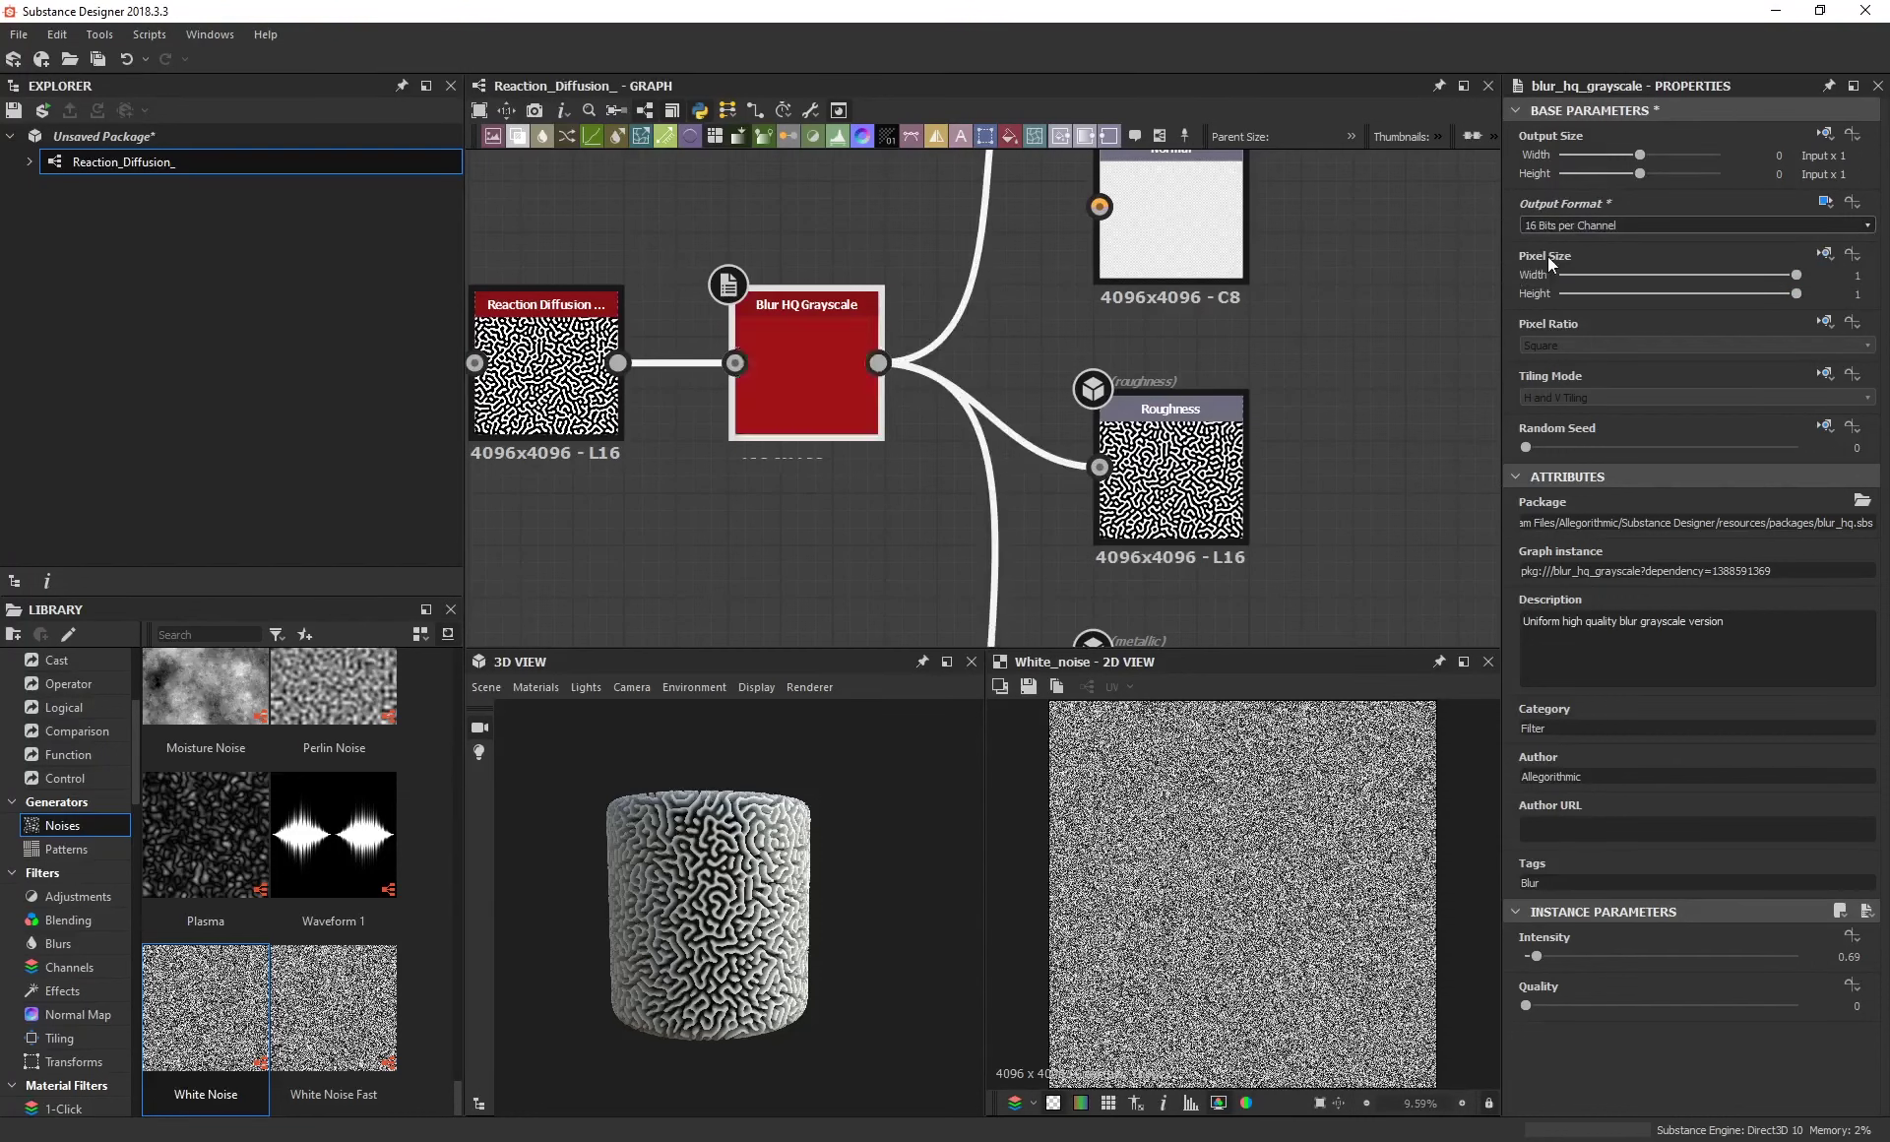
Move the Blur HQ Grayscale node slightly farther from the Reaction Diffusion node and examine the cylinder's displaced surface.
{"action": "left_click_drag", "start_coordinate": [830, 365], "coordinate": [856, 366]}
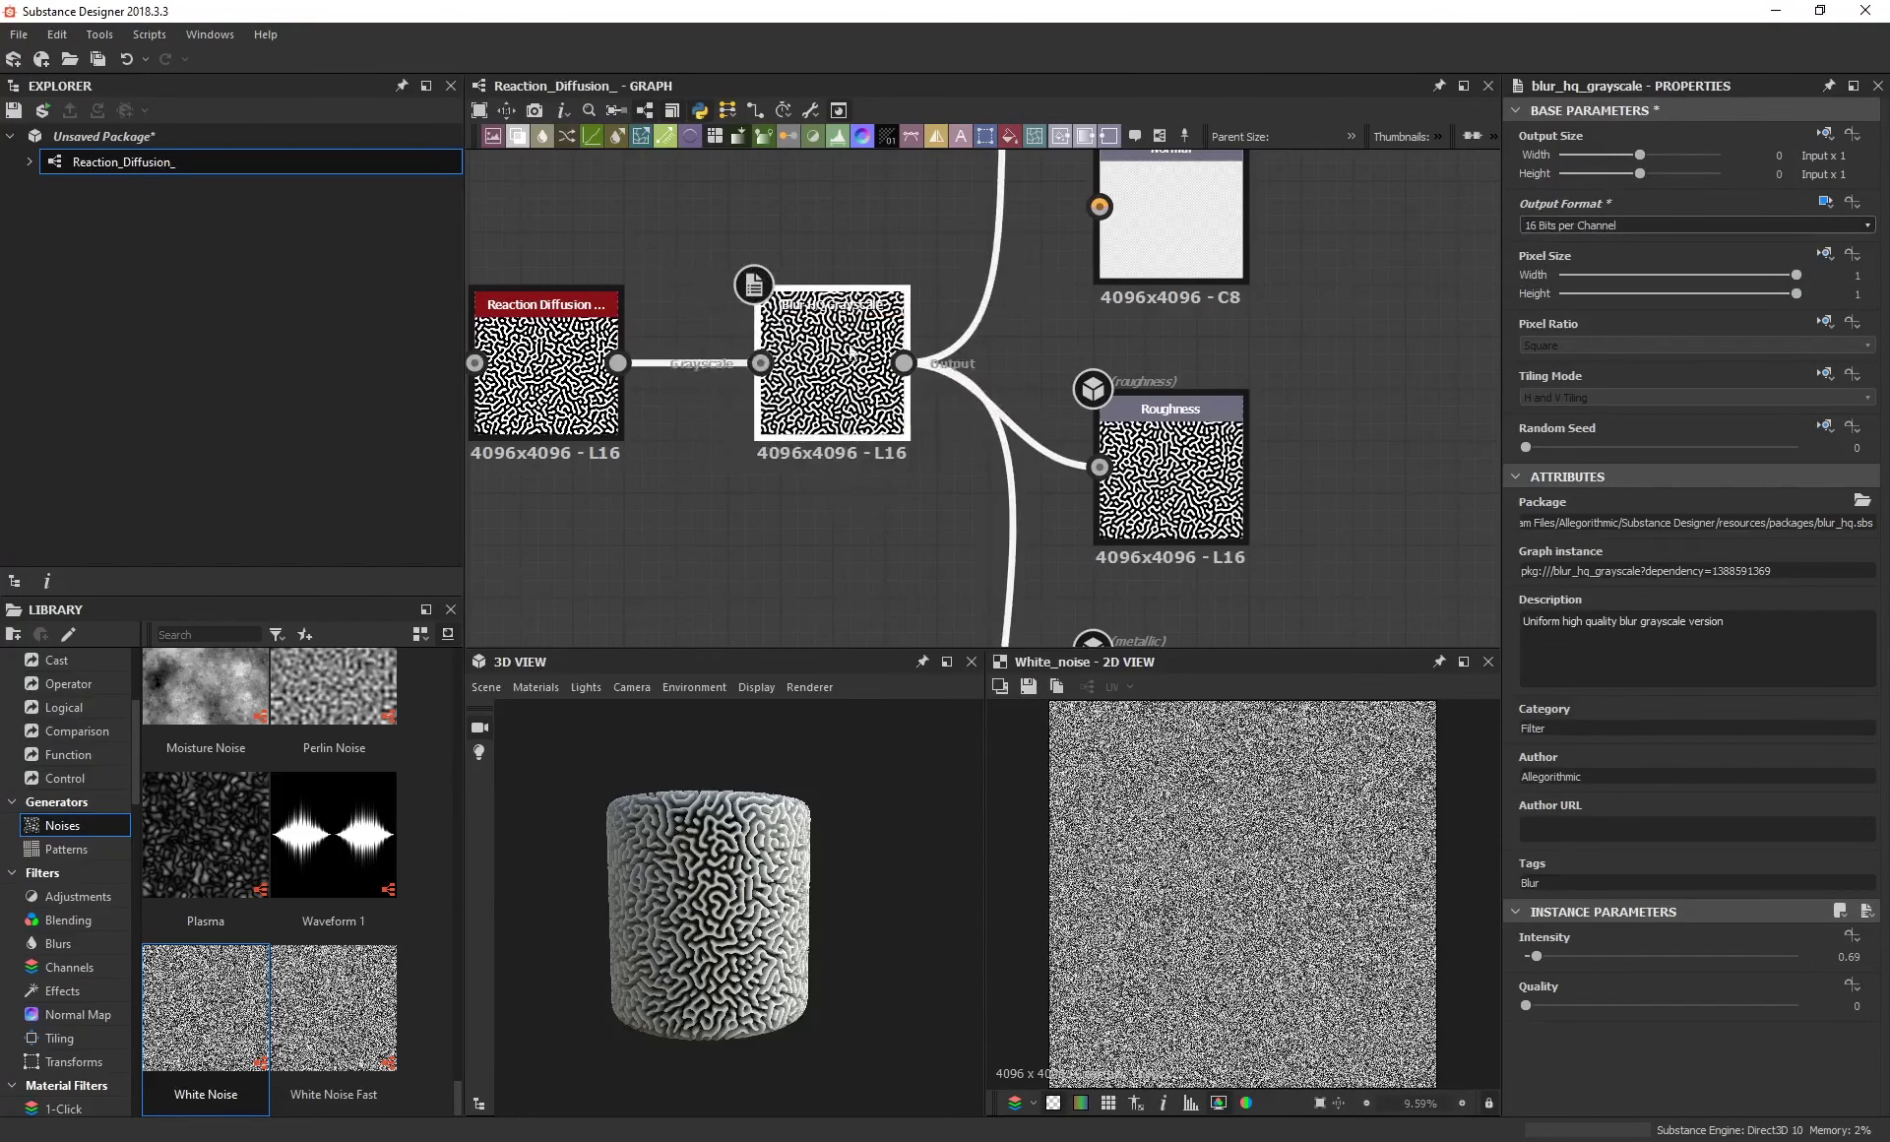
{"action": "middle_click_drag", "start_coordinate": [972, 313], "coordinate": [999, 363]}
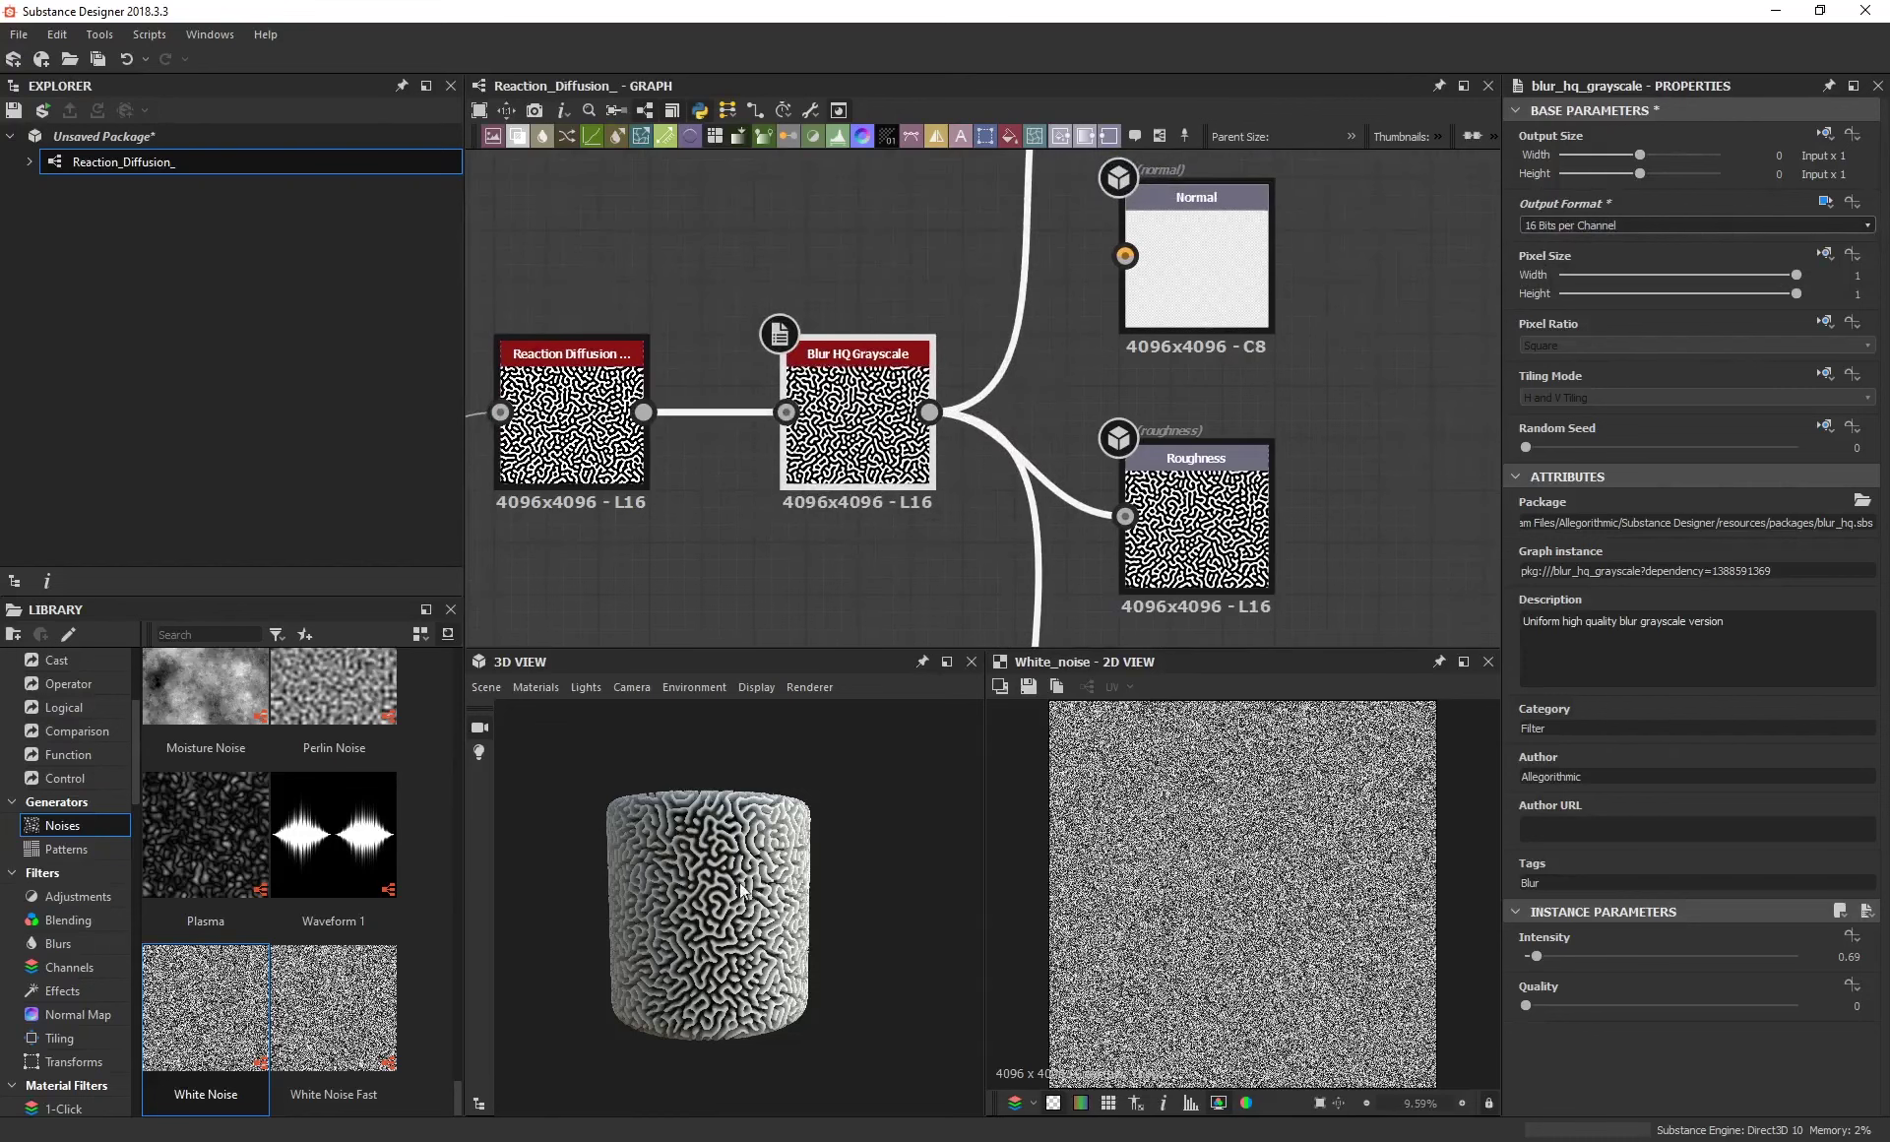
{"action": "left_click_drag", "start_coordinate": [740, 890], "coordinate": [640, 766]}
{"action": "scroll", "coordinate": [682, 900], "scroll_direction": "up", "scroll_amount": 5}
{"action": "scroll", "coordinate": [681, 900], "scroll_direction": "down", "scroll_amount": 4}
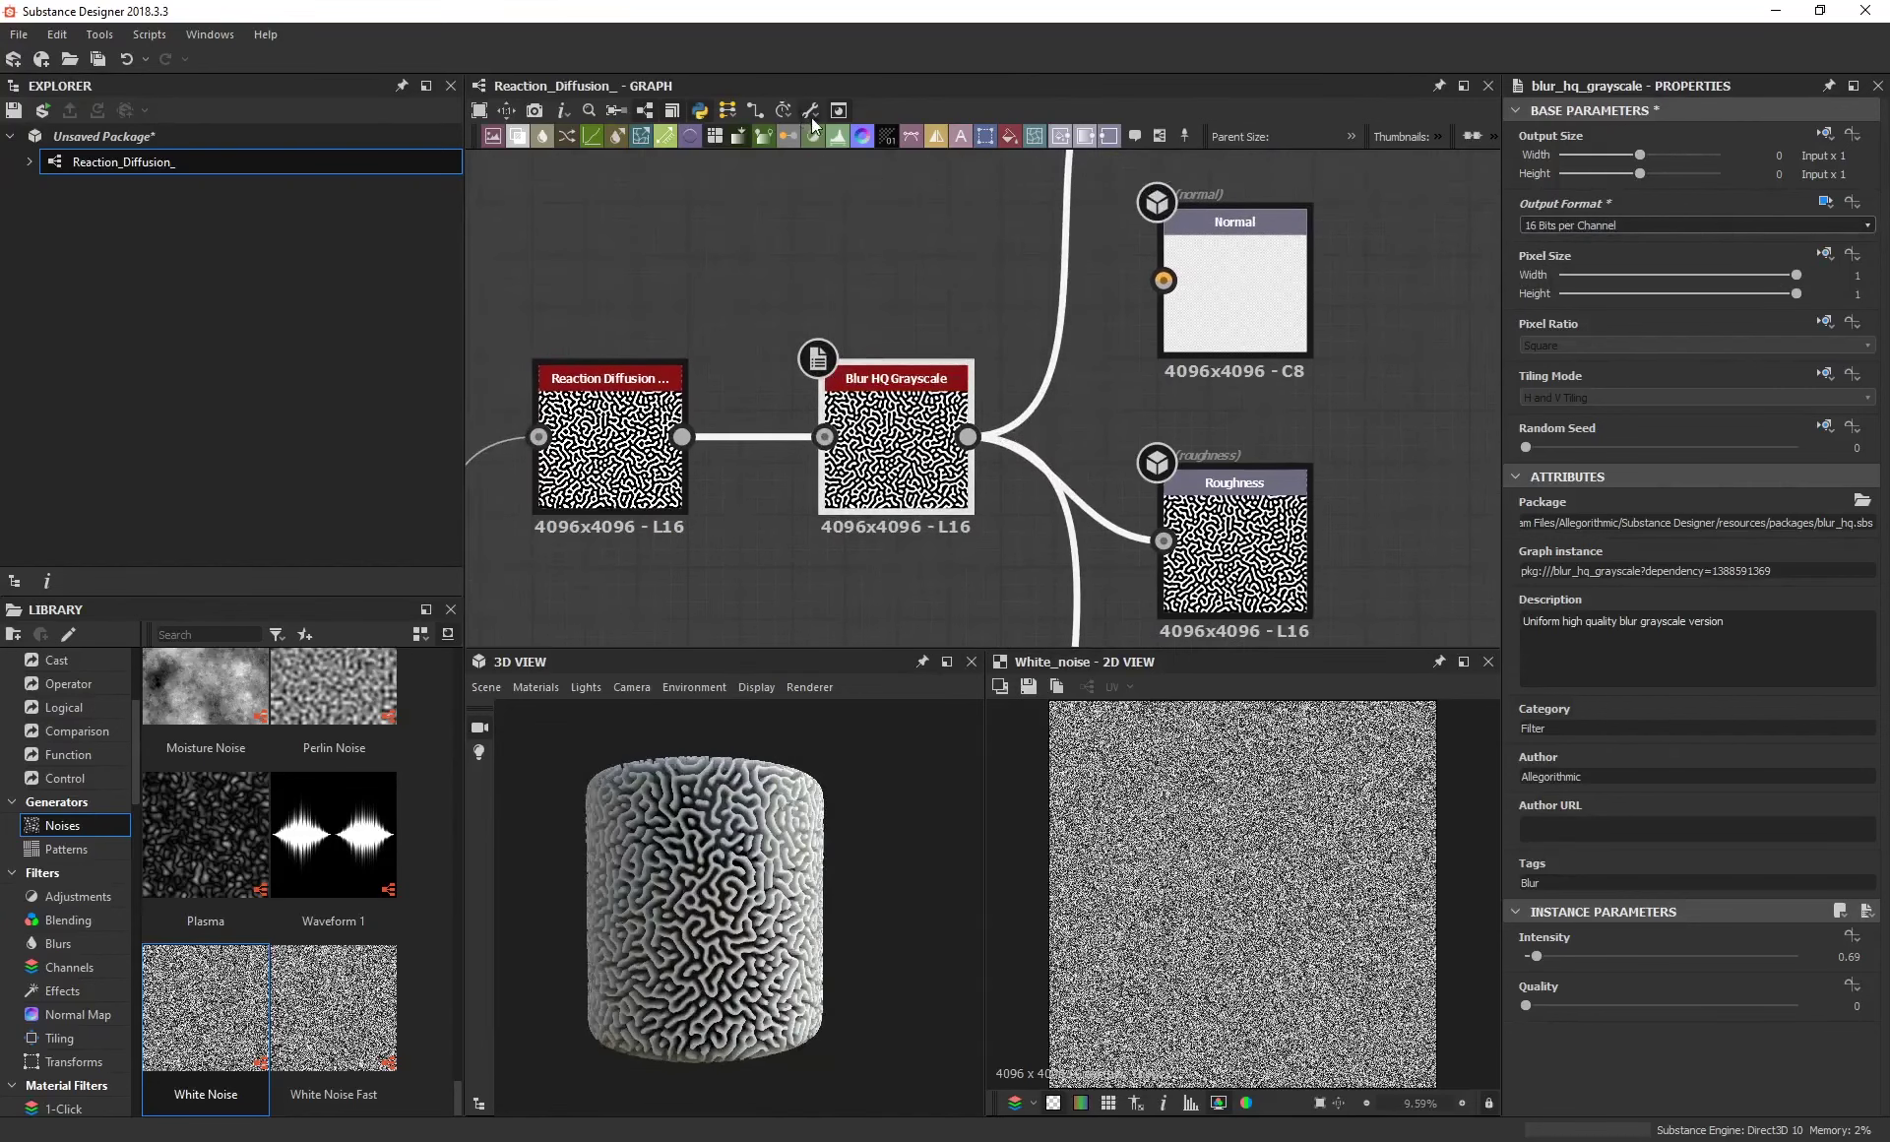
Export only the graph's height output to the desktop as a Tagged Image File Format file, excluding basecolor, normal, roughness and metallic.
{"action": "left_click", "coordinate": [811, 114]}
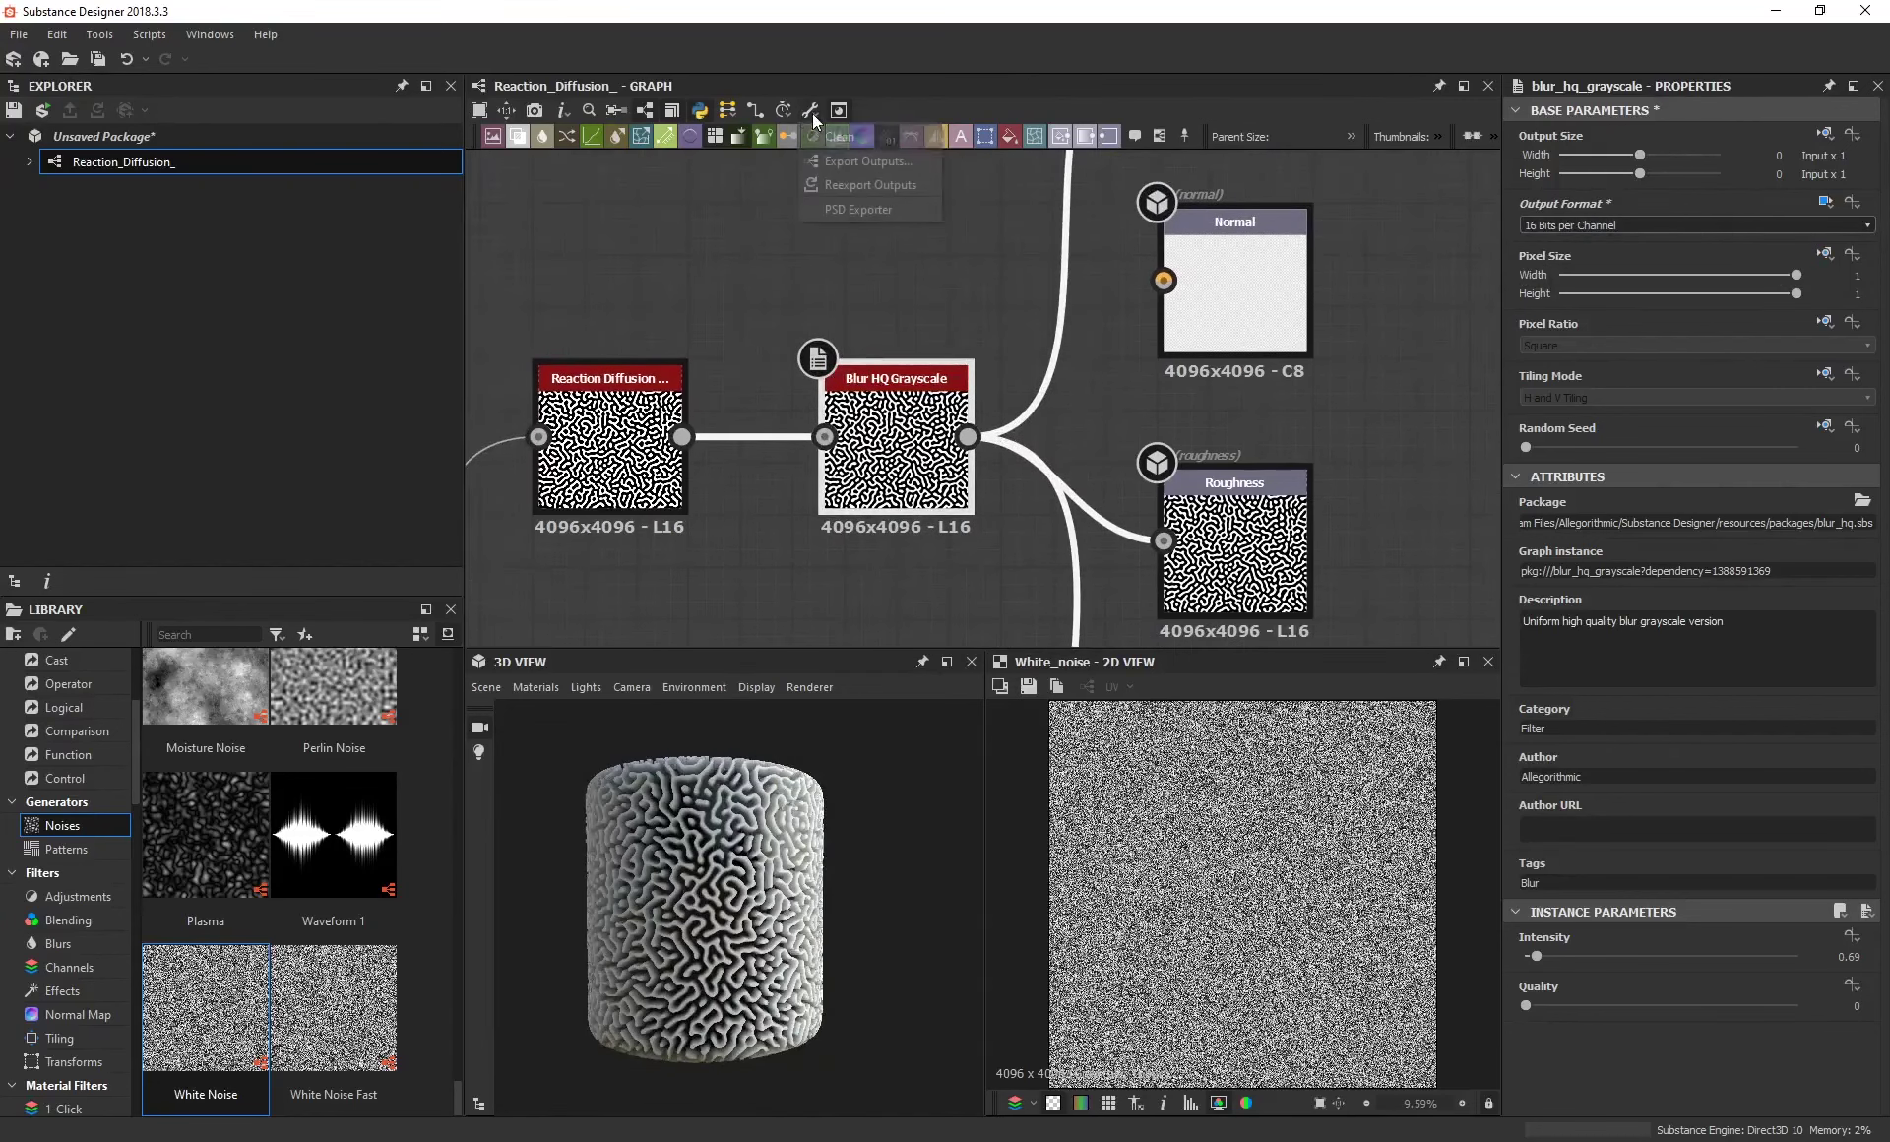
{"action": "left_click", "coordinate": [878, 171]}
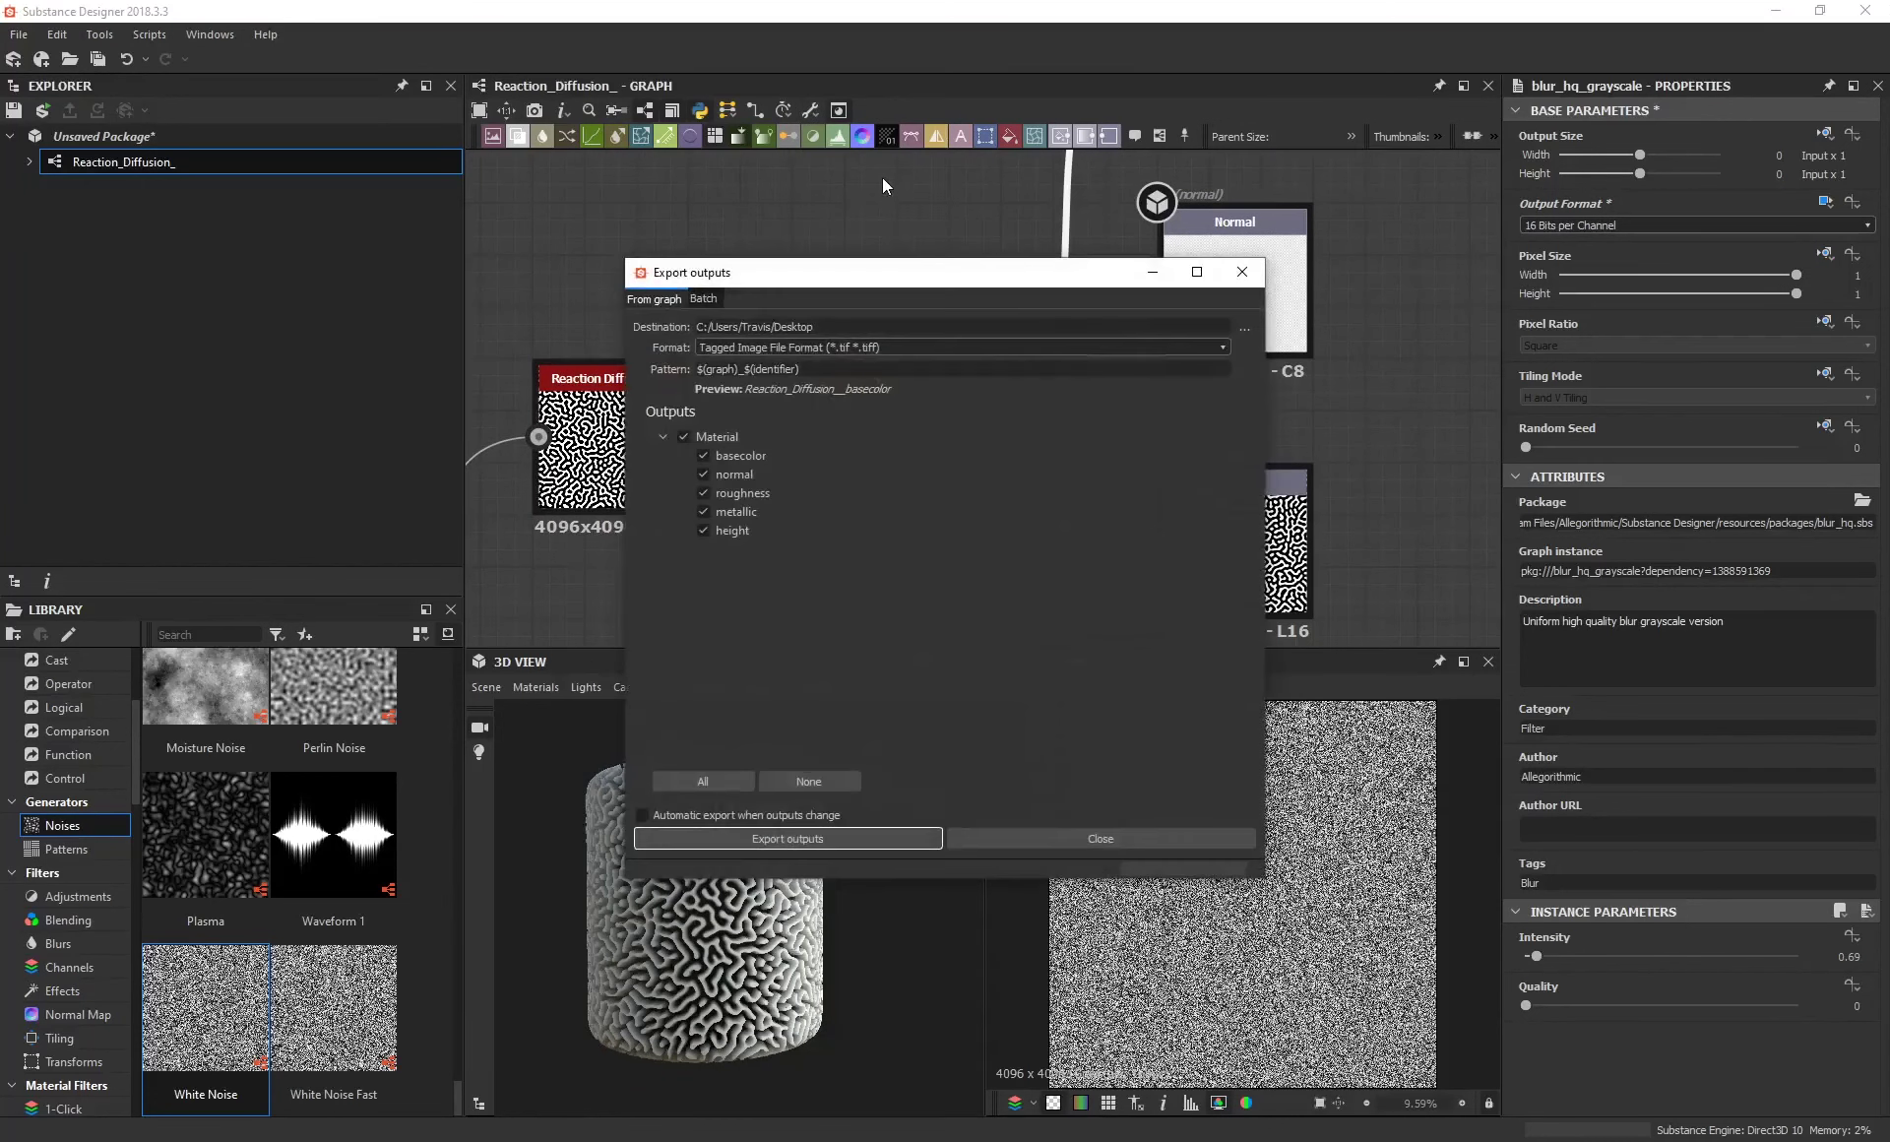
{"action": "left_click_drag", "start_coordinate": [821, 268], "coordinate": [1441, 223]}
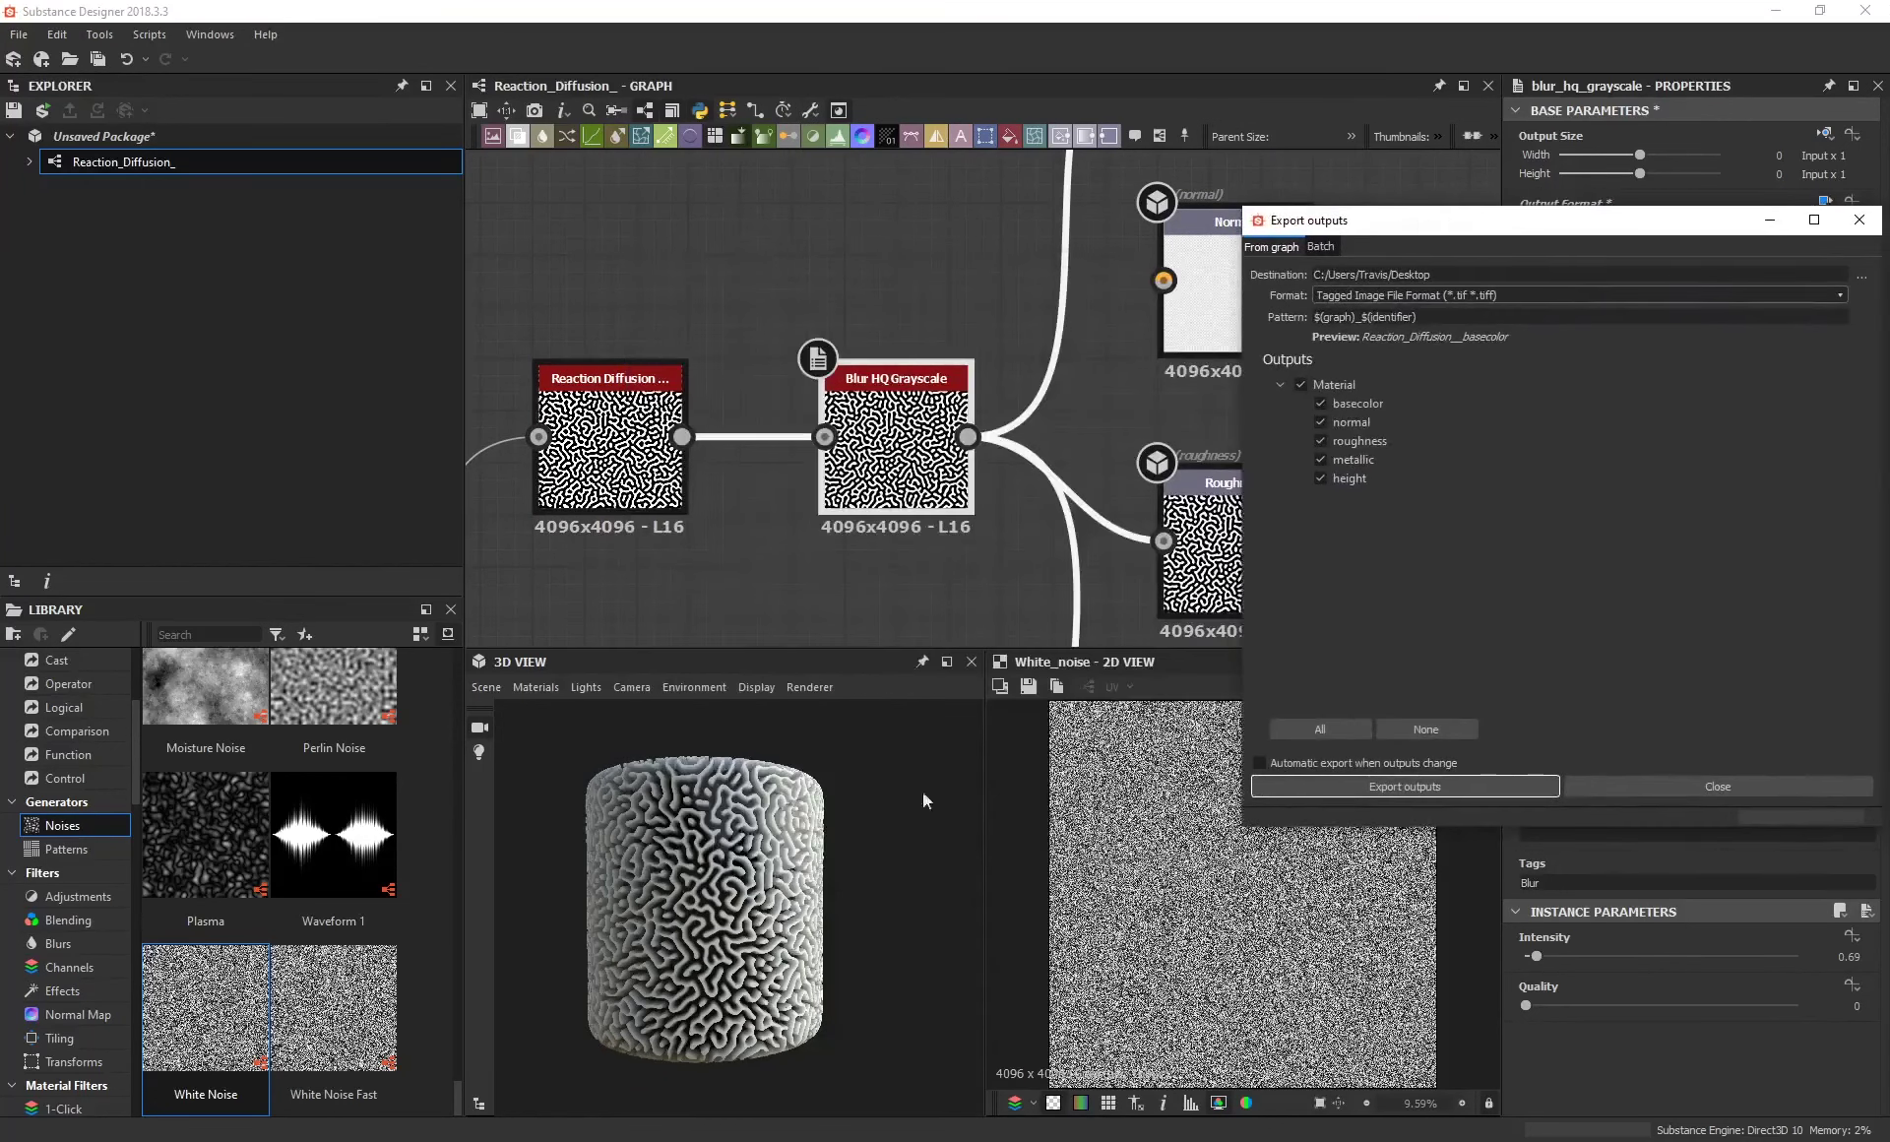
{"action": "left_click", "coordinate": [1323, 402]}
{"action": "left_click", "coordinate": [1324, 421]}
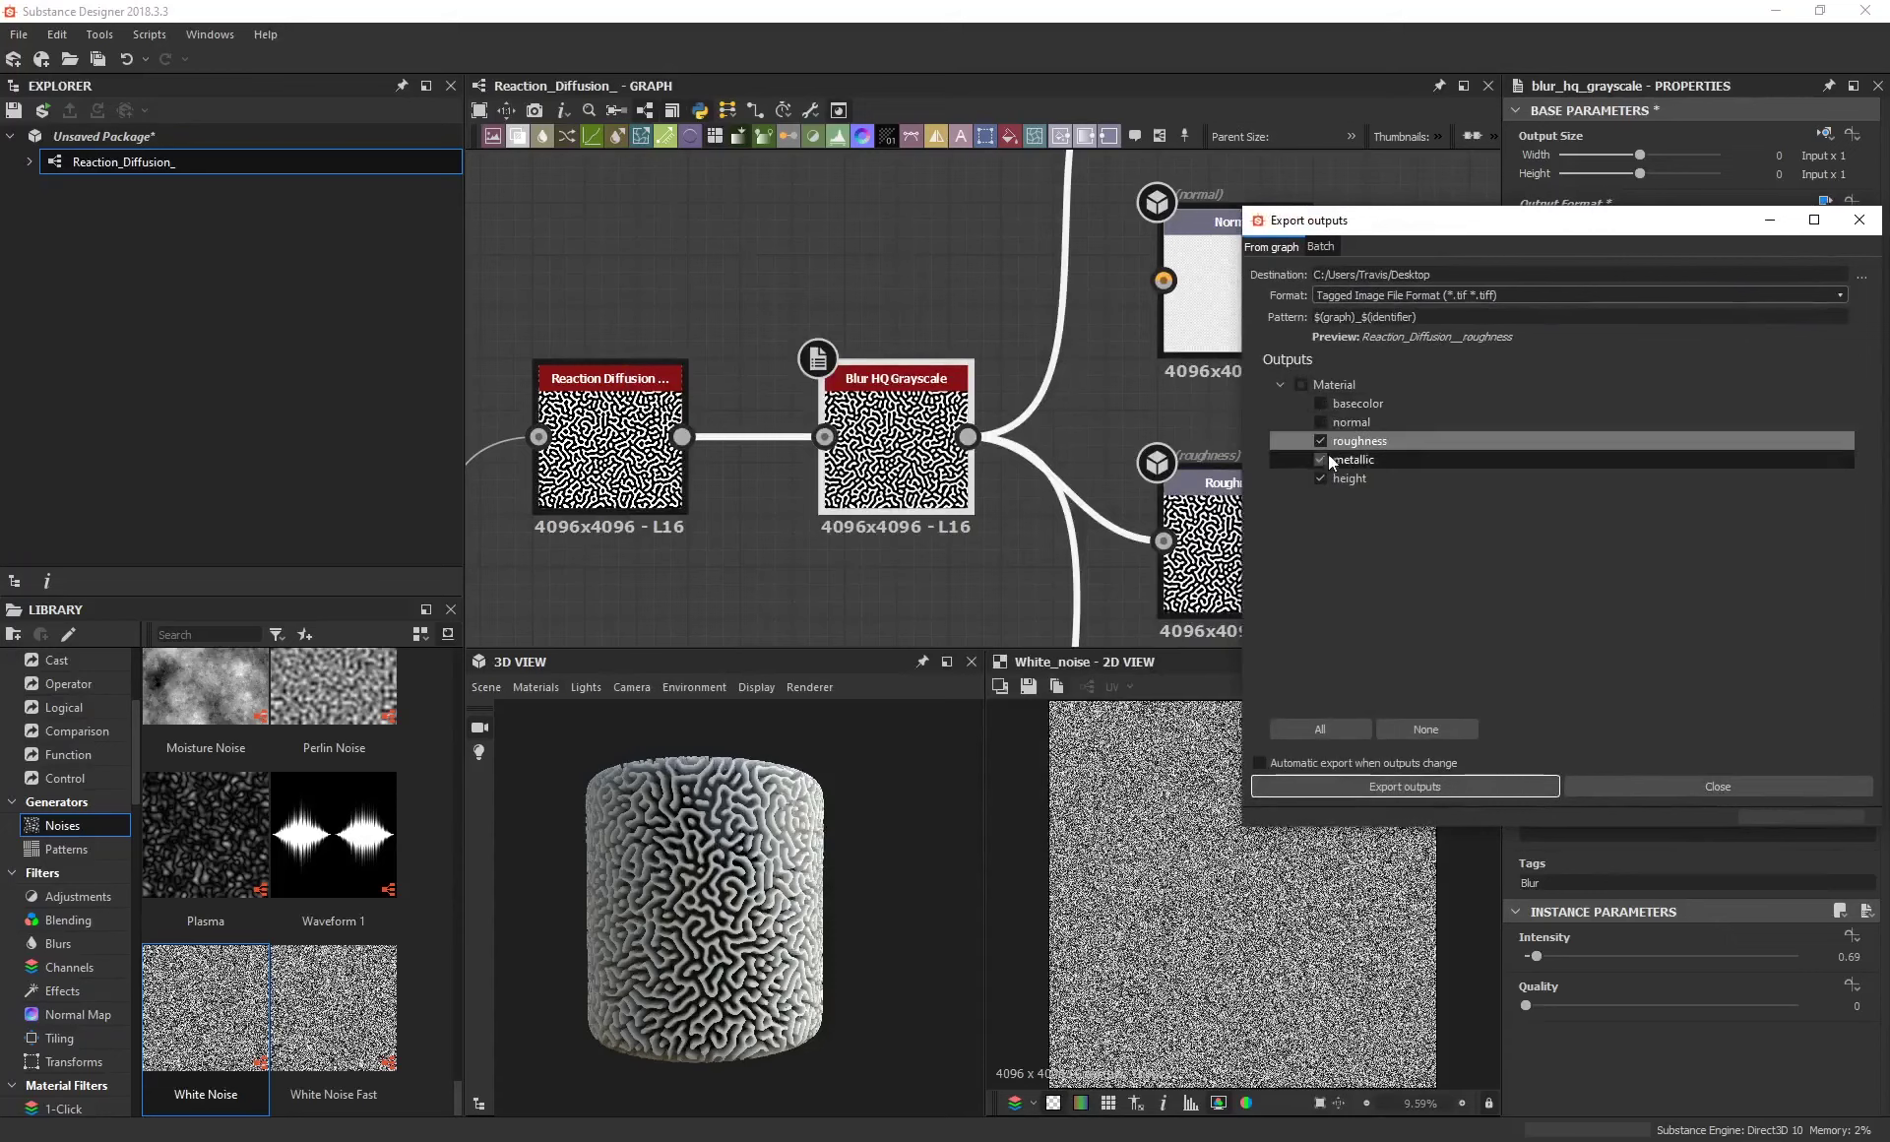
{"action": "left_click", "coordinate": [1325, 458]}
{"action": "left_click", "coordinate": [1322, 441]}
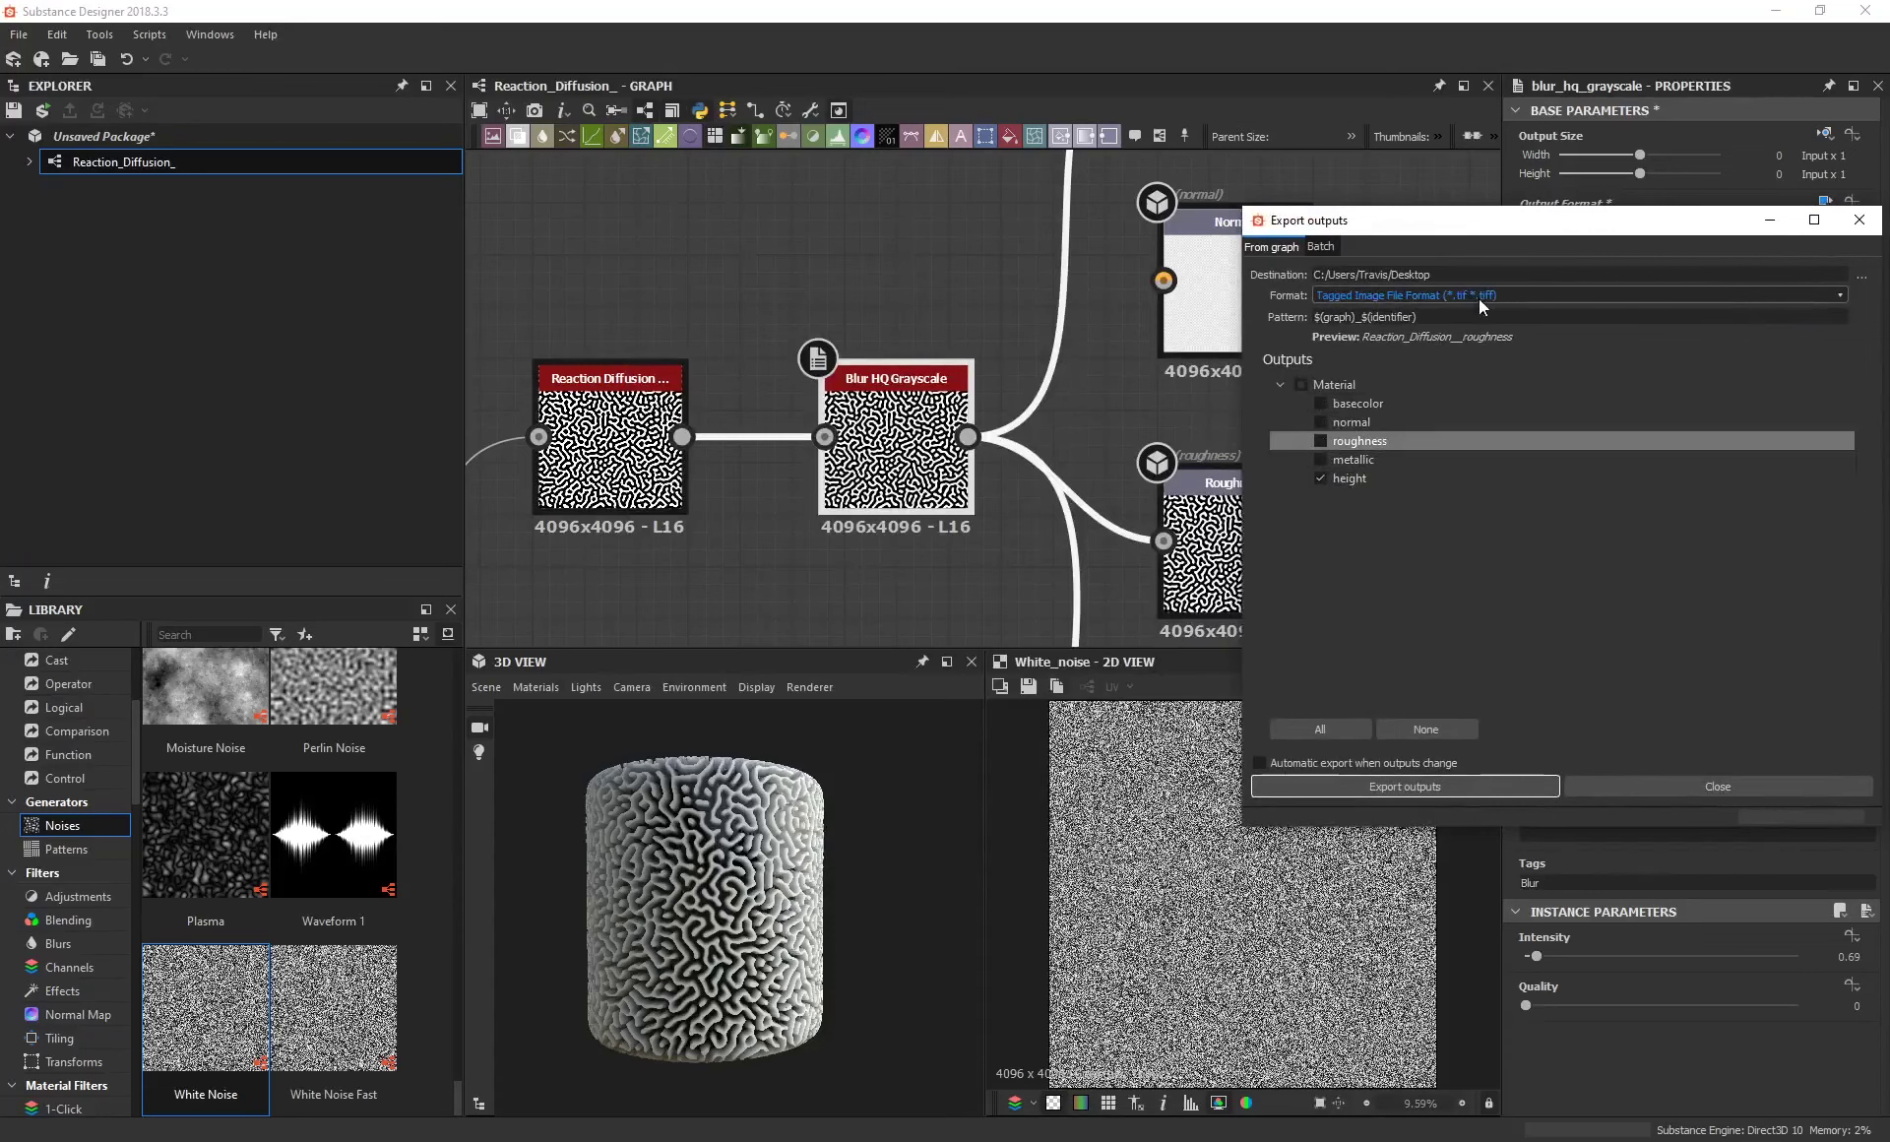
{"action": "left_click_drag", "start_coordinate": [1414, 223], "coordinate": [1360, 226]}
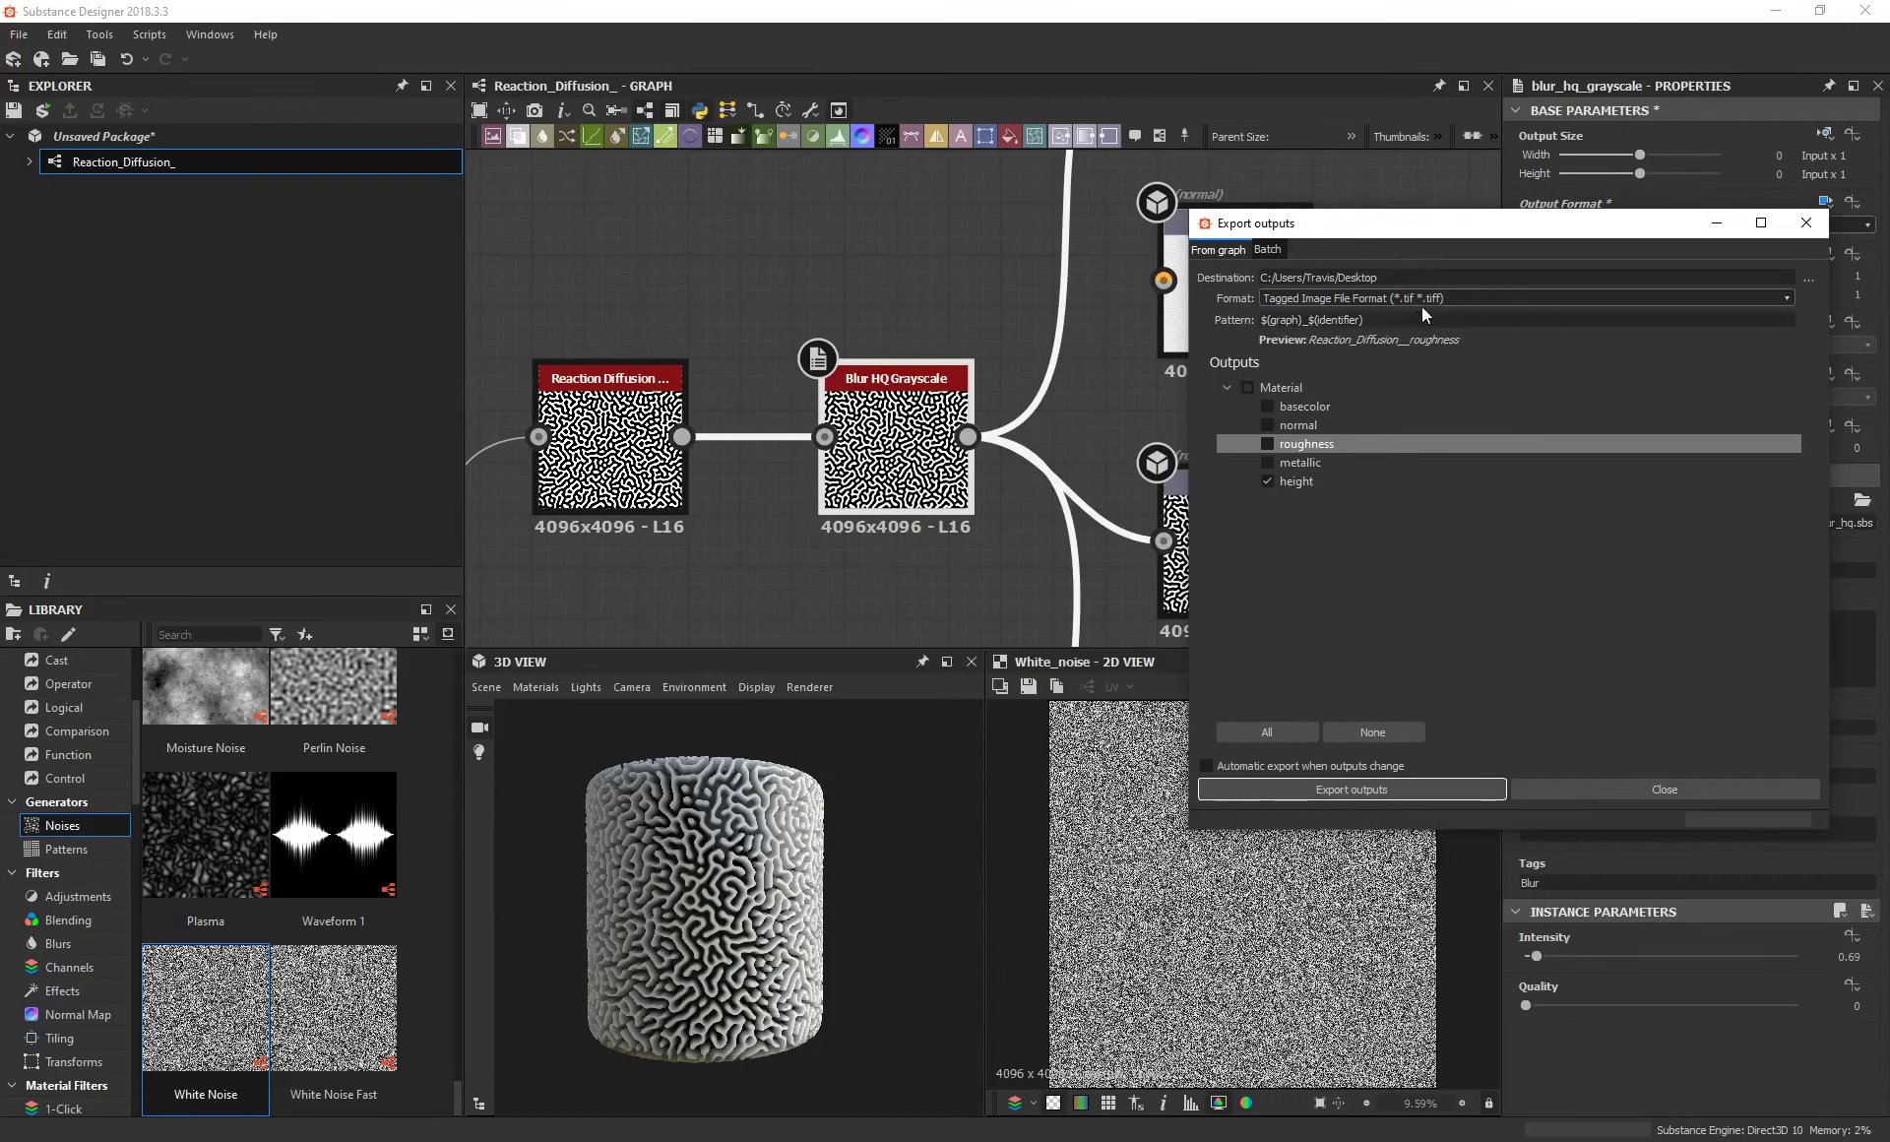
{"action": "left_click", "coordinate": [1366, 791]}
{"action": "left_click", "coordinate": [1809, 226]}
Open the exported Reaction_Diffusion__height.tif from the desktop in Windows Photo Viewer and reduce the viewer to a floating window.
{"action": "left_click", "coordinate": [1775, 11]}
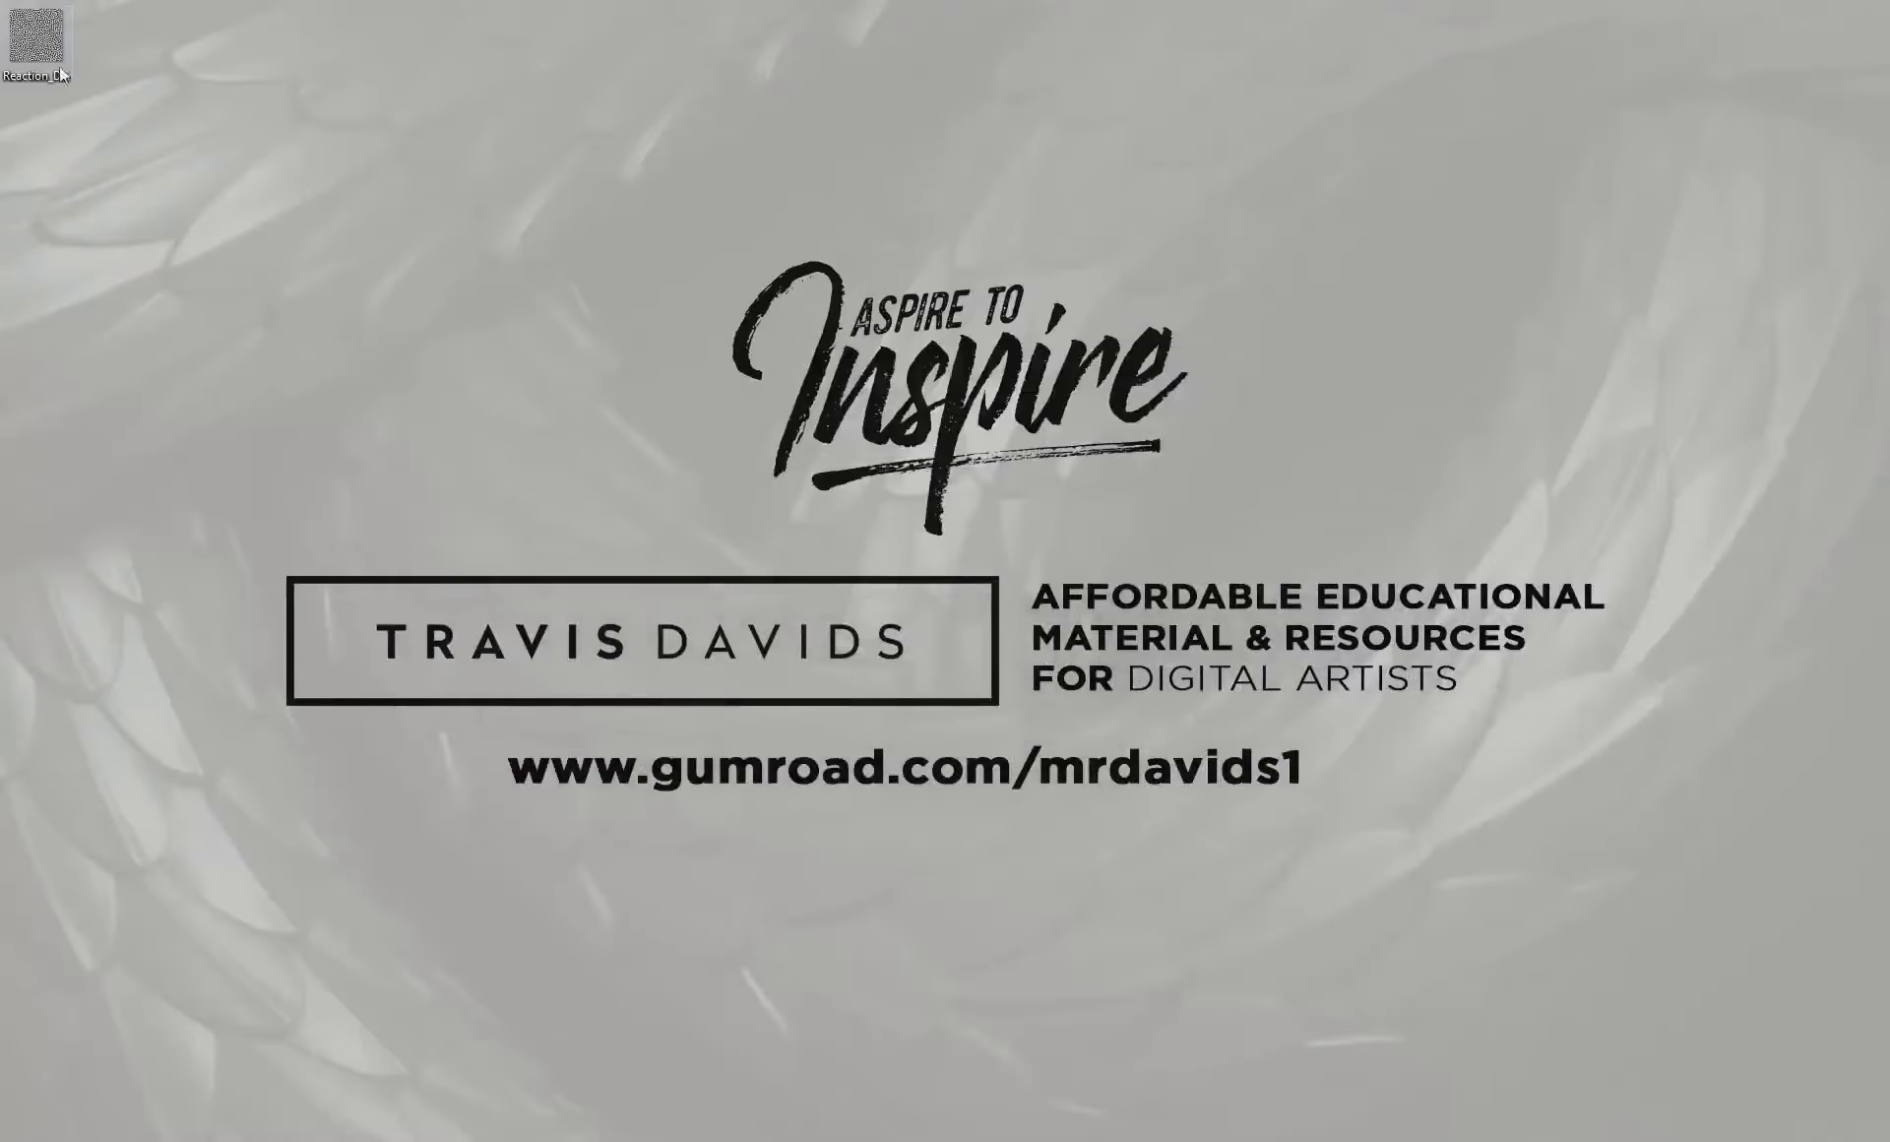
{"action": "left_click", "coordinate": [59, 73]}
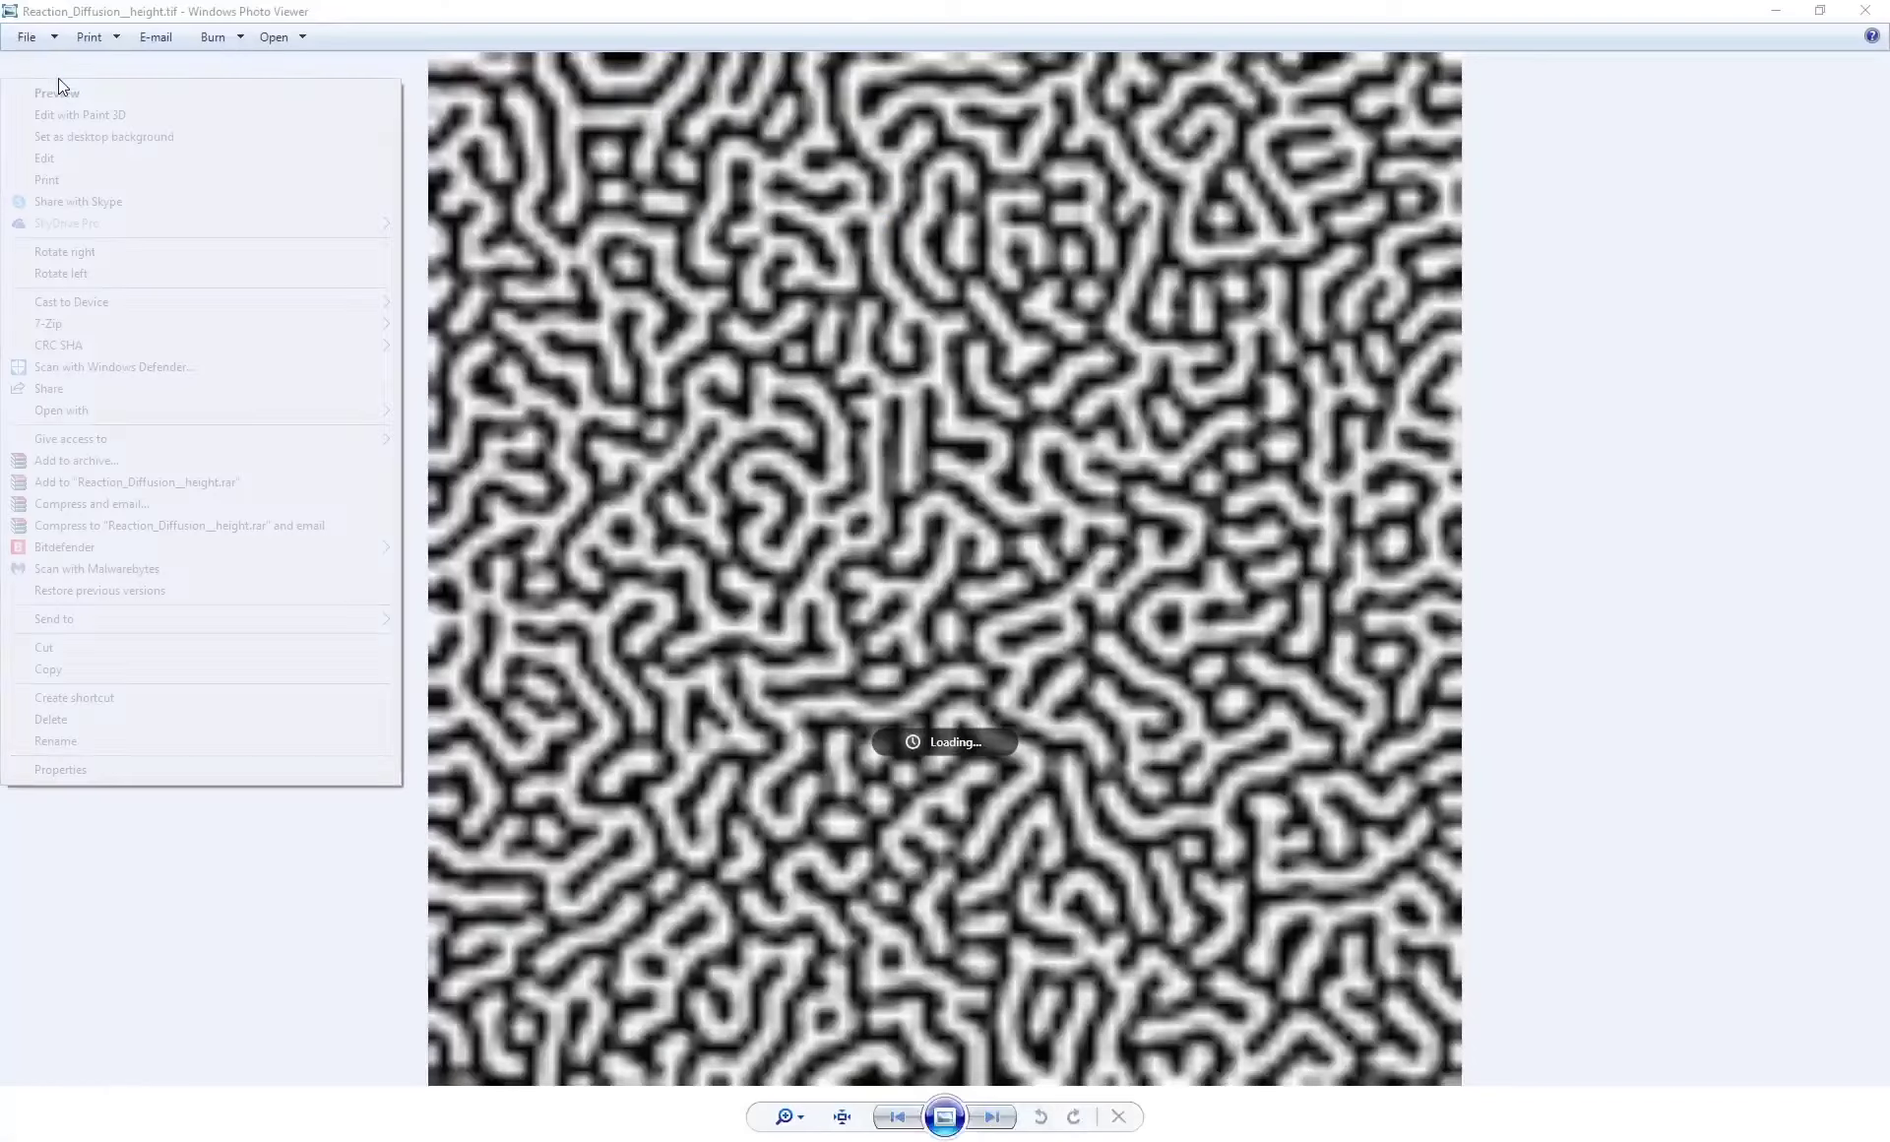
{"action": "double_click", "coordinate": [836, 7]}
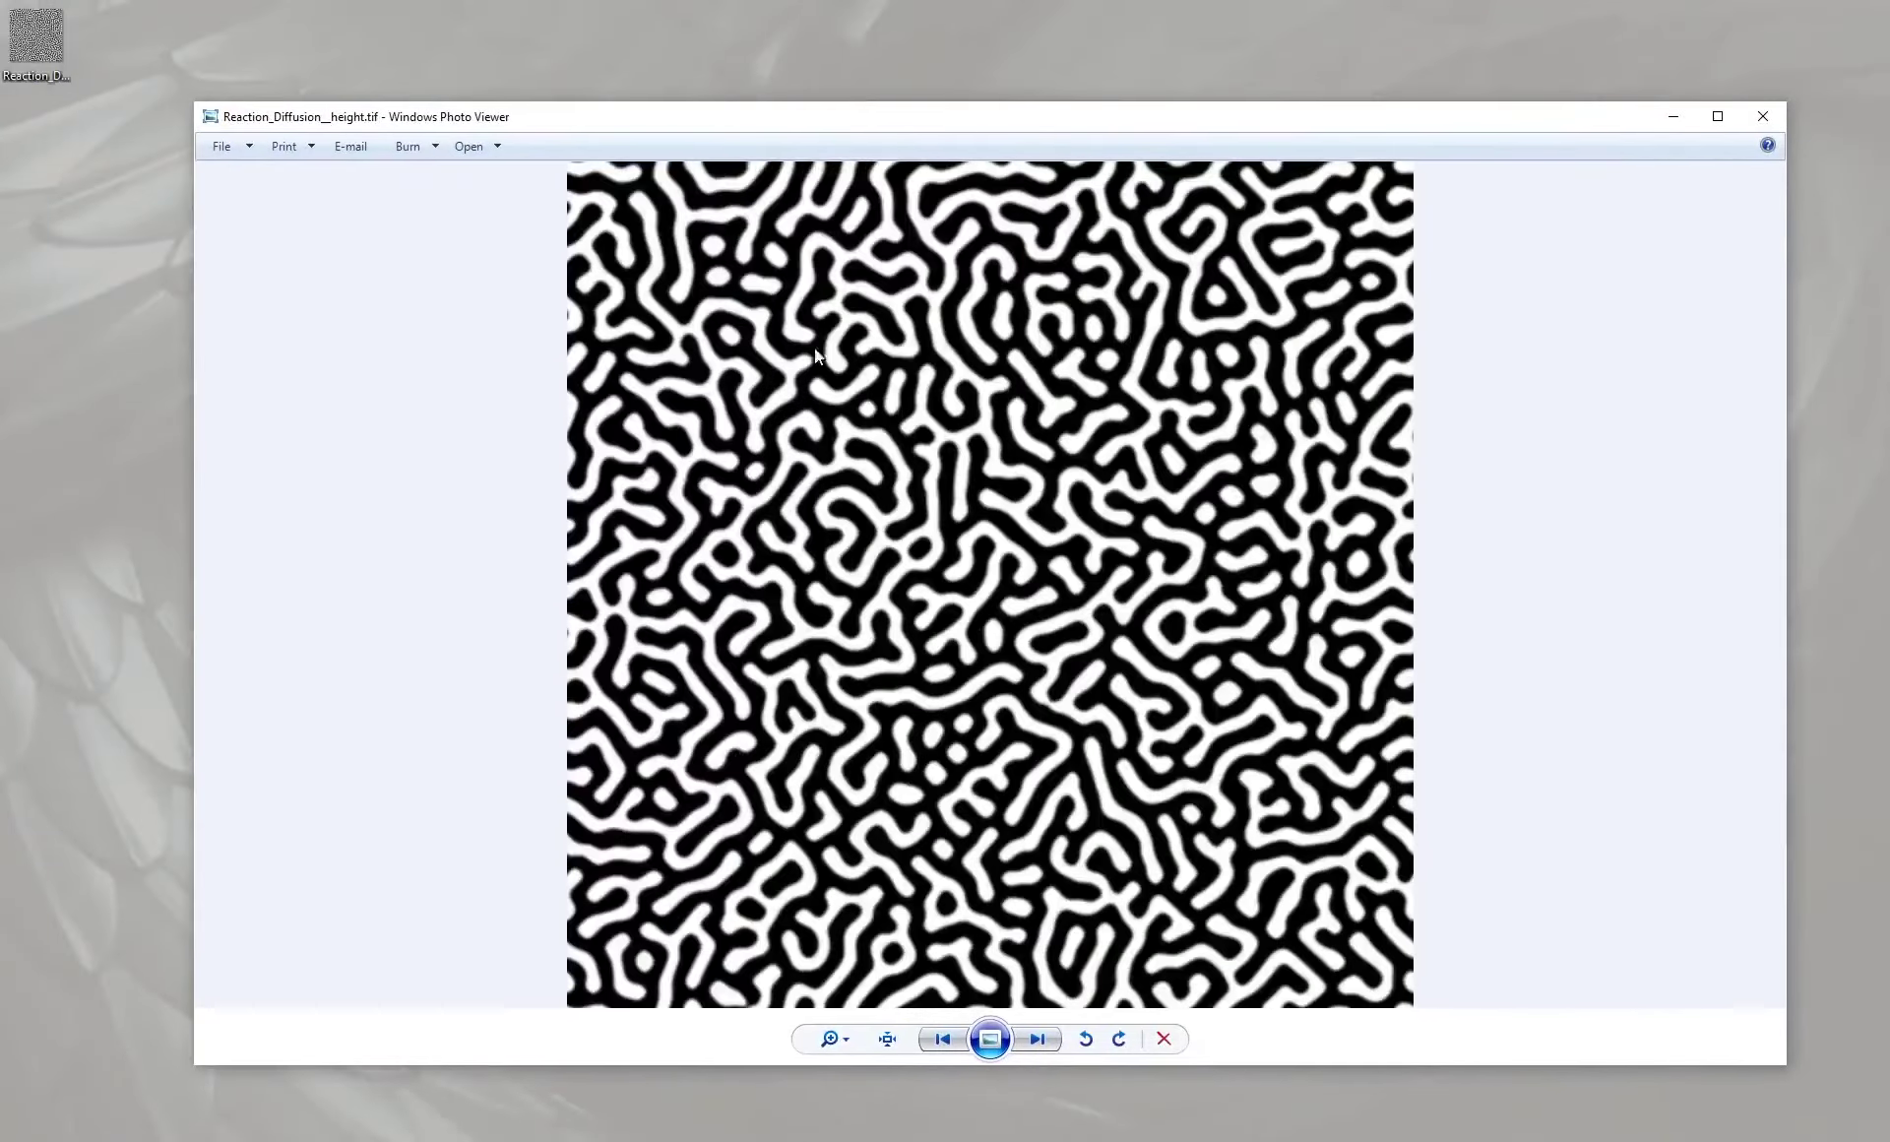
Examine the pixel dimensions and bit depth in the detailed file properties of Reaction_Diffusion__height.tif.
{"action": "right_click", "coordinate": [38, 54]}
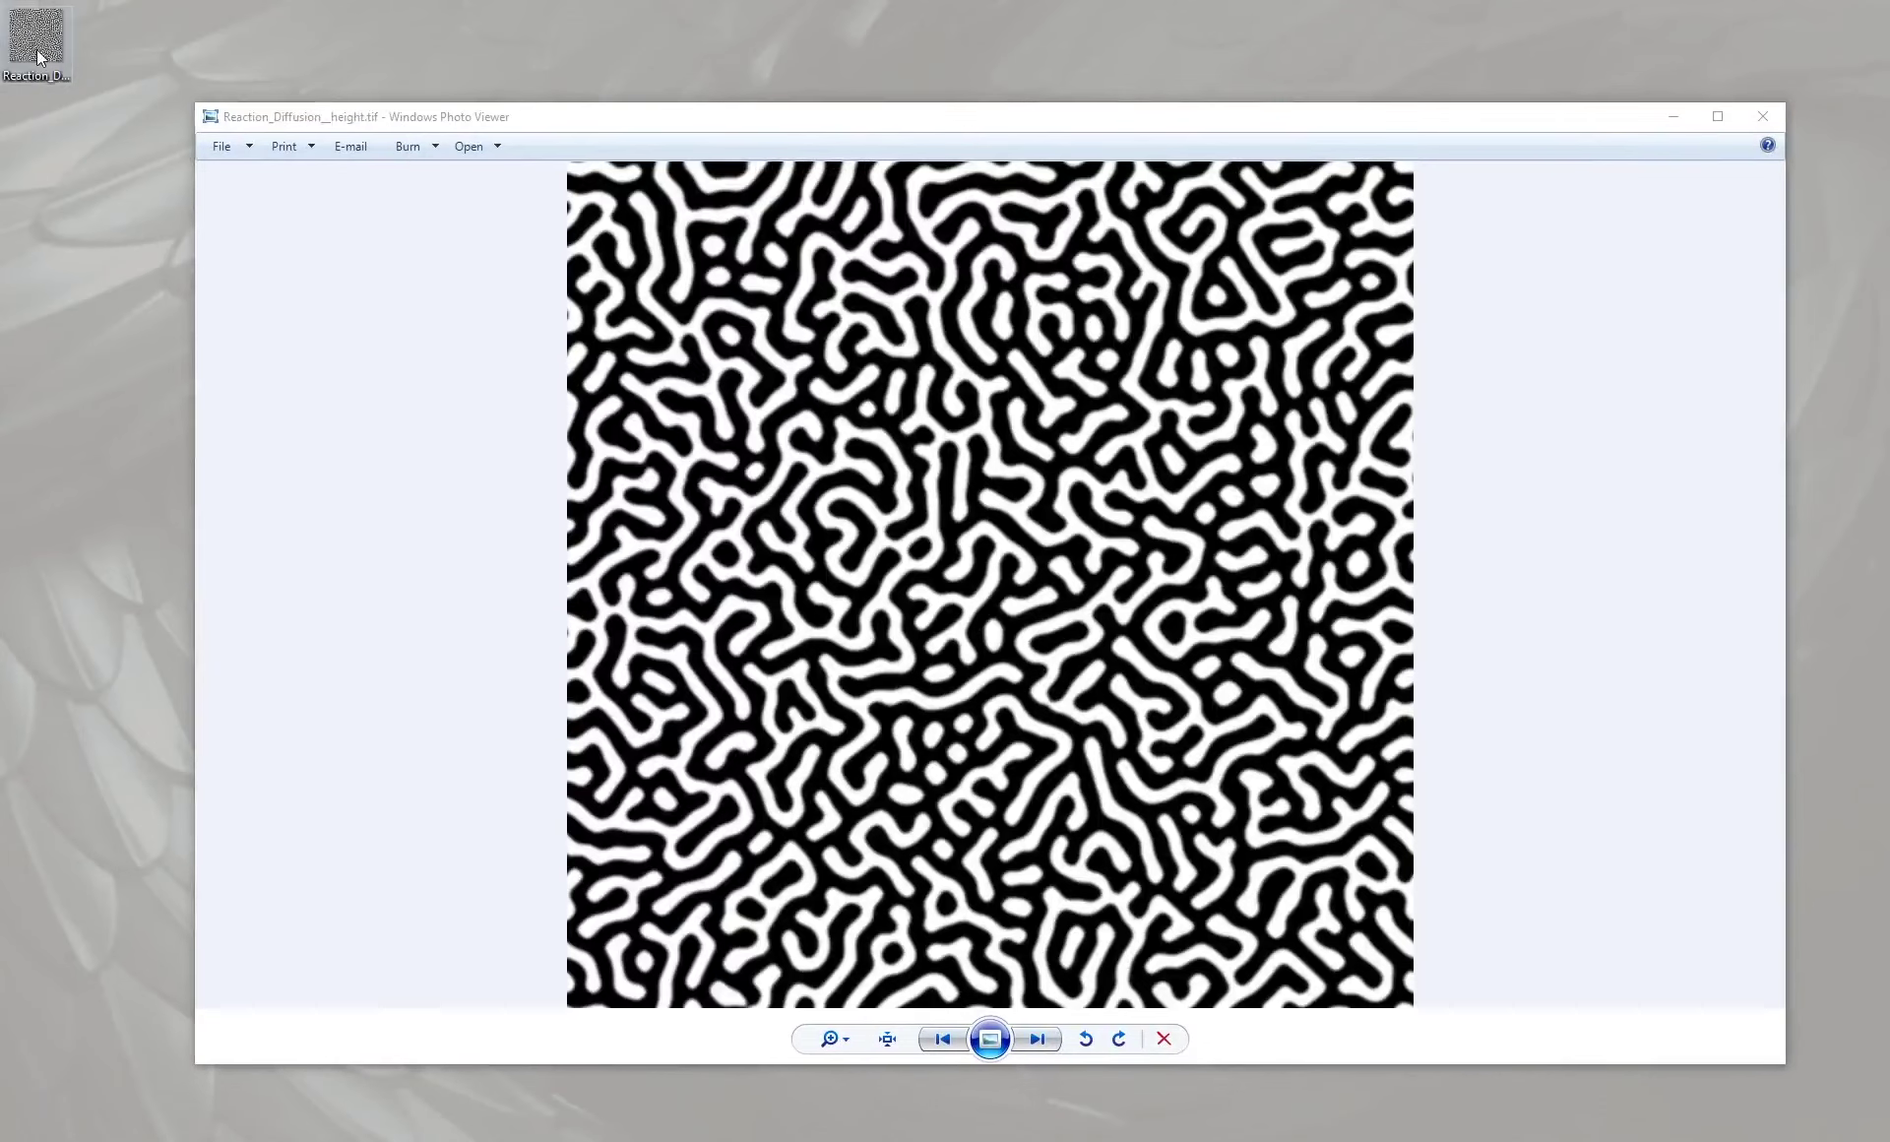
{"action": "left_click", "coordinate": [185, 747]}
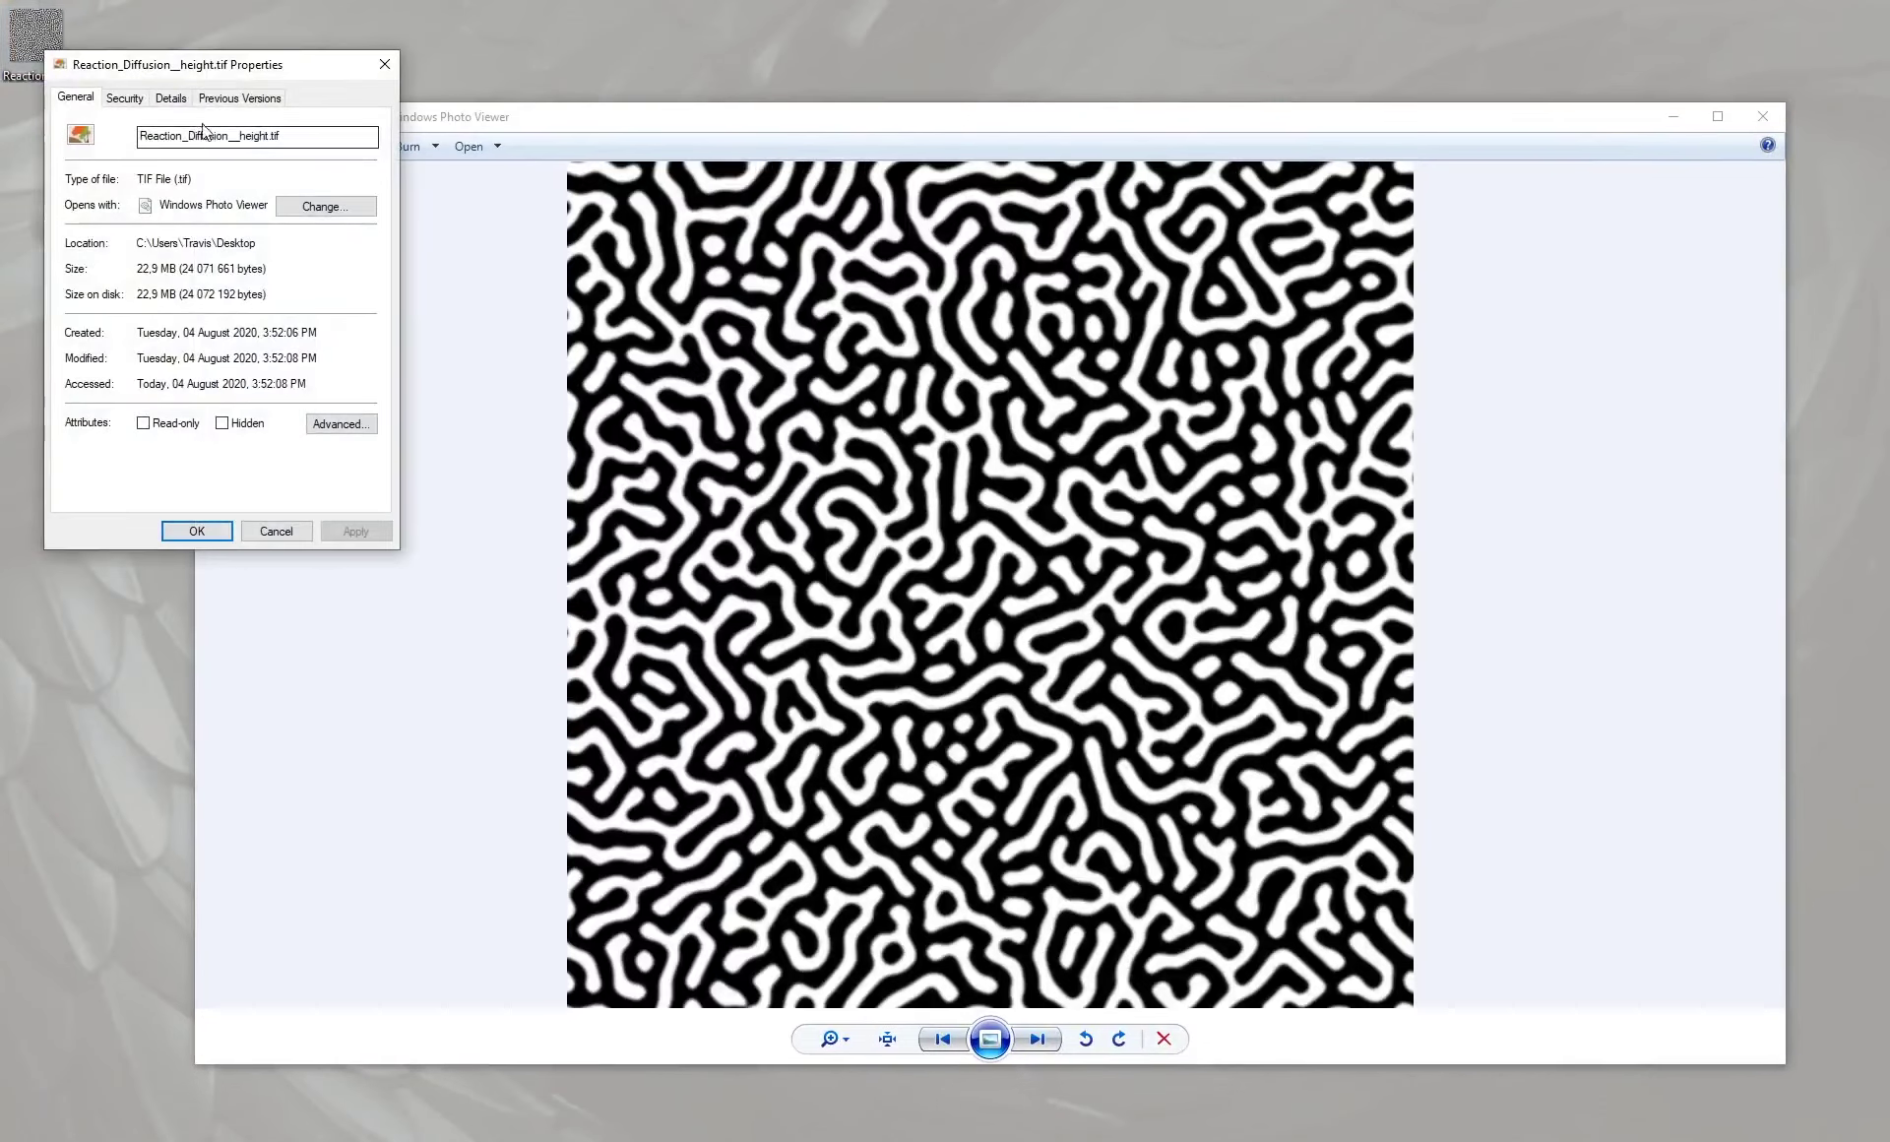
{"action": "left_click", "coordinate": [171, 97]}
{"action": "left_click_drag", "start_coordinate": [212, 71], "coordinate": [364, 185]}
{"action": "scroll", "coordinate": [461, 488], "scroll_direction": "down", "scroll_amount": 3}
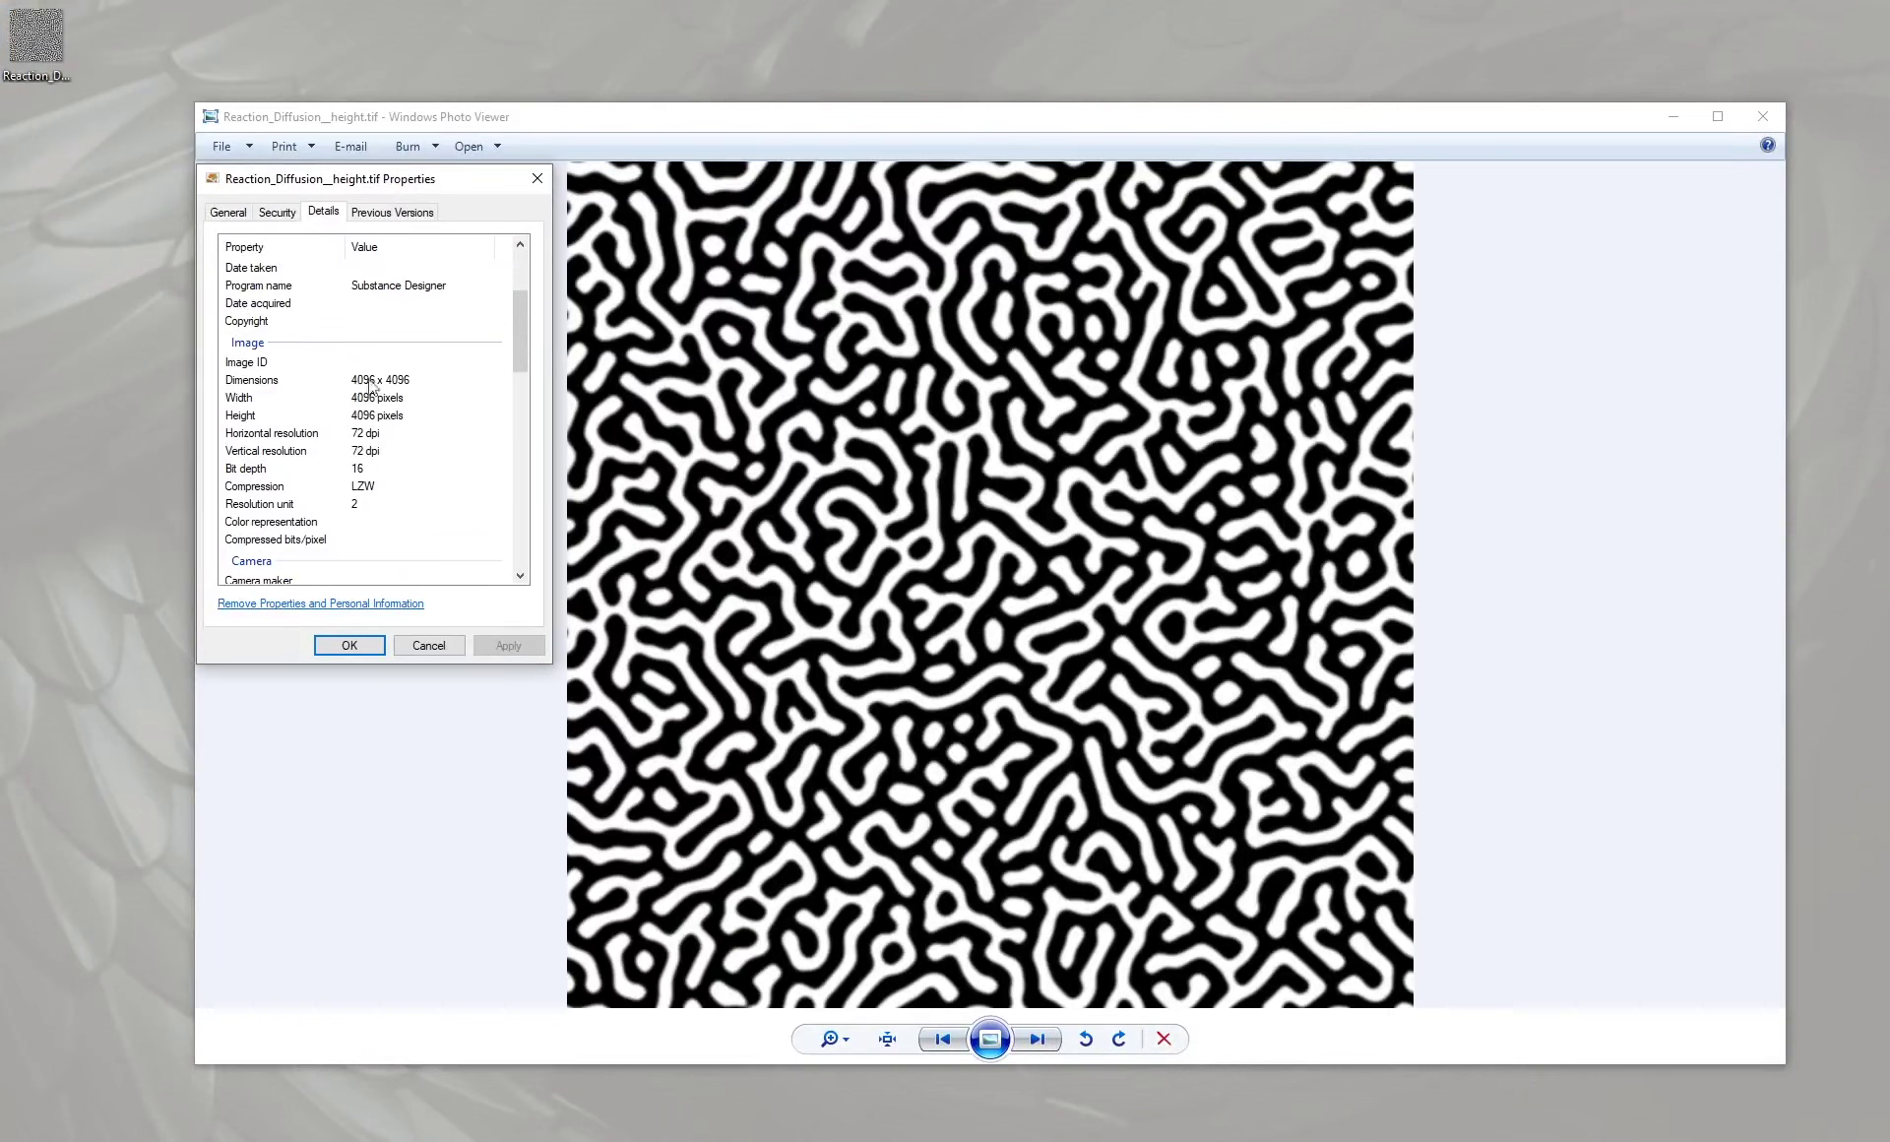
{"action": "left_click_drag", "start_coordinate": [387, 181], "coordinate": [538, 61]}
{"action": "key", "text": "Escape"}
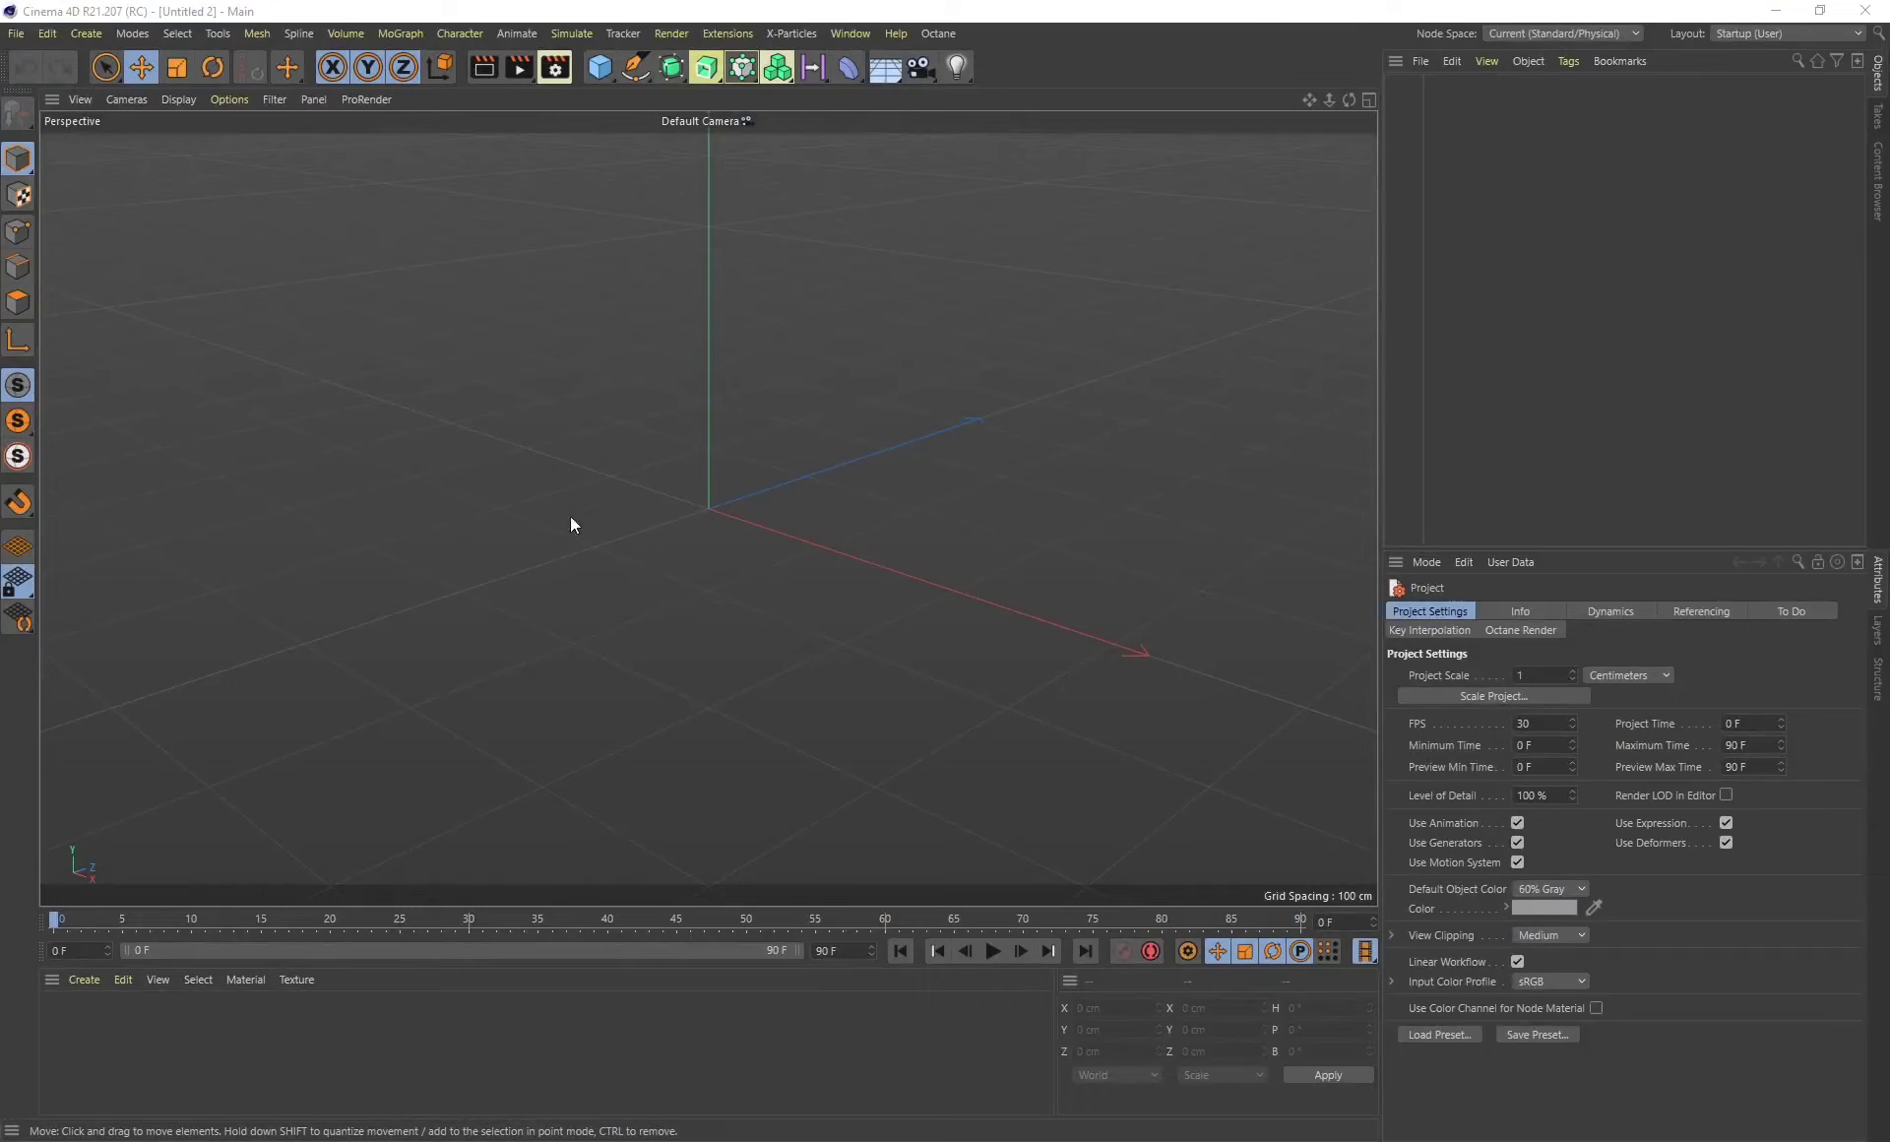
Add a sphere primitive to the empty Cinema 4D scene, discarding the mistakenly added cube.
{"action": "left_click", "coordinate": [599, 67]}
{"action": "key", "text": "Delete"}
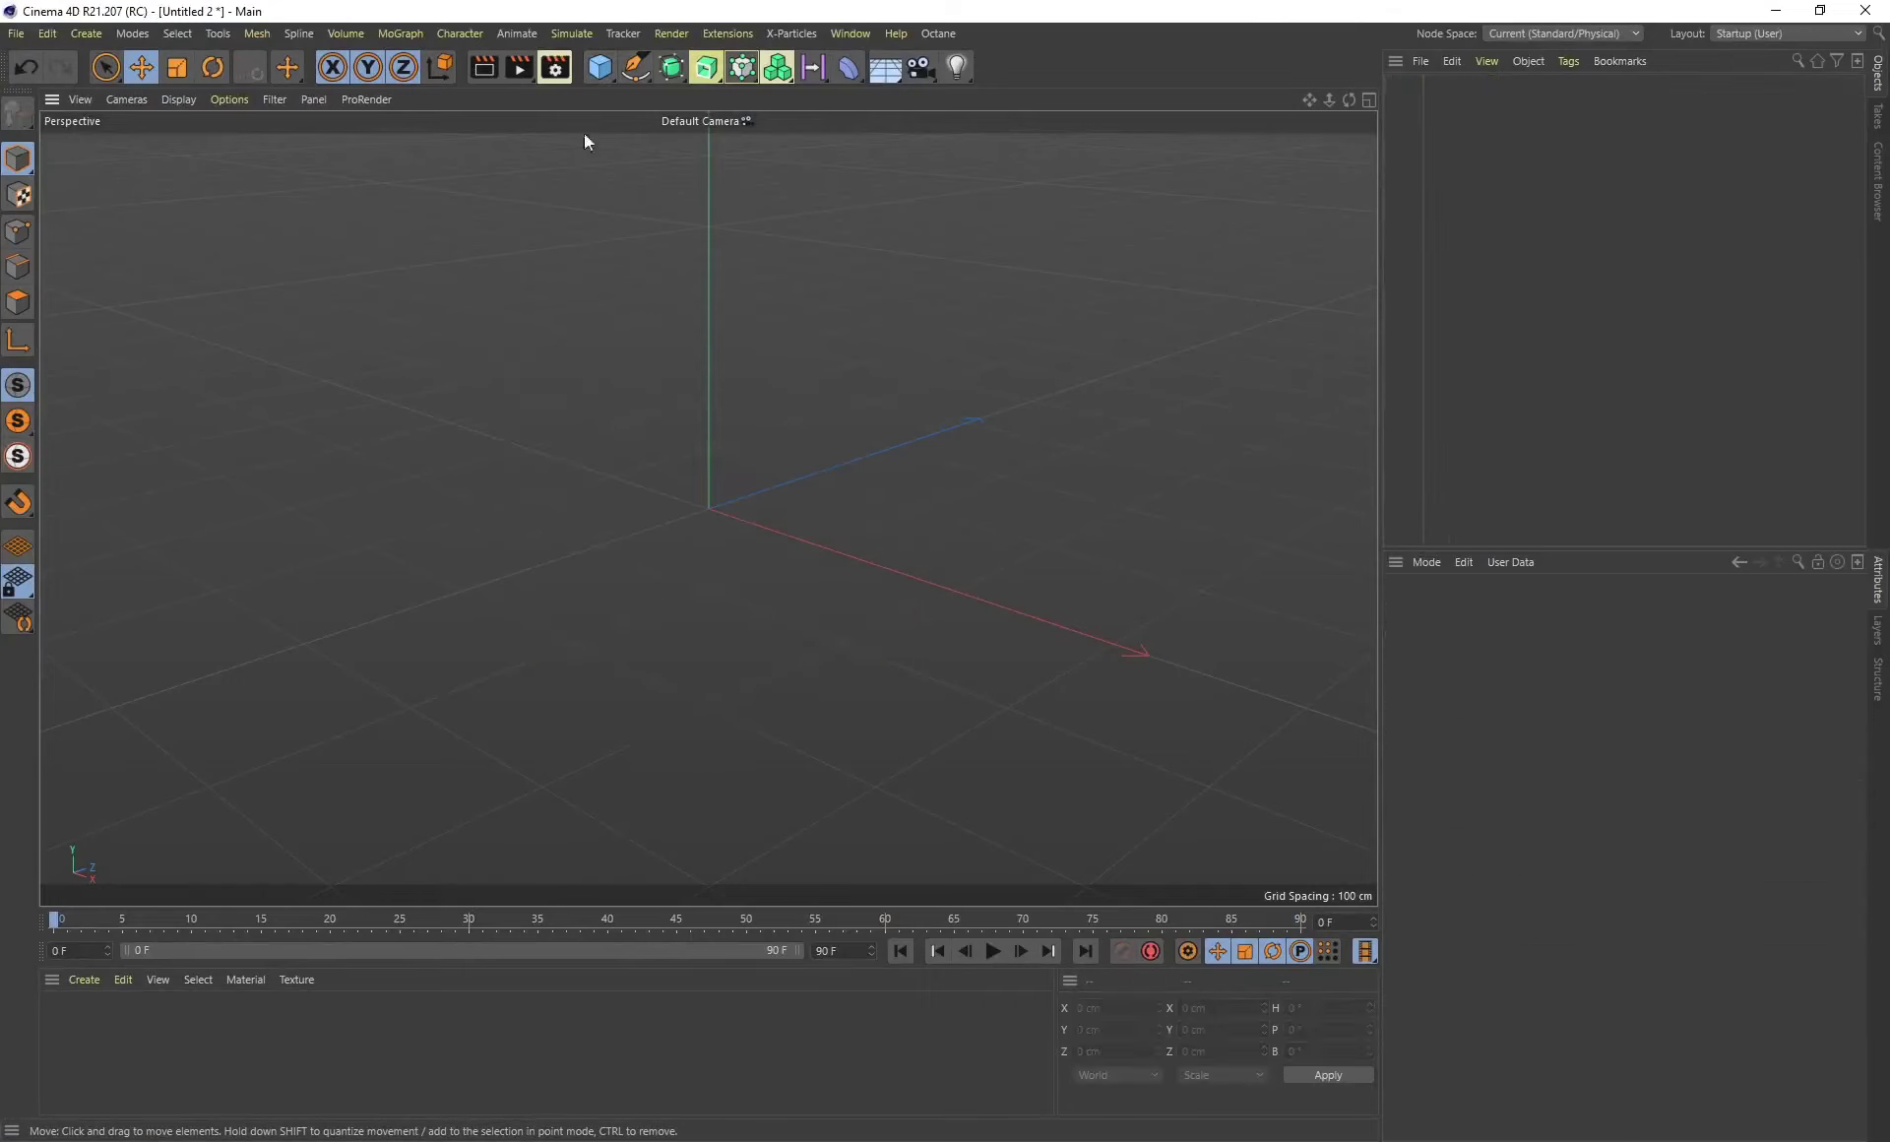
{"action": "left_click_drag", "start_coordinate": [600, 67], "coordinate": [989, 131]}
Create a new Octane material and apply it to the sphere.
{"action": "left_click", "coordinate": [85, 979]}
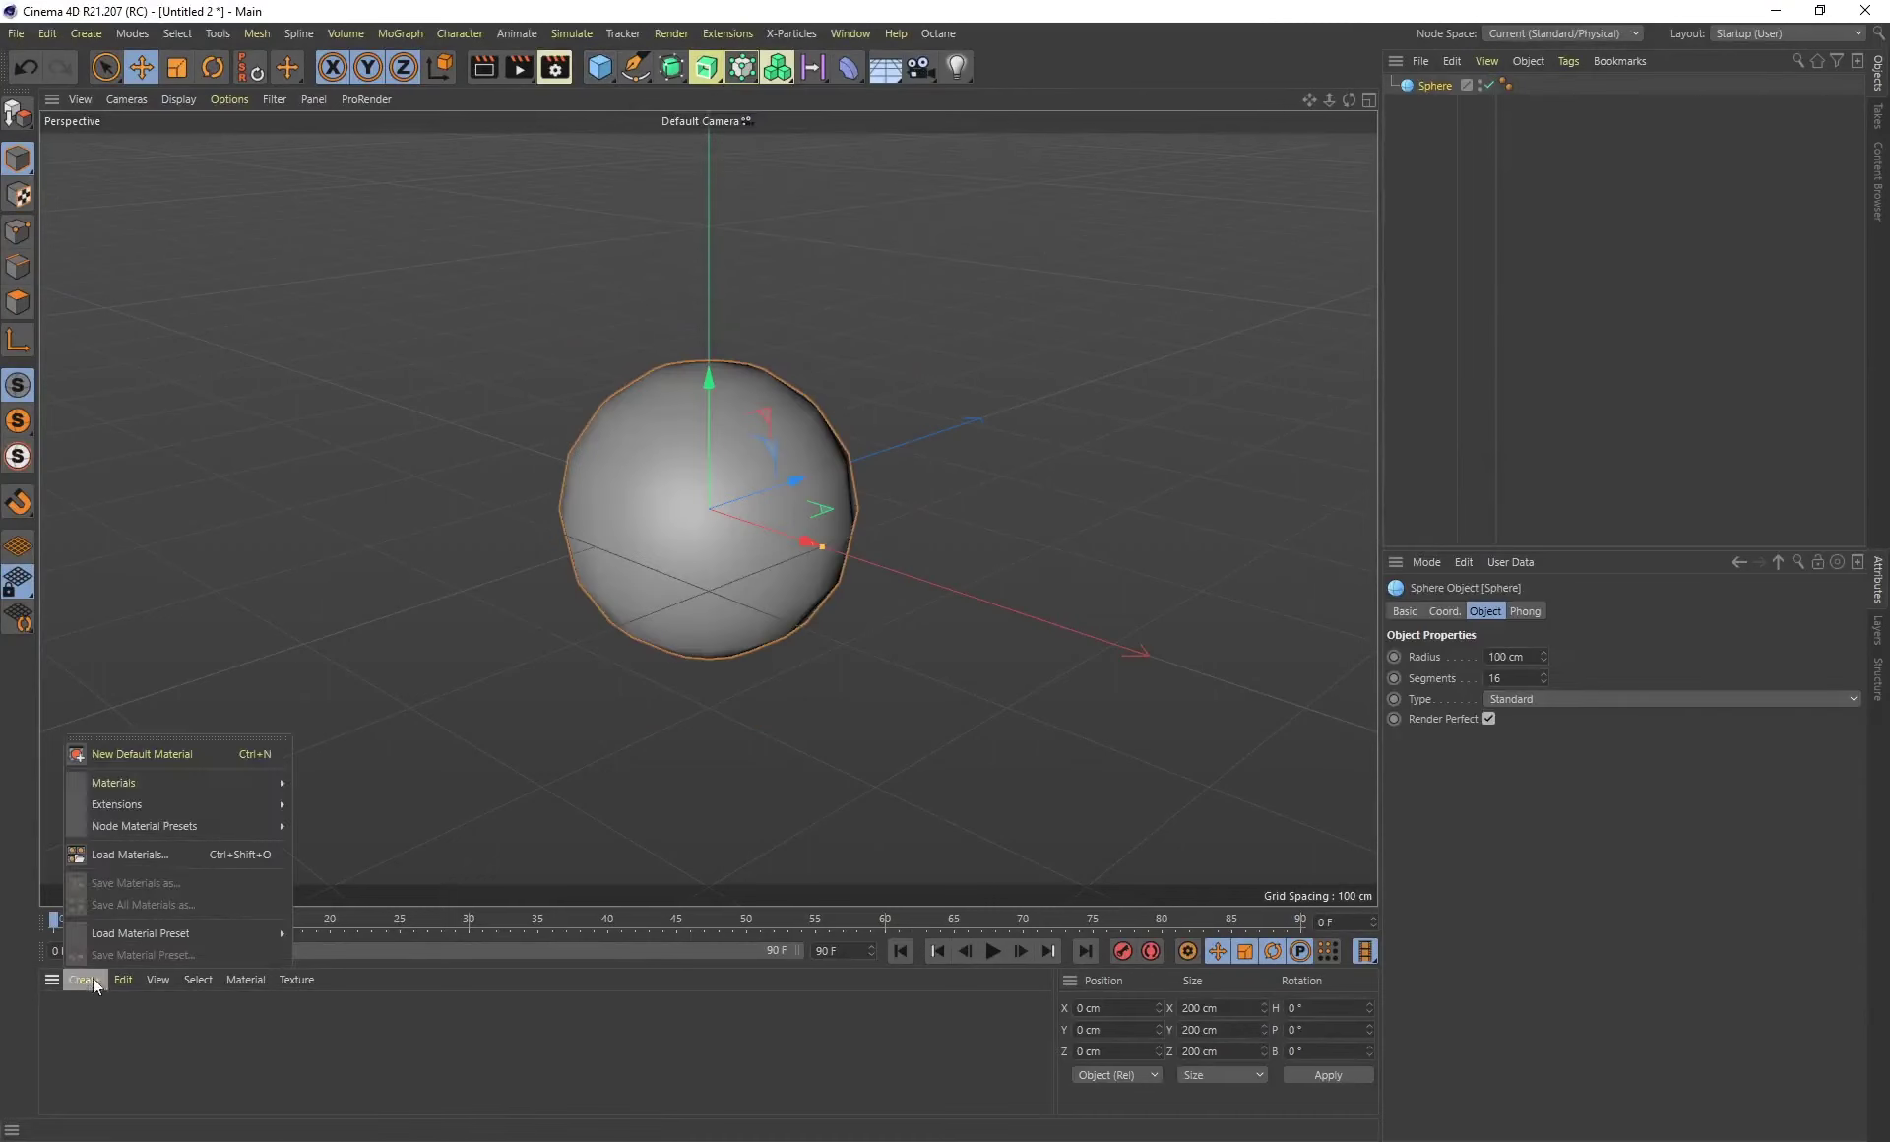
{"action": "mouse_move", "coordinate": [207, 807]}
{"action": "mouse_move", "coordinate": [323, 807]}
{"action": "left_click", "coordinate": [416, 823]}
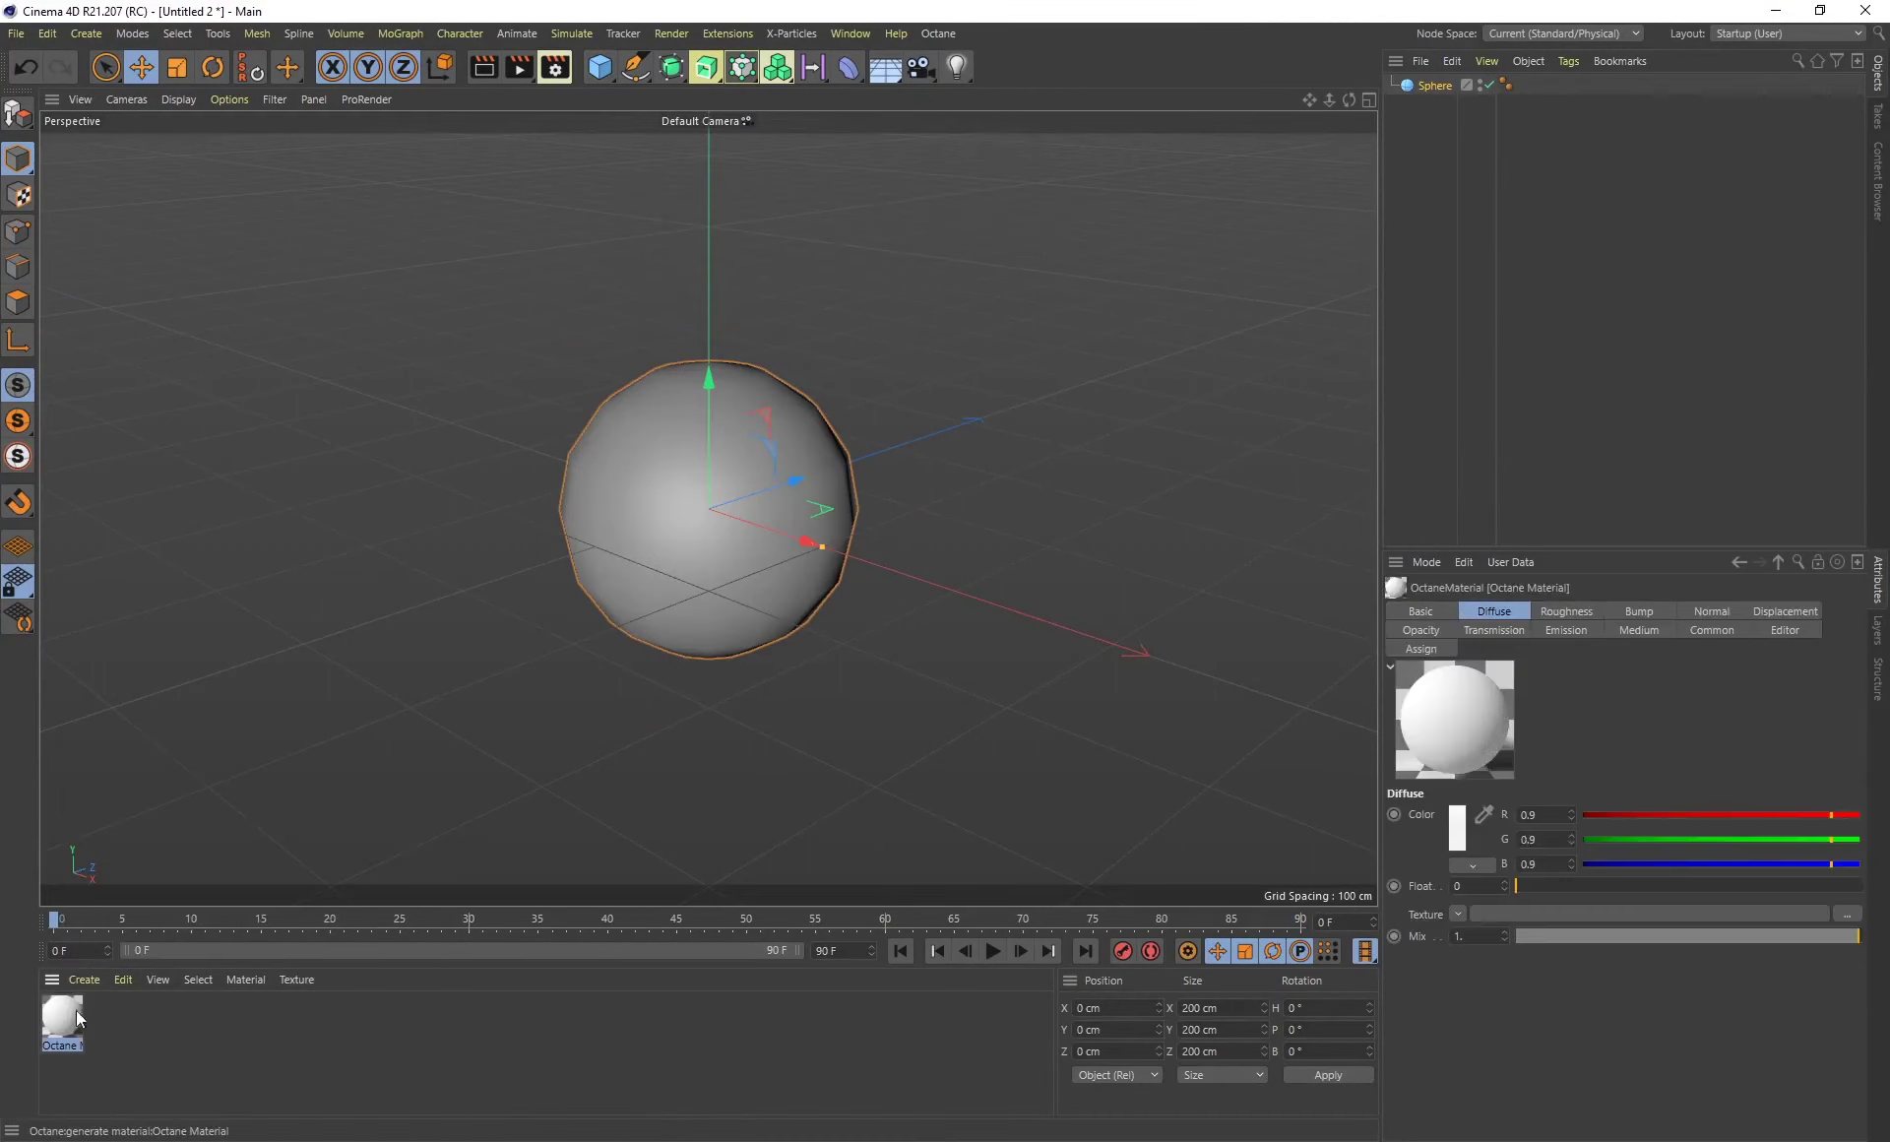
{"action": "left_click_drag", "start_coordinate": [74, 1010], "coordinate": [718, 522]}
Set the sphere's number of segments to 46.
{"action": "left_click", "coordinate": [1439, 84]}
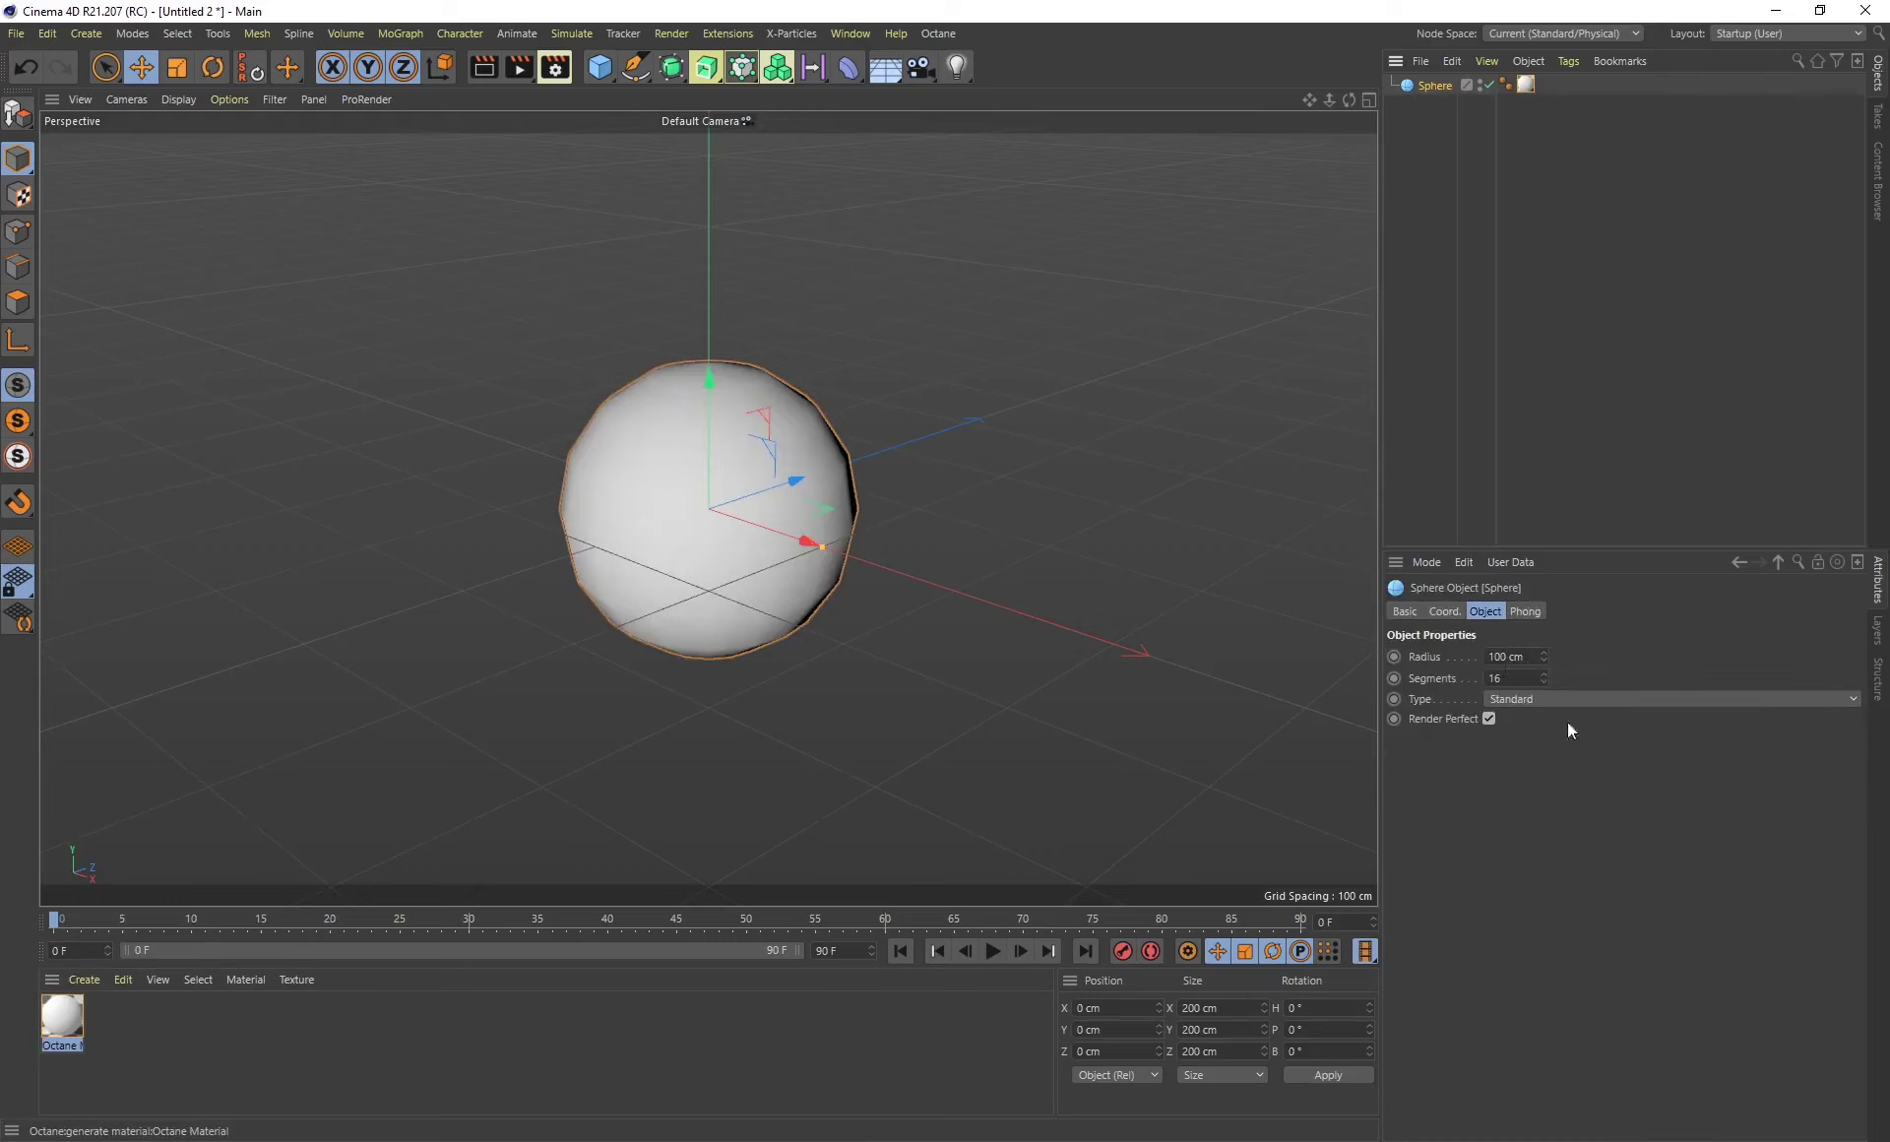
{"action": "double_click", "coordinate": [1511, 674]}
{"action": "type", "text": "4"}
{"action": "key", "text": "Return"}
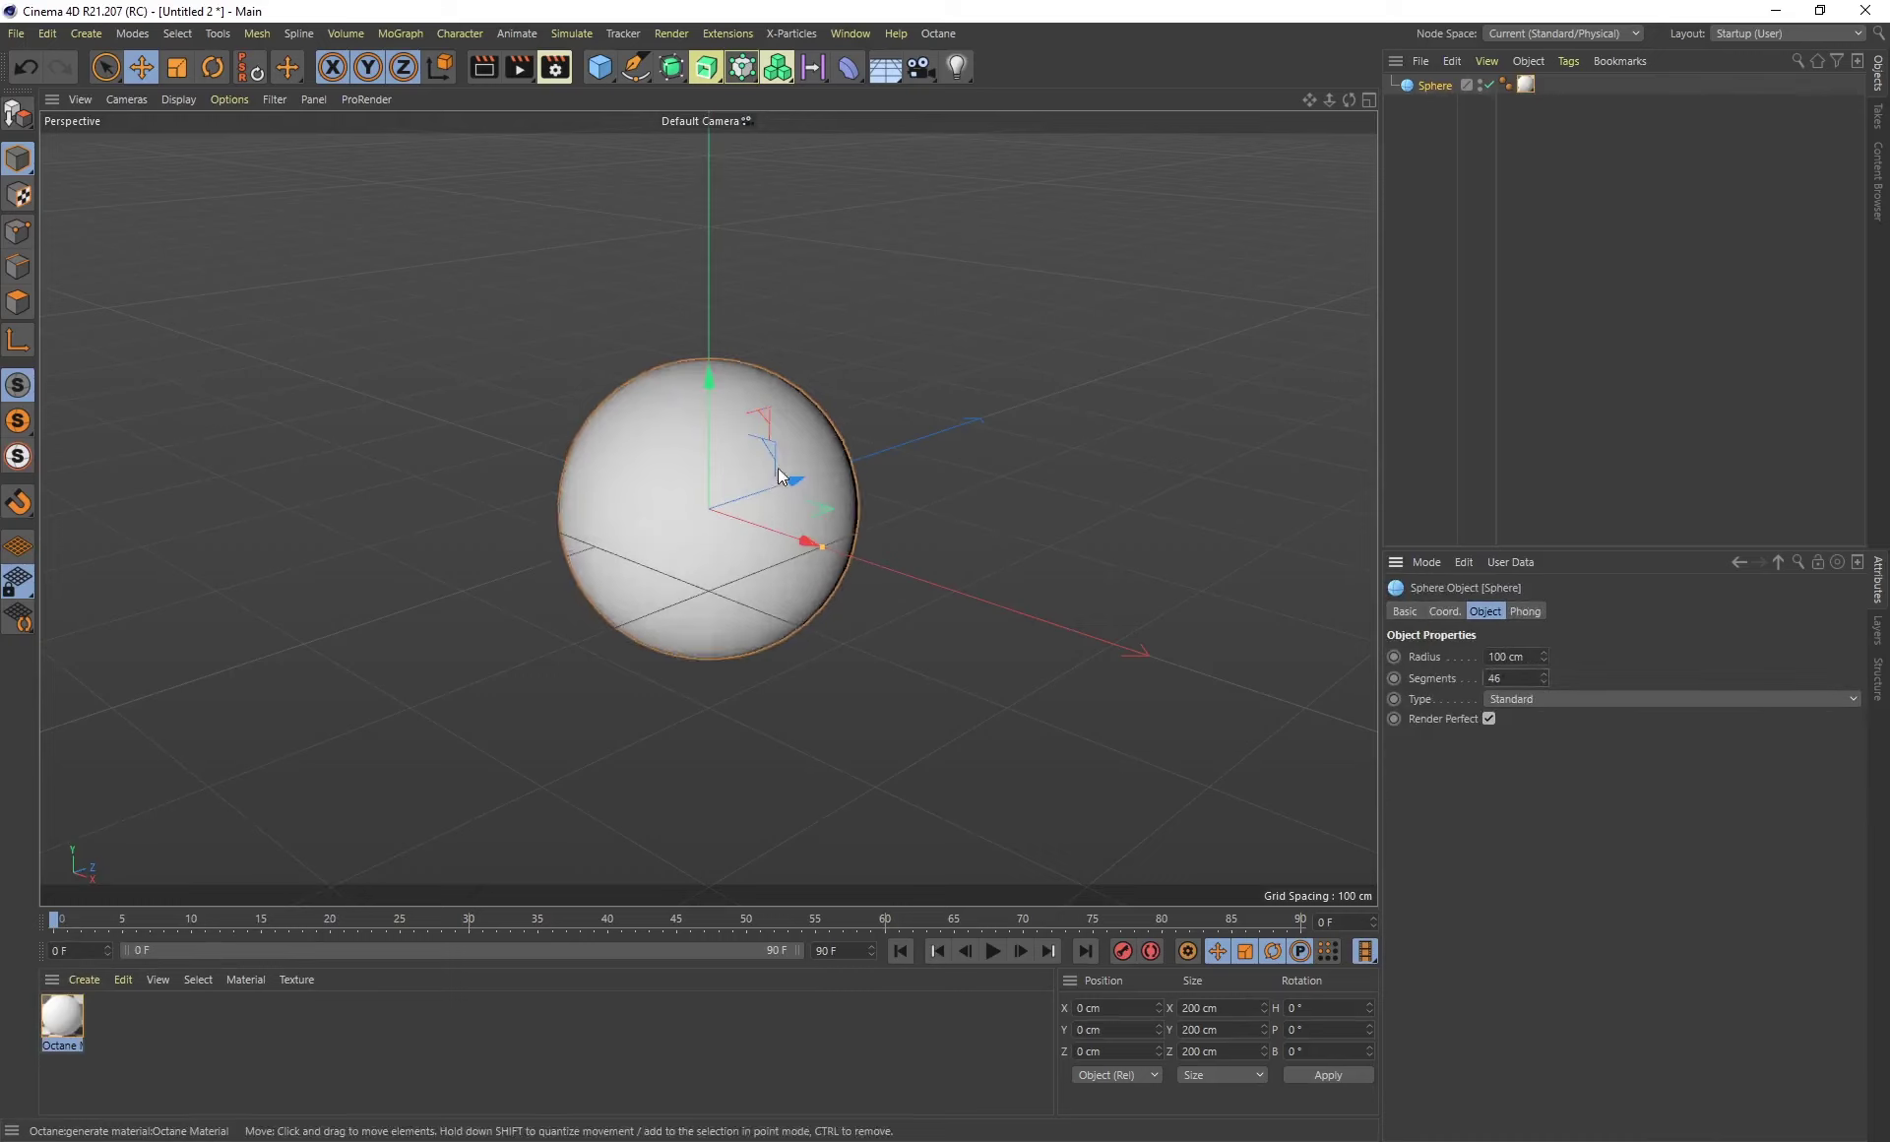
Open the Octane Live Viewer window and frame the sphere closer for the live render.
{"action": "left_click", "coordinate": [728, 34]}
{"action": "mouse_move", "coordinate": [919, 345]}
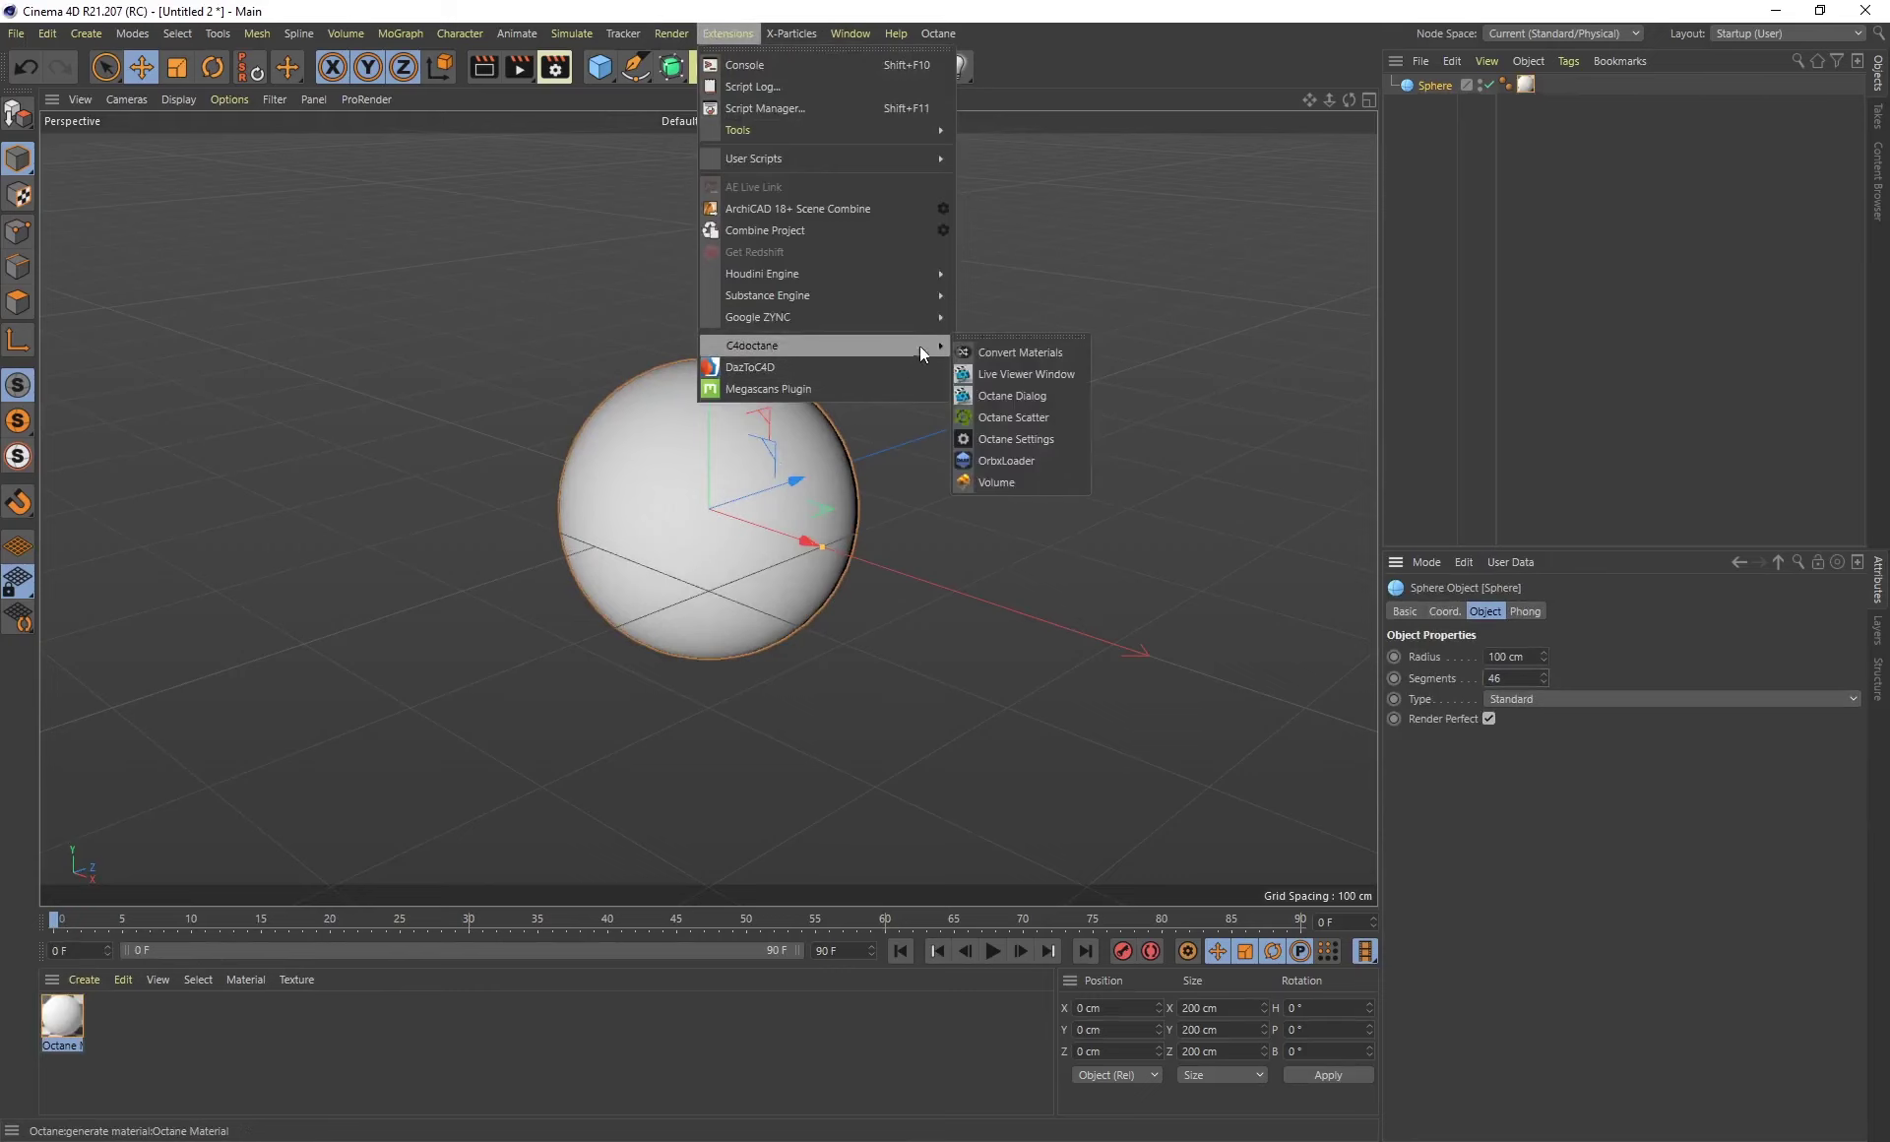
{"action": "left_click", "coordinate": [1002, 372]}
{"action": "left_click_drag", "start_coordinate": [618, 412], "coordinate": [961, 402]}
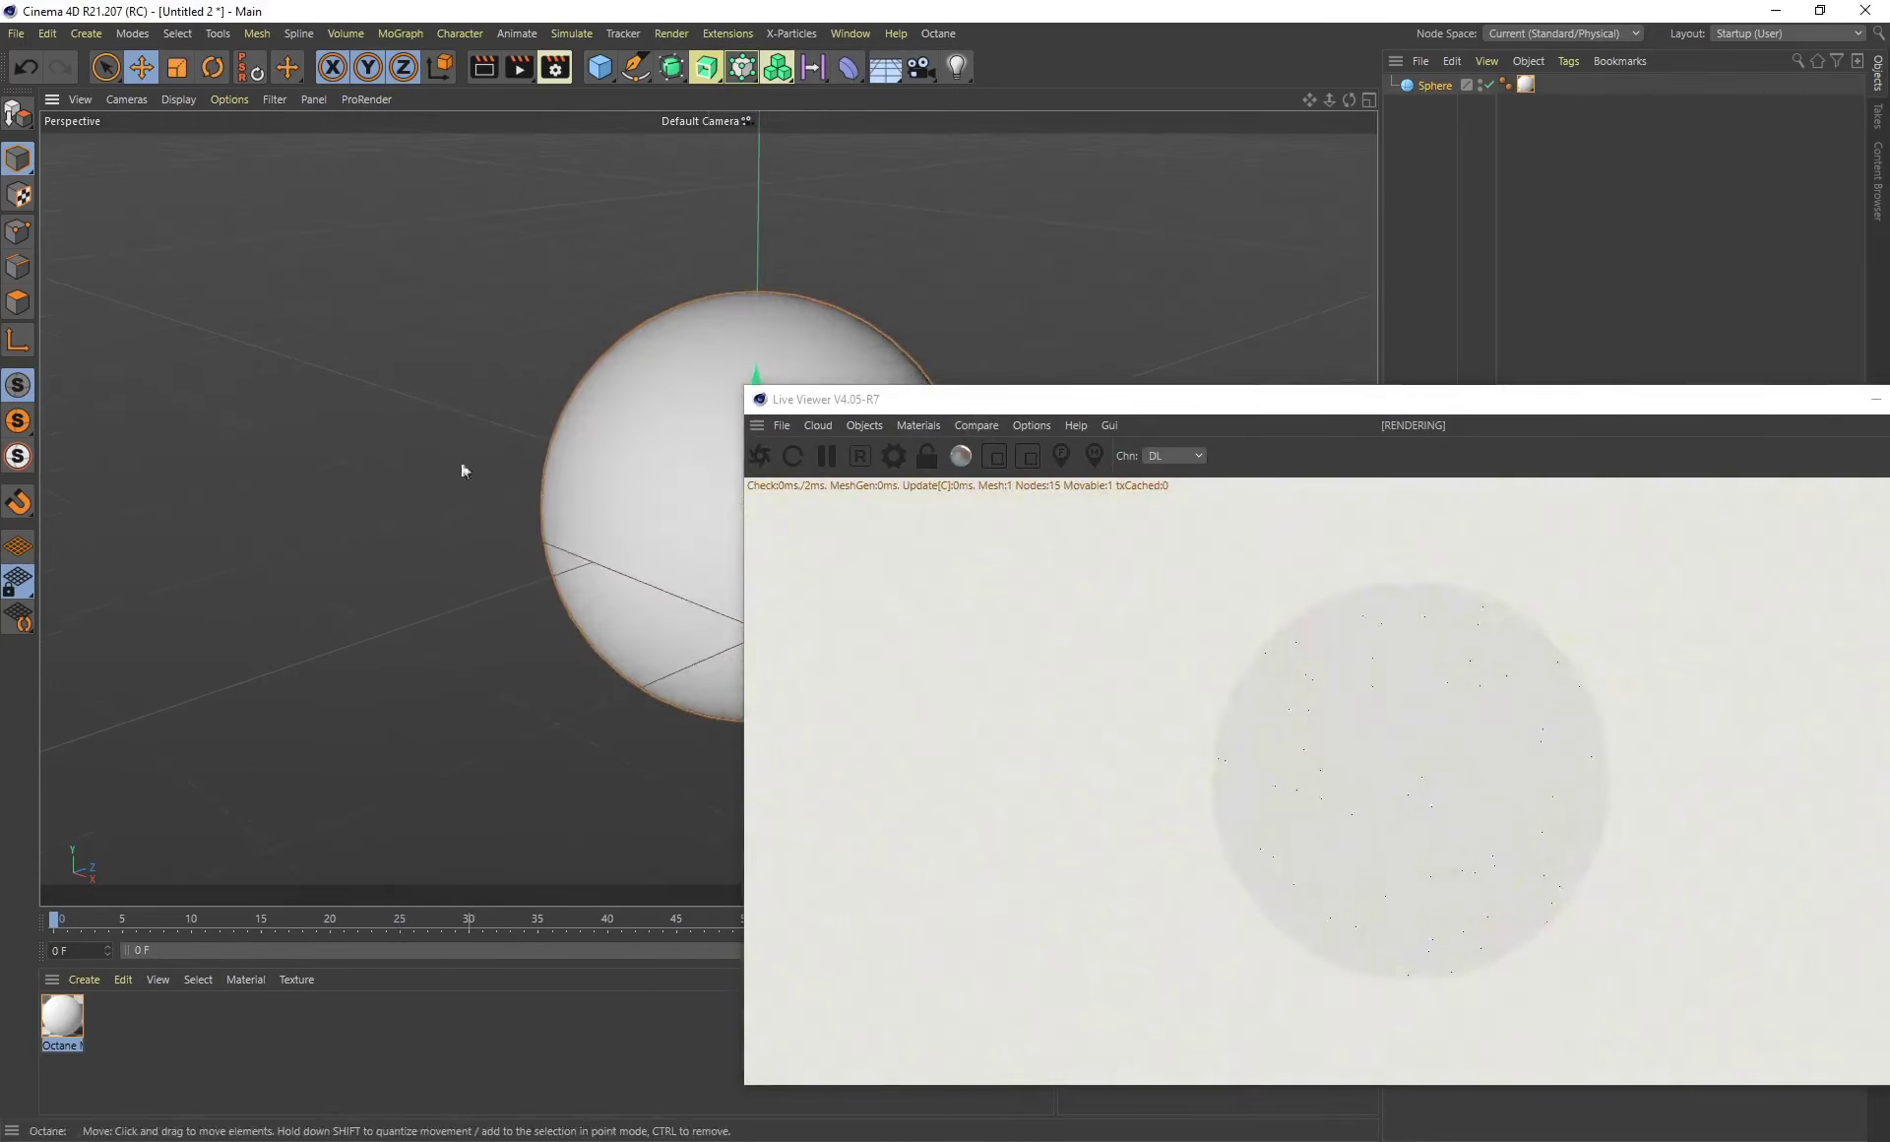
Change the Octane material's type to Glossy and darken its diffuse color to a dark grey.
{"action": "double_click", "coordinate": [62, 1014]}
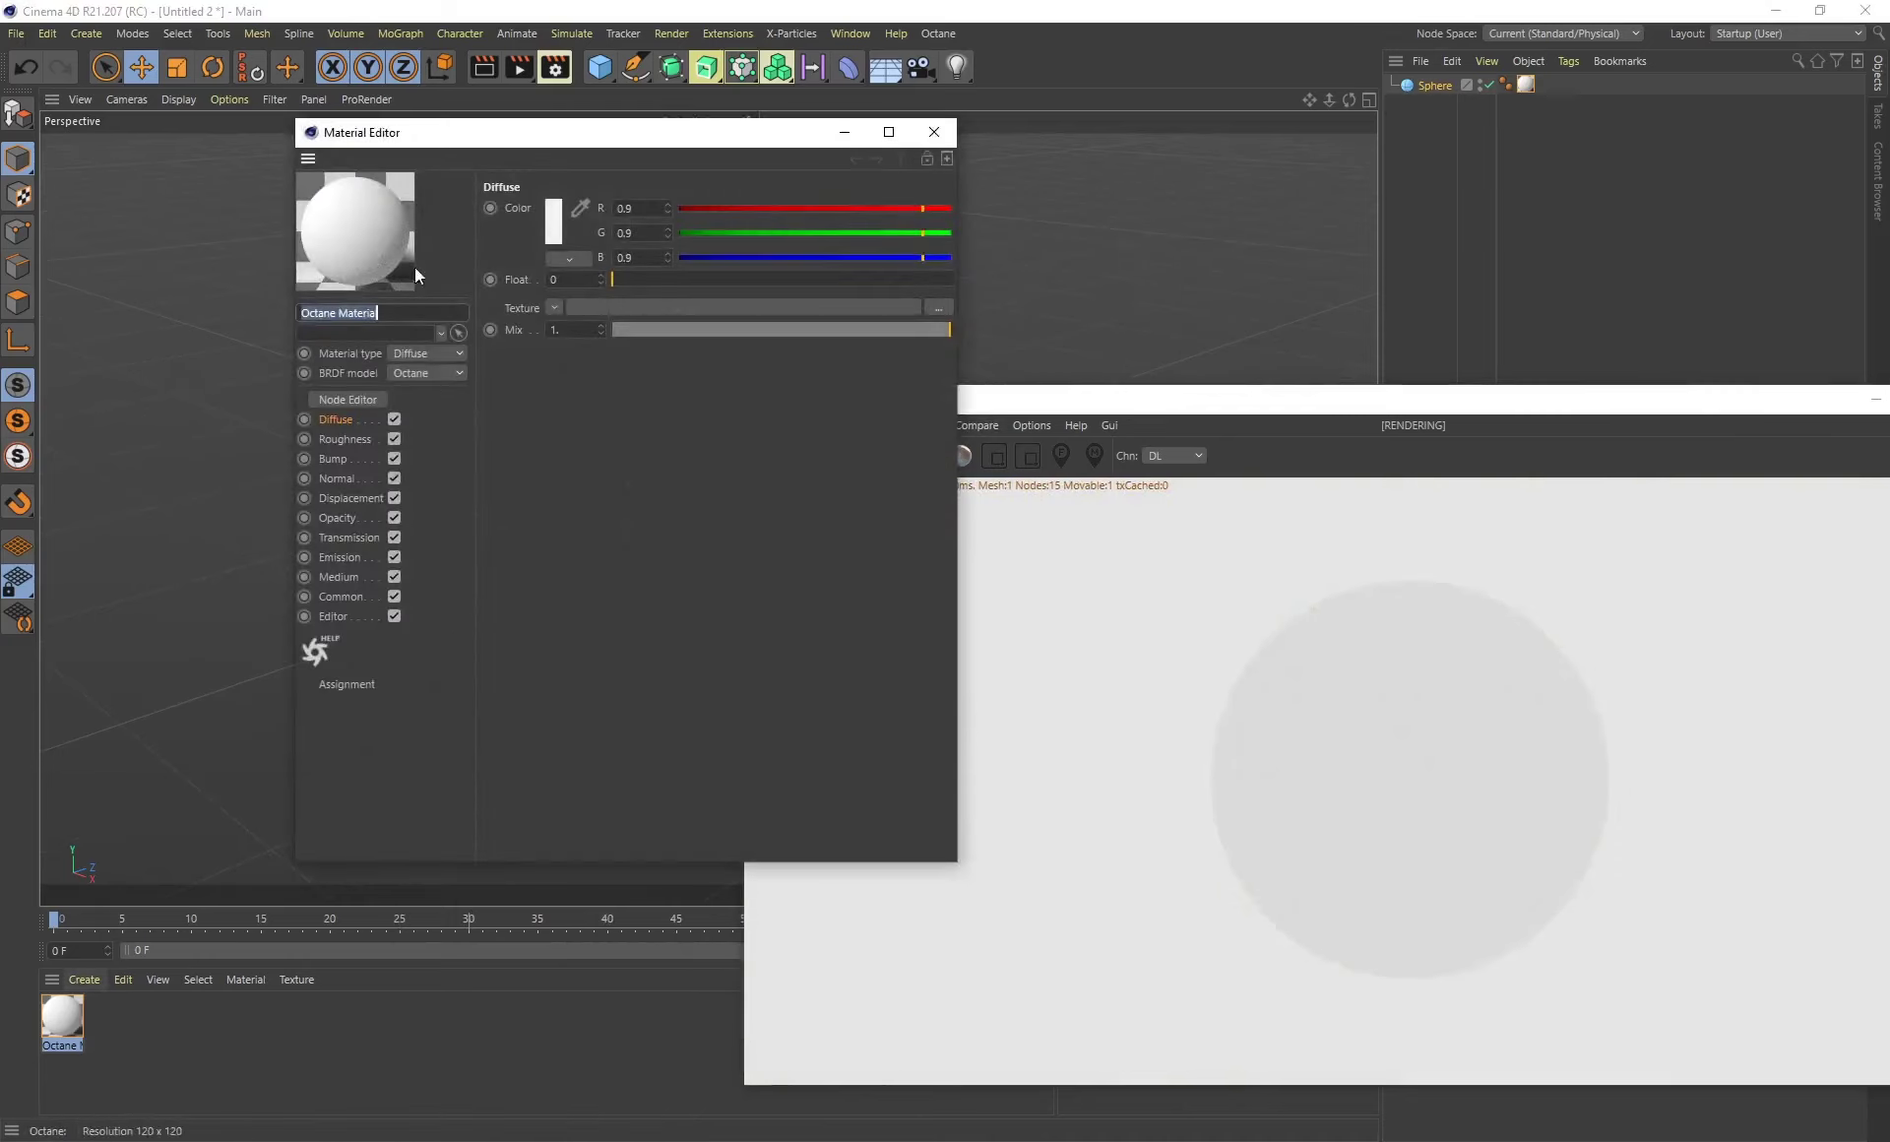
{"action": "left_click", "coordinate": [411, 354]}
{"action": "left_click", "coordinate": [416, 394]}
{"action": "left_click", "coordinate": [554, 236]}
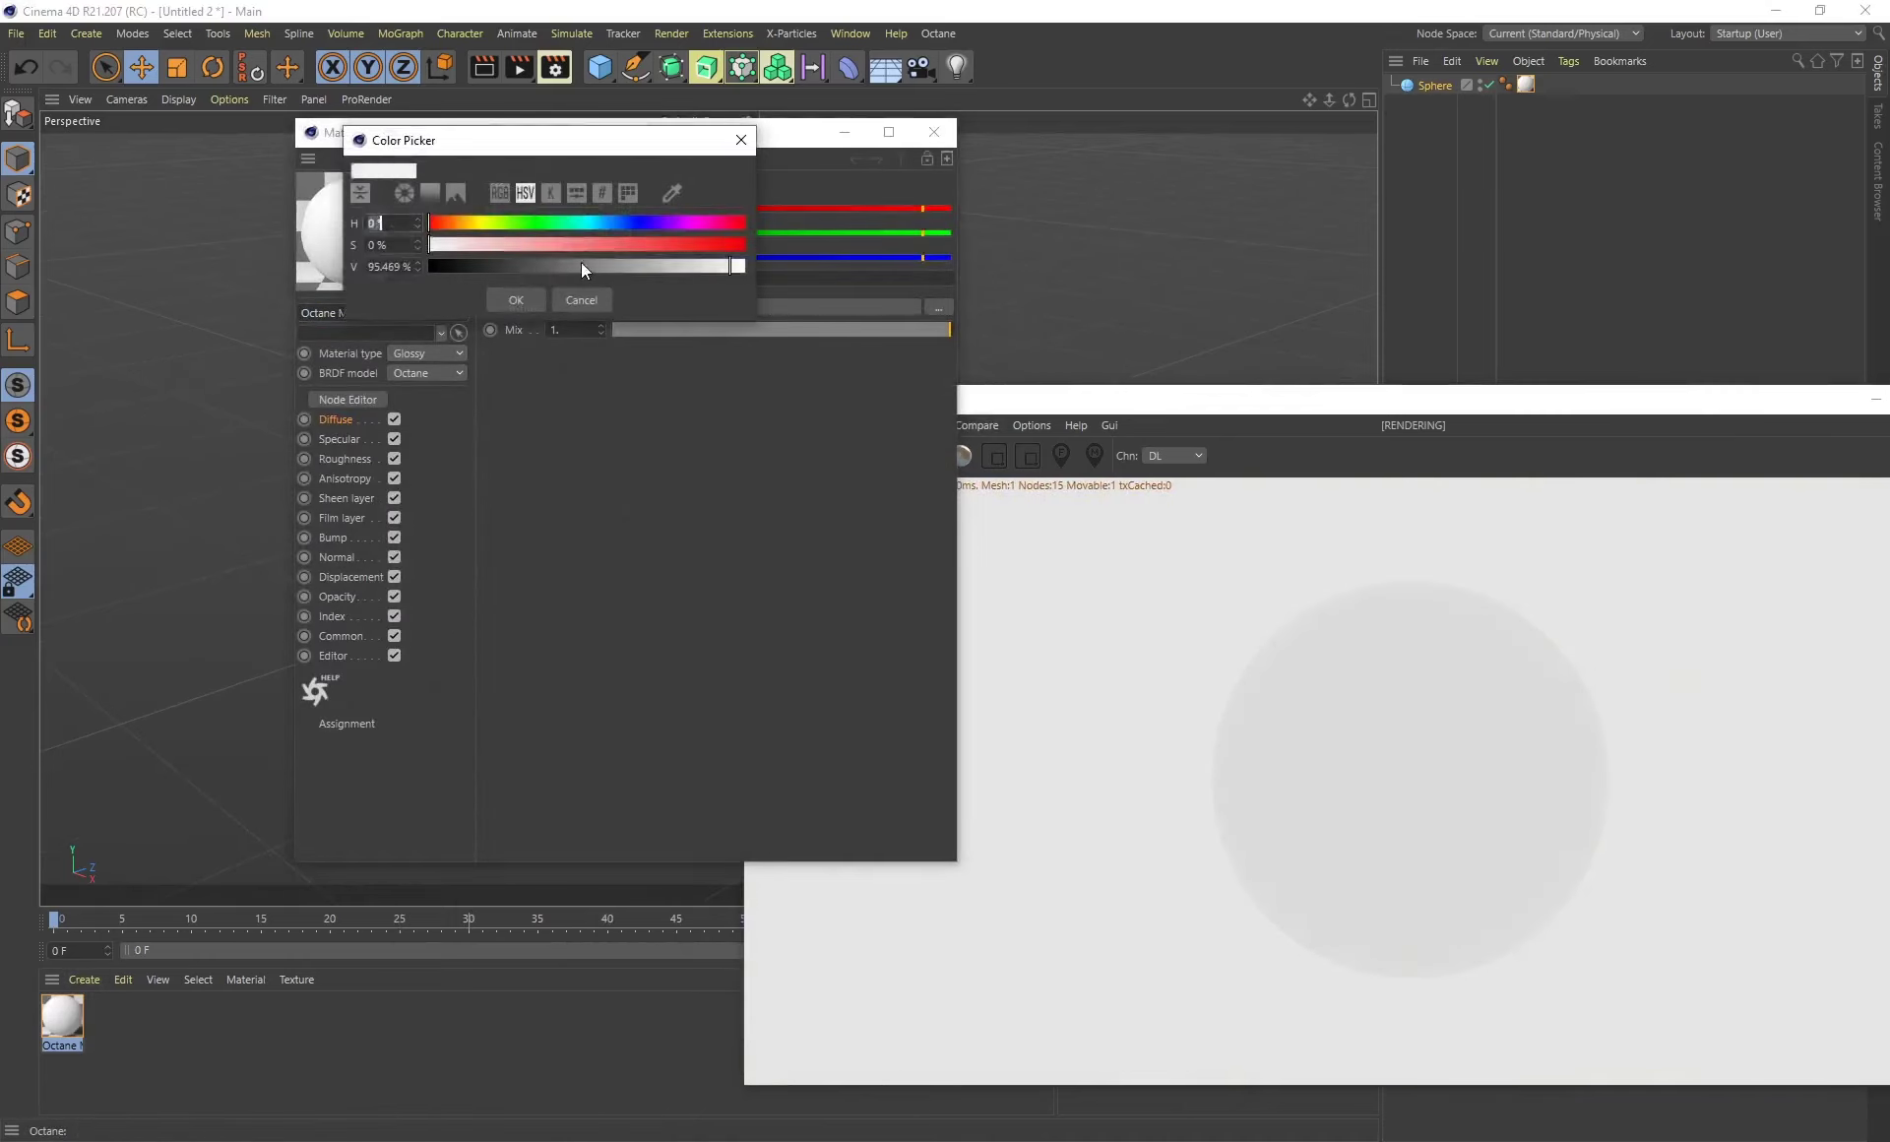
{"action": "left_click_drag", "start_coordinate": [581, 265], "coordinate": [538, 266]}
{"action": "left_click", "coordinate": [512, 301]}
Add a displacement to the Octane material and assign an ImageTexture shader as its texture.
{"action": "left_click", "coordinate": [365, 579]}
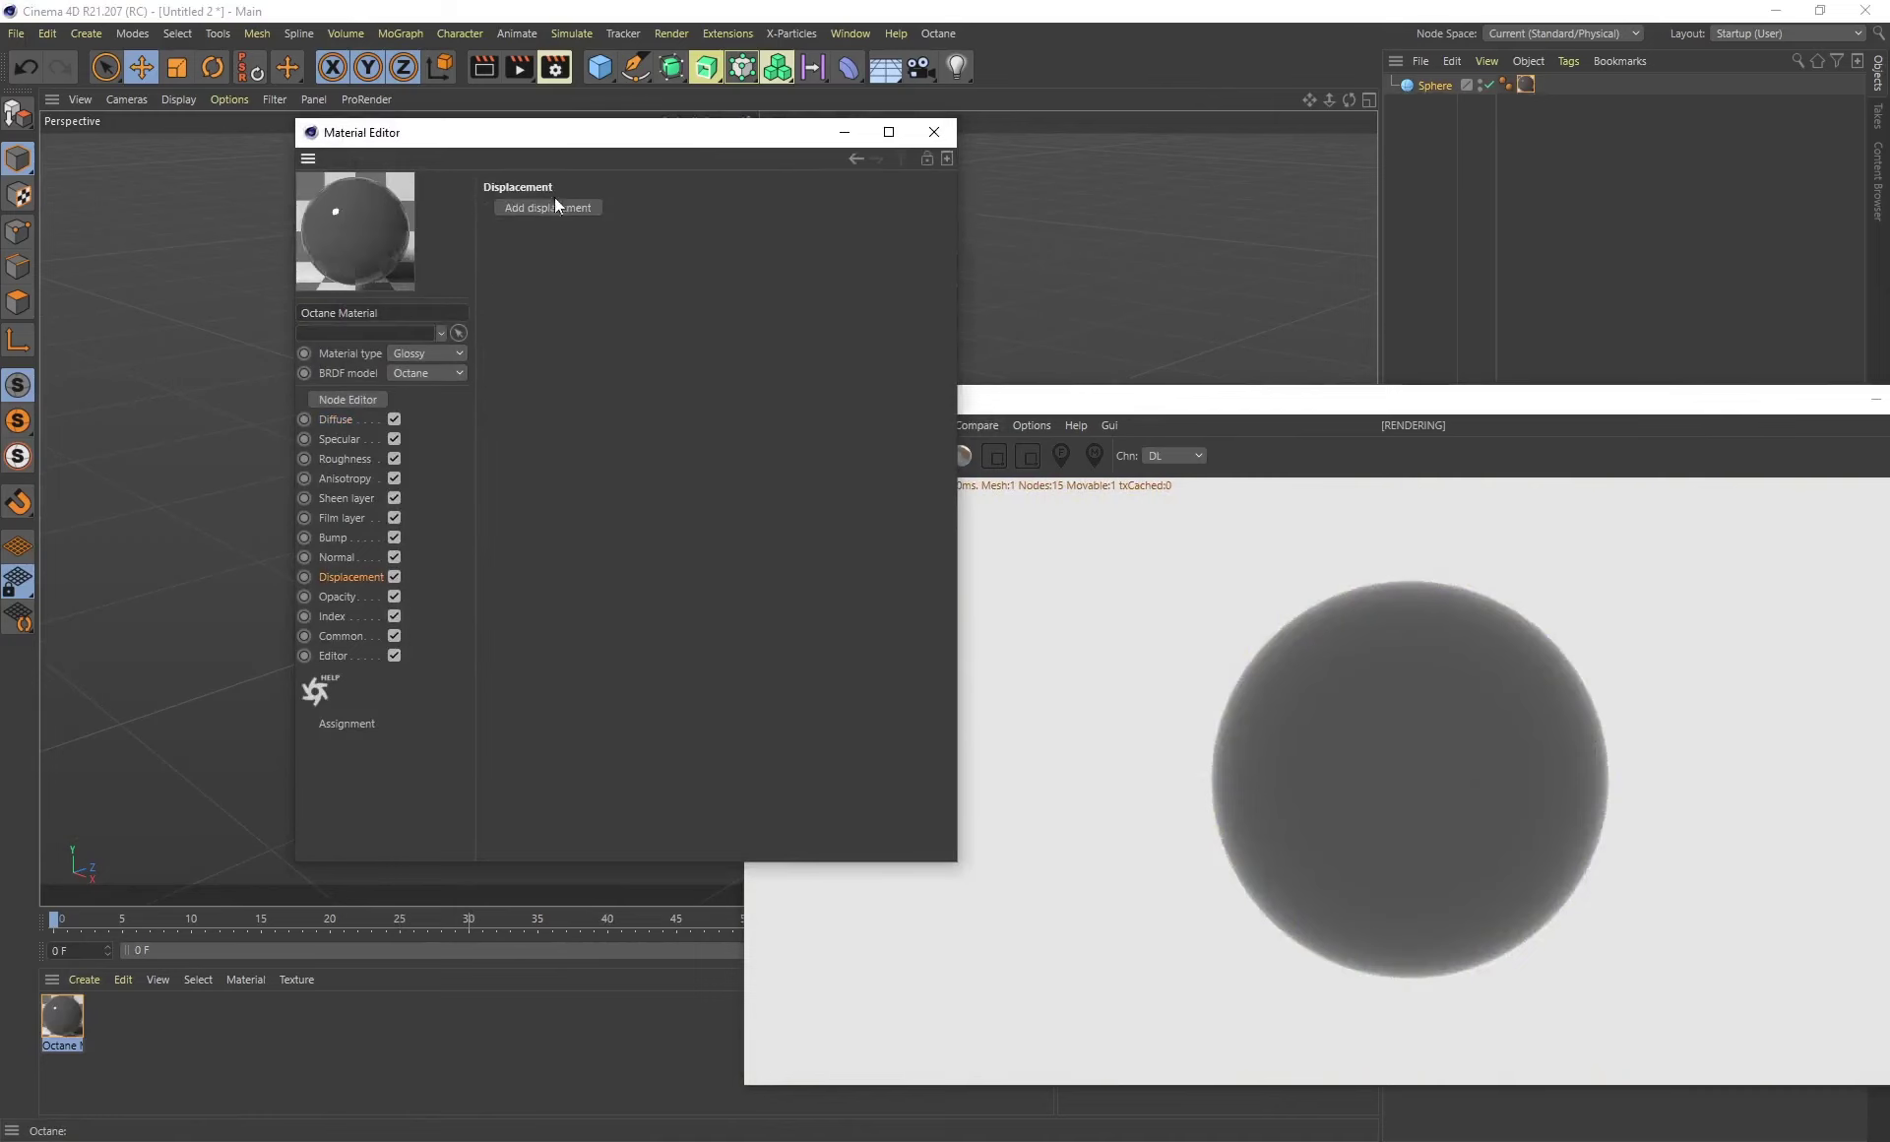
{"action": "left_click", "coordinate": [554, 208]}
{"action": "left_click", "coordinate": [571, 219]}
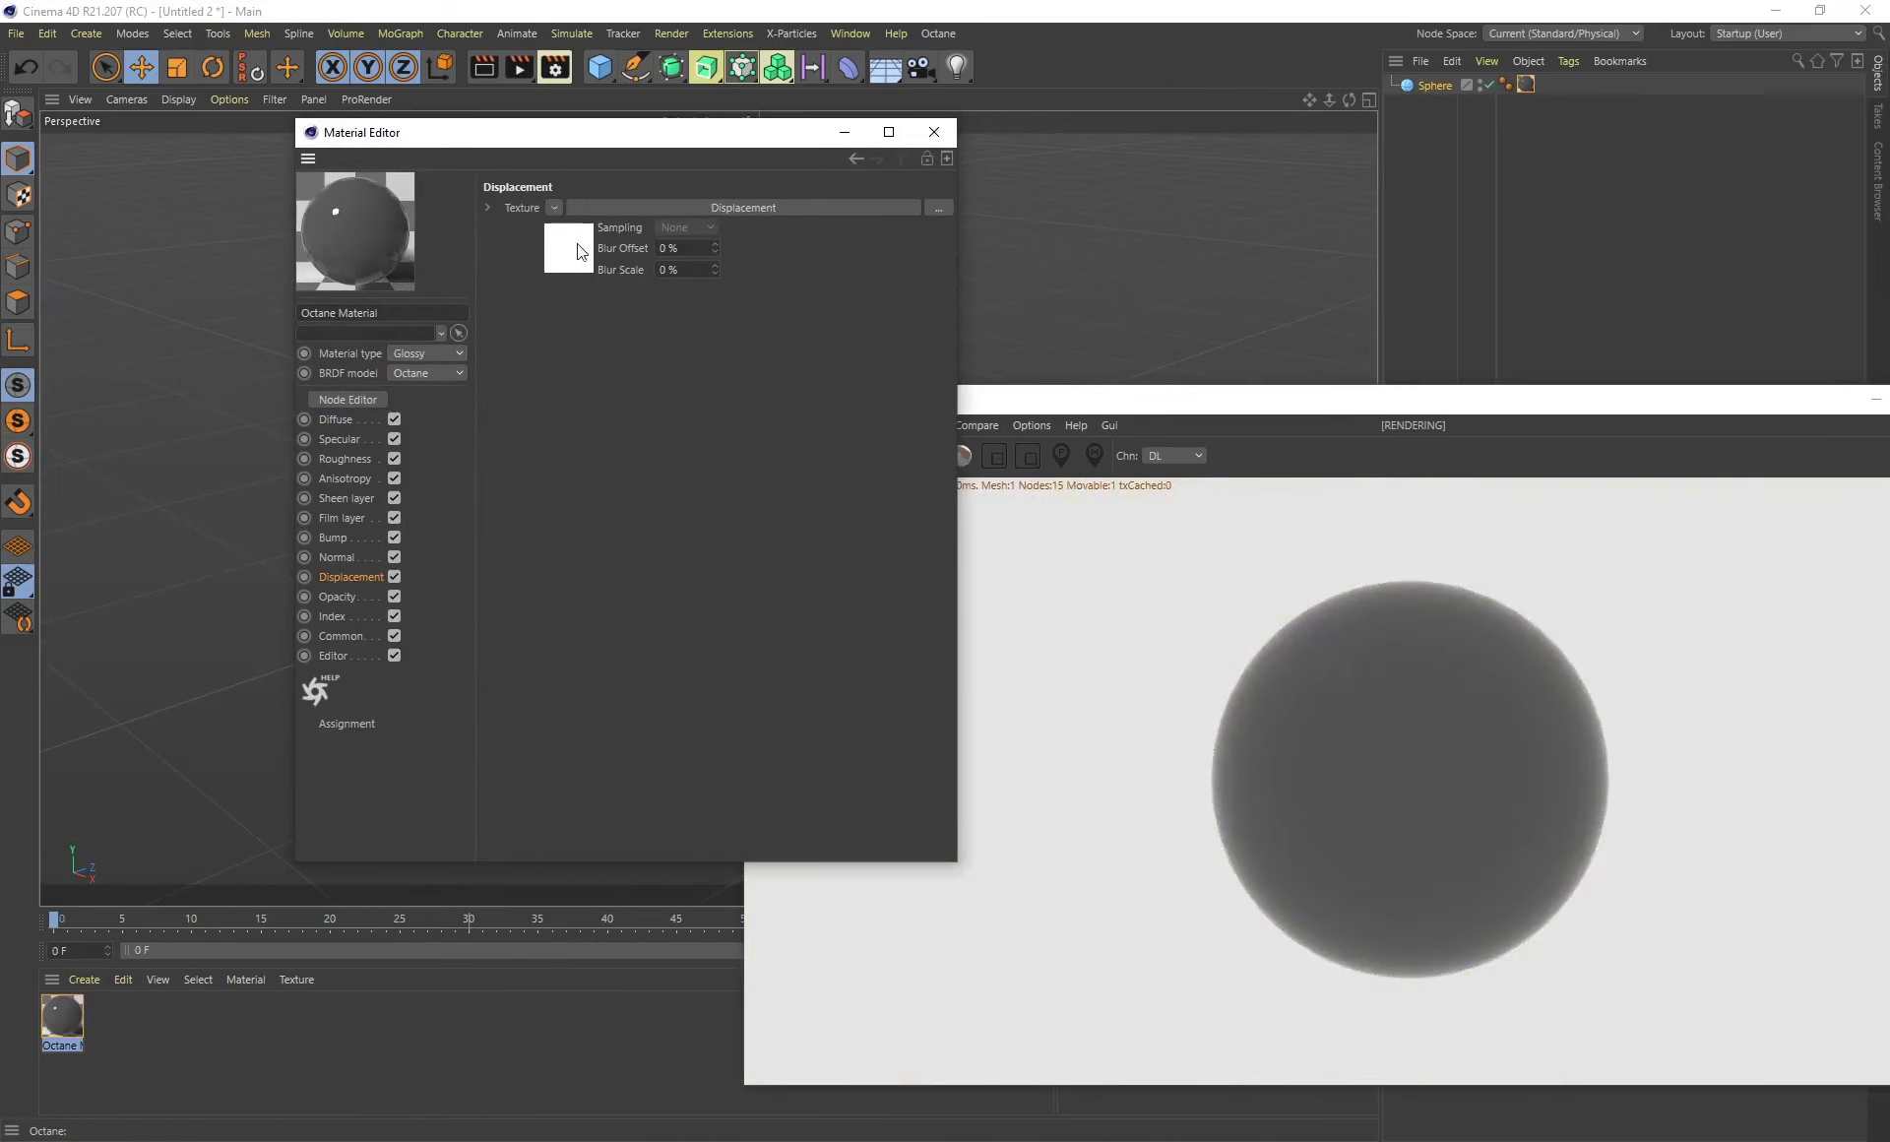
{"action": "left_click", "coordinate": [577, 236]}
{"action": "left_click", "coordinate": [587, 234]}
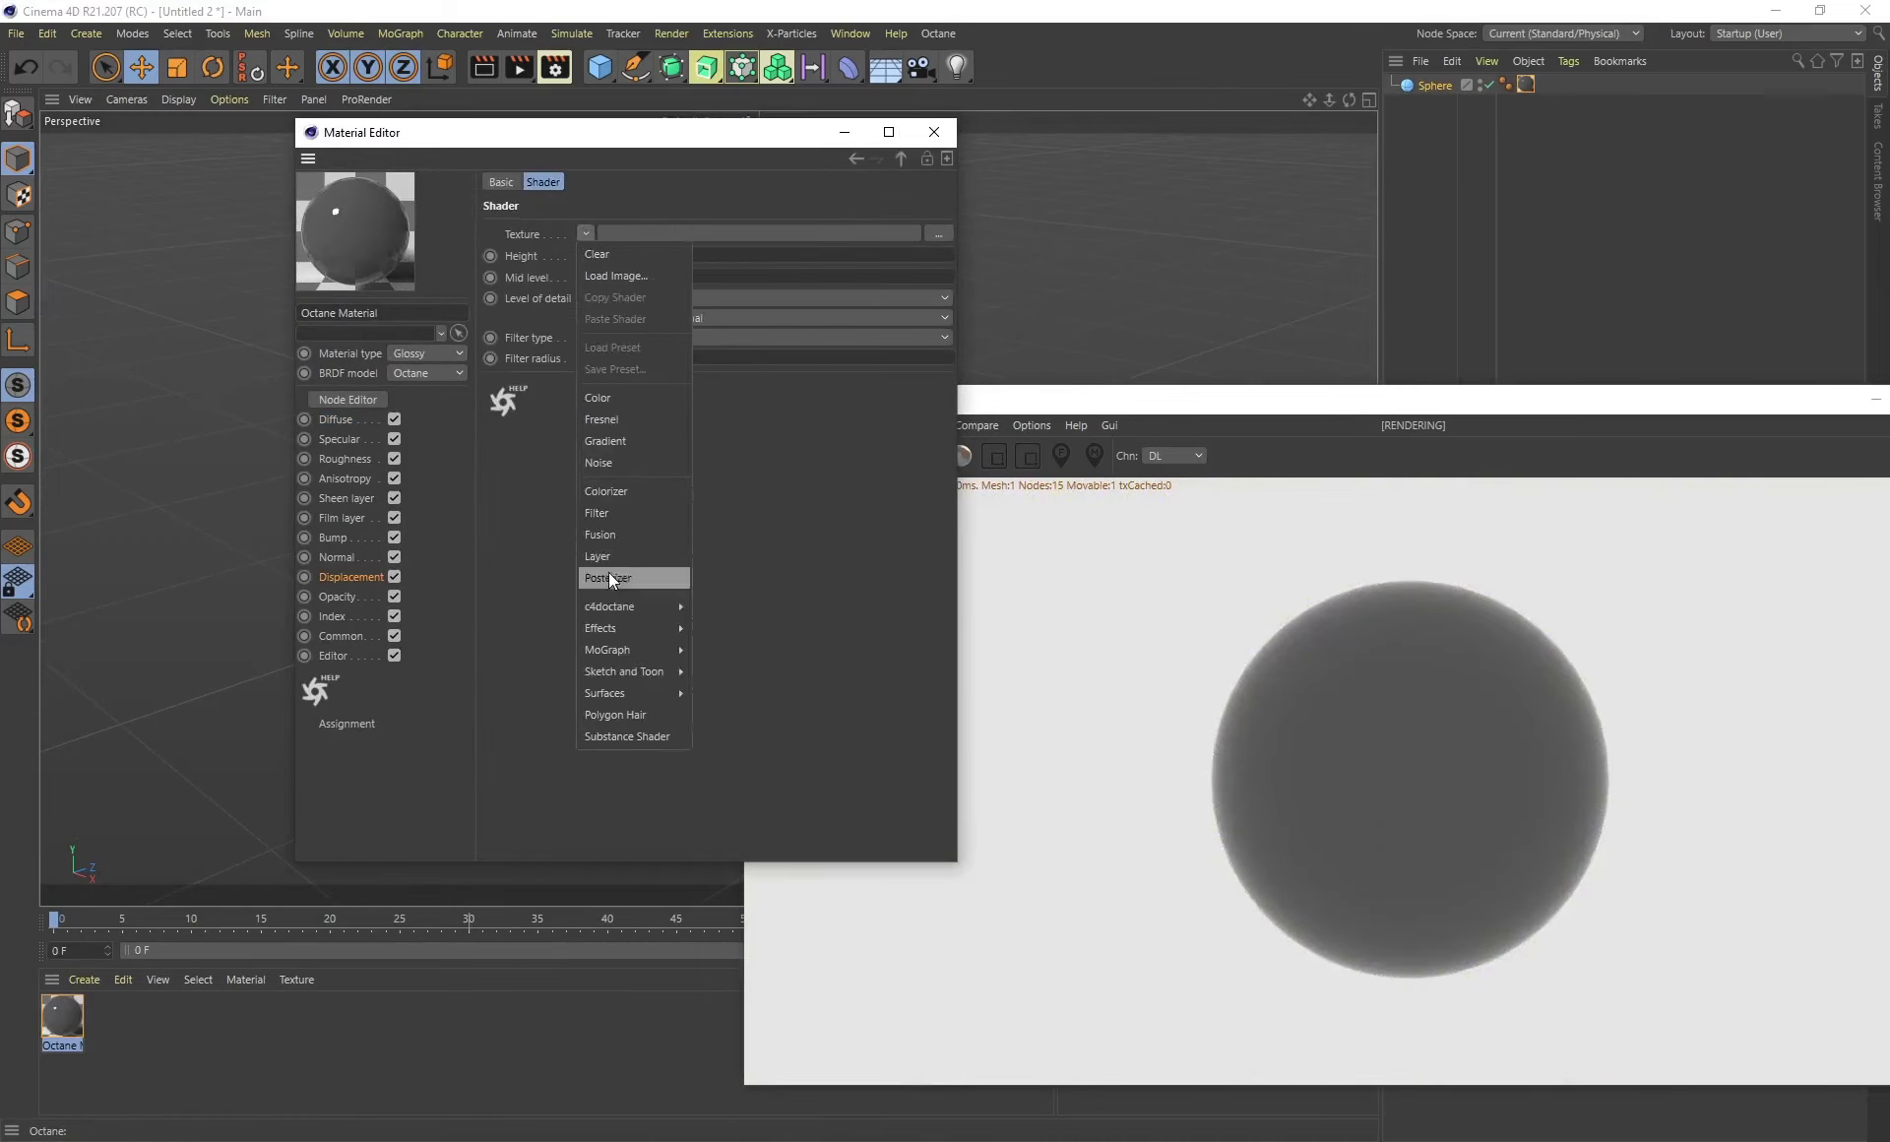
{"action": "mouse_move", "coordinate": [624, 605]}
{"action": "left_click", "coordinate": [737, 560]}
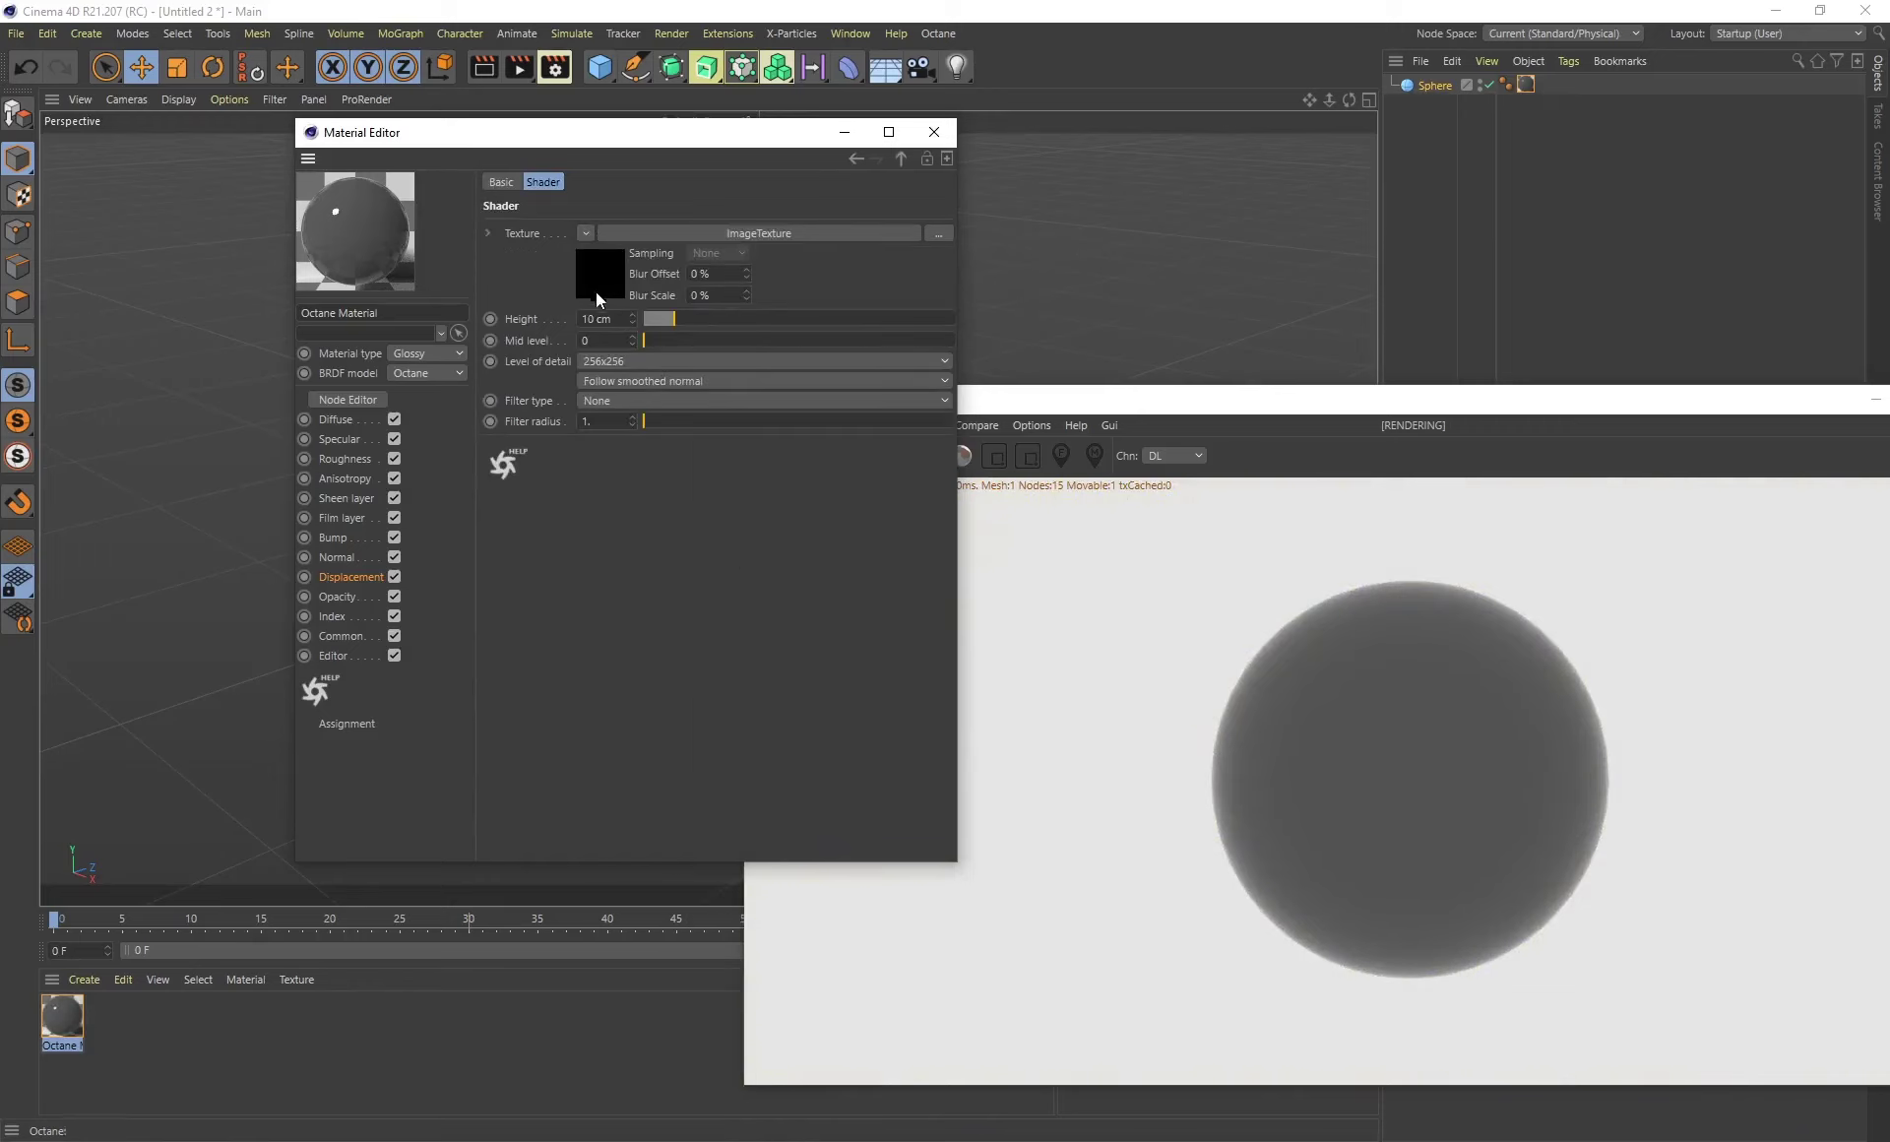
Load Reaction_Diffusion__height.tif from the desktop into the displacement's image texture, without copying it to the project location.
{"action": "left_click", "coordinate": [939, 228]}
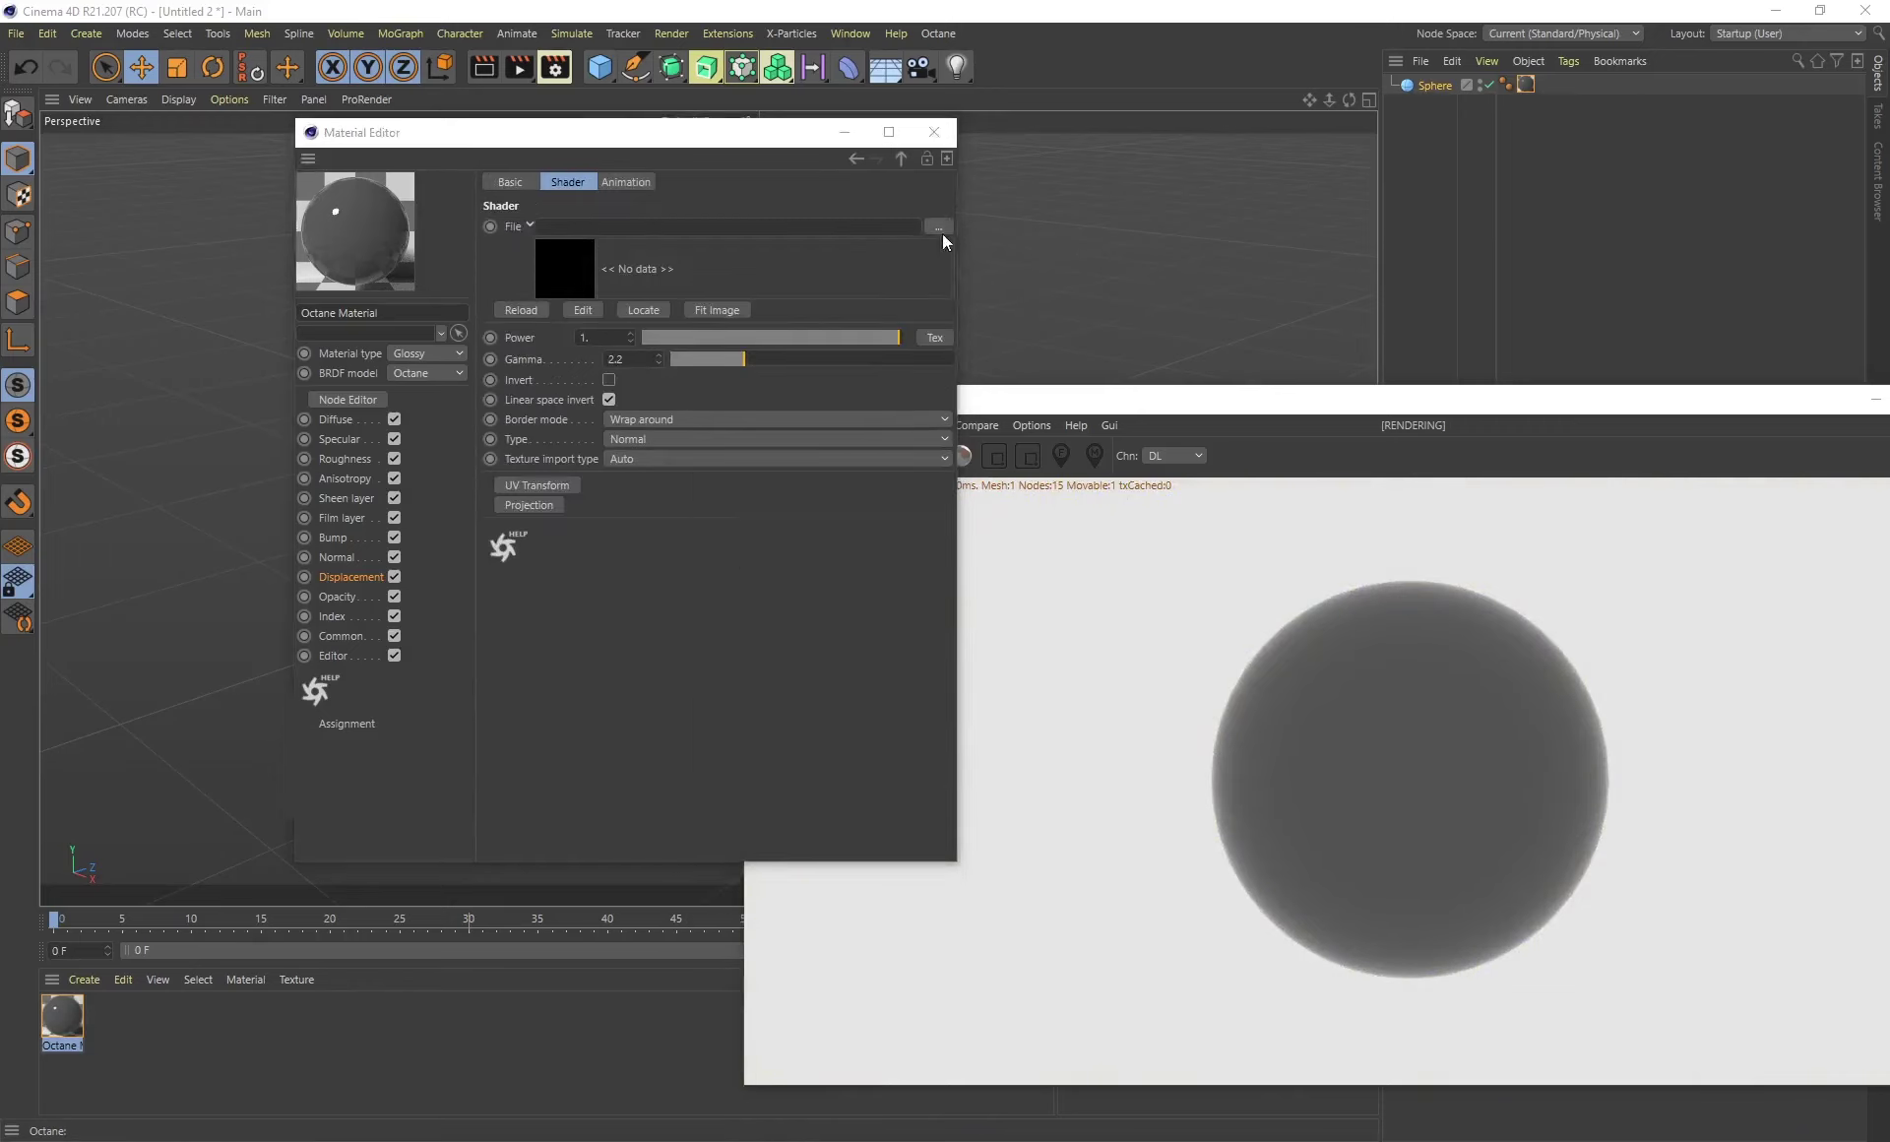
{"action": "scroll", "coordinate": [979, 773], "scroll_direction": "down", "scroll_amount": 1}
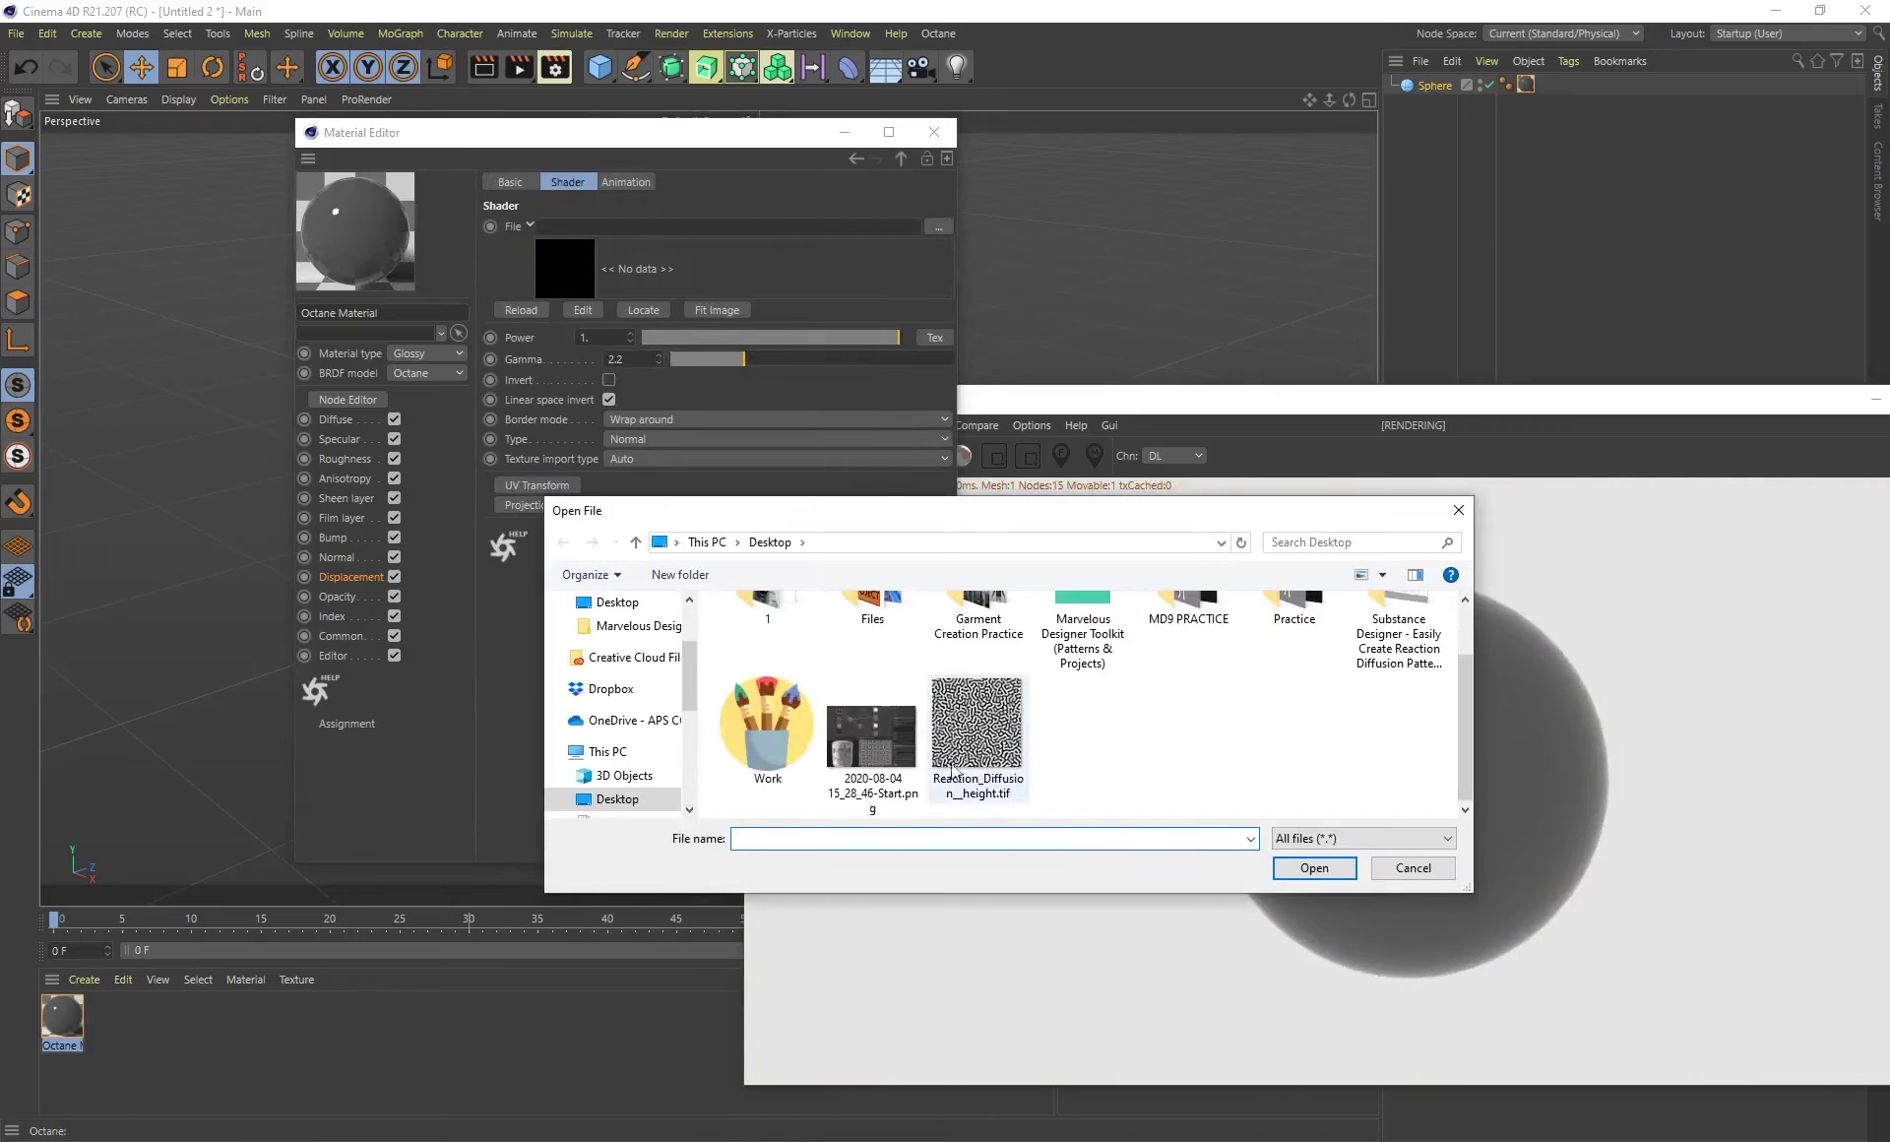
{"action": "left_click", "coordinate": [997, 758]}
{"action": "left_click", "coordinate": [1314, 867]}
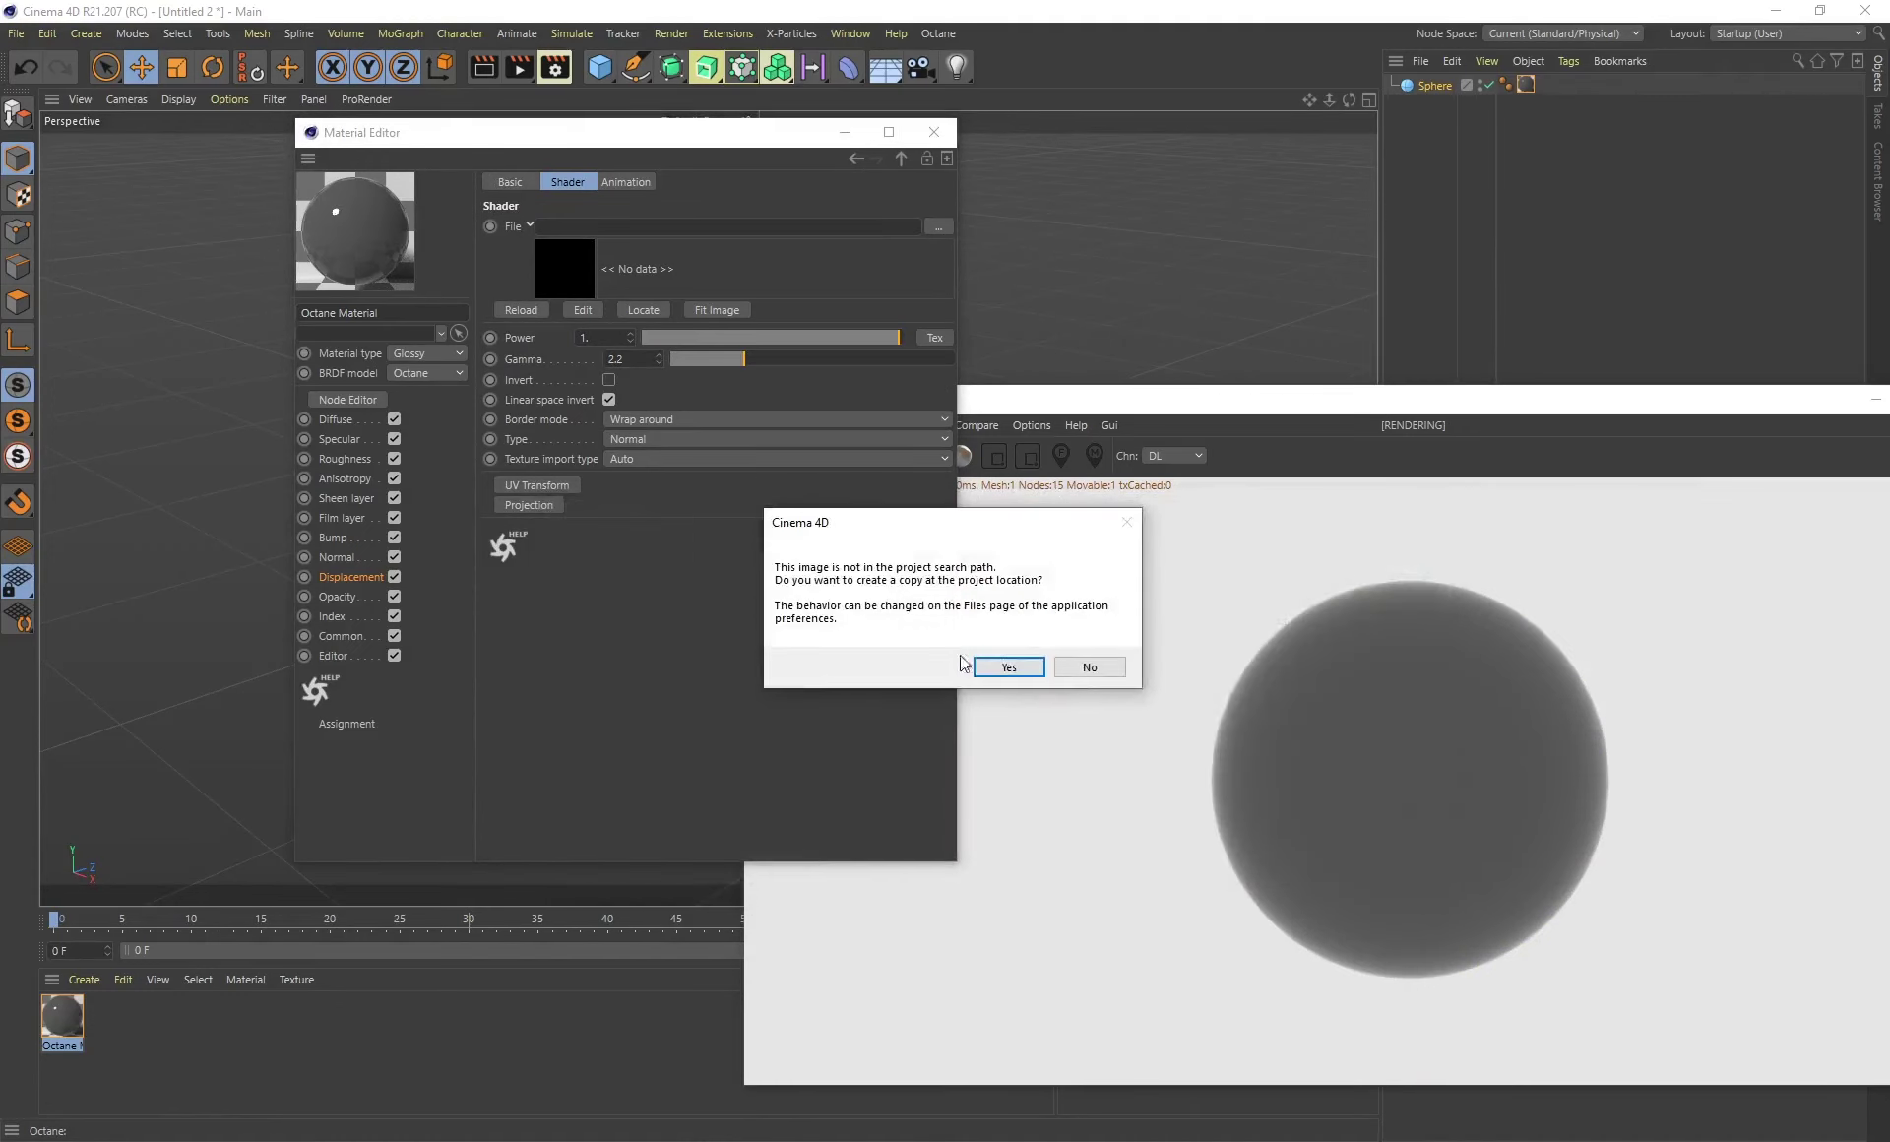
{"action": "left_click", "coordinate": [1100, 672]}
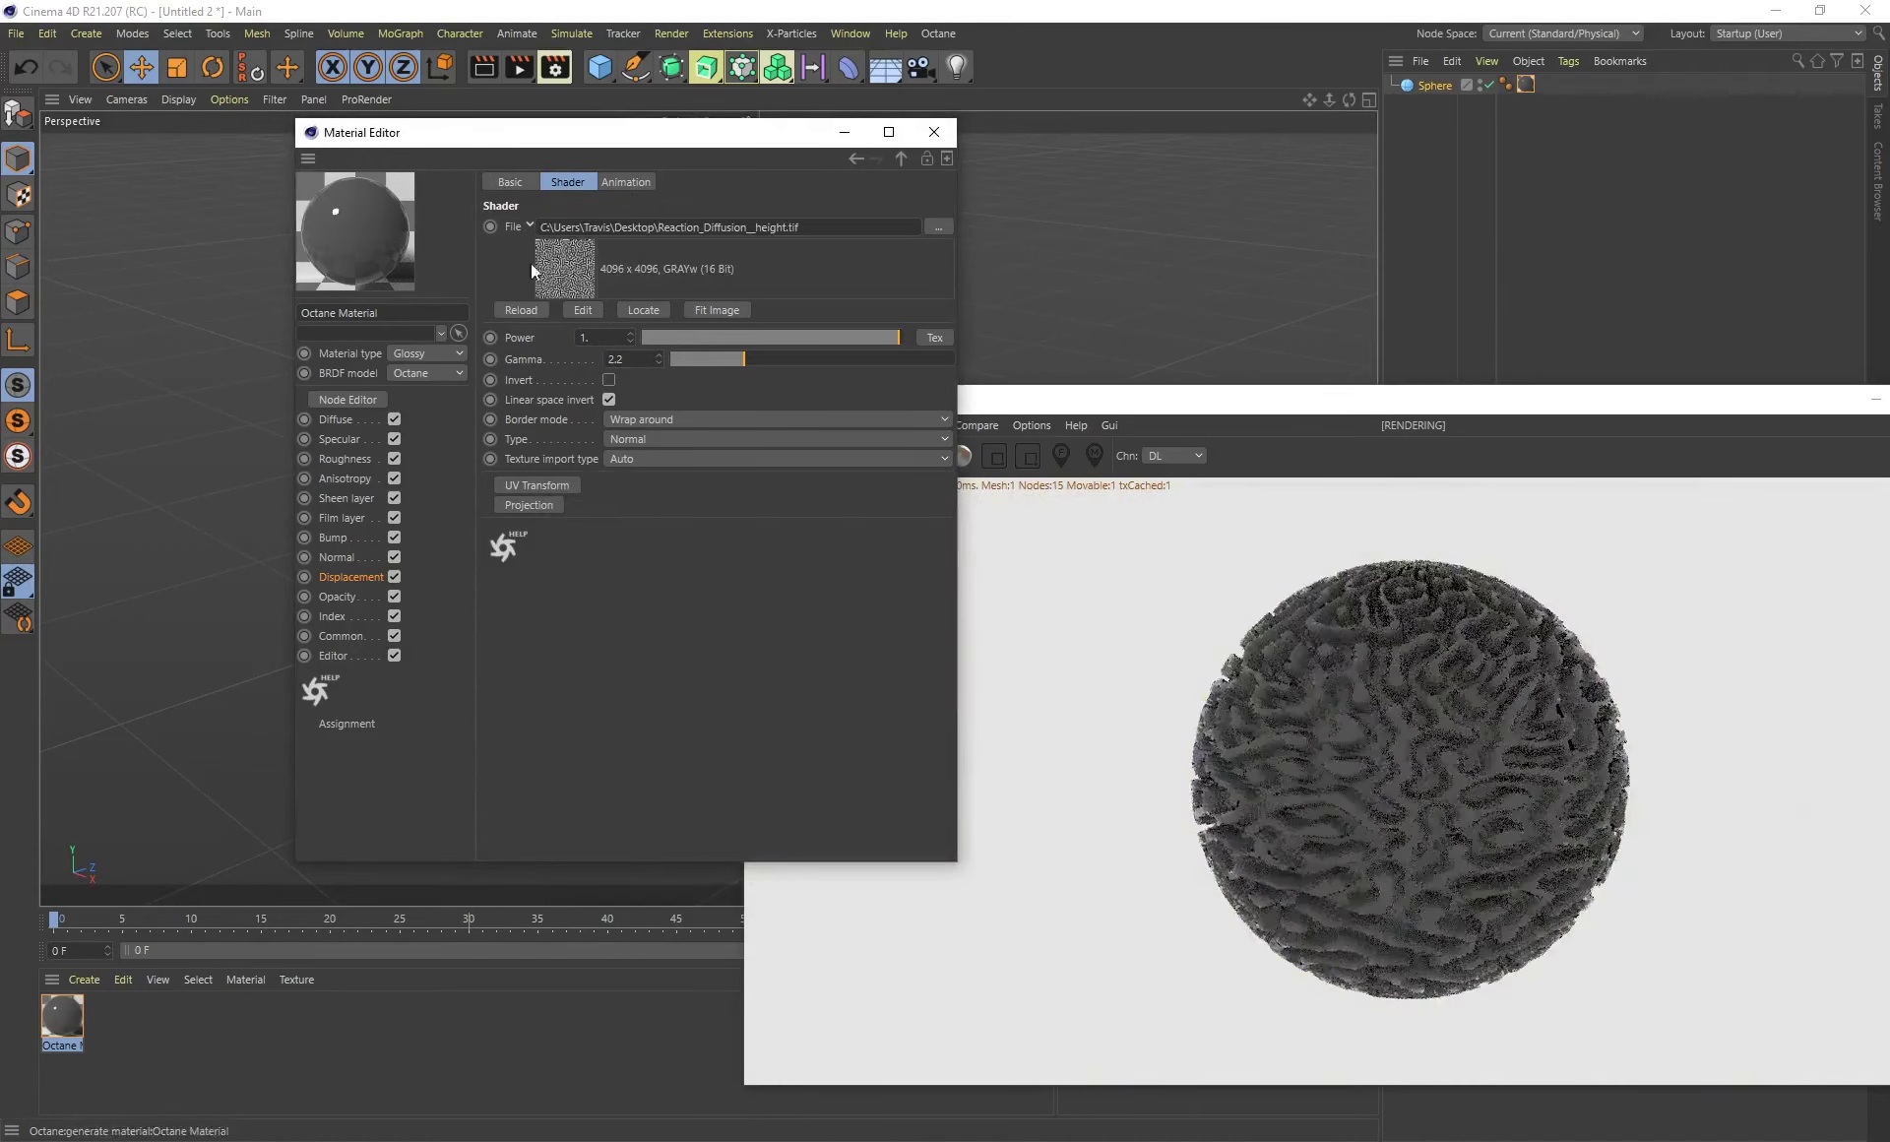
Set the displacement's level of detail to 4096x4096 and reduce its height to 6.752 cm.
{"action": "left_click", "coordinate": [856, 157]}
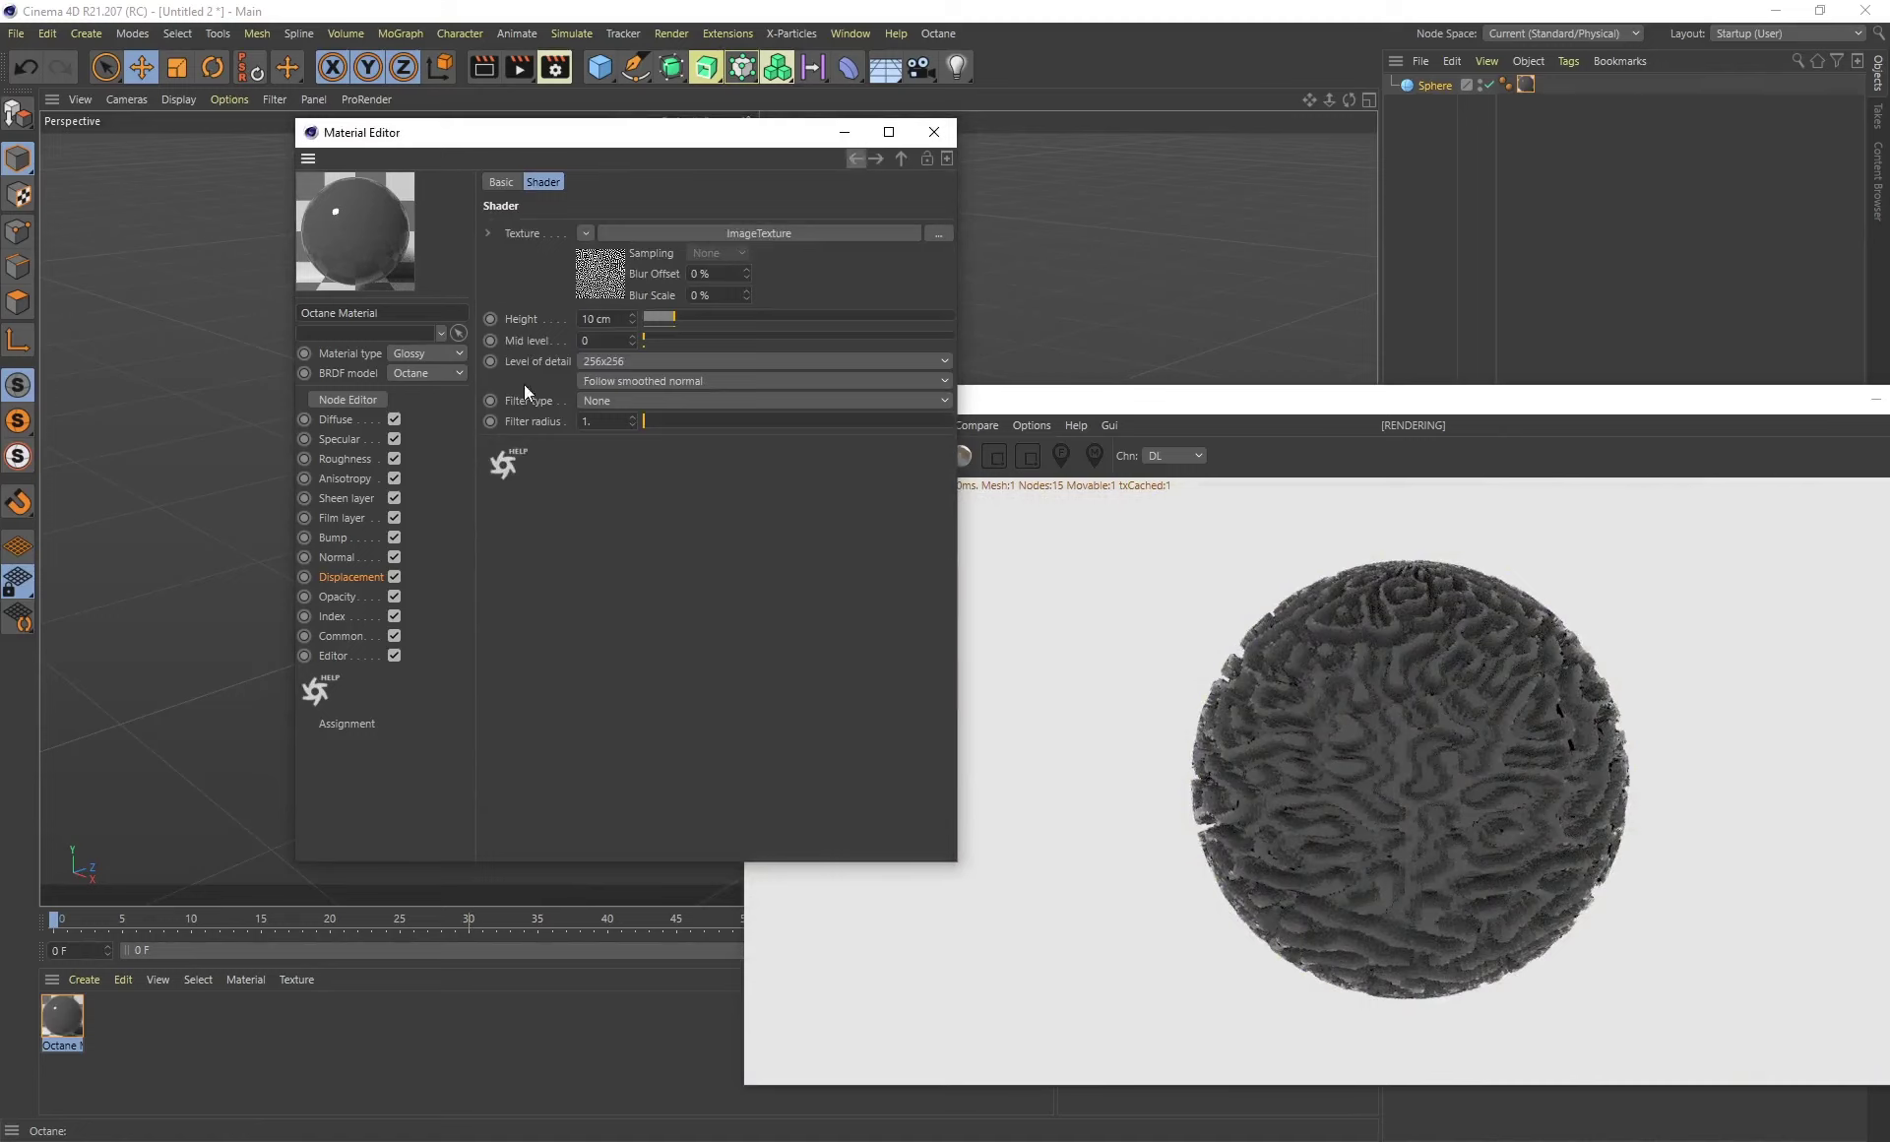
{"action": "left_click", "coordinate": [626, 362]}
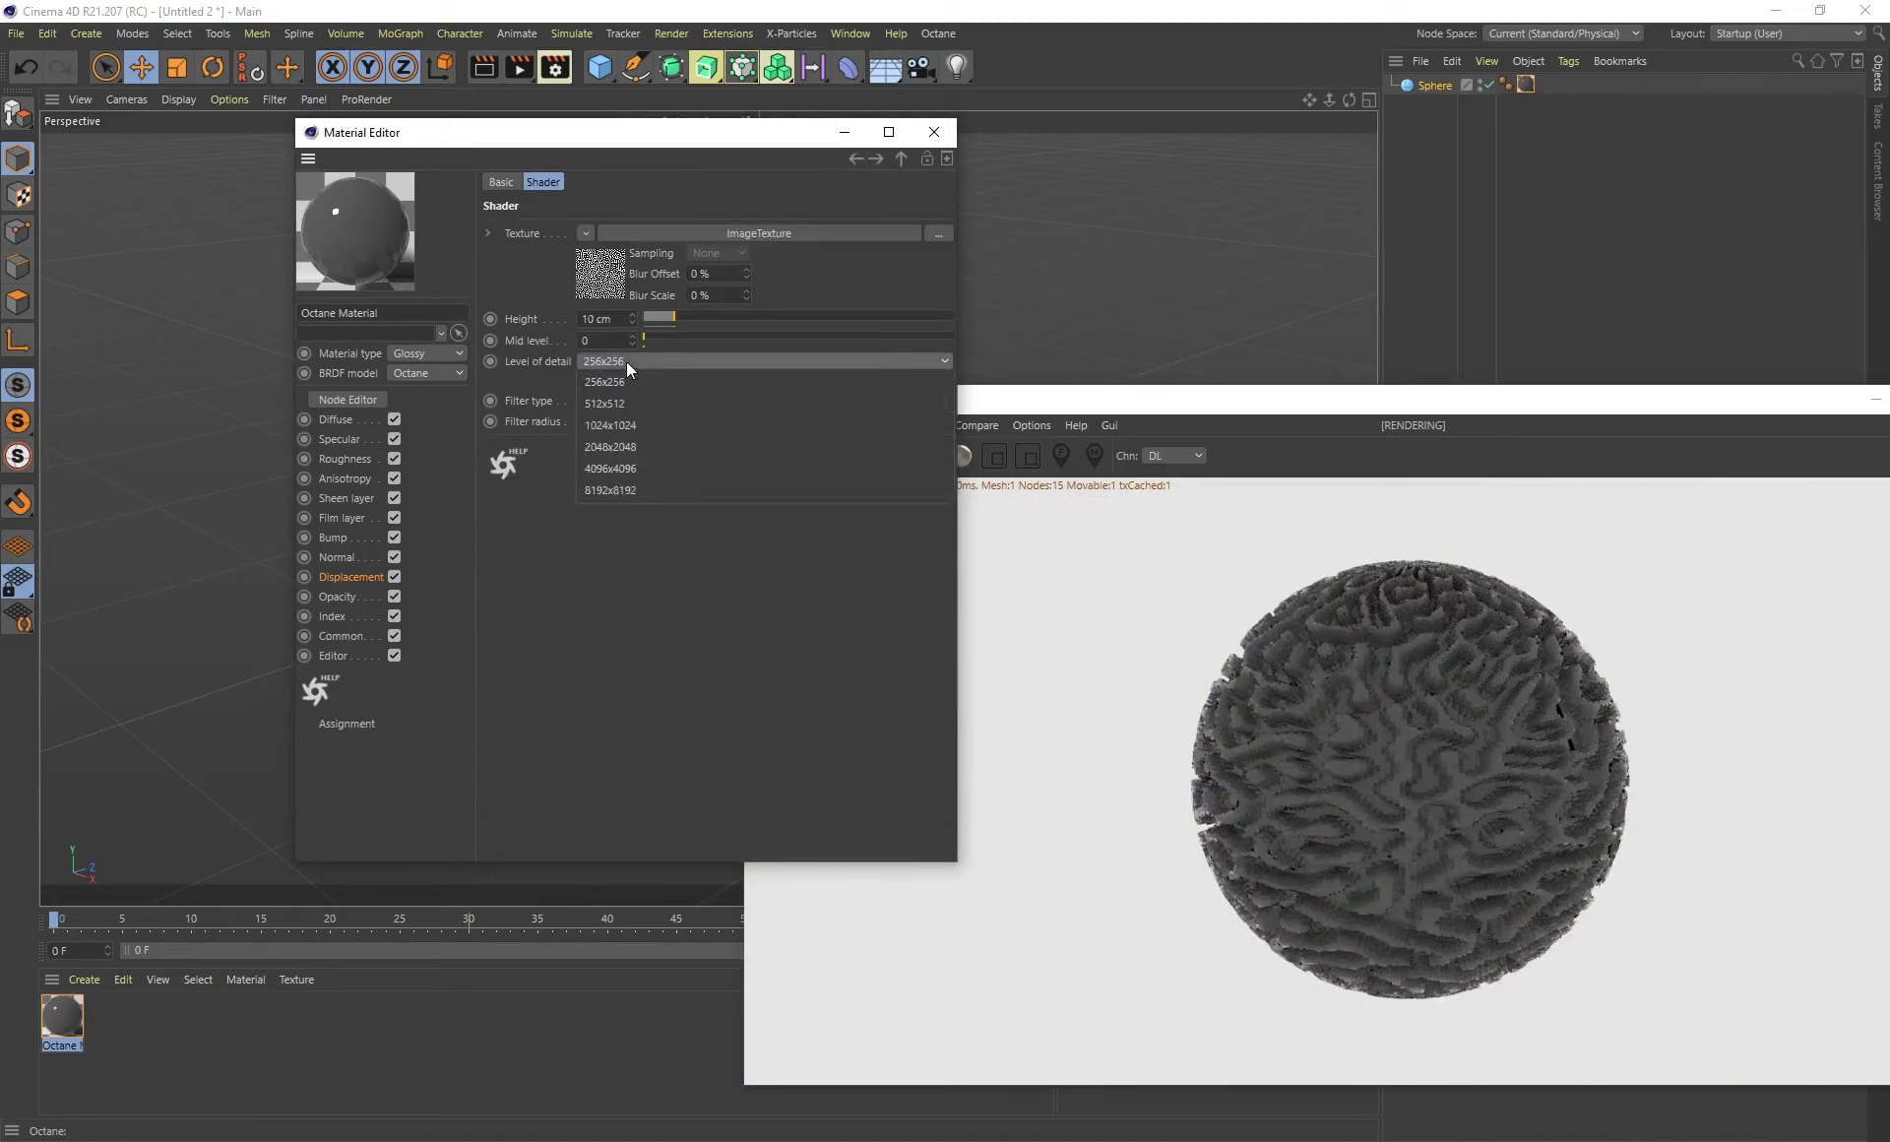
{"action": "left_click", "coordinate": [617, 467]}
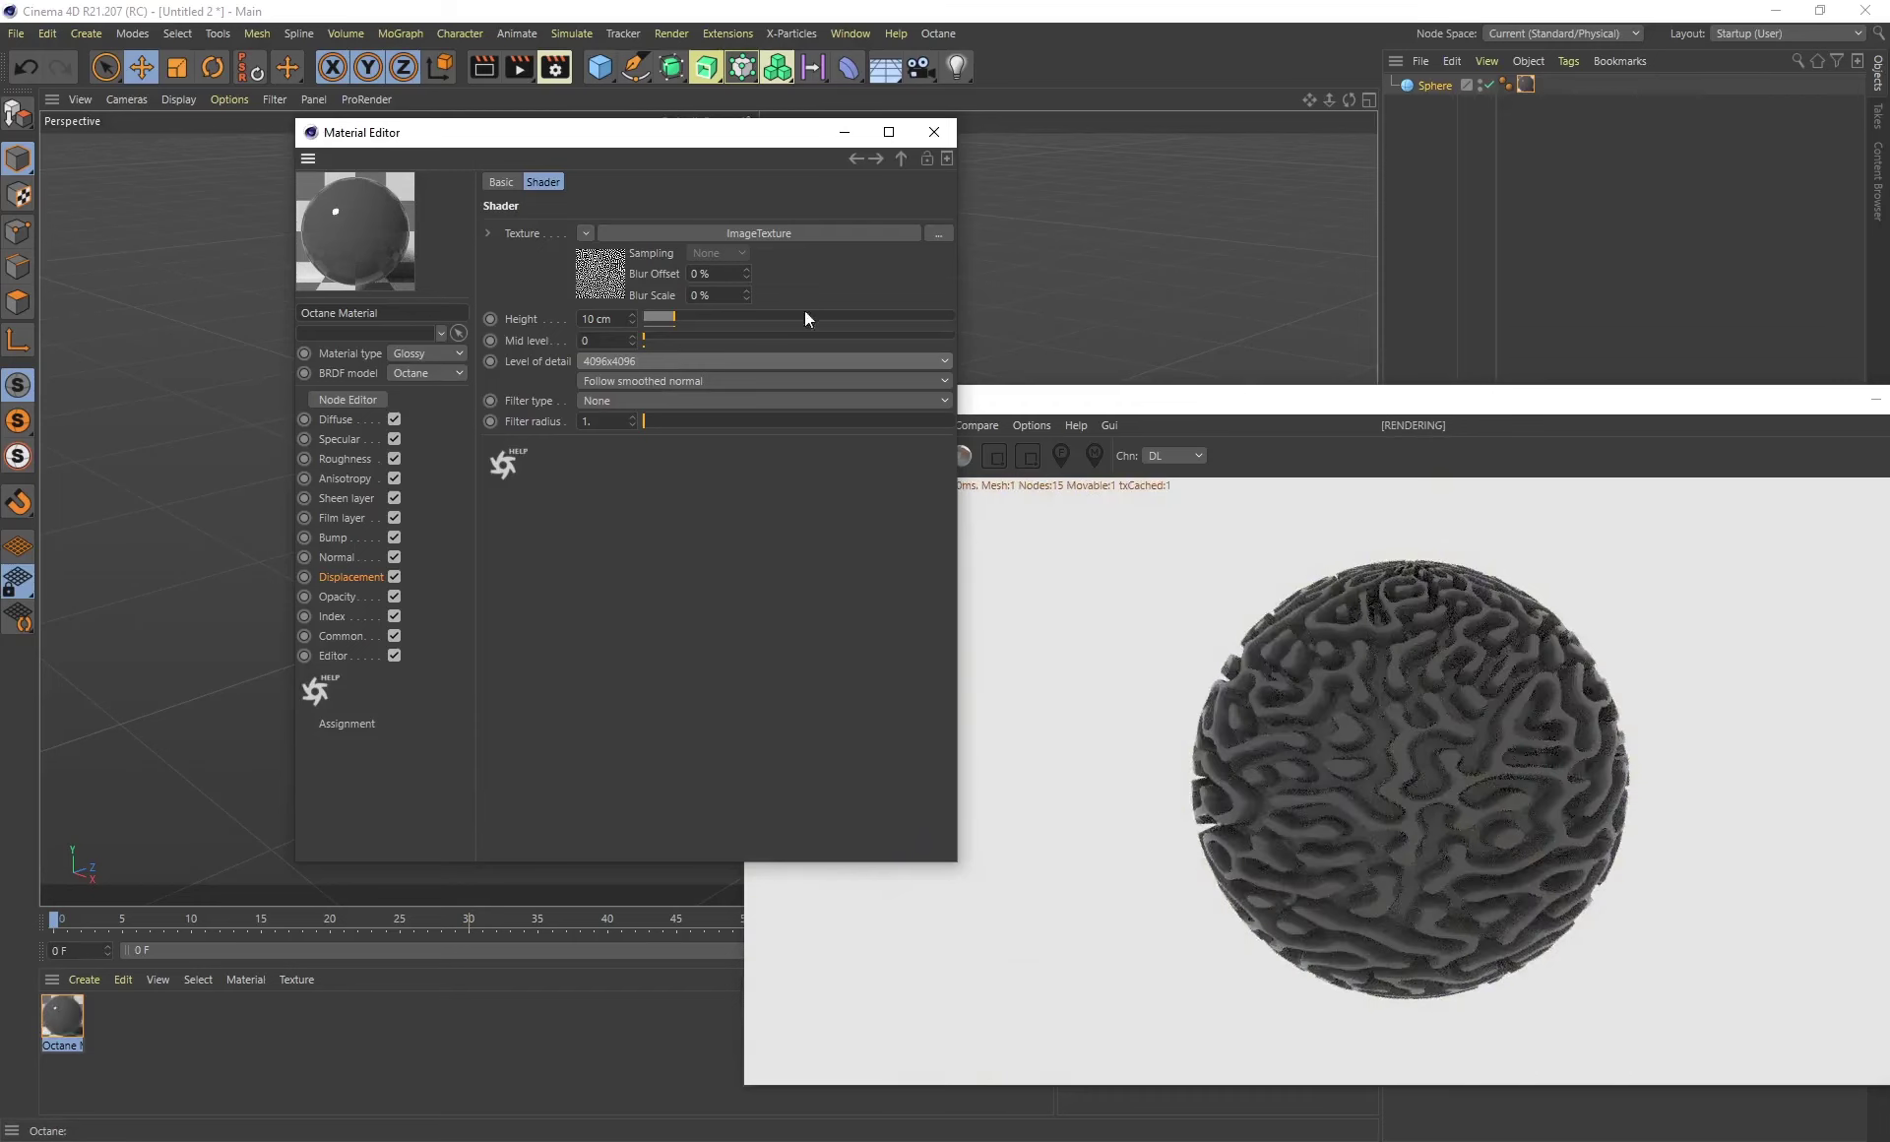
{"action": "left_click_drag", "start_coordinate": [669, 321], "coordinate": [664, 321]}
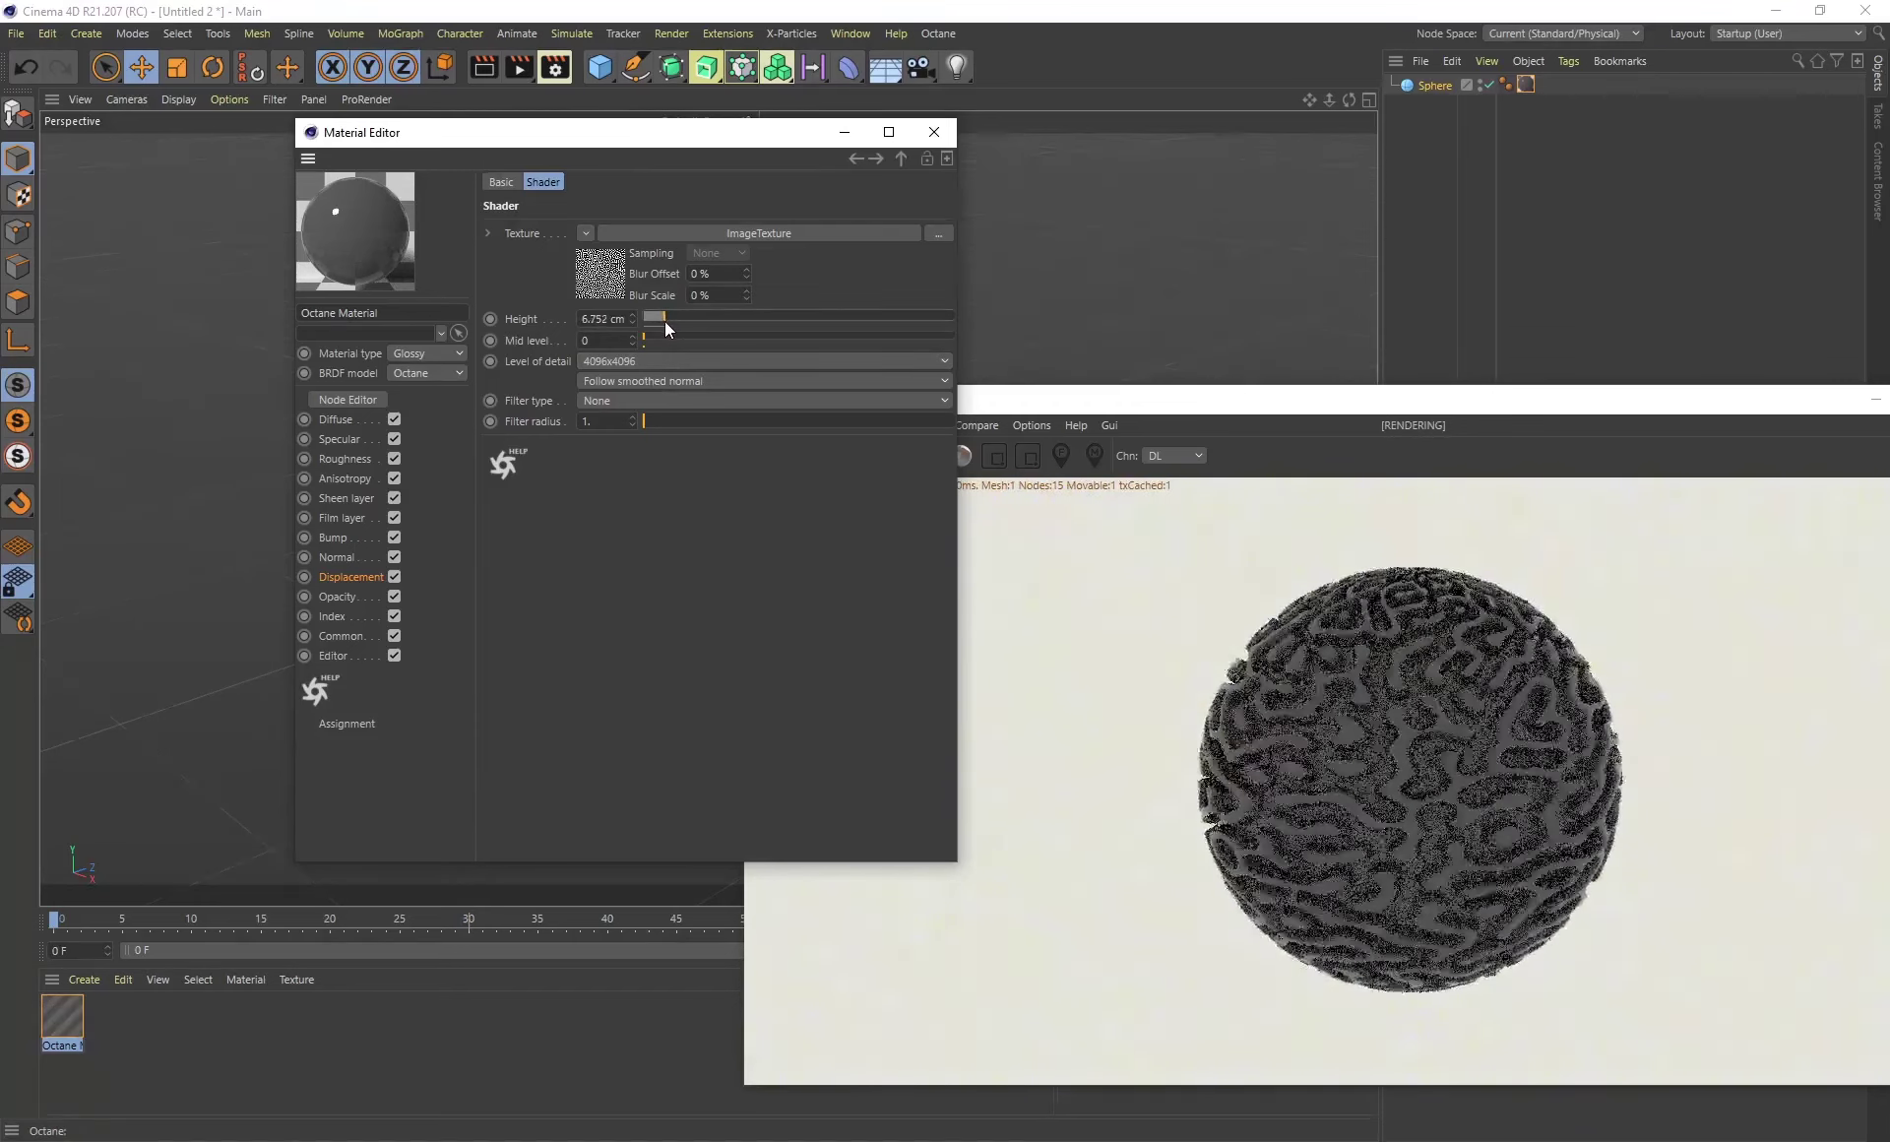
Reduce the UV transform scale of the displacement's image texture uniformly to about 0.52, keeping the aspect ratio locked, and inspect the rendered sphere.
{"action": "left_click", "coordinate": [934, 130]}
{"action": "mouse_move", "coordinate": [502, 482]}
{"action": "left_mouse_down", "text": "alt"}
{"action": "mouse_move", "coordinate": [611, 419]}
{"action": "mouse_move", "coordinate": [586, 477]}
{"action": "mouse_move", "coordinate": [561, 439]}
{"action": "mouse_move", "coordinate": [608, 465]}
{"action": "mouse_move", "coordinate": [506, 492]}
{"action": "left_mouse_up", "text": "alt"}
{"action": "double_click", "coordinate": [57, 1014]}
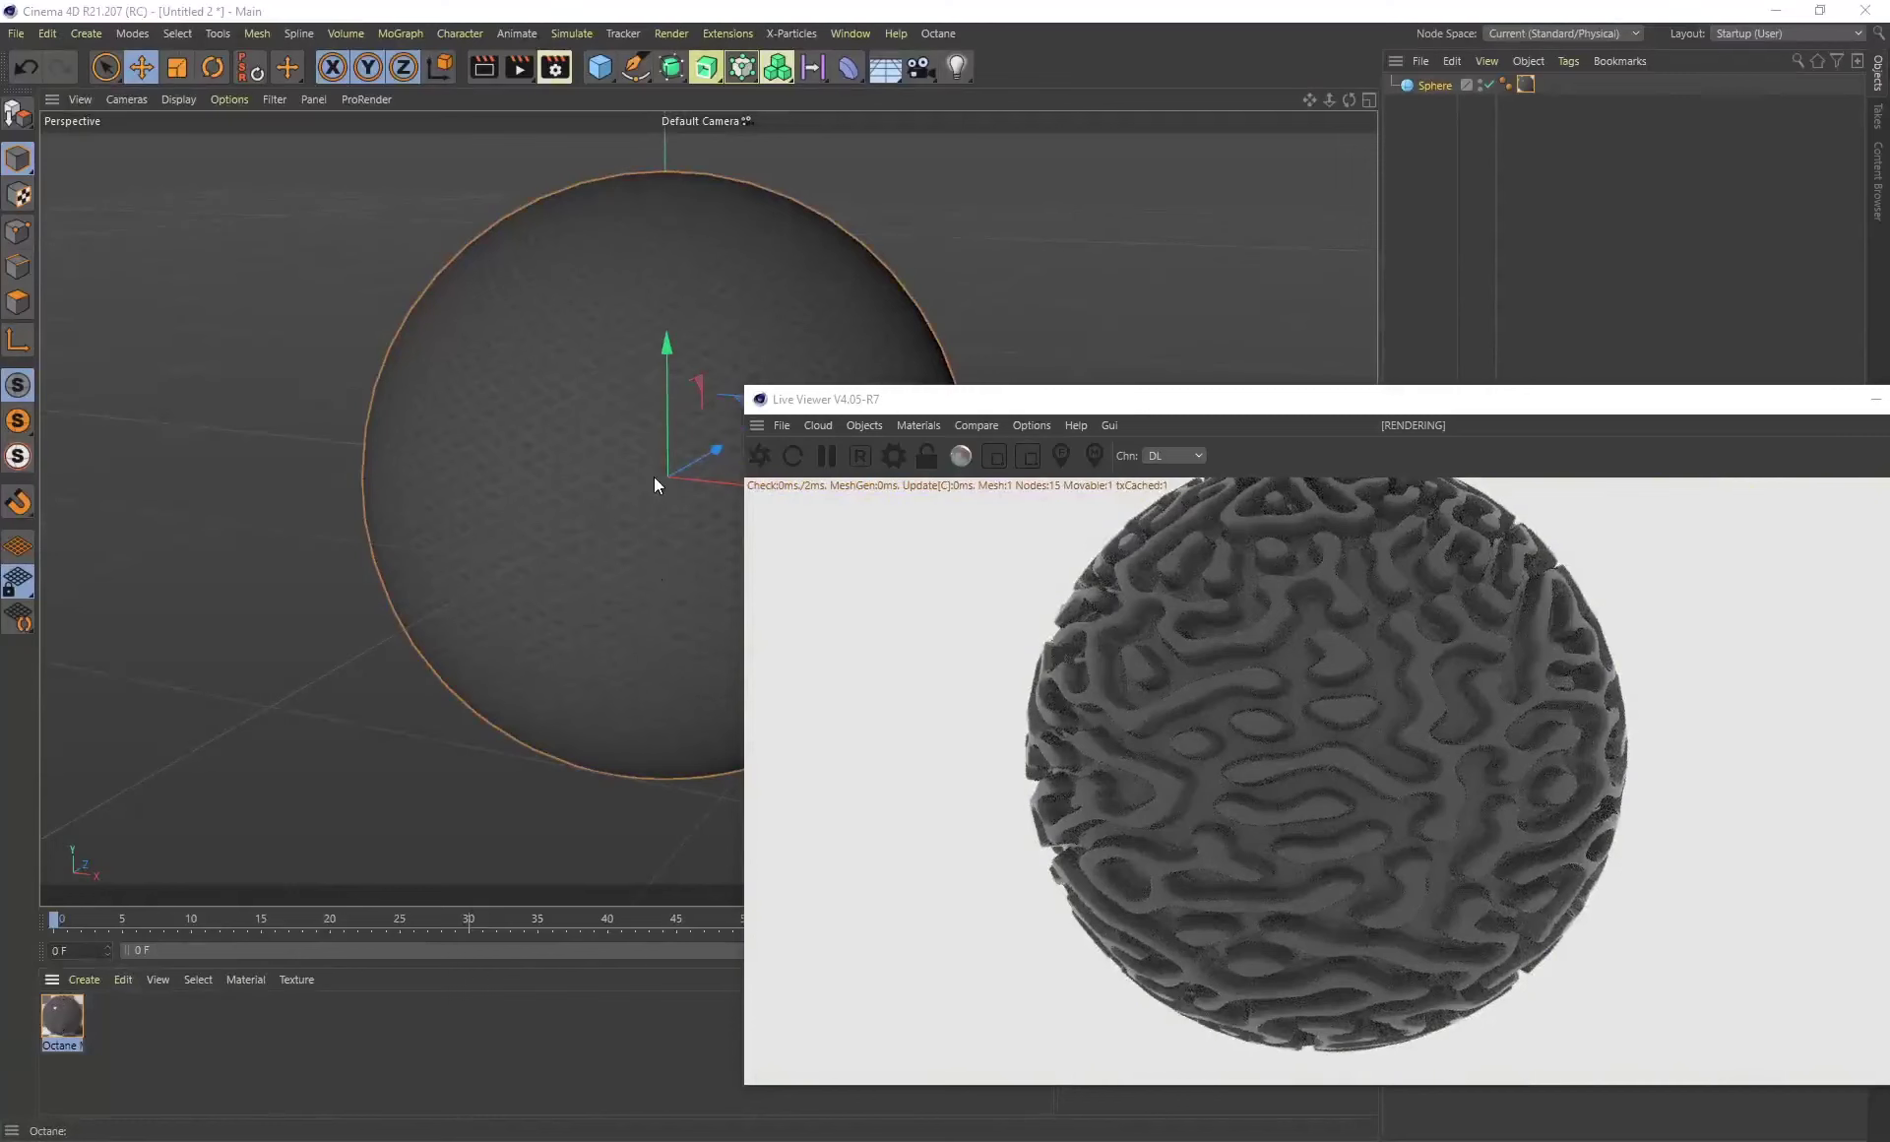
{"action": "left_click", "coordinate": [580, 255]}
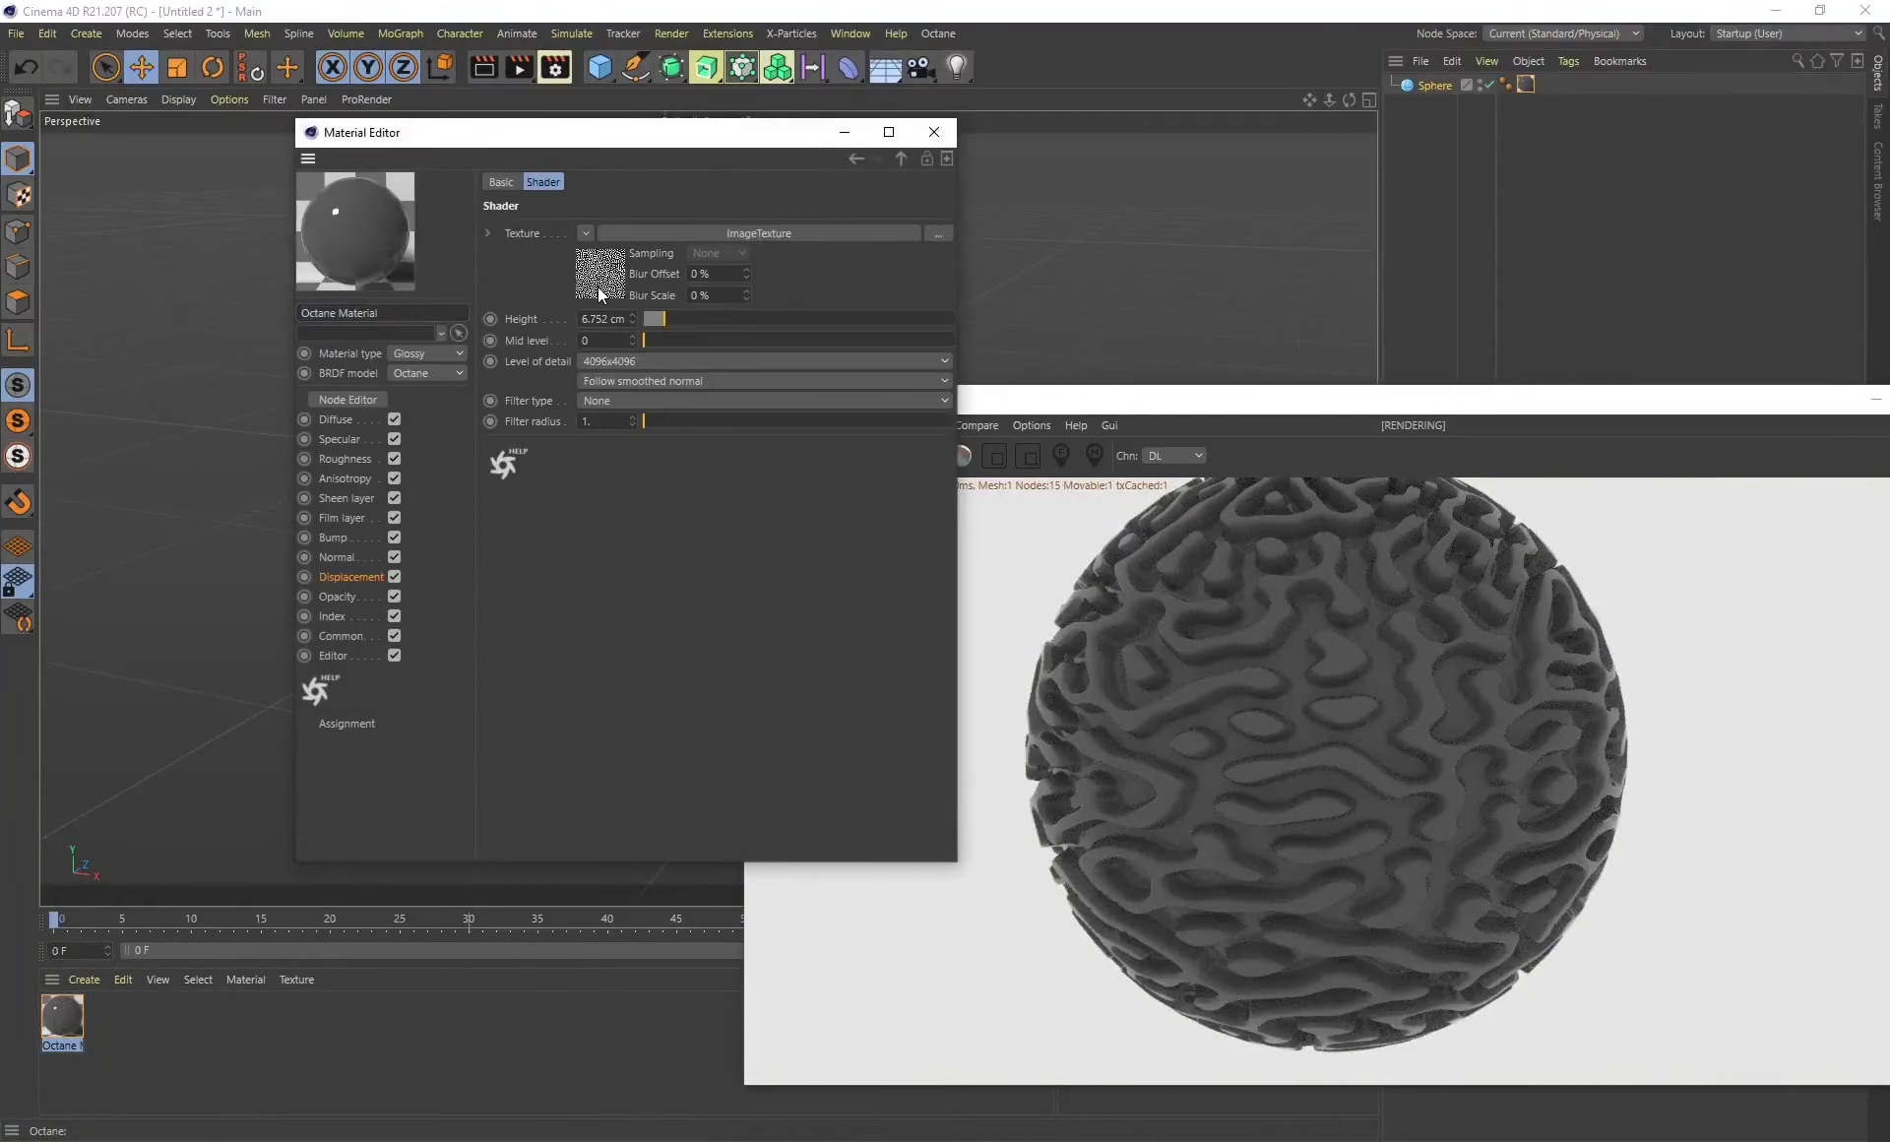
{"action": "left_click", "coordinate": [598, 290]}
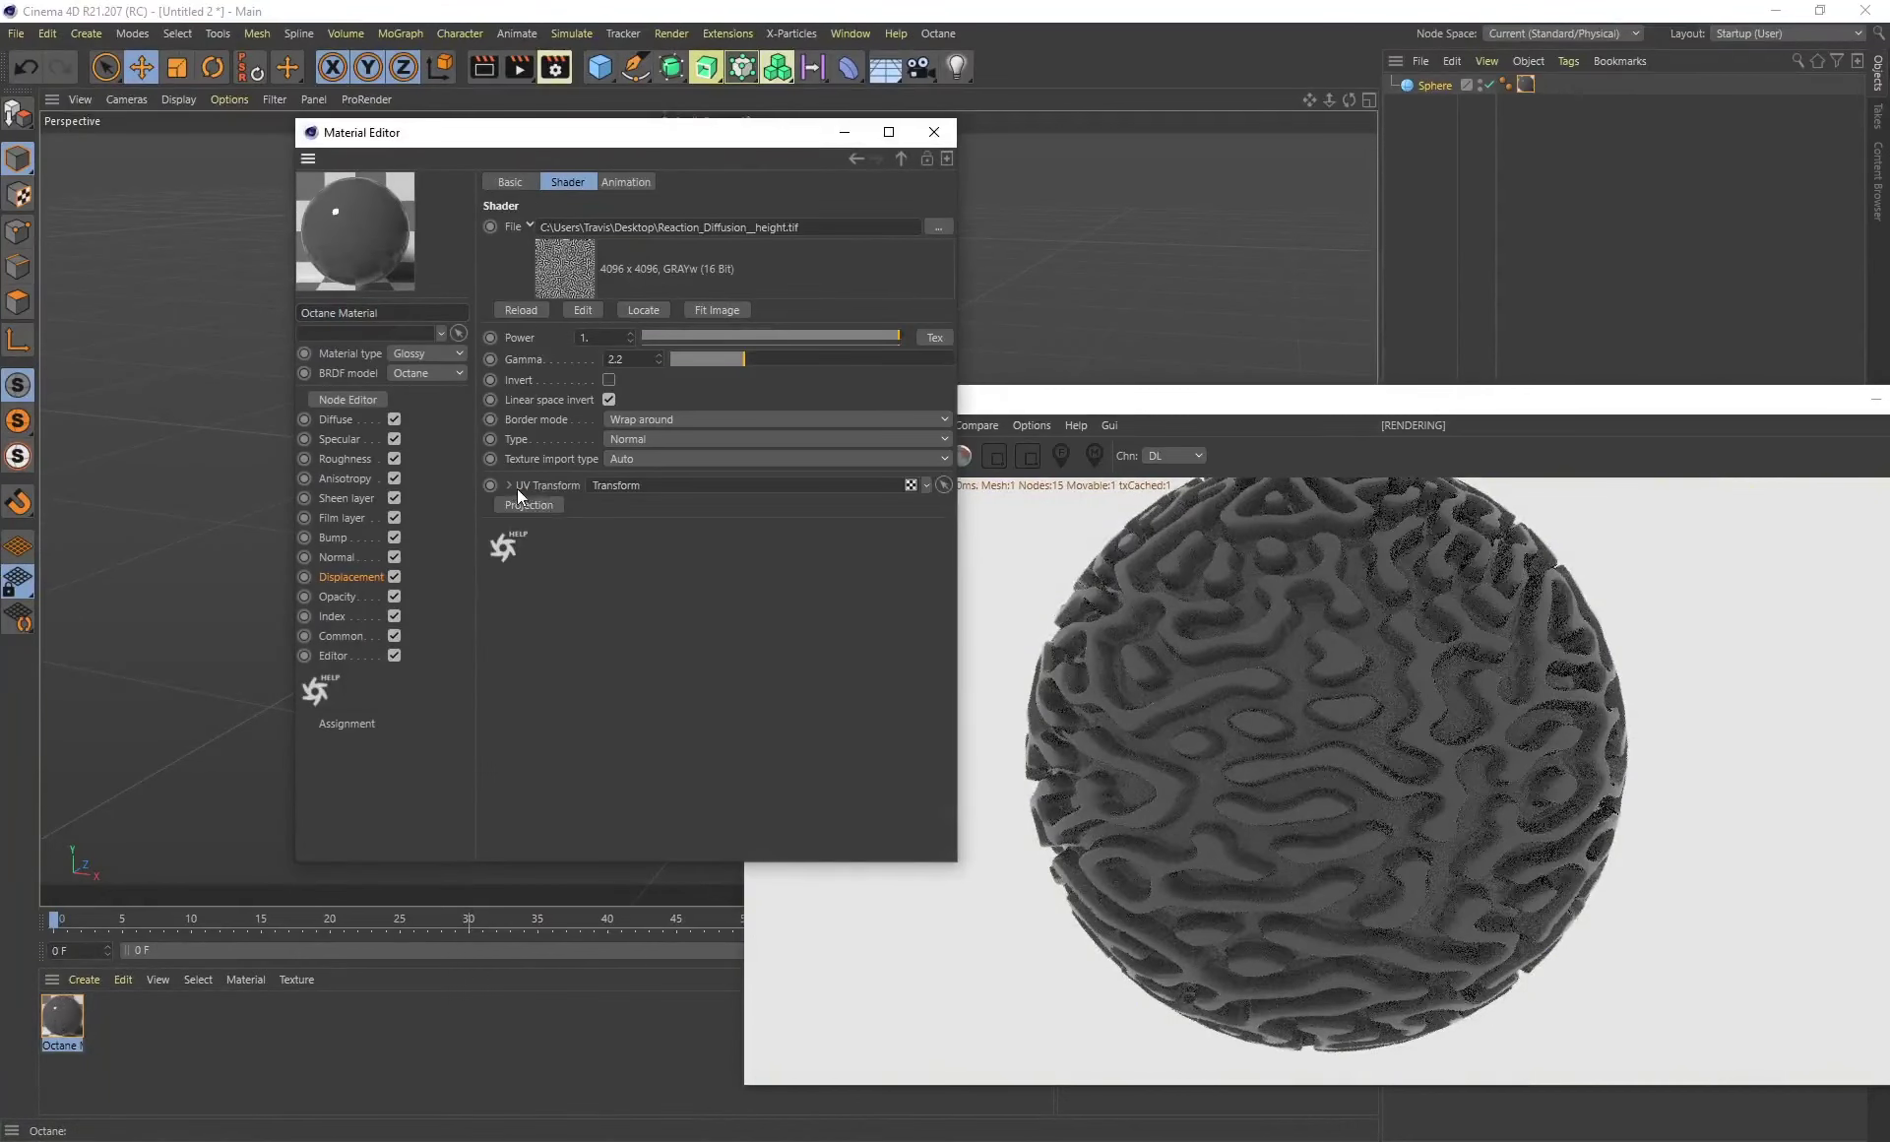
{"action": "left_click", "coordinate": [510, 487]}
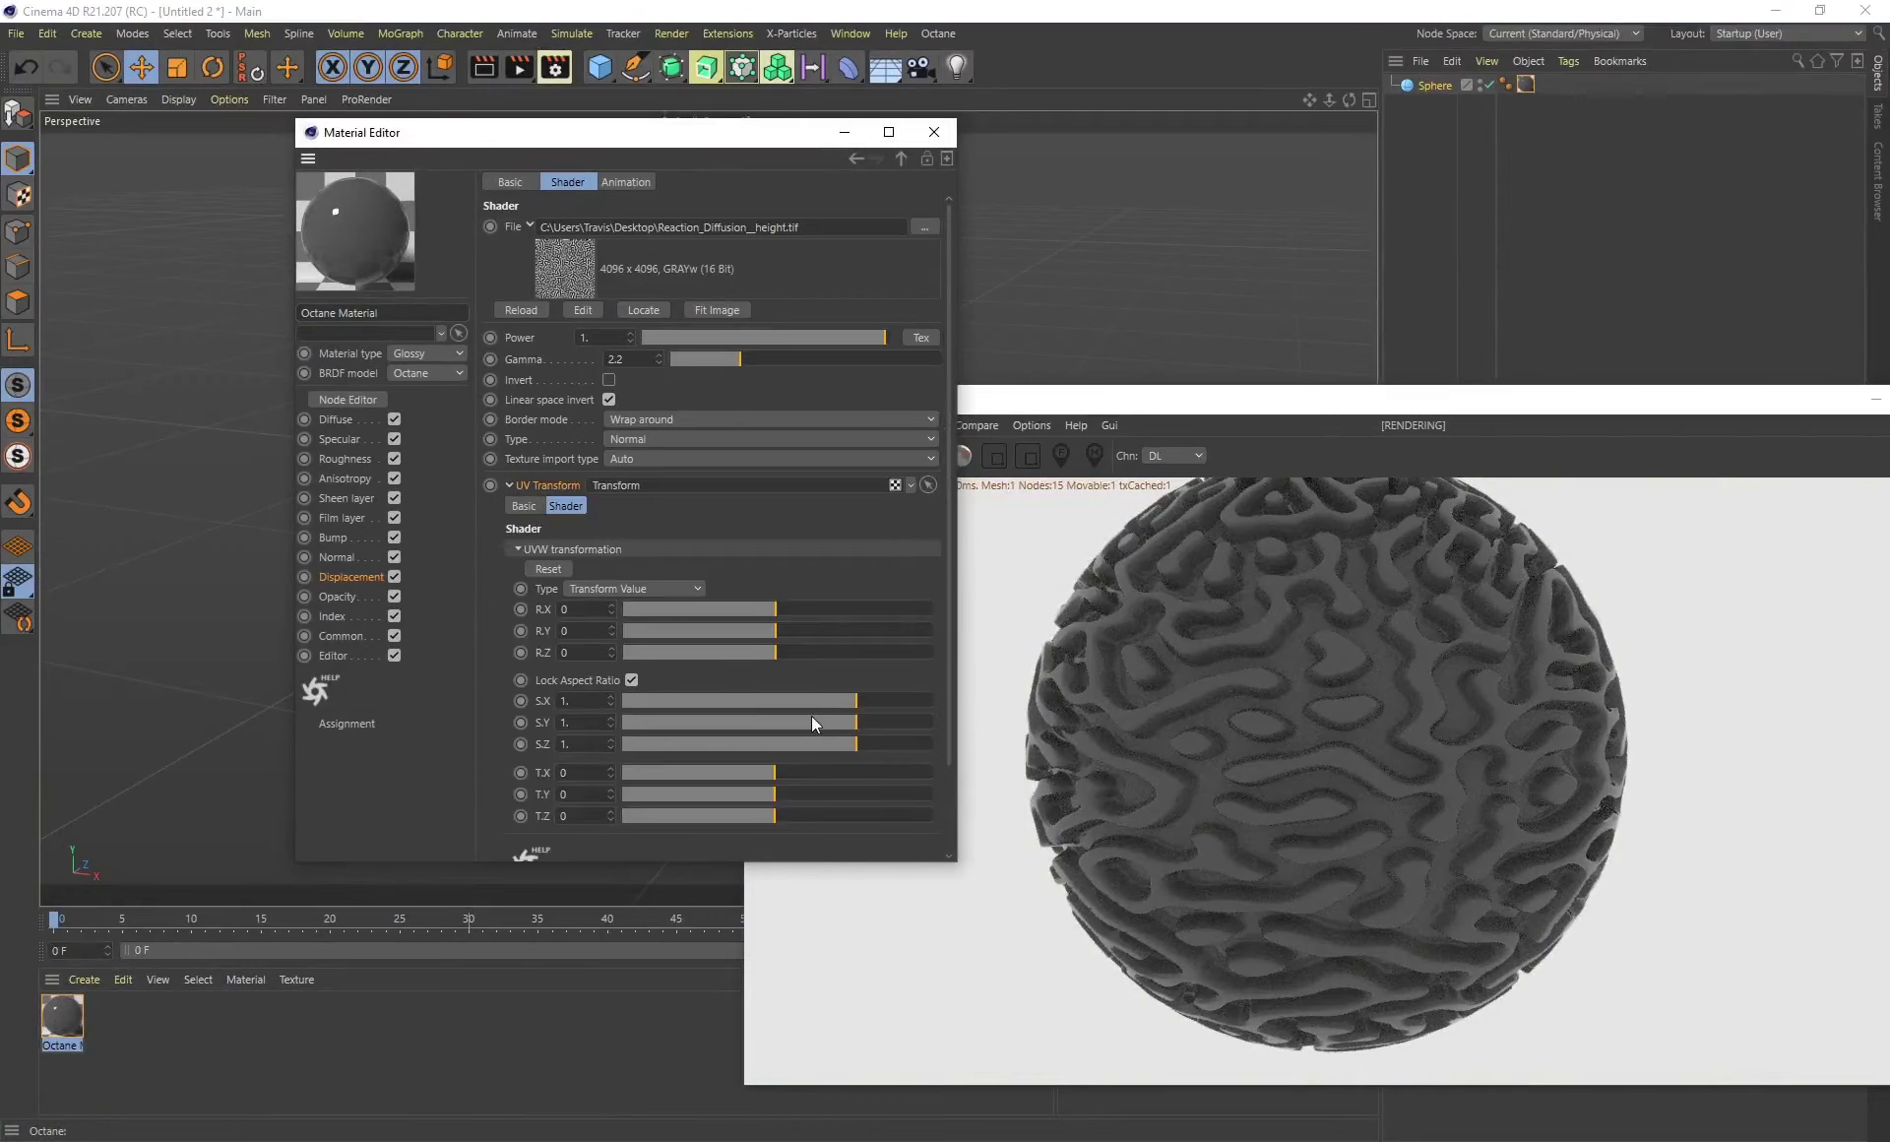
{"action": "mouse_move", "coordinate": [811, 716]}
{"action": "left_mouse_down"}
{"action": "mouse_move", "coordinate": [840, 699]}
{"action": "mouse_move", "coordinate": [781, 701]}
{"action": "mouse_move", "coordinate": [860, 695]}
{"action": "mouse_move", "coordinate": [835, 701]}
{"action": "left_mouse_up"}
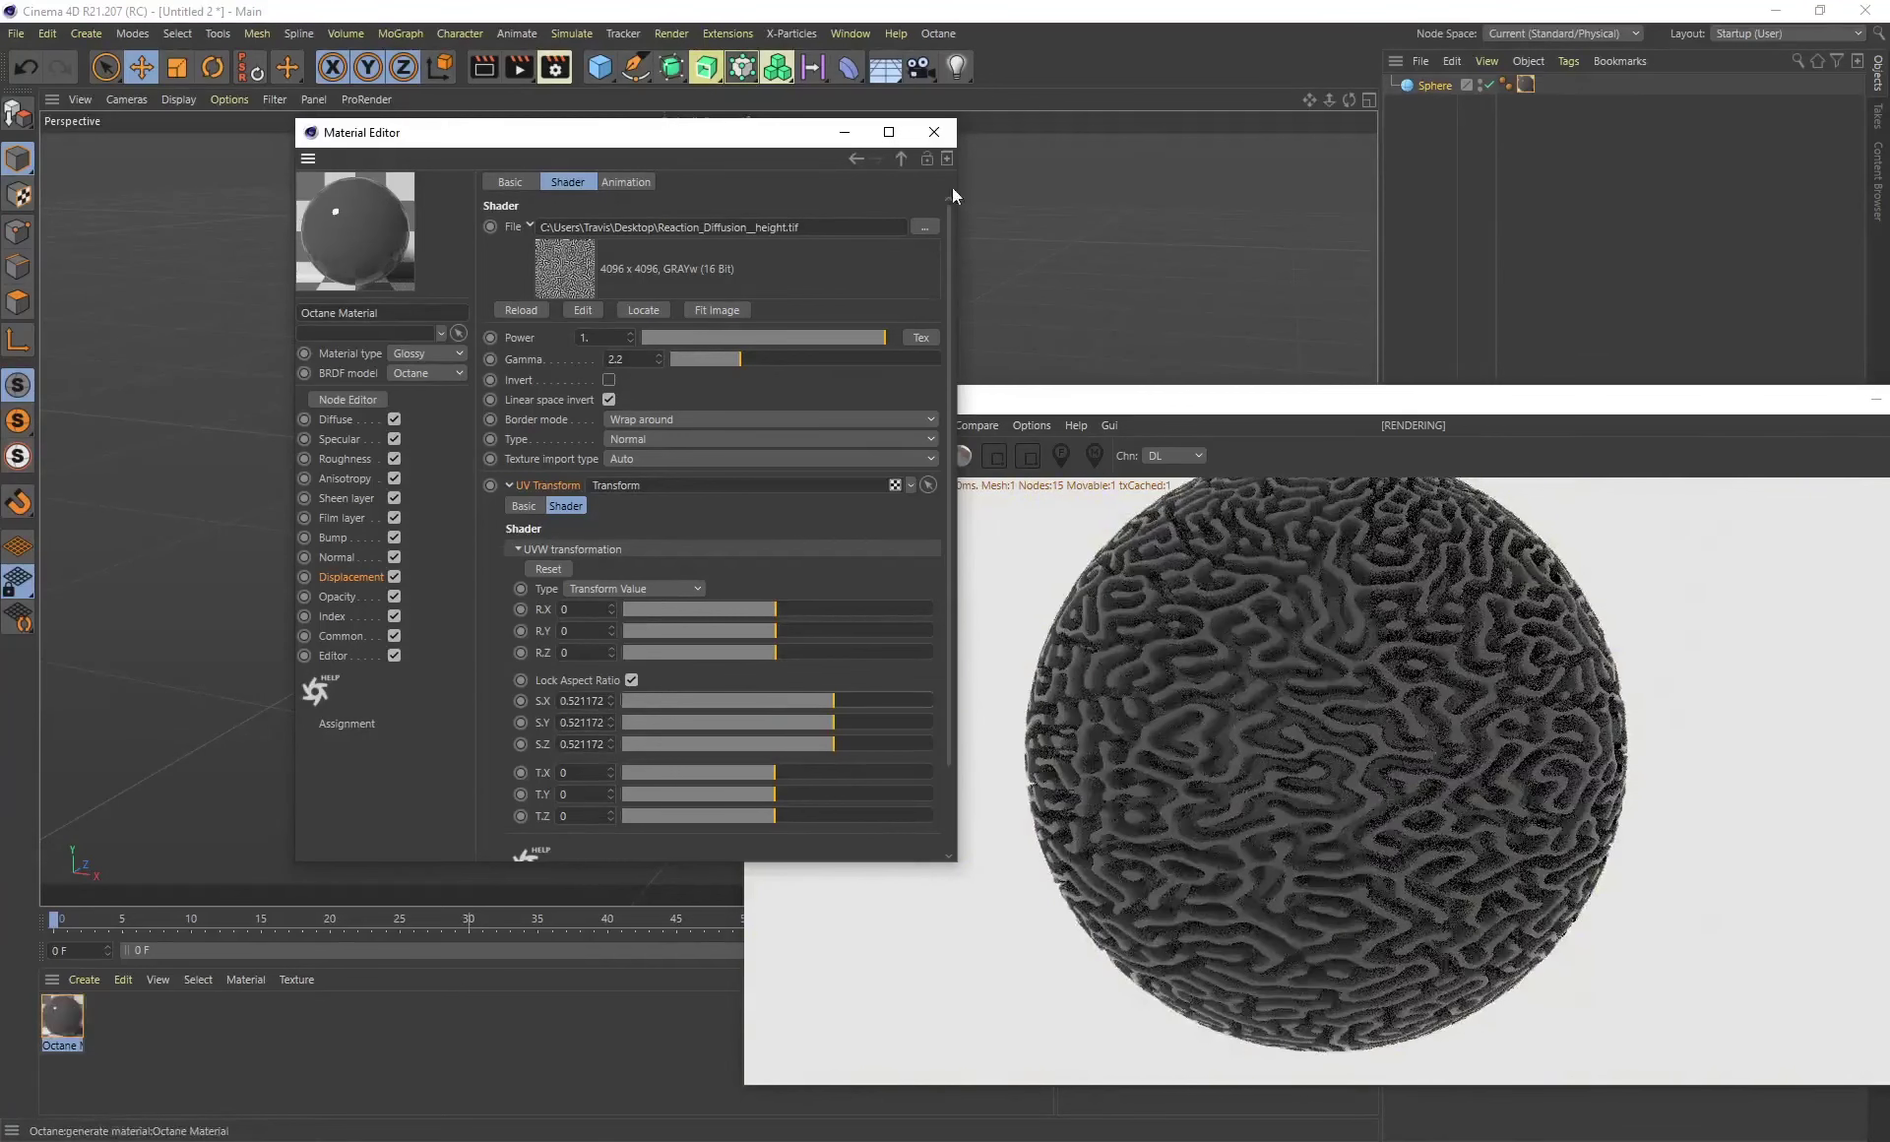
{"action": "left_click", "coordinate": [933, 131]}
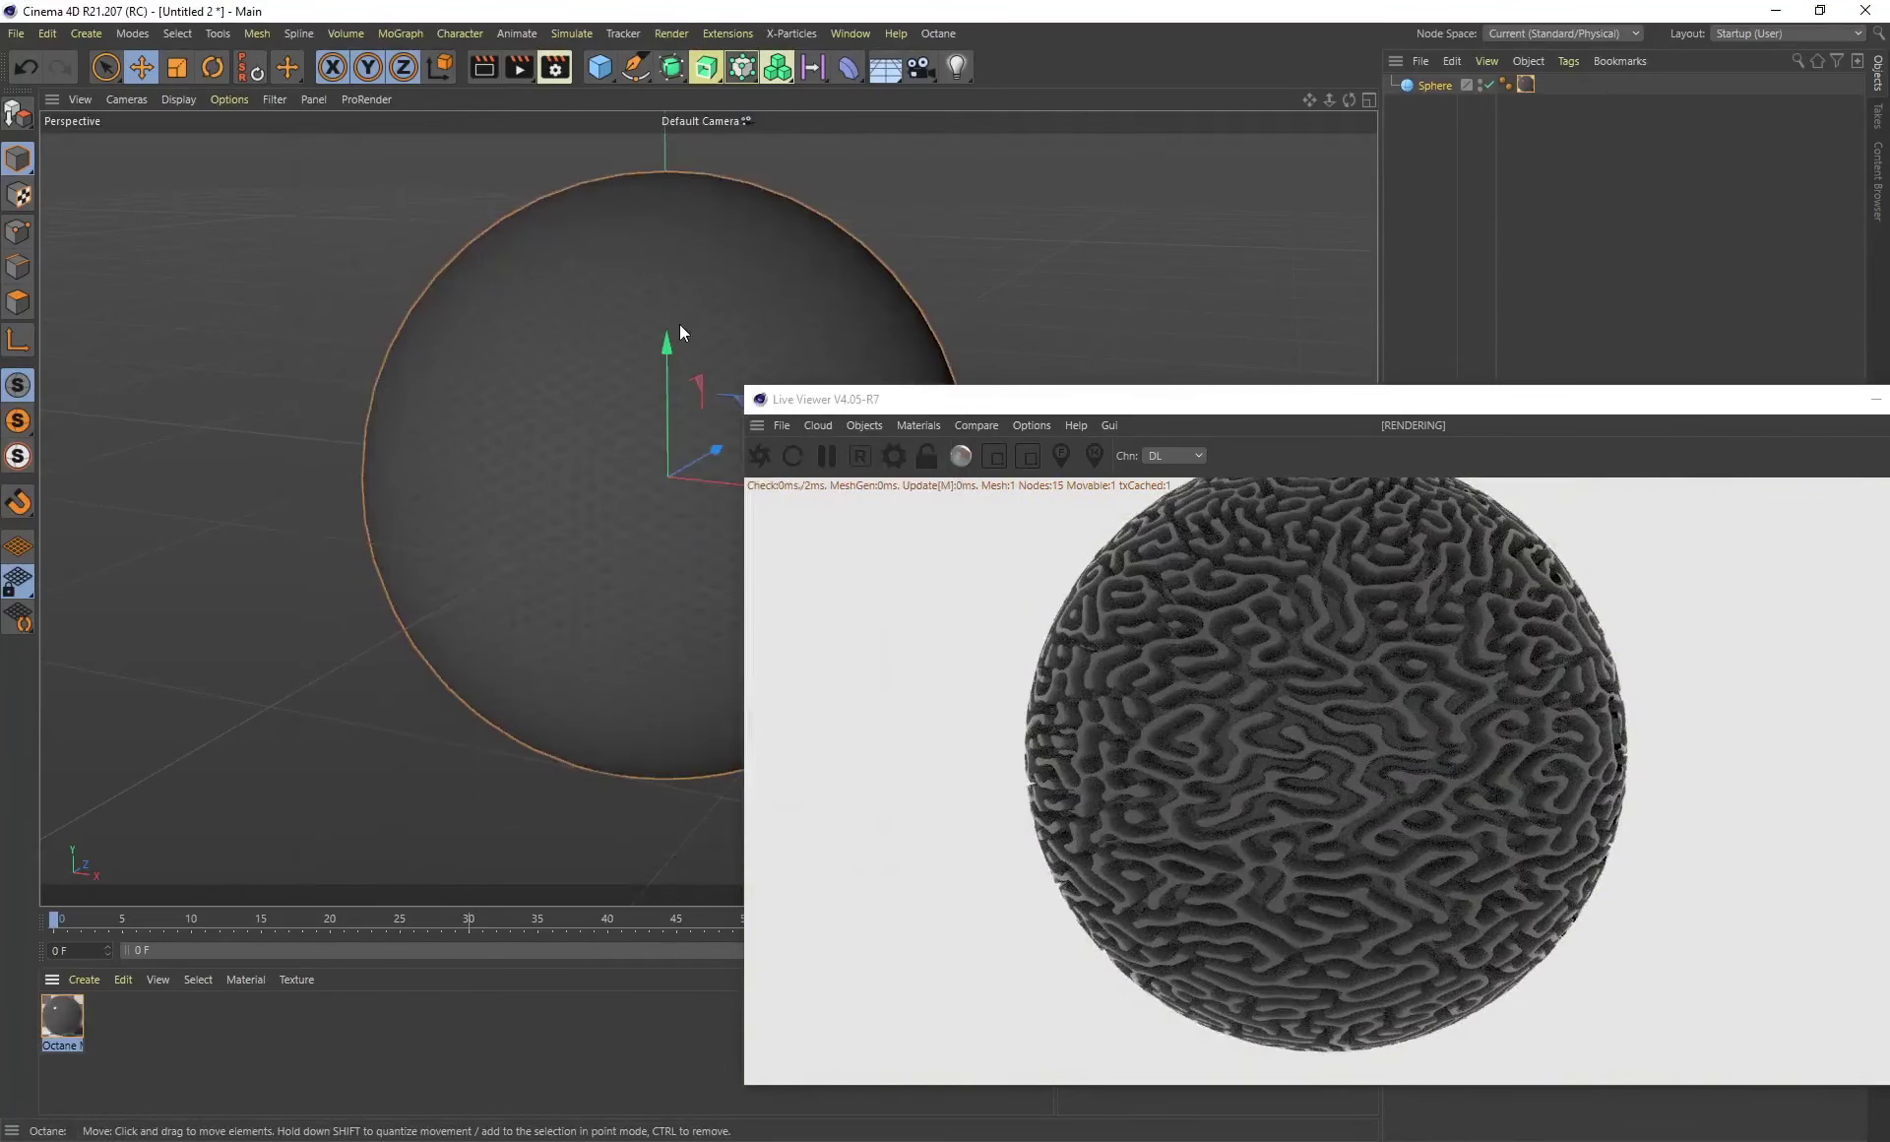
{"action": "left_click_drag", "start_coordinate": [527, 480], "coordinate": [504, 455], "text": "alt"}
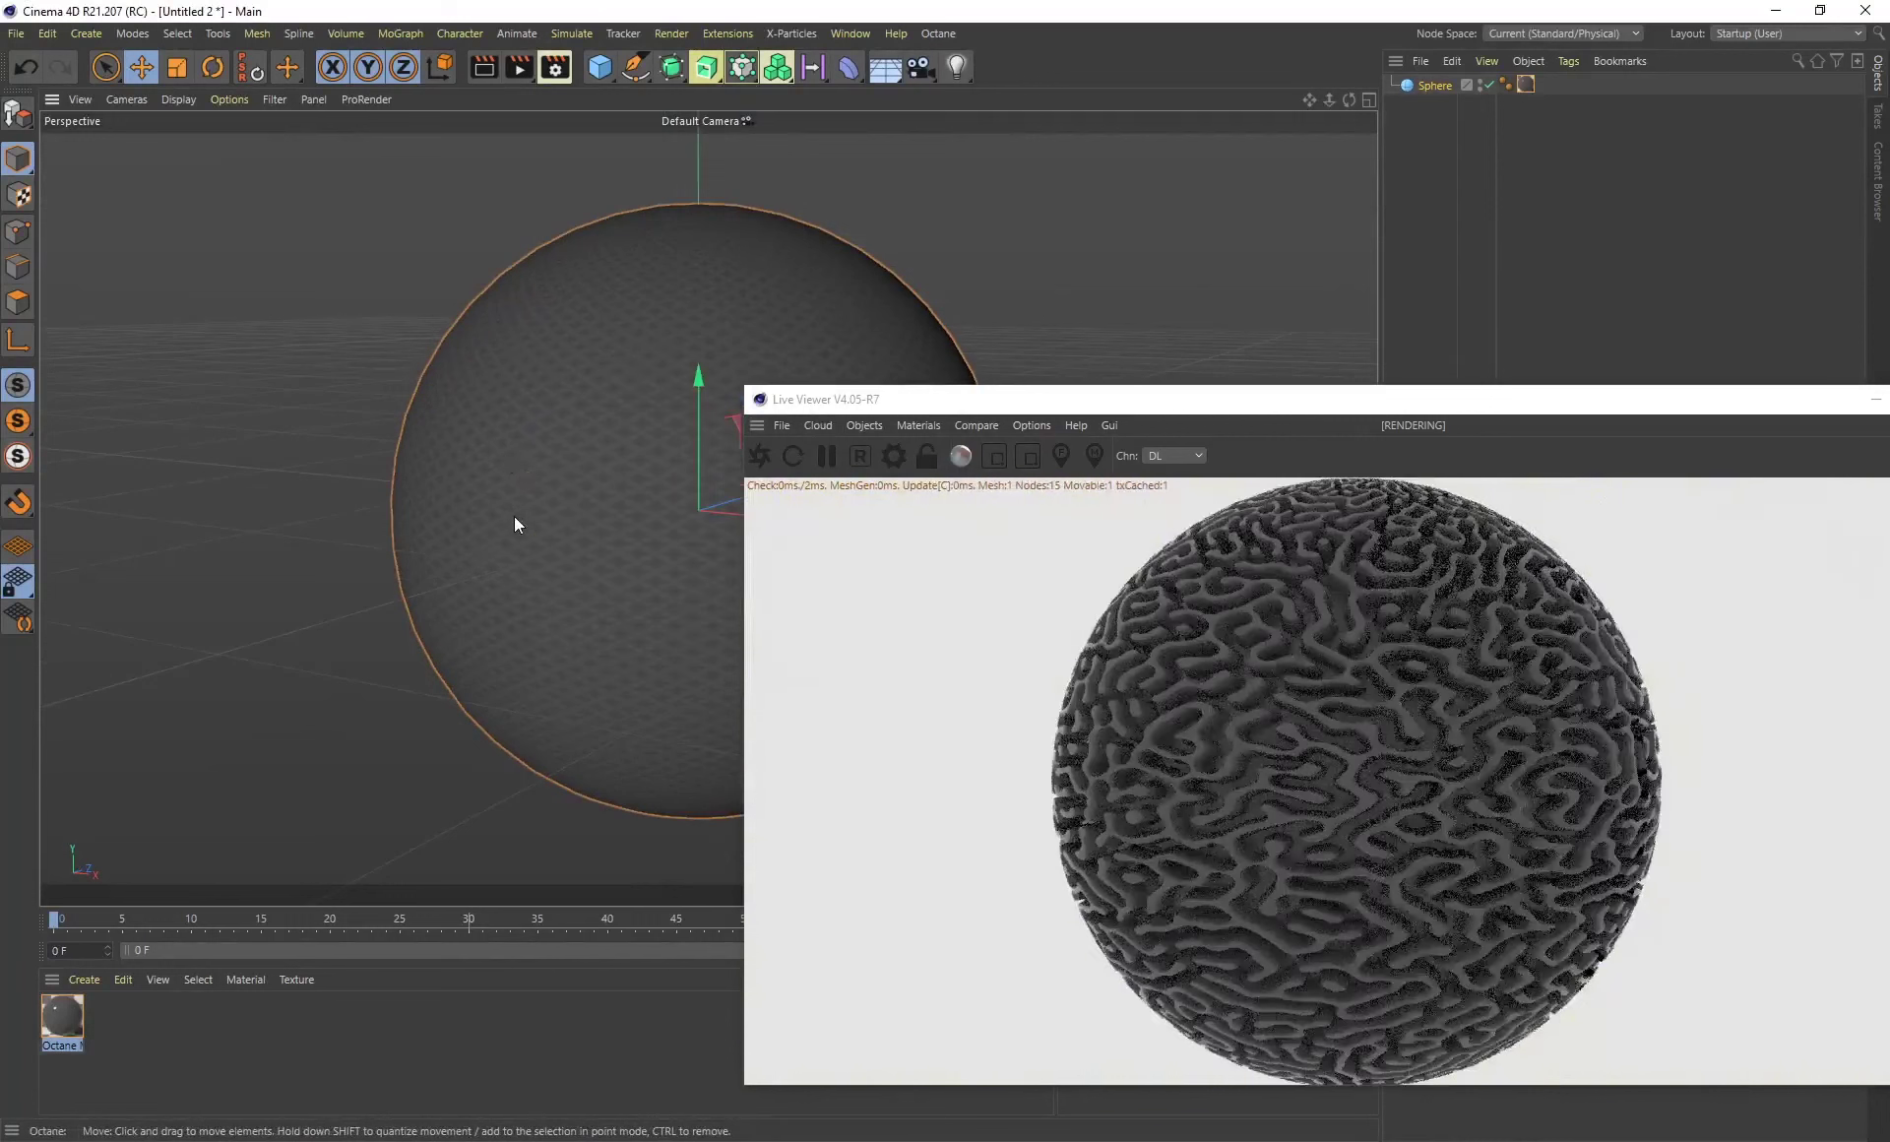
{"action": "scroll", "coordinate": [541, 480], "scroll_direction": "down", "scroll_amount": 1}
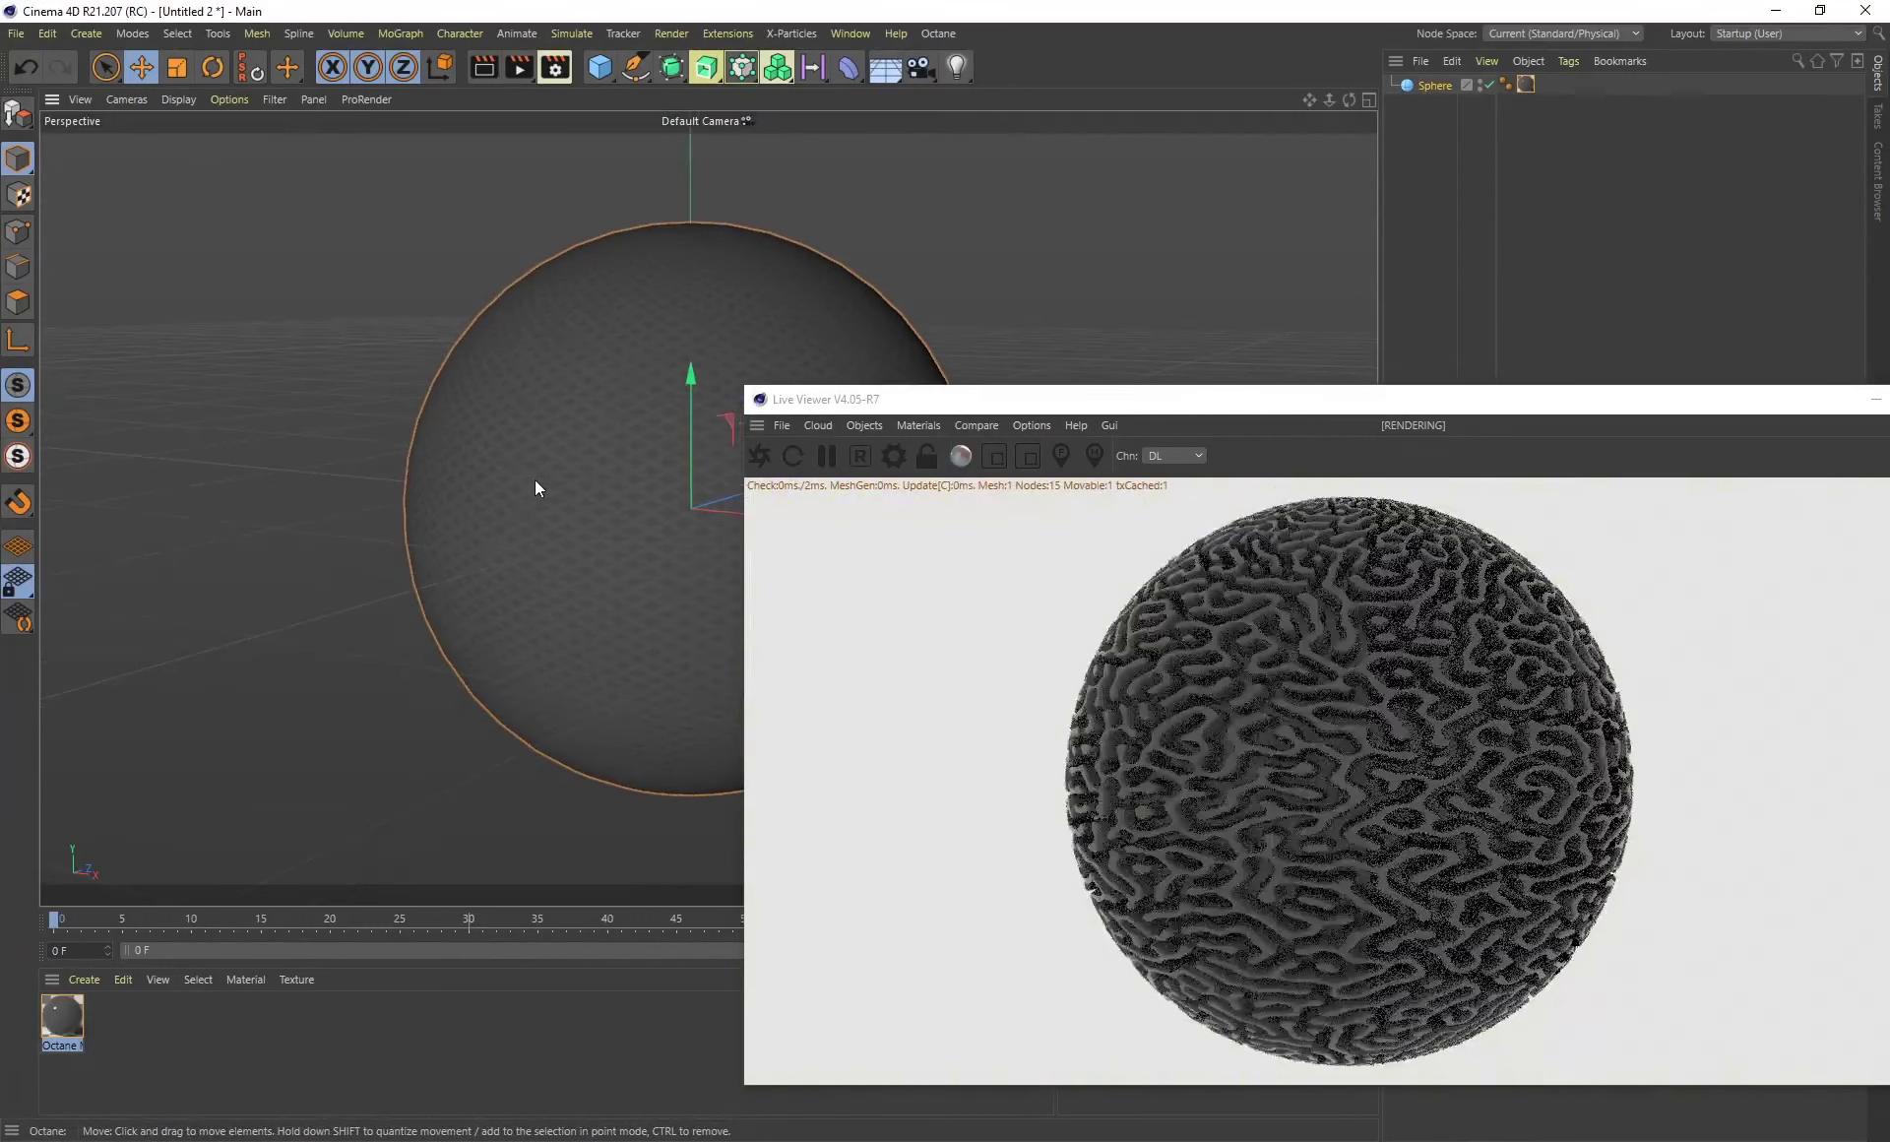
{"action": "left_click_drag", "start_coordinate": [443, 476], "coordinate": [463, 468], "text": "alt"}
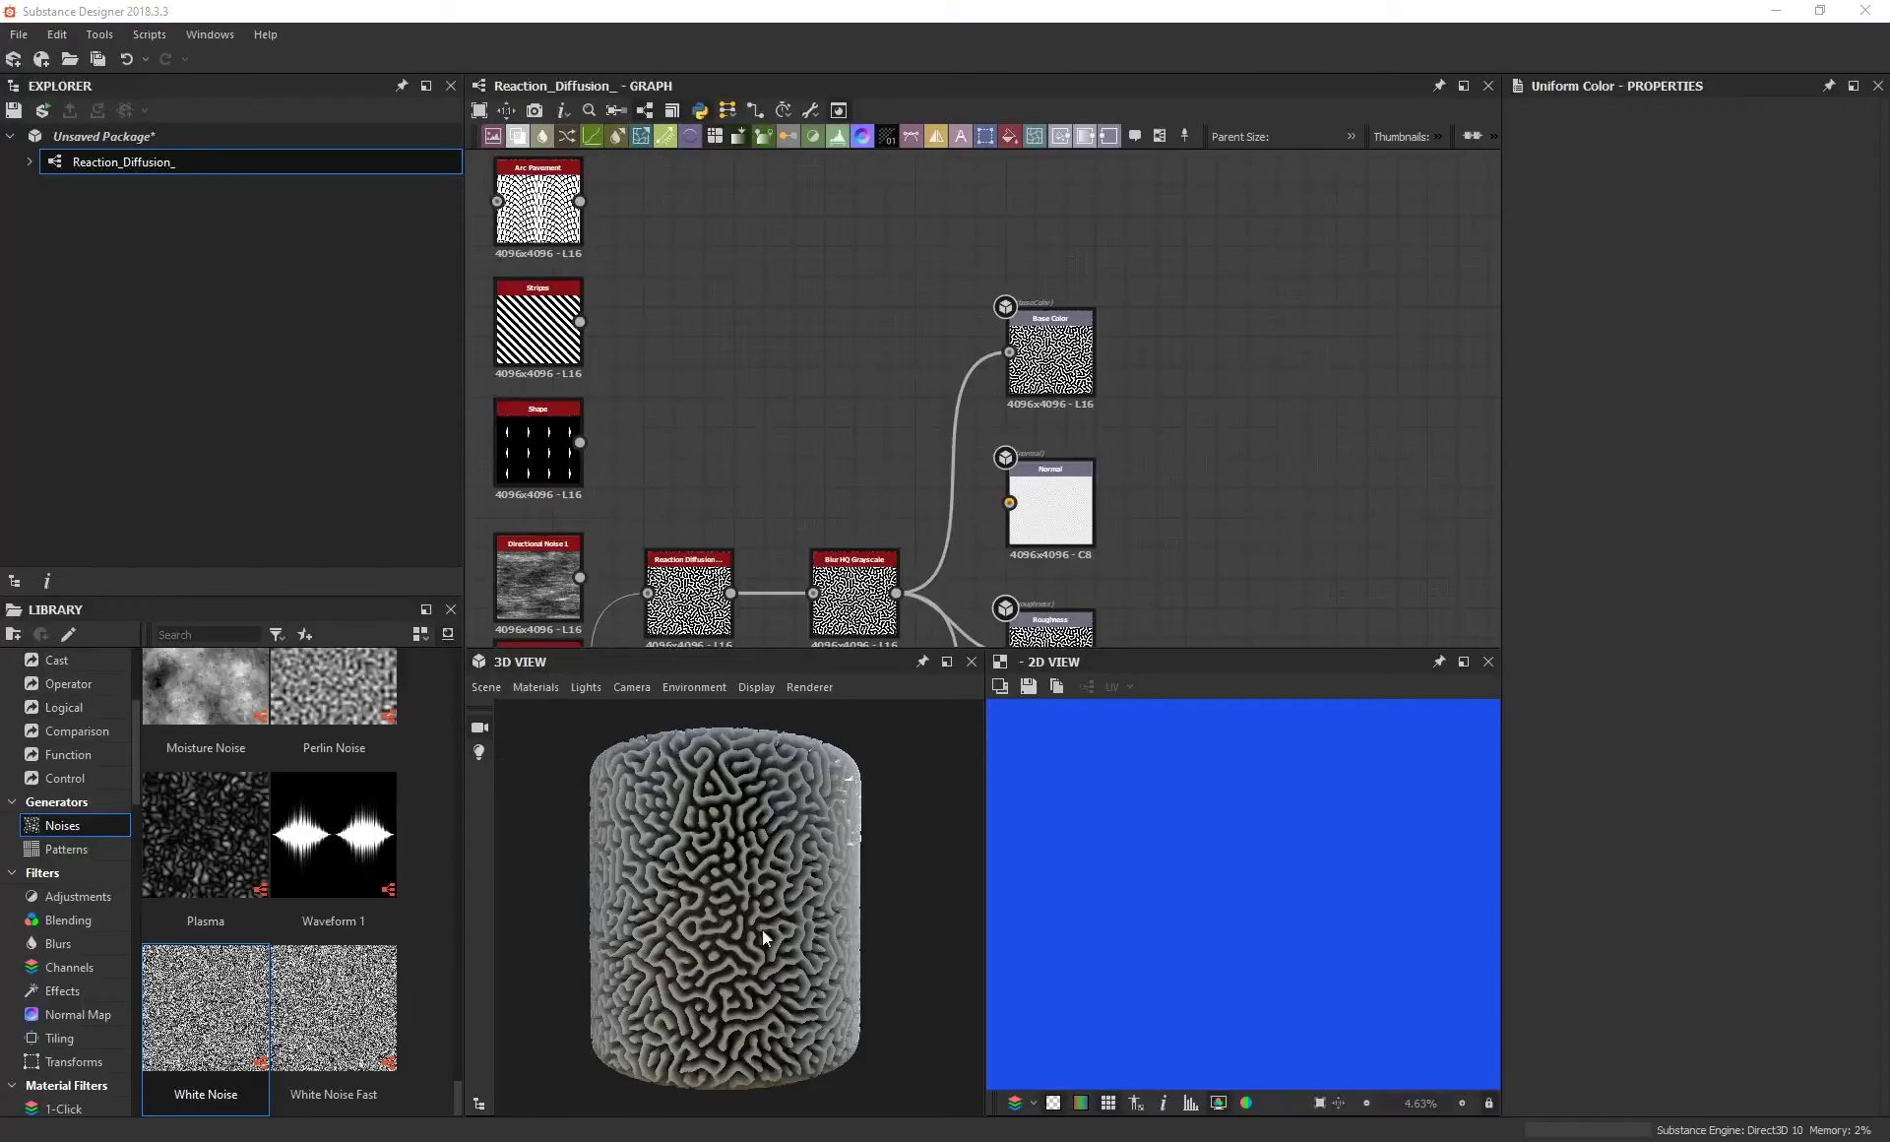
Switch to Substance Designer, add a Gradient Map node to the graph, and wire it between Blur HQ Grayscale and the Base Color output.
{"action": "left_click_drag", "start_coordinate": [726, 888], "coordinate": [728, 902]}
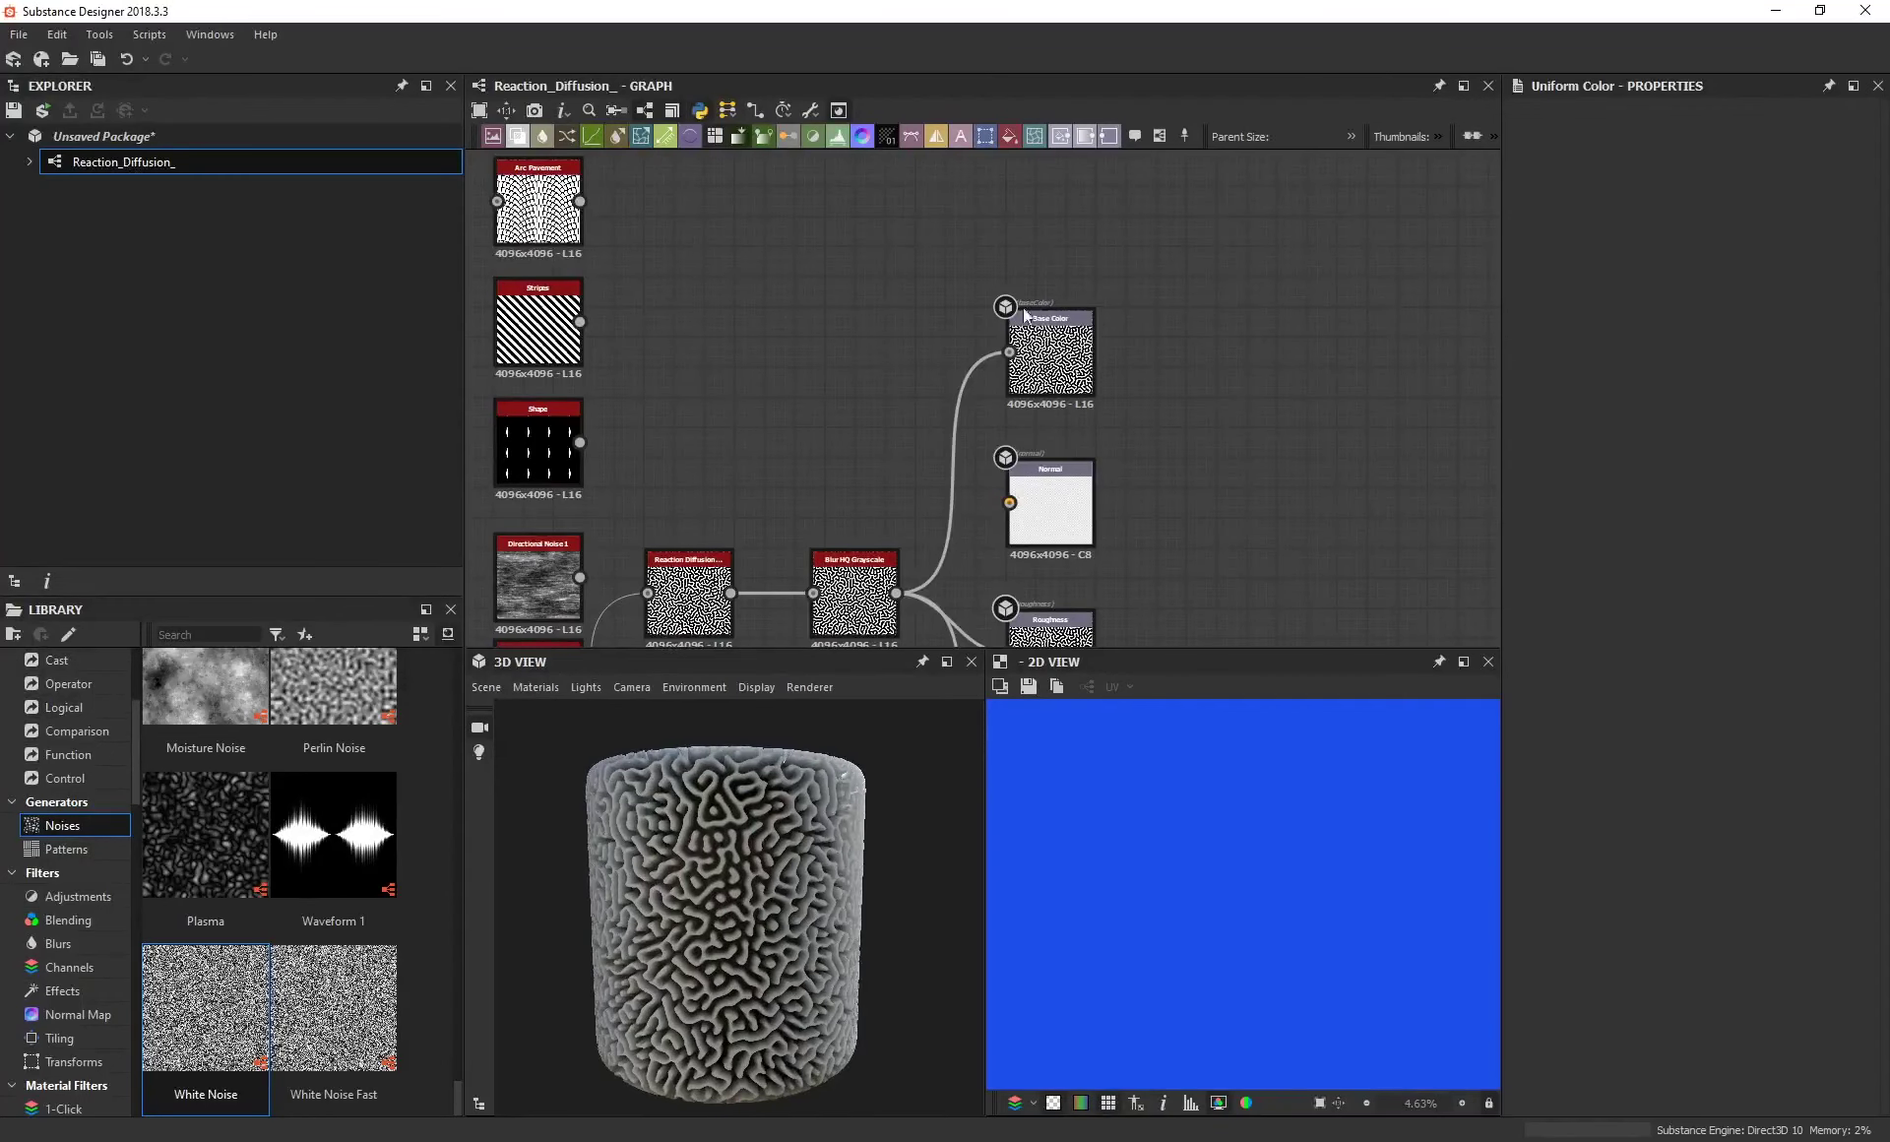
{"action": "middle_click_drag", "start_coordinate": [865, 391], "coordinate": [890, 333]}
{"action": "key", "text": "space"}
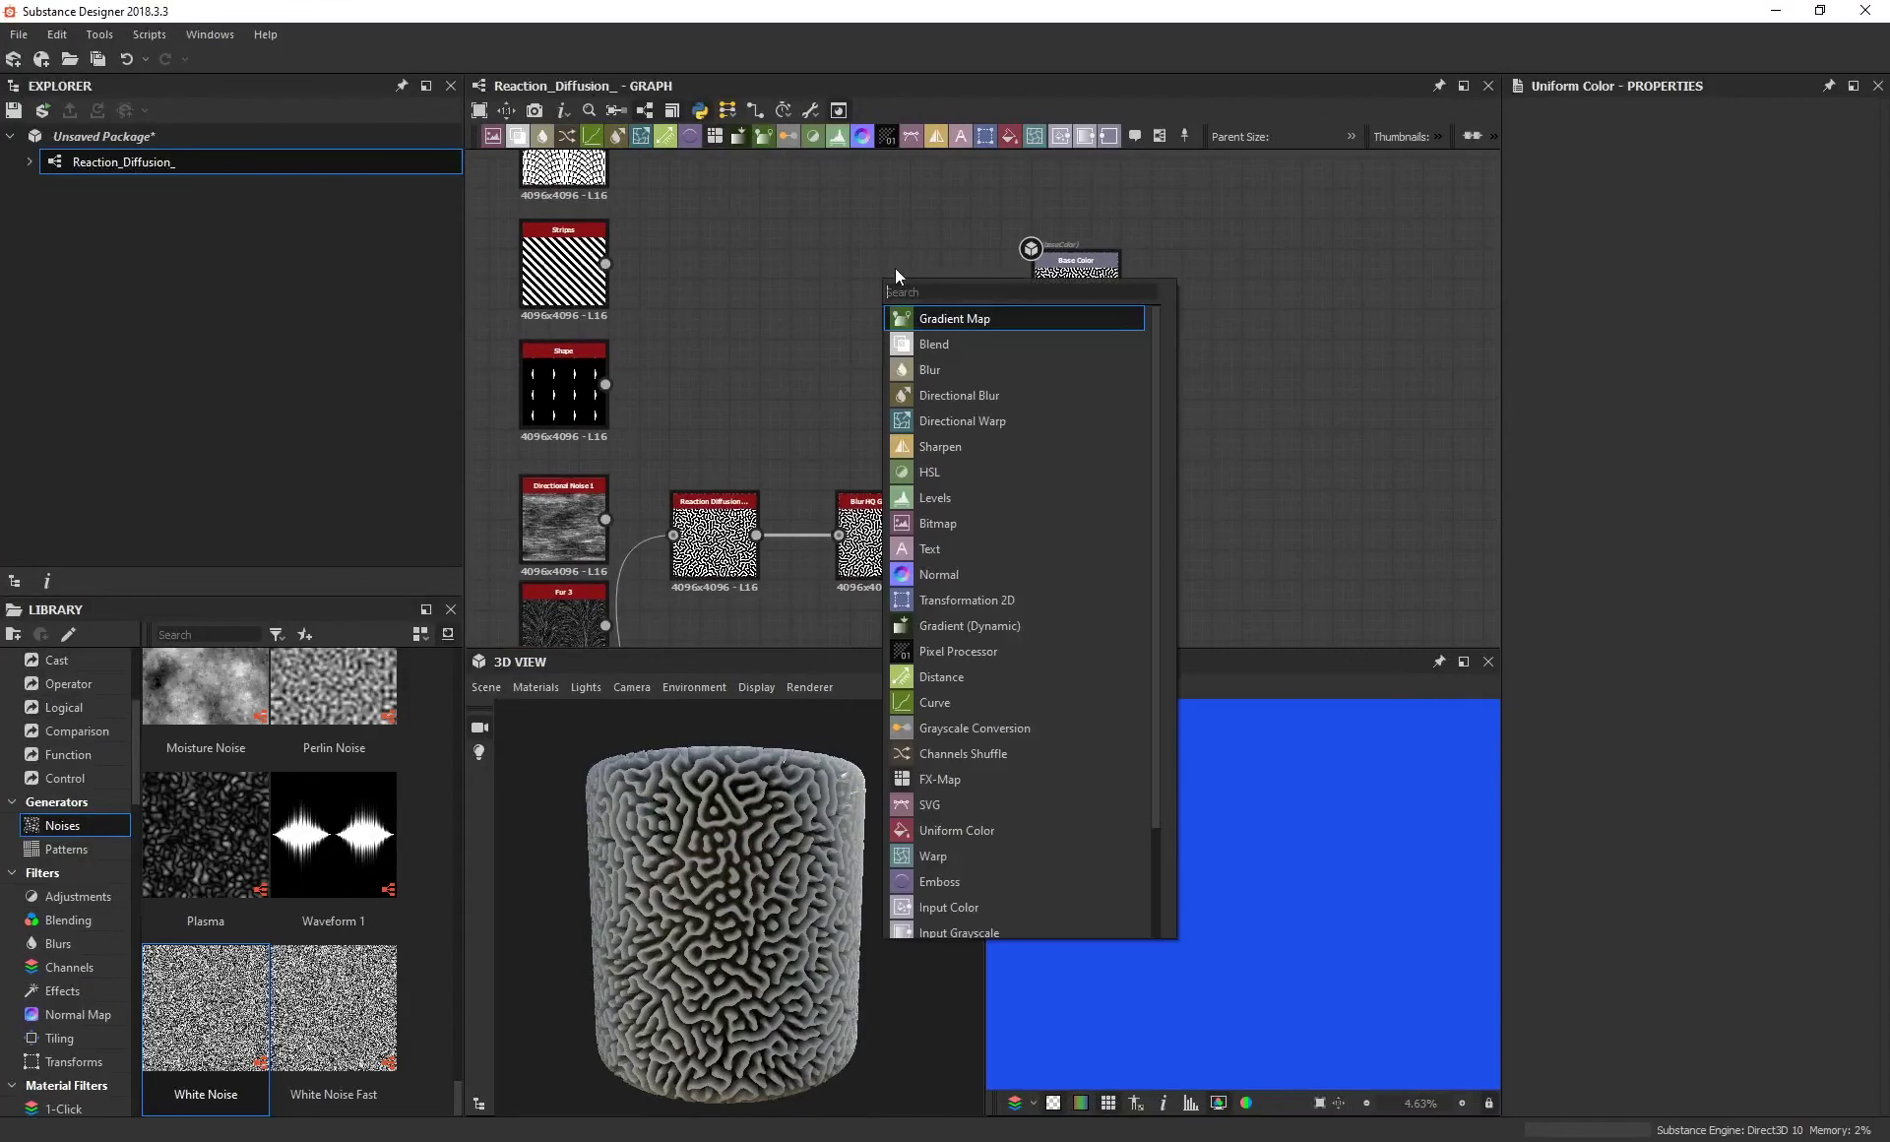
{"action": "left_click", "coordinate": [965, 316]}
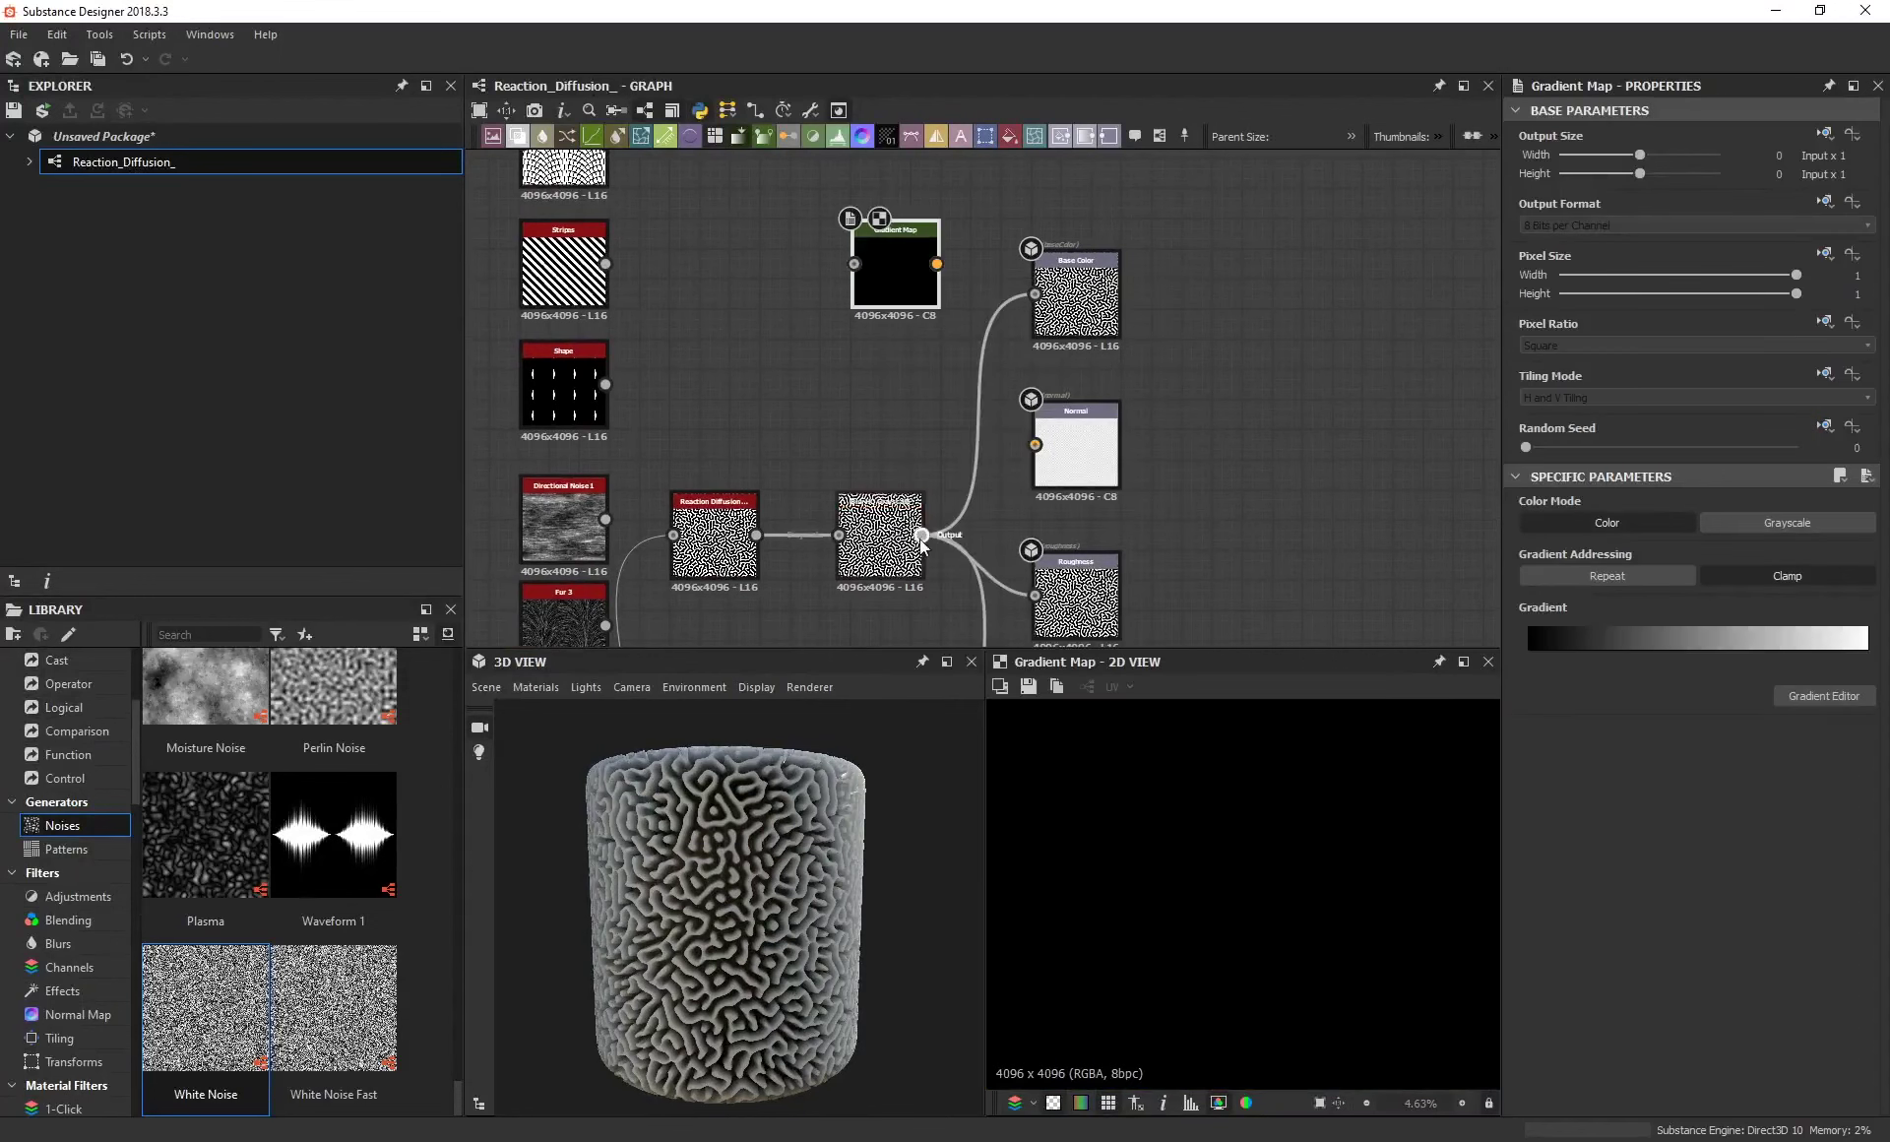
{"action": "scroll", "coordinate": [936, 549], "scroll_direction": "up", "scroll_amount": 1}
{"action": "left_click_drag", "start_coordinate": [928, 549], "coordinate": [1063, 259]}
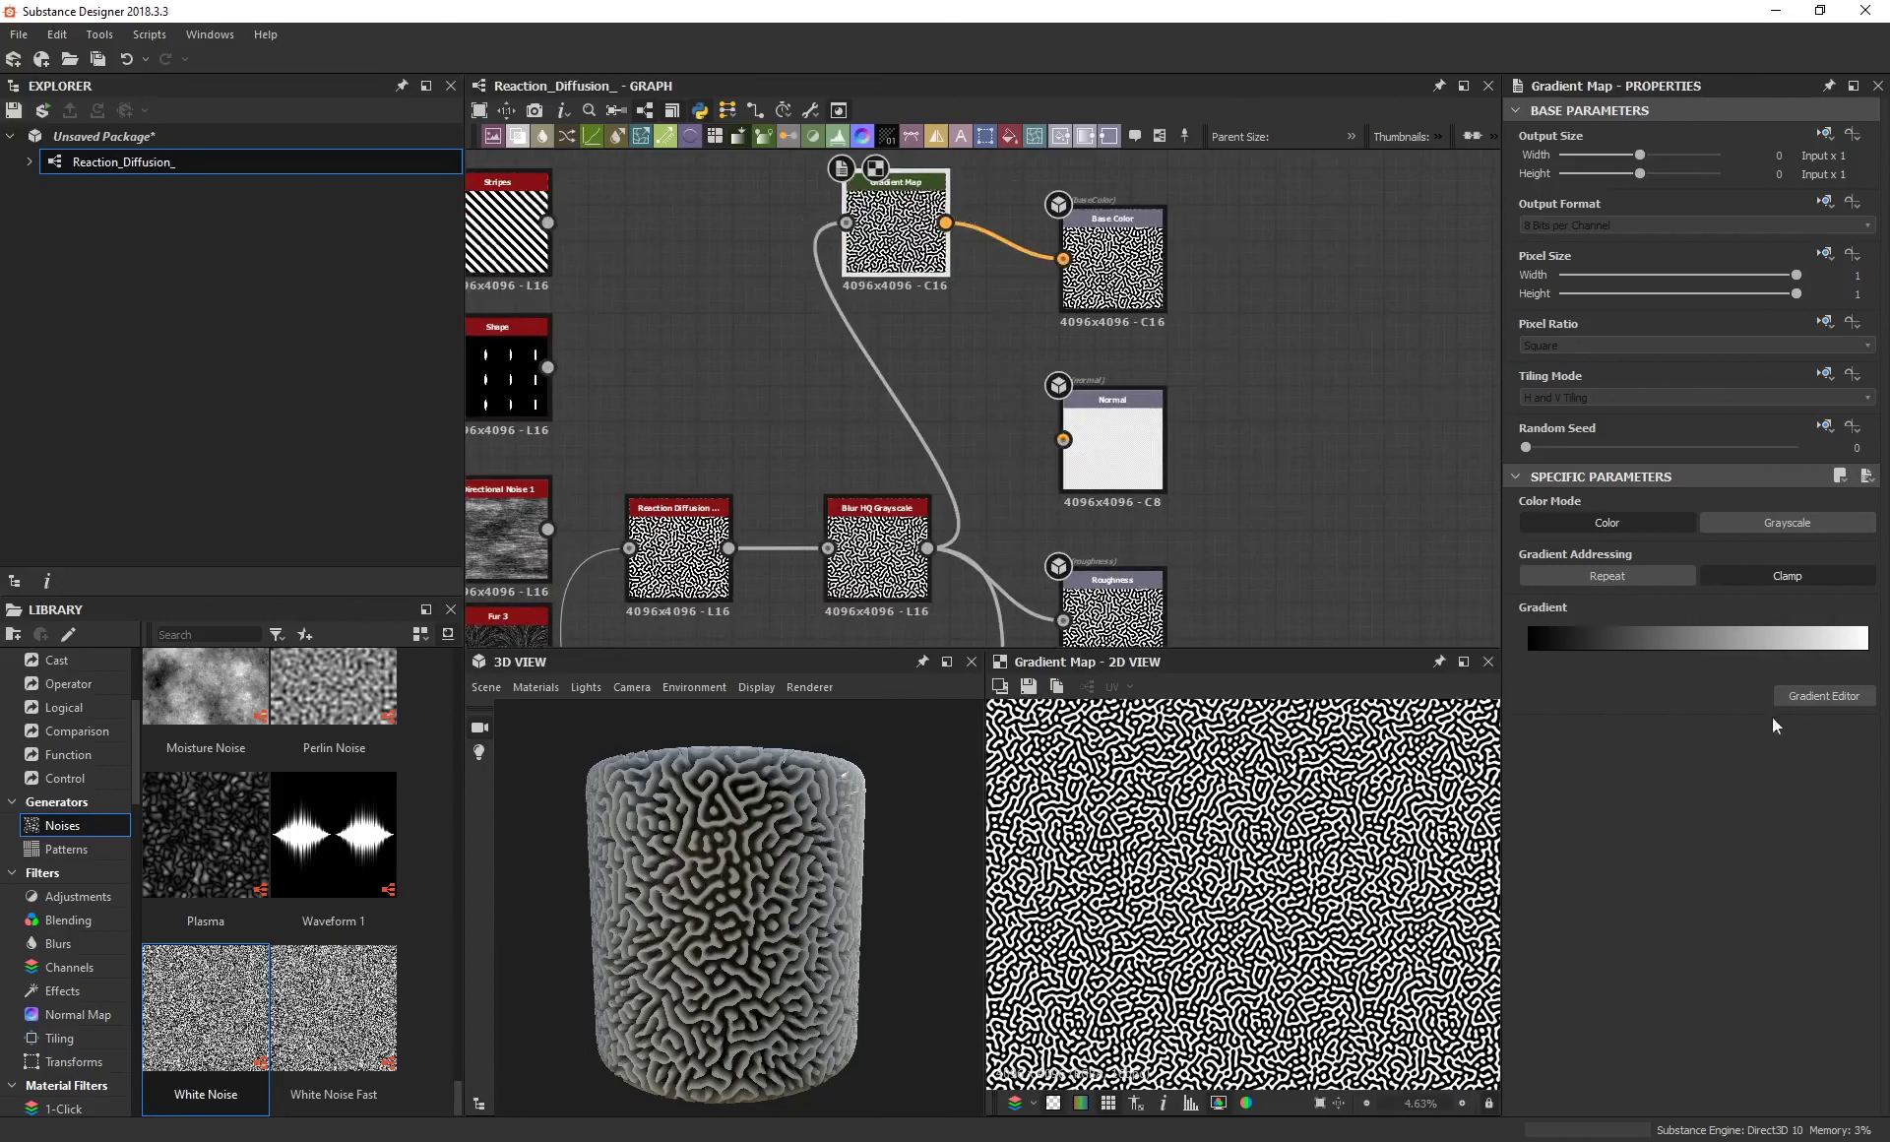
Edit the Gradient Map's gradient, recoloring its black key to red with RGB 224, 43, 43 and moving it toward the middle.
{"action": "left_click", "coordinate": [1821, 699]}
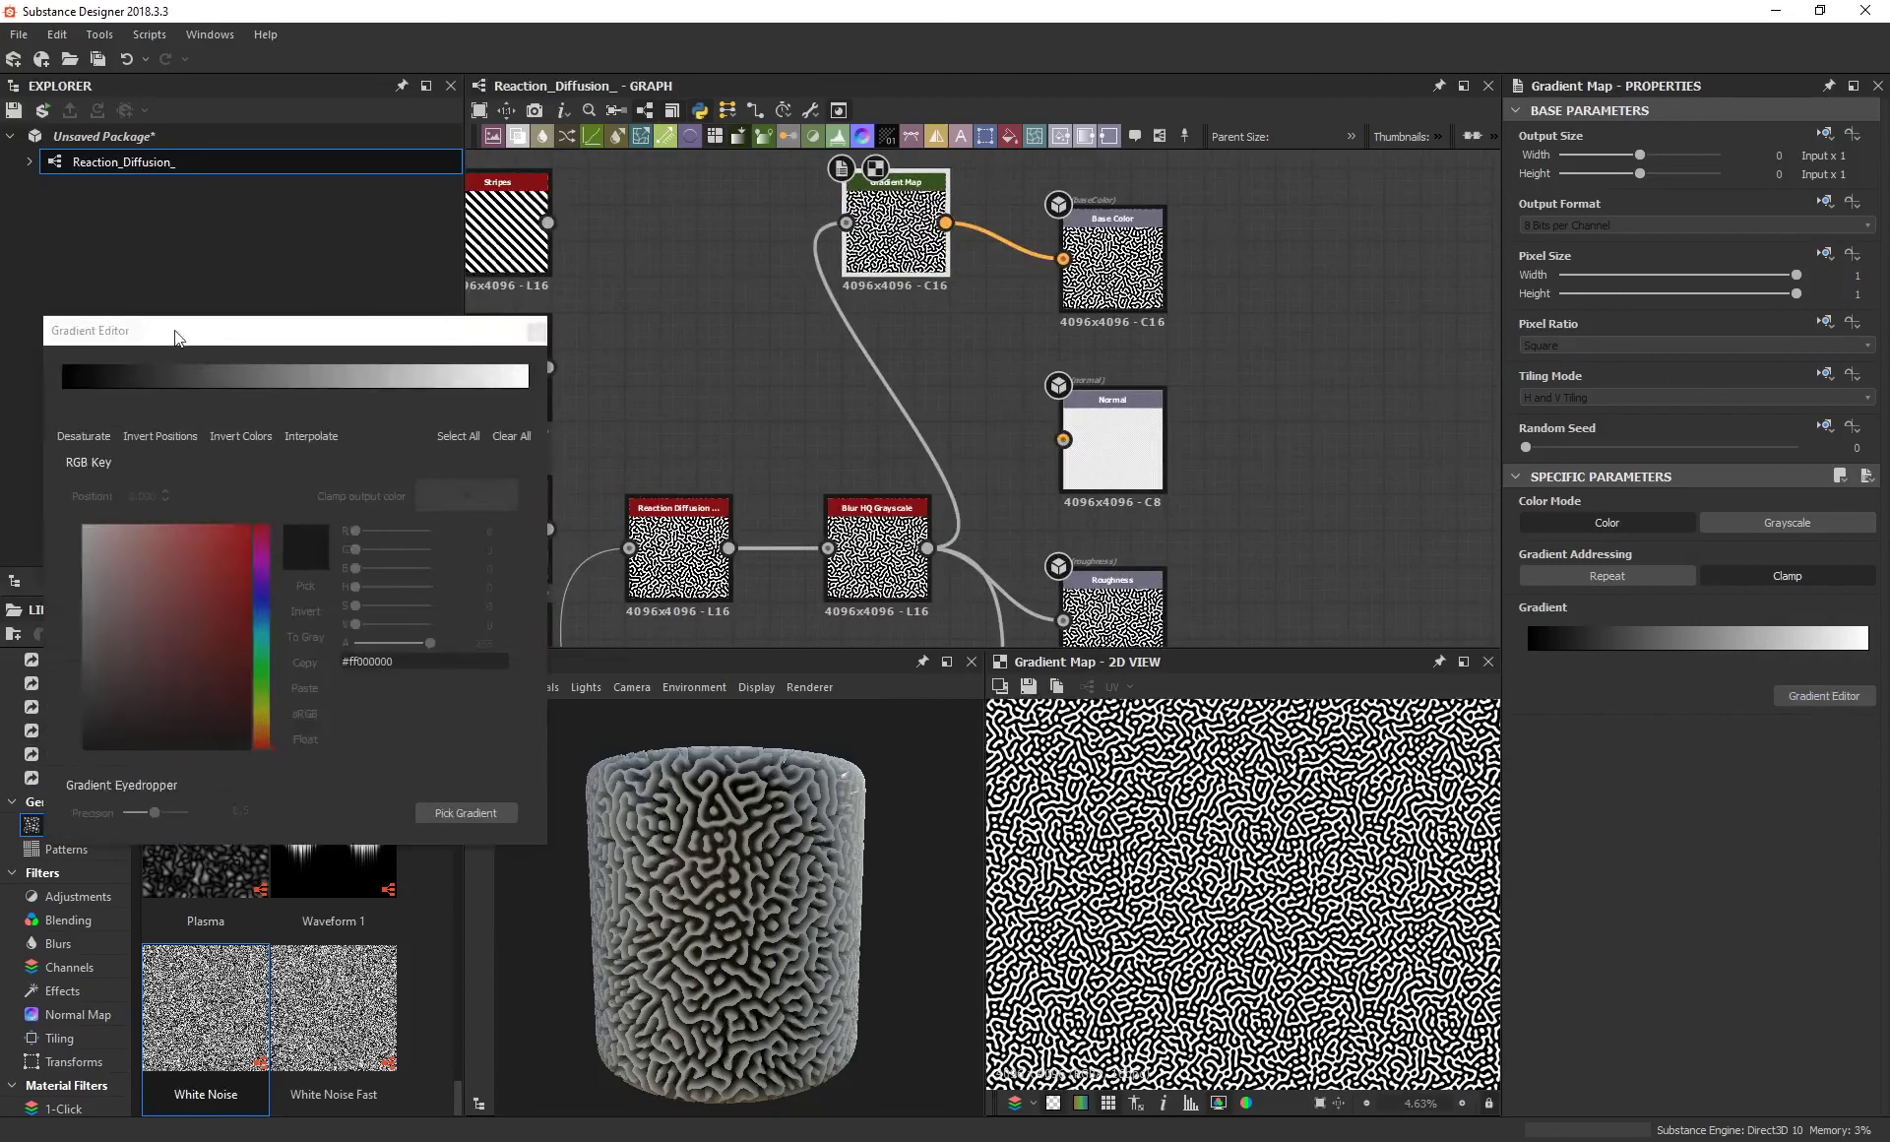
{"action": "left_click_drag", "start_coordinate": [178, 336], "coordinate": [327, 423]}
{"action": "left_click", "coordinate": [322, 410]}
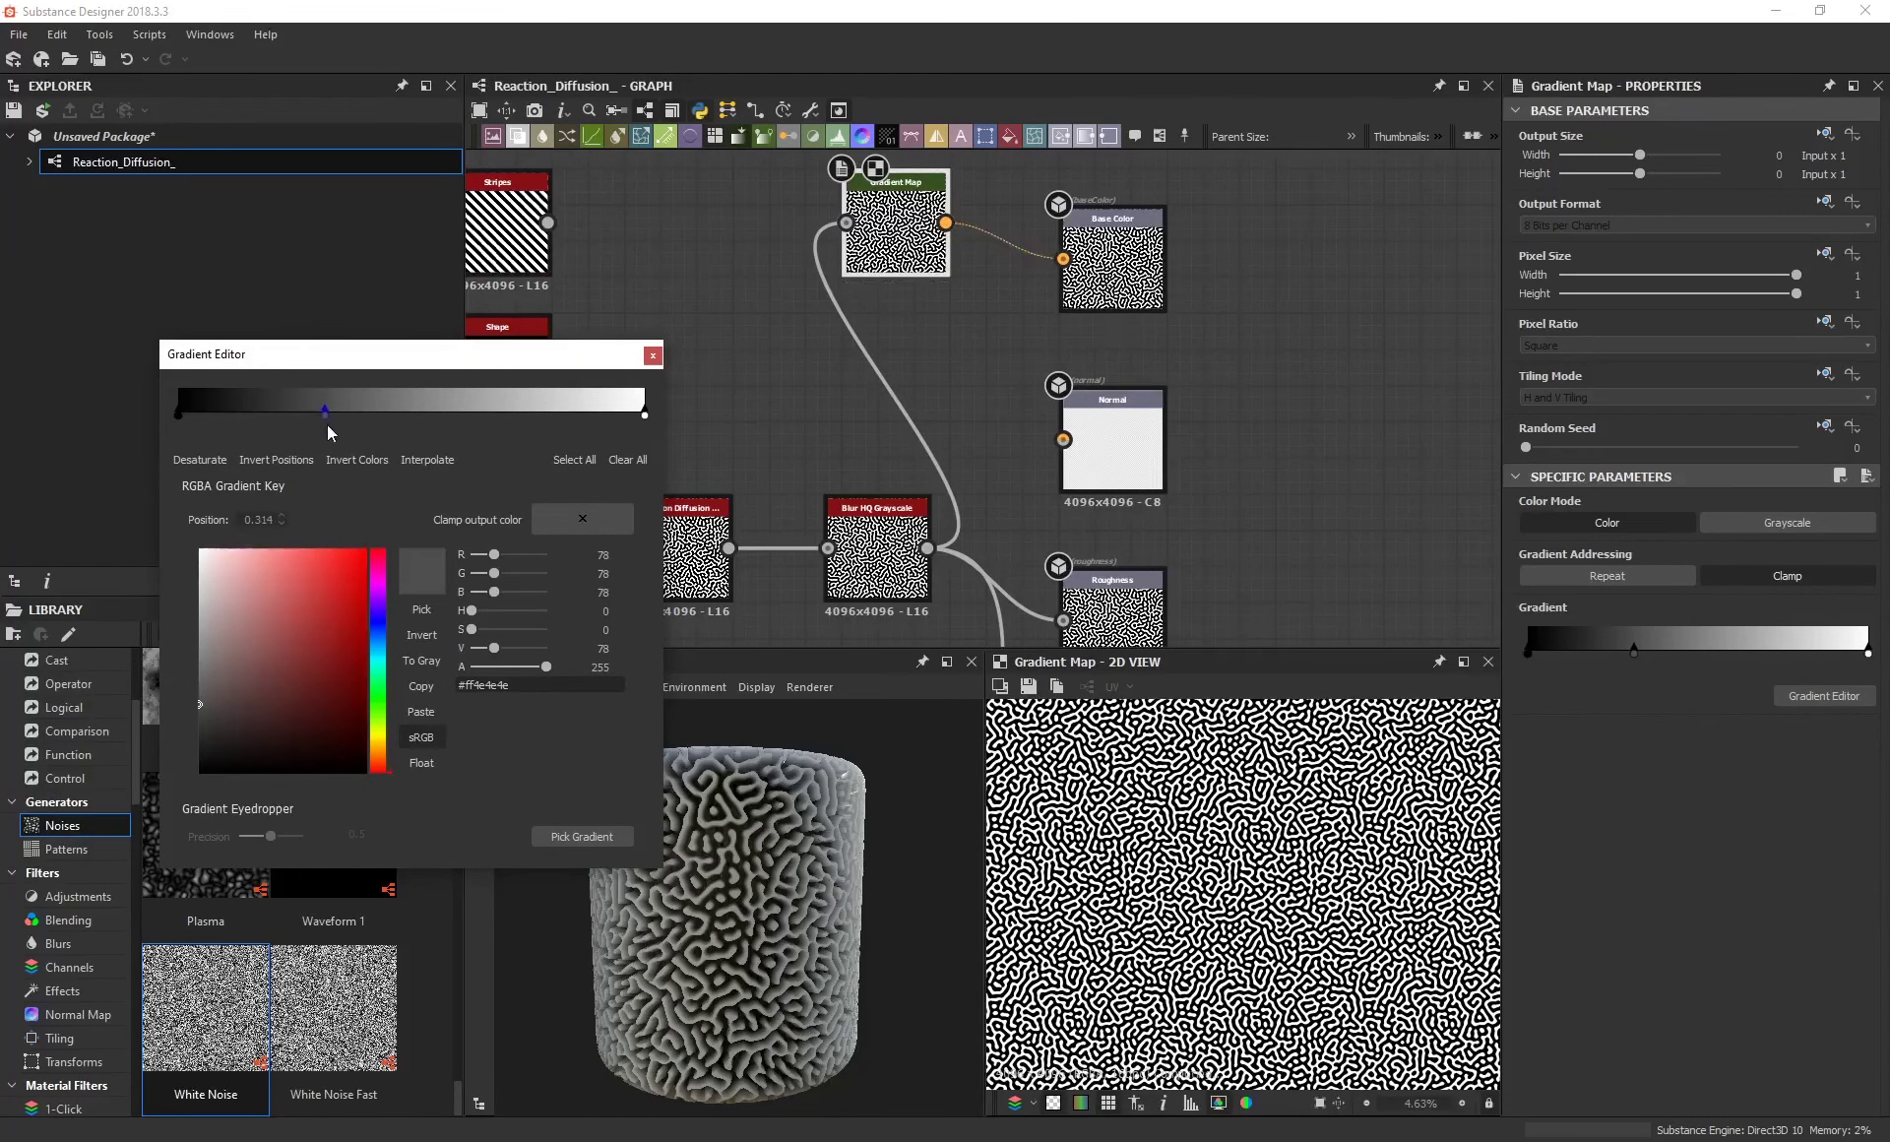
{"action": "key", "text": "Delete"}
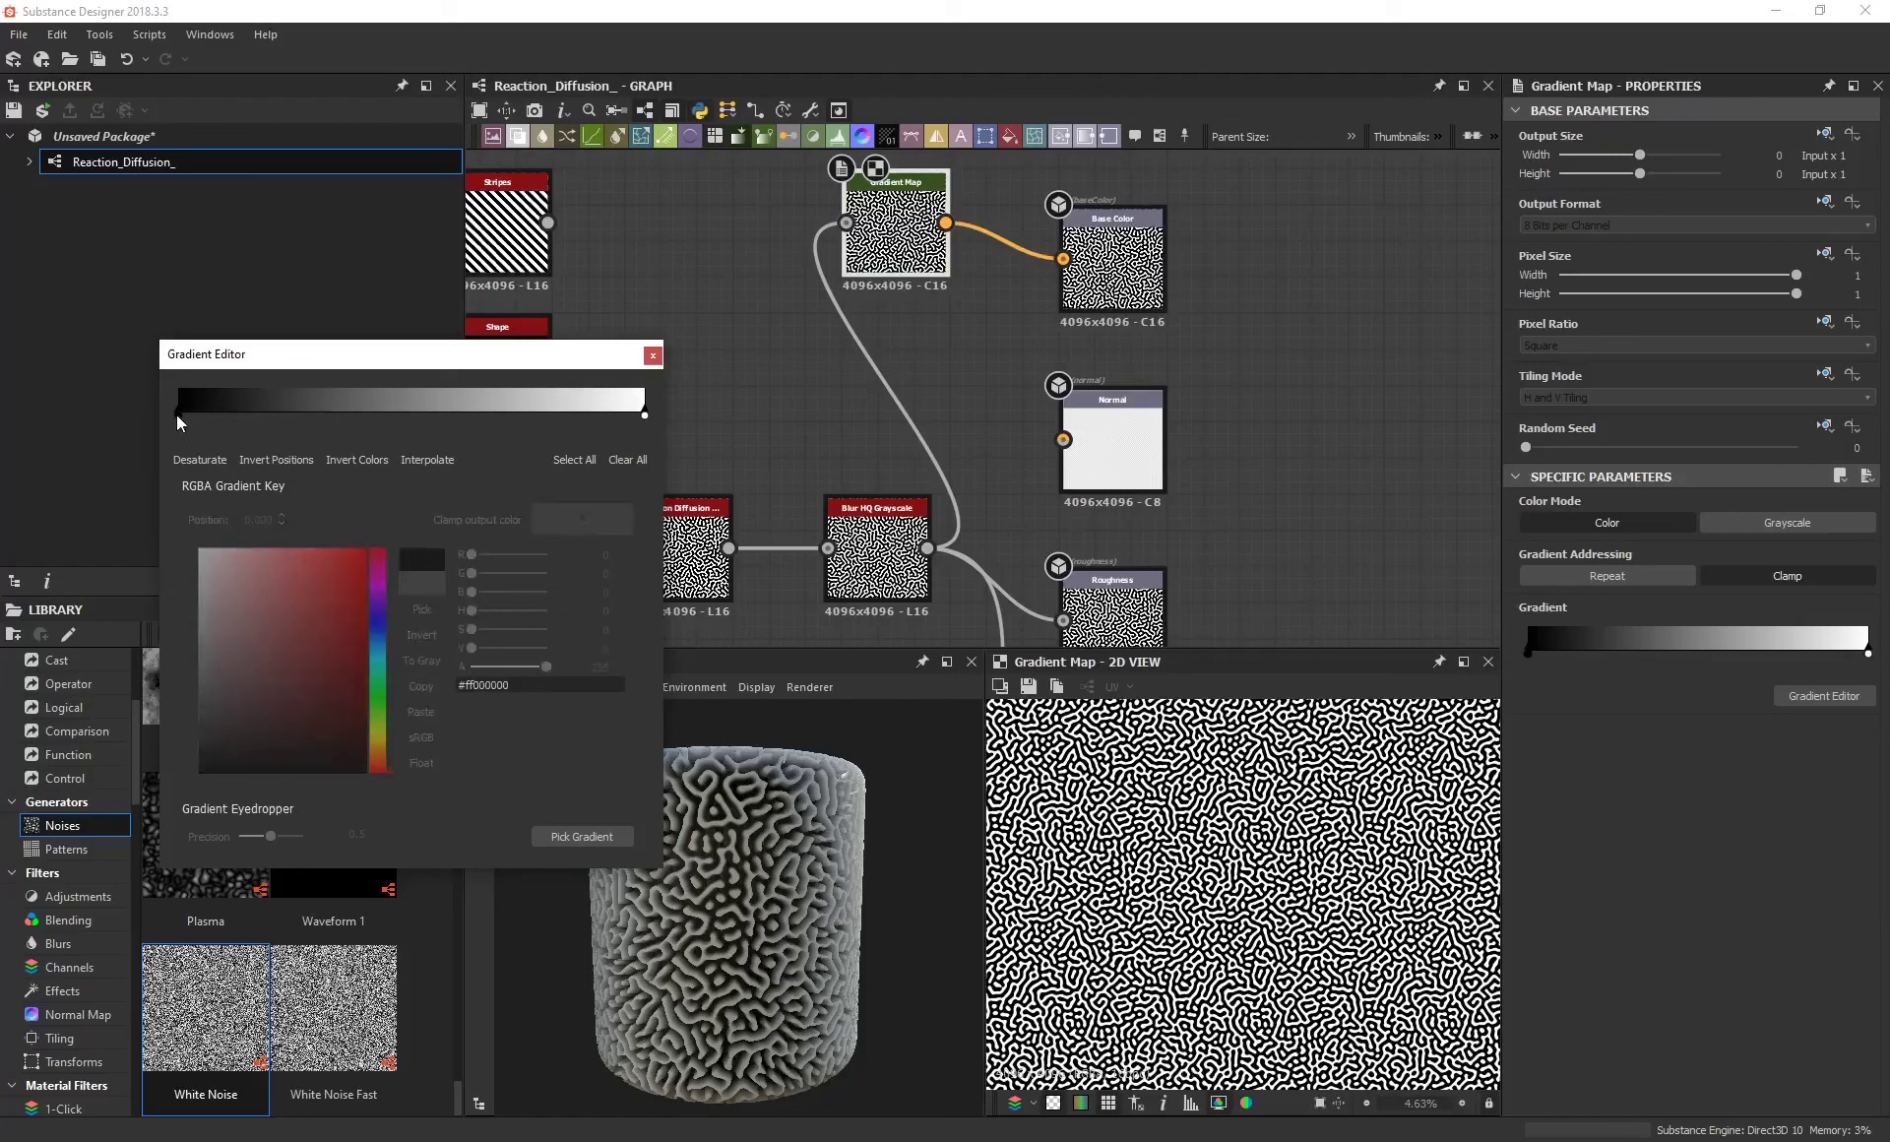
{"action": "left_click", "coordinate": [177, 416]}
{"action": "left_click_drag", "start_coordinate": [341, 586], "coordinate": [335, 575]}
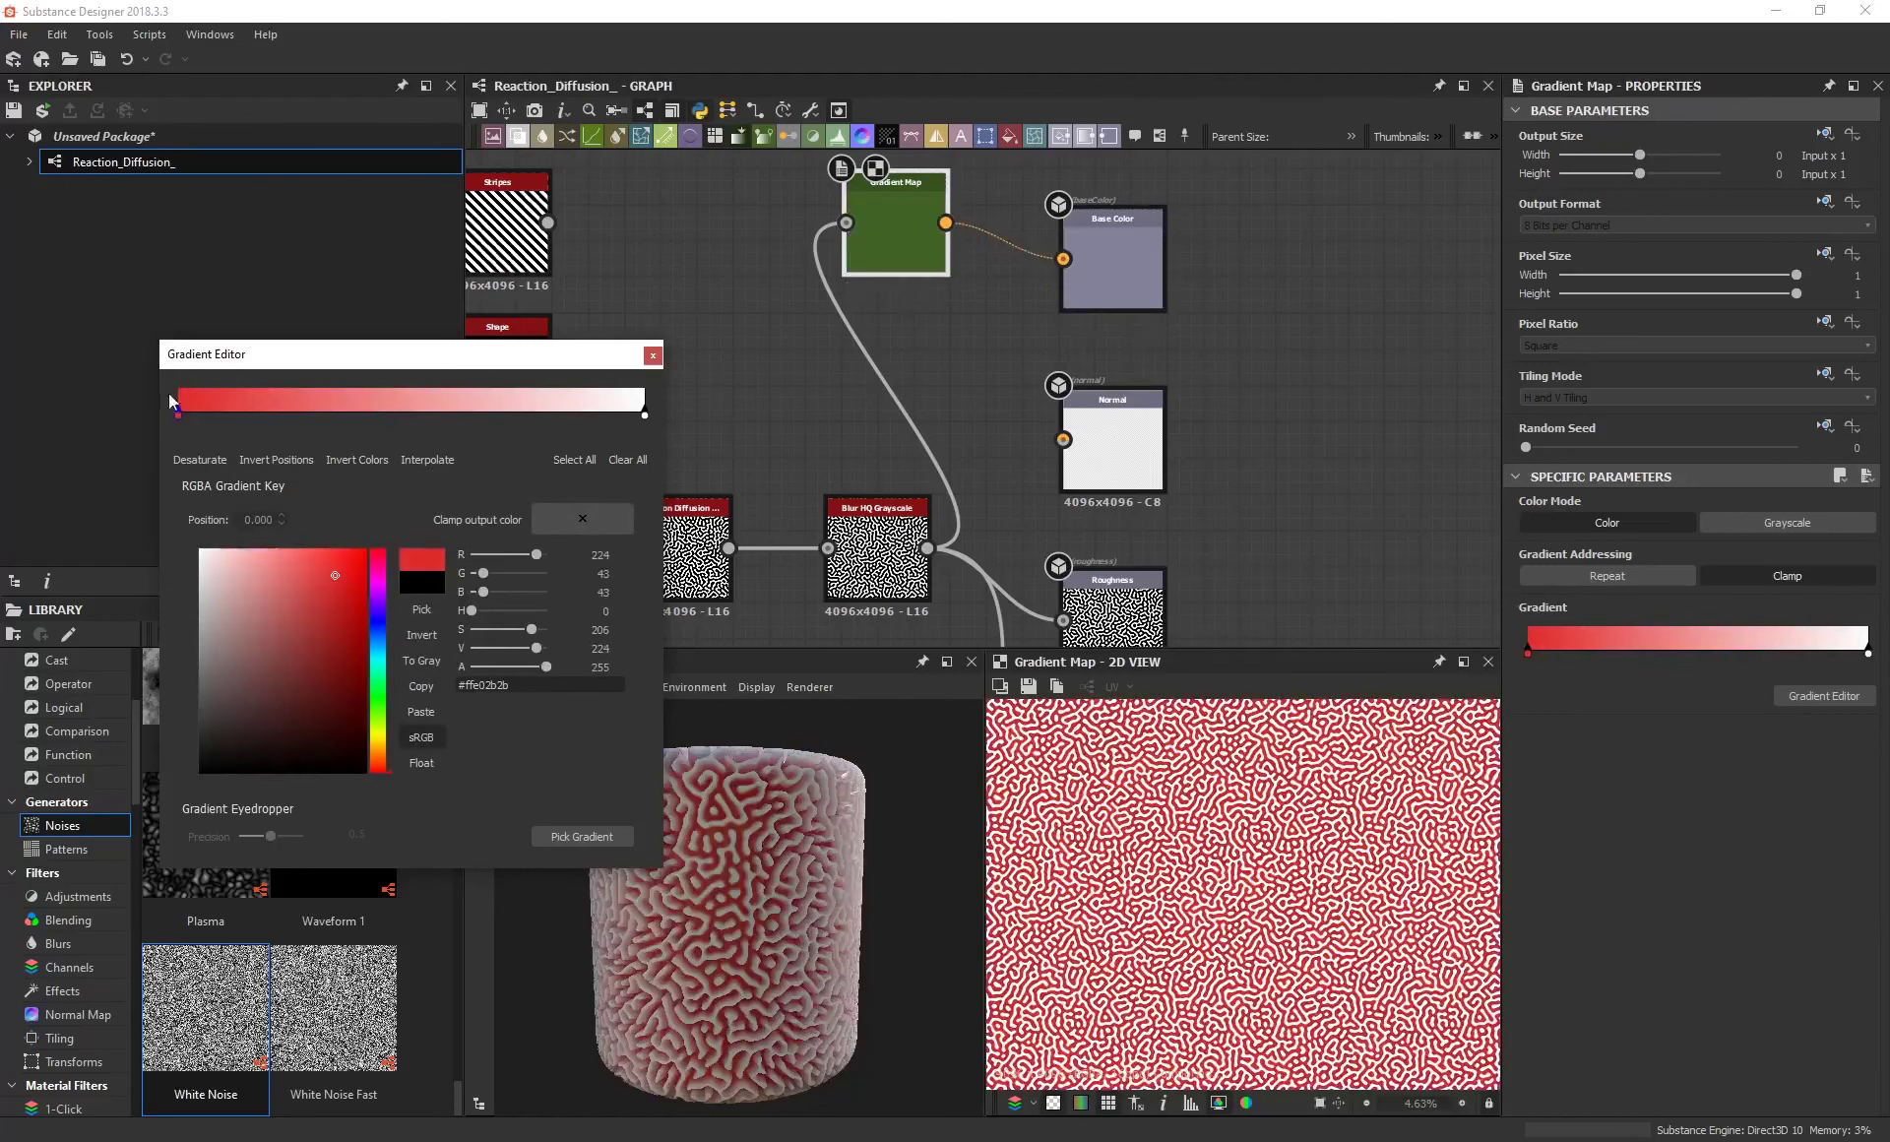
{"action": "left_click_drag", "start_coordinate": [181, 416], "coordinate": [399, 413]}
Recolor the gradient's white key to blue with RGB 79, 53, 224, move it to position 0.289, and inspect the colored cylinder.
{"action": "left_click", "coordinate": [644, 414]}
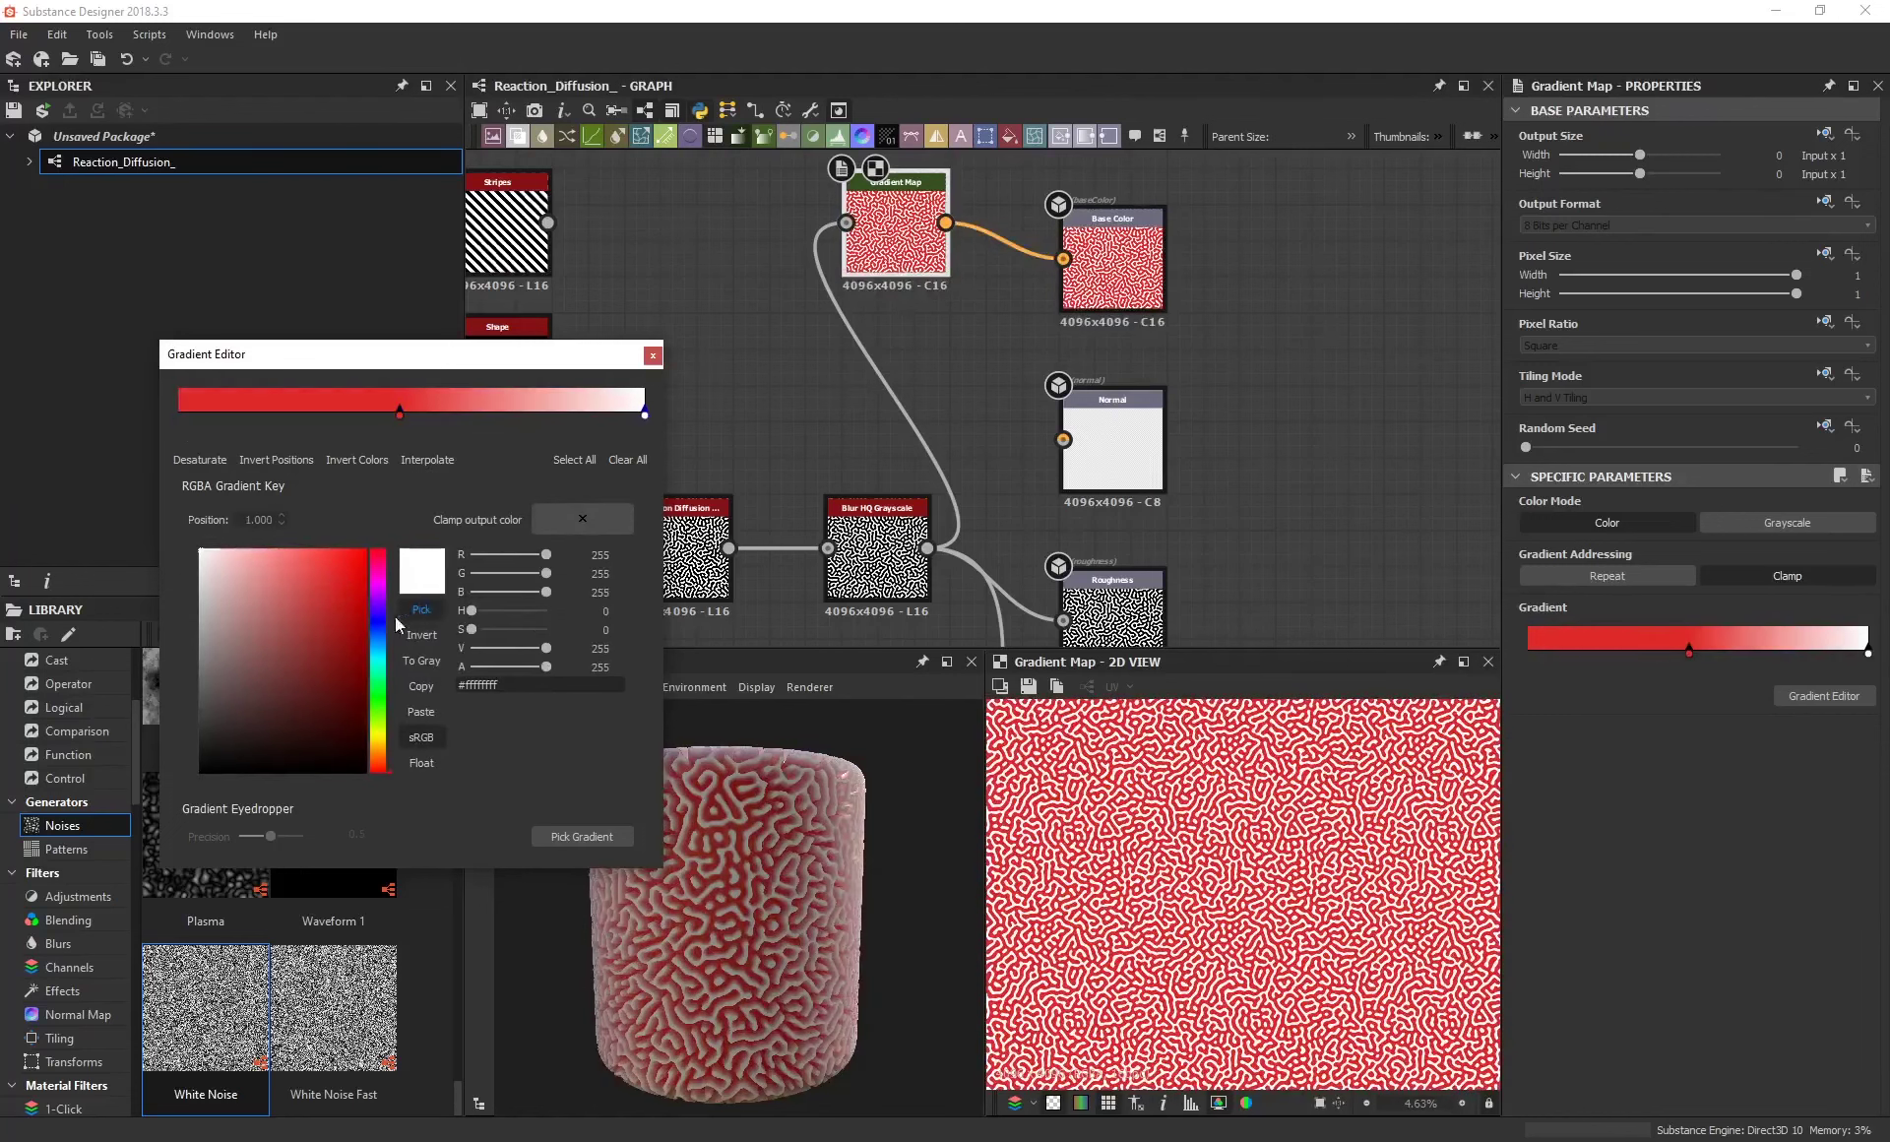
{"action": "left_click", "coordinate": [379, 618]}
{"action": "left_click", "coordinate": [330, 581]}
{"action": "left_click_drag", "start_coordinate": [644, 415], "coordinate": [312, 413]}
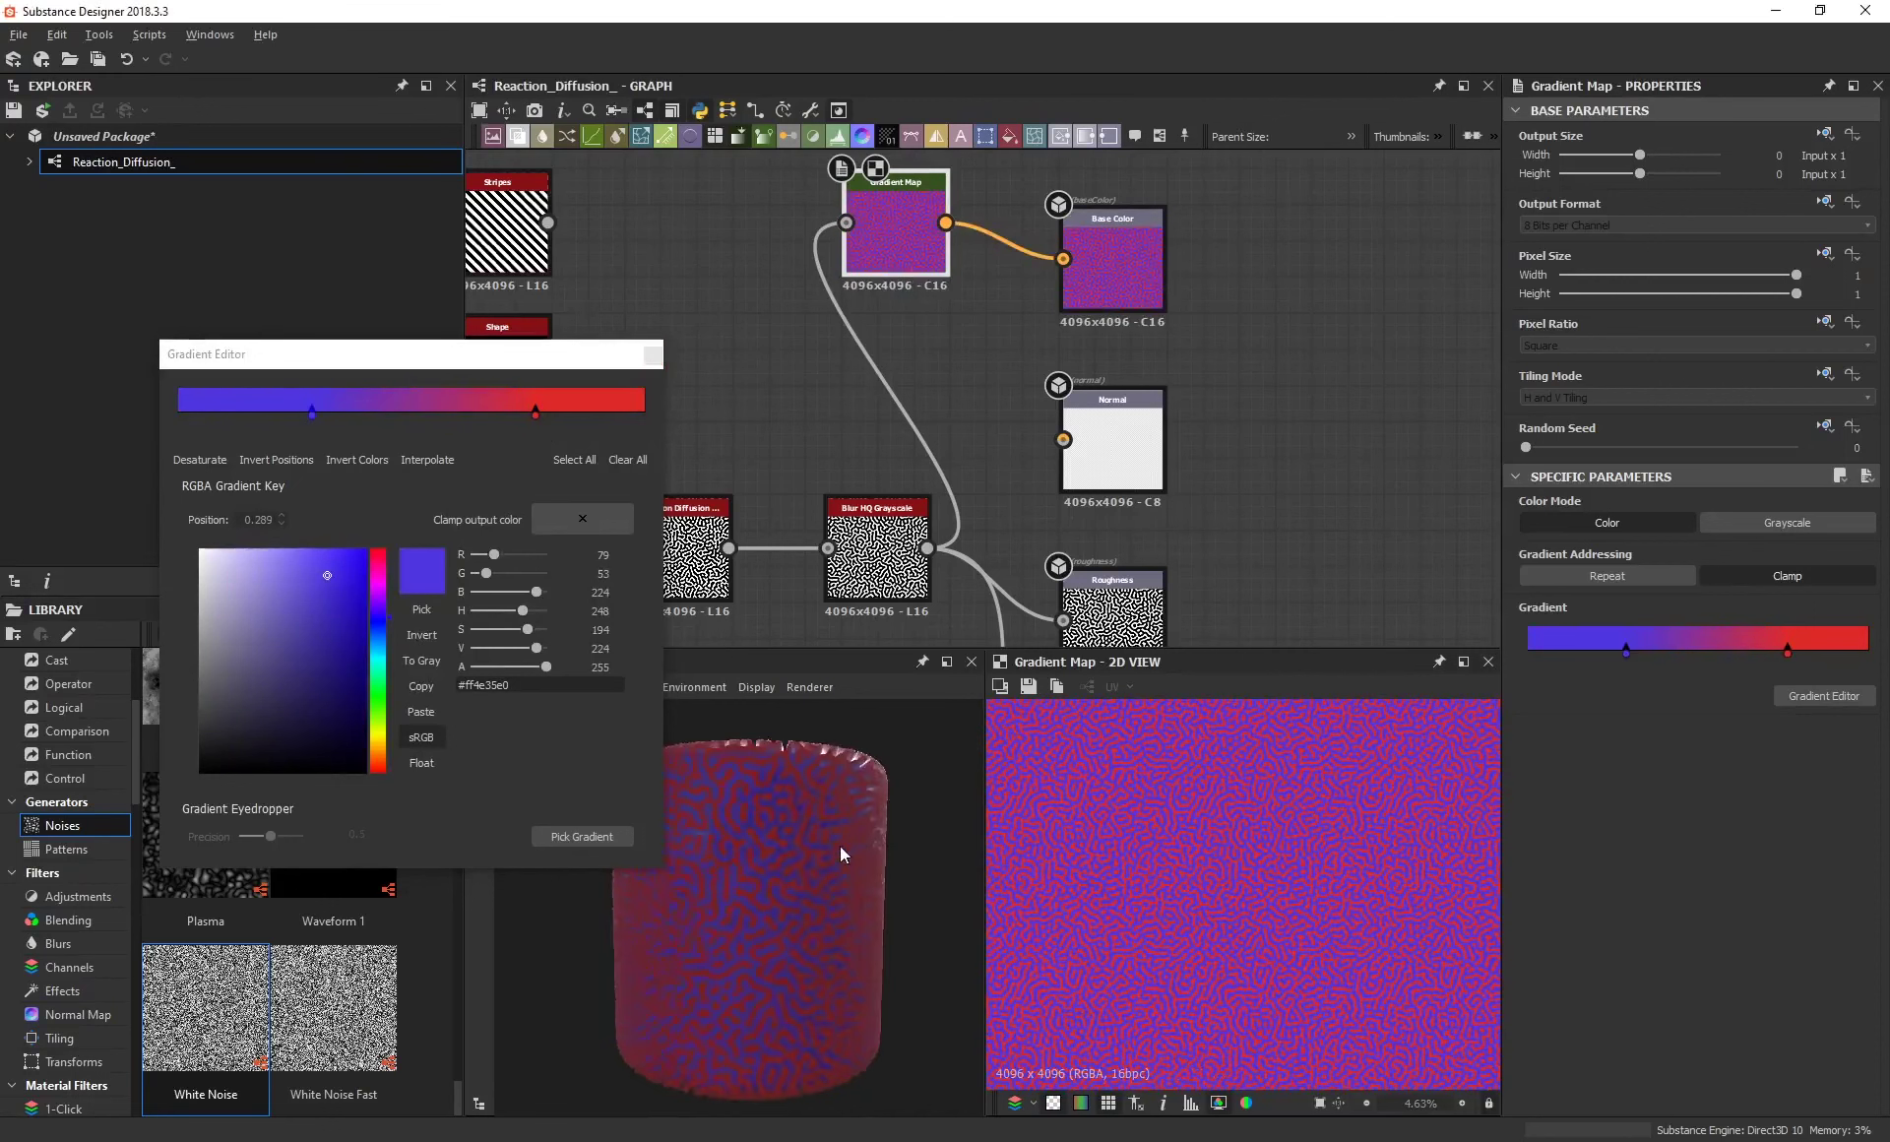
{"action": "left_click", "coordinate": [652, 355]}
{"action": "scroll", "coordinate": [800, 900], "scroll_direction": "up", "scroll_amount": 5}
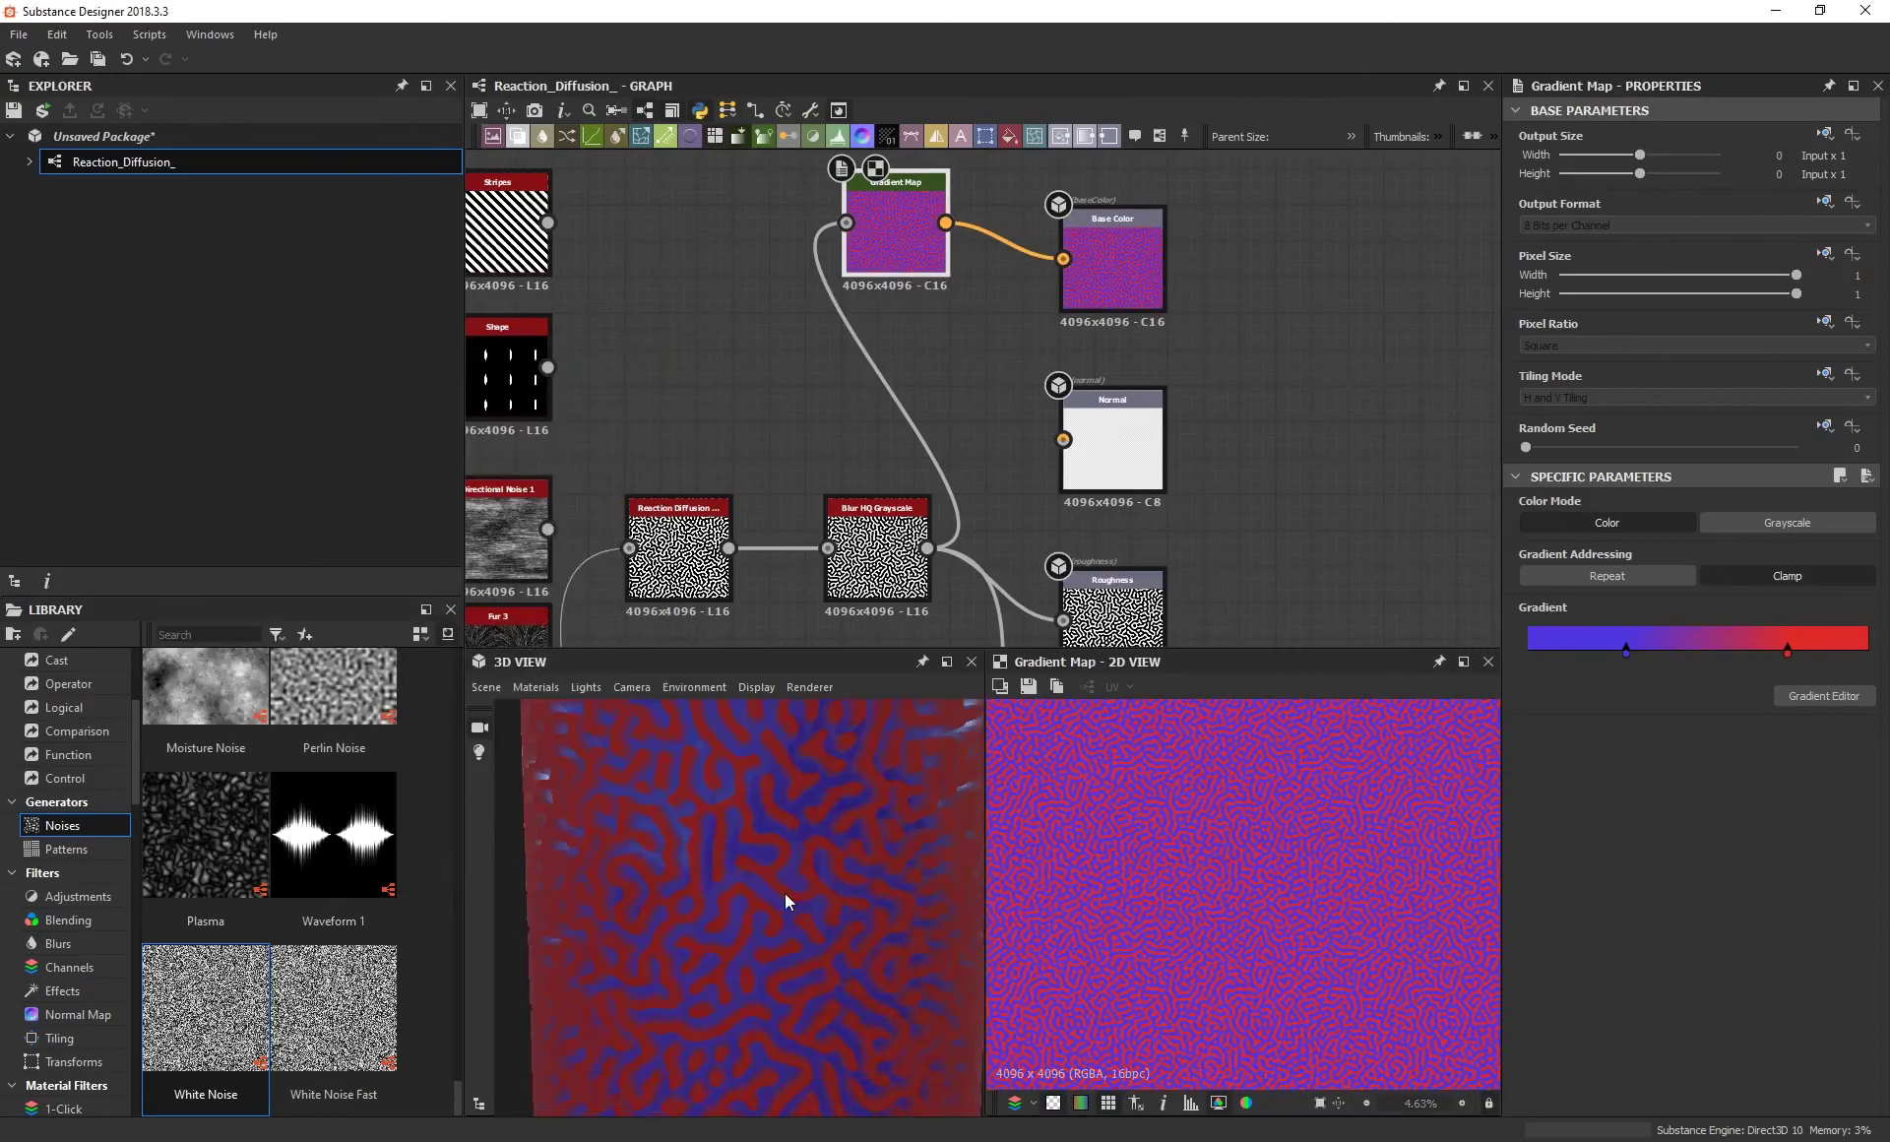
{"action": "scroll", "coordinate": [783, 893], "scroll_direction": "down", "scroll_amount": 5}
{"action": "left_click_drag", "start_coordinate": [737, 847], "coordinate": [766, 817]}
{"action": "scroll", "coordinate": [753, 814], "scroll_direction": "up", "scroll_amount": 5}
{"action": "scroll", "coordinate": [773, 841], "scroll_direction": "down", "scroll_amount": 4}
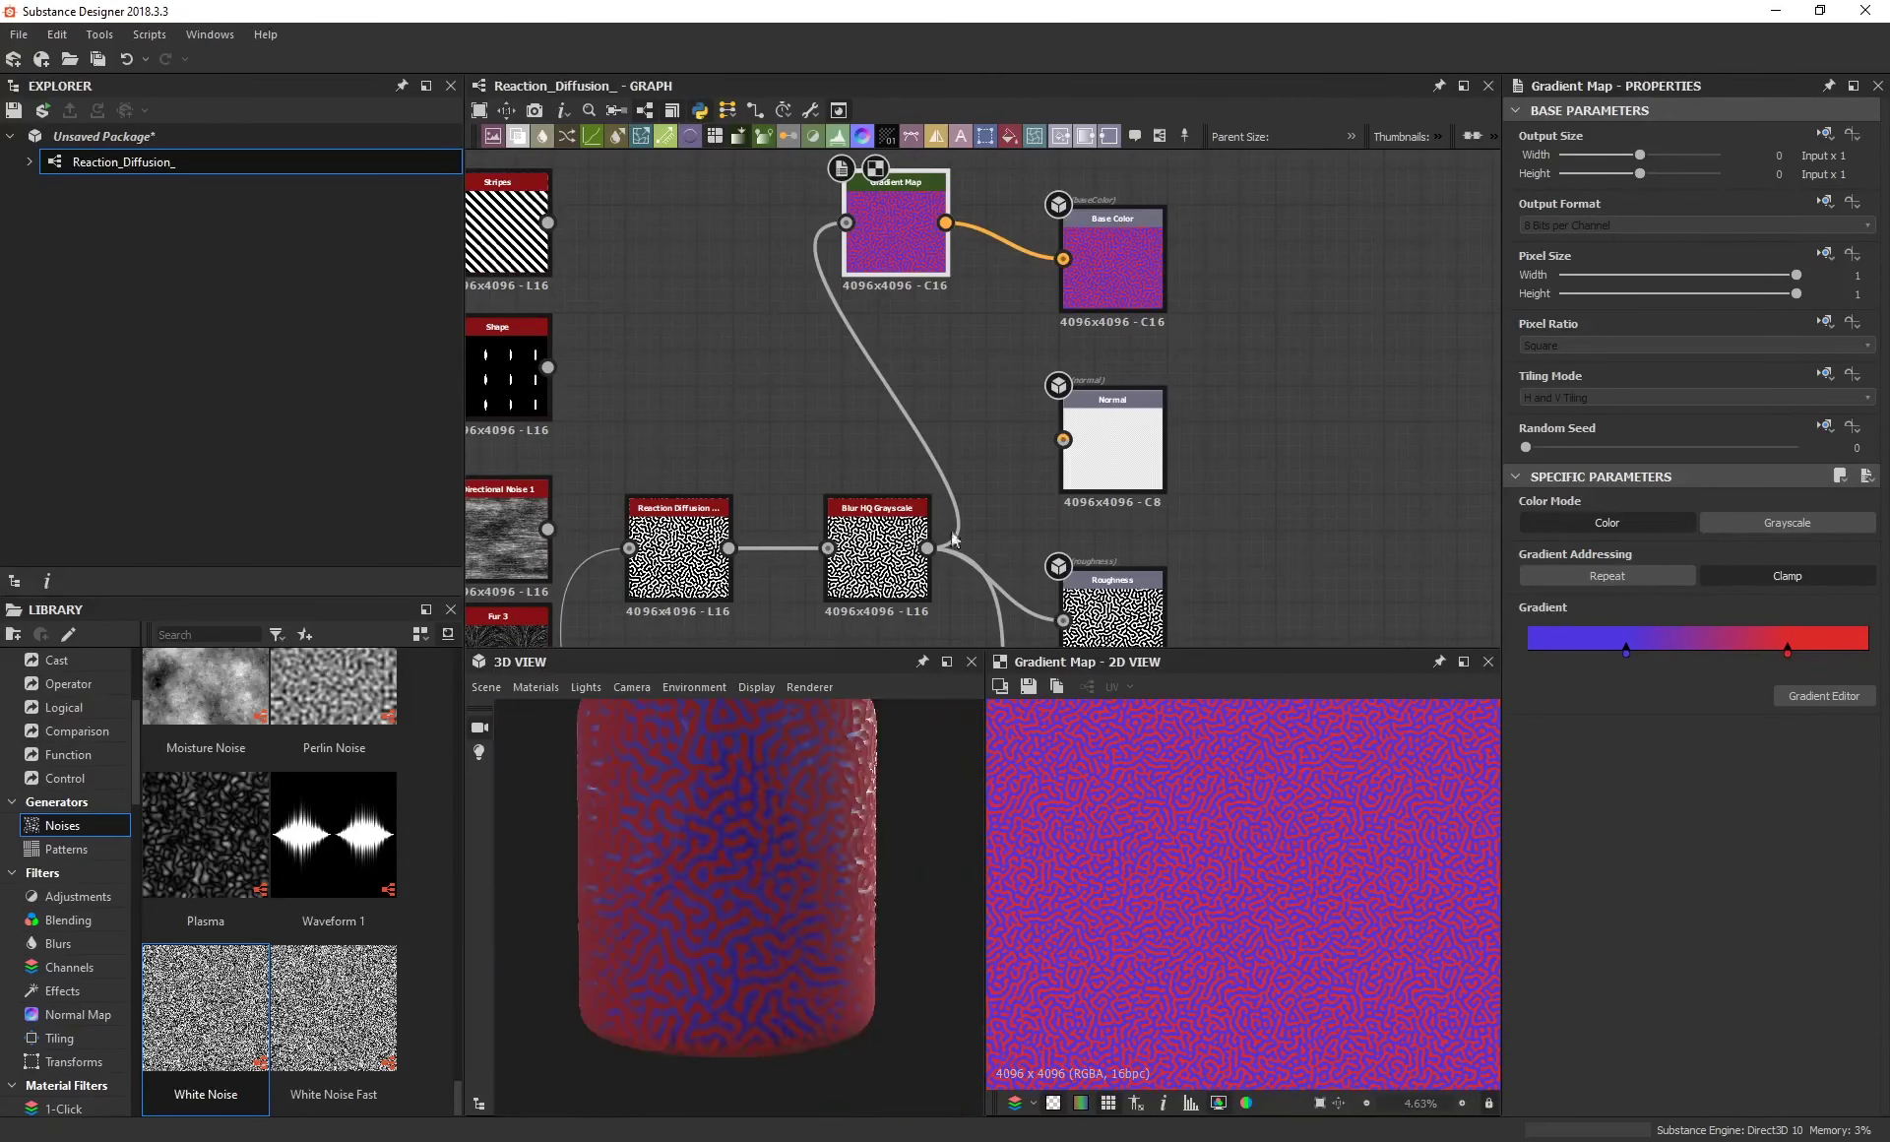
Set up an output export with height deselected, only basecolor selected and TIFF as format, and close the dialog without exporting.
{"action": "left_click", "coordinate": [810, 109]}
{"action": "left_click", "coordinate": [856, 168]}
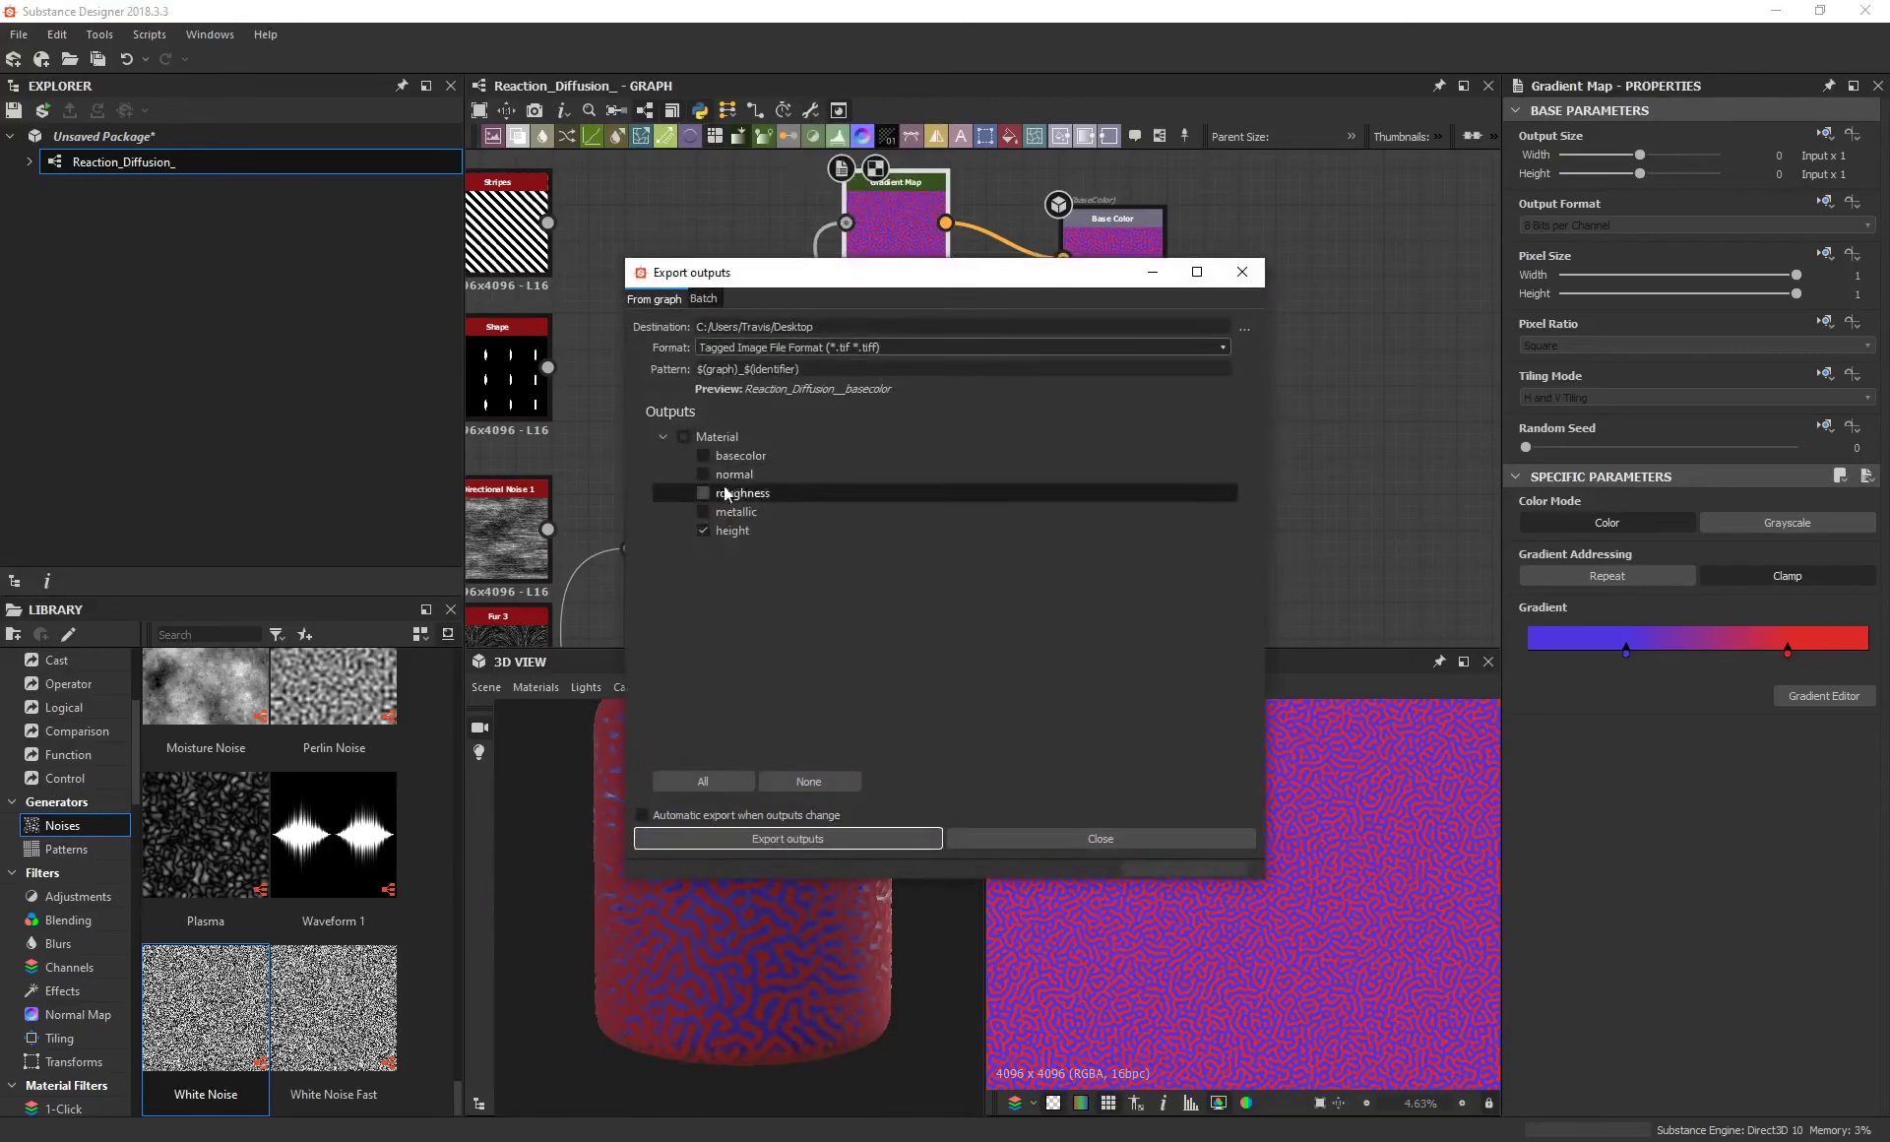
{"action": "left_click", "coordinate": [703, 529]}
{"action": "left_click", "coordinate": [766, 348]}
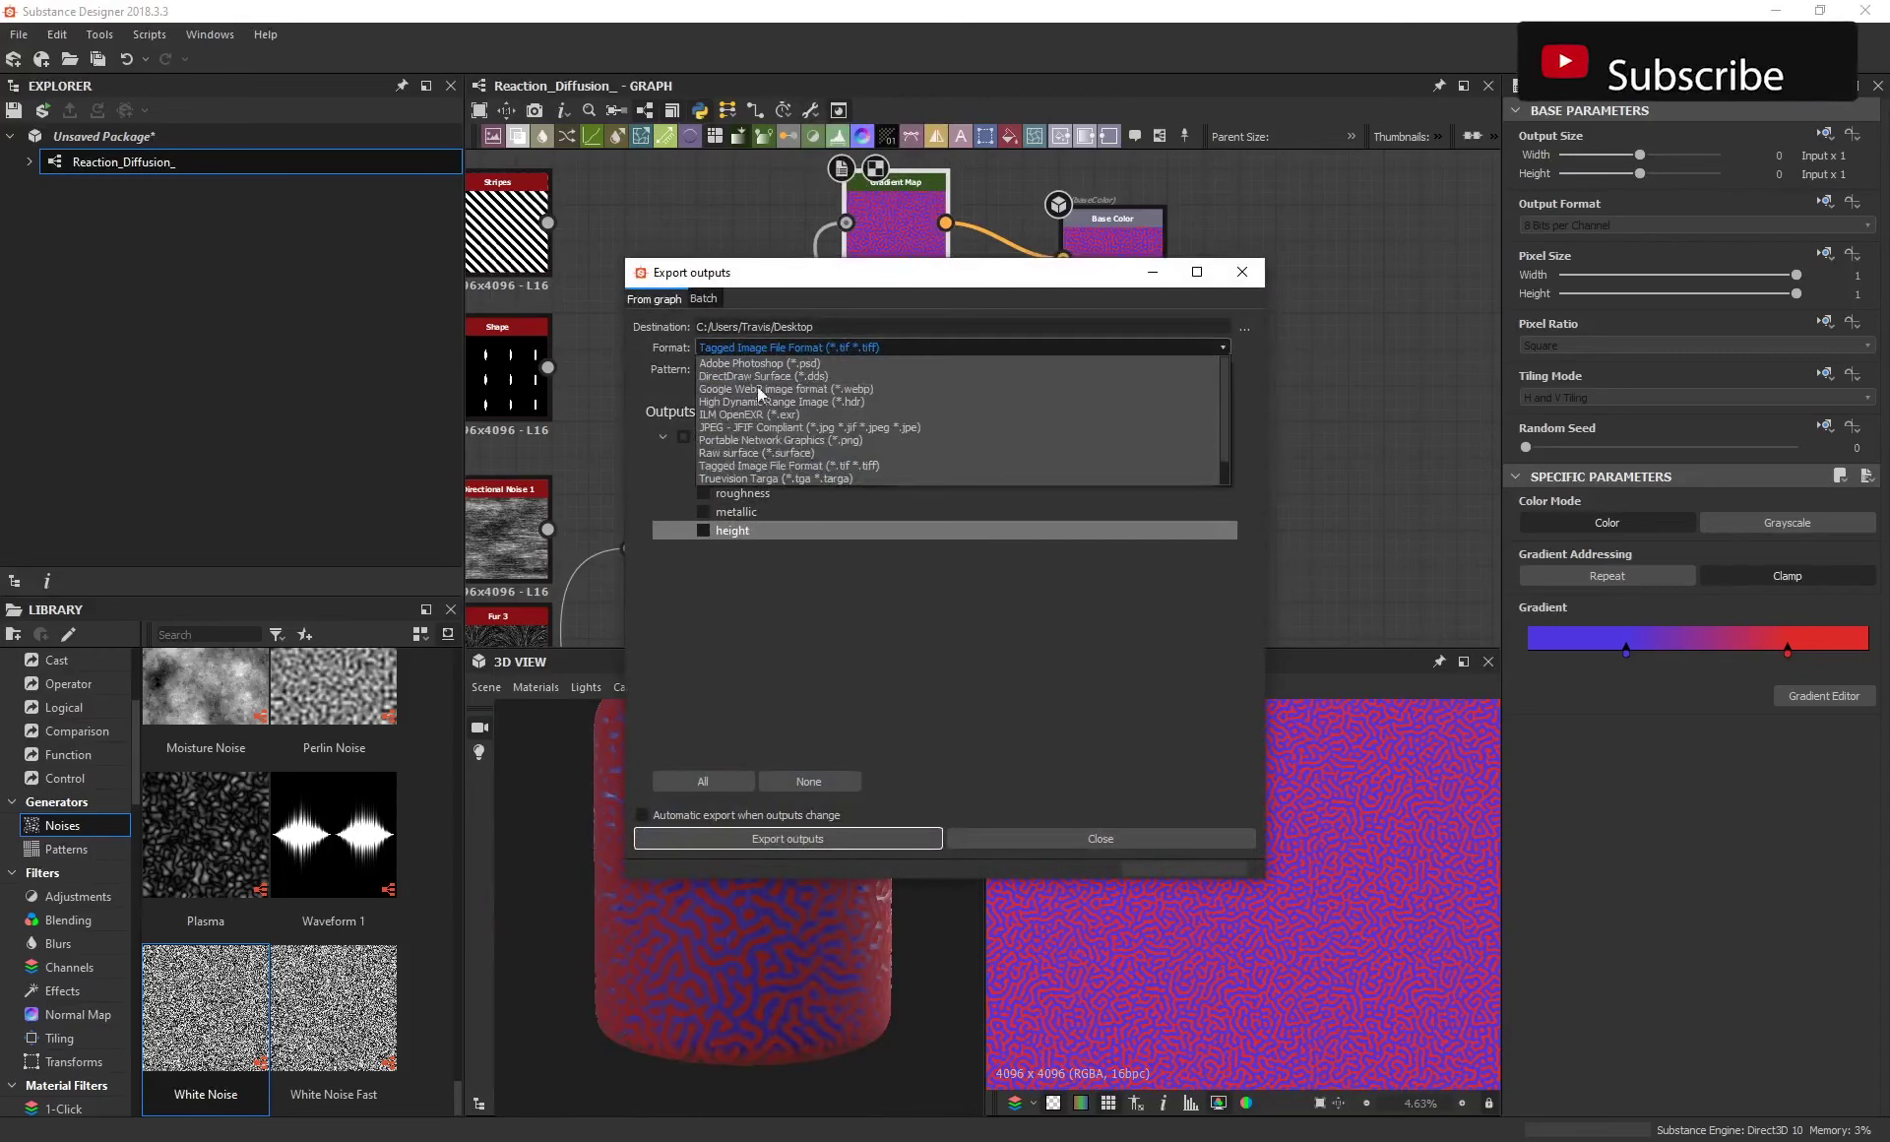
{"action": "left_click", "coordinate": [860, 448]}
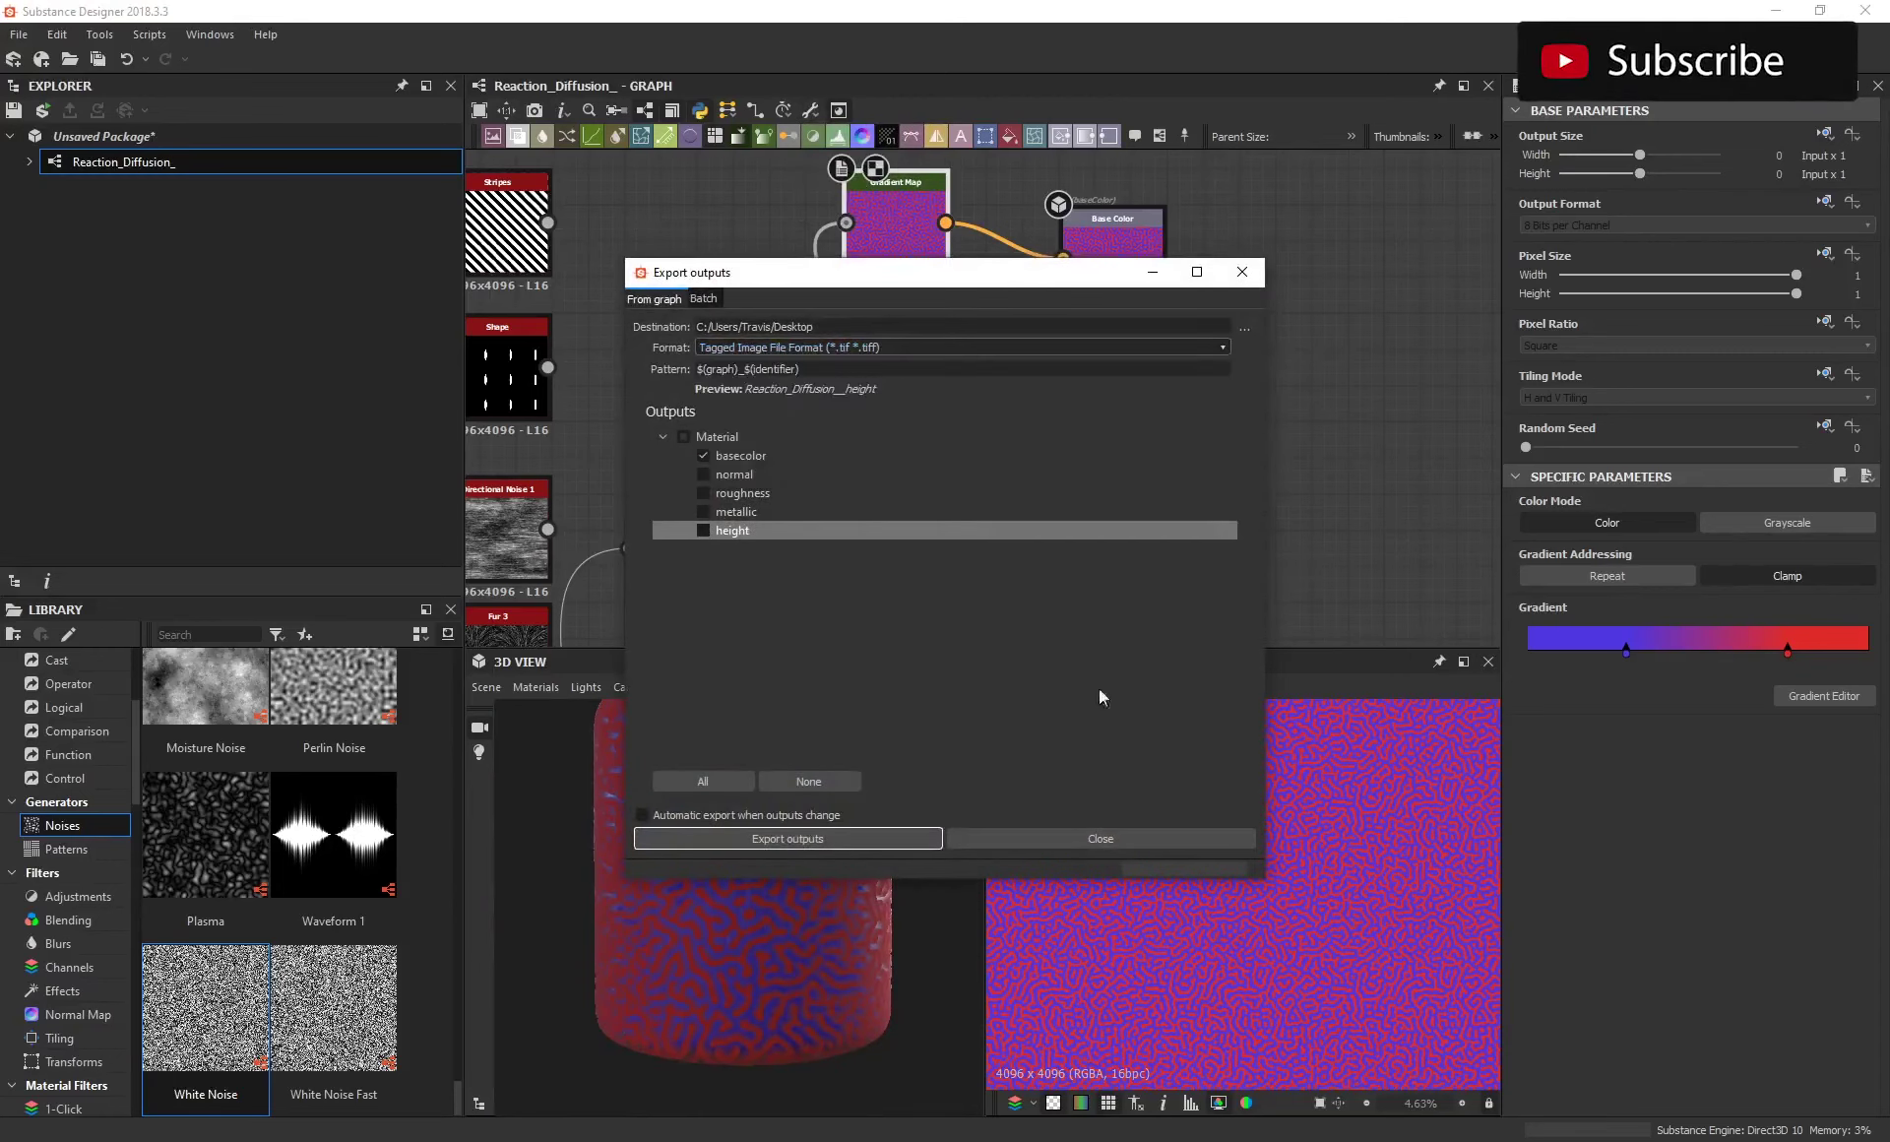
{"action": "left_click", "coordinate": [1243, 271]}
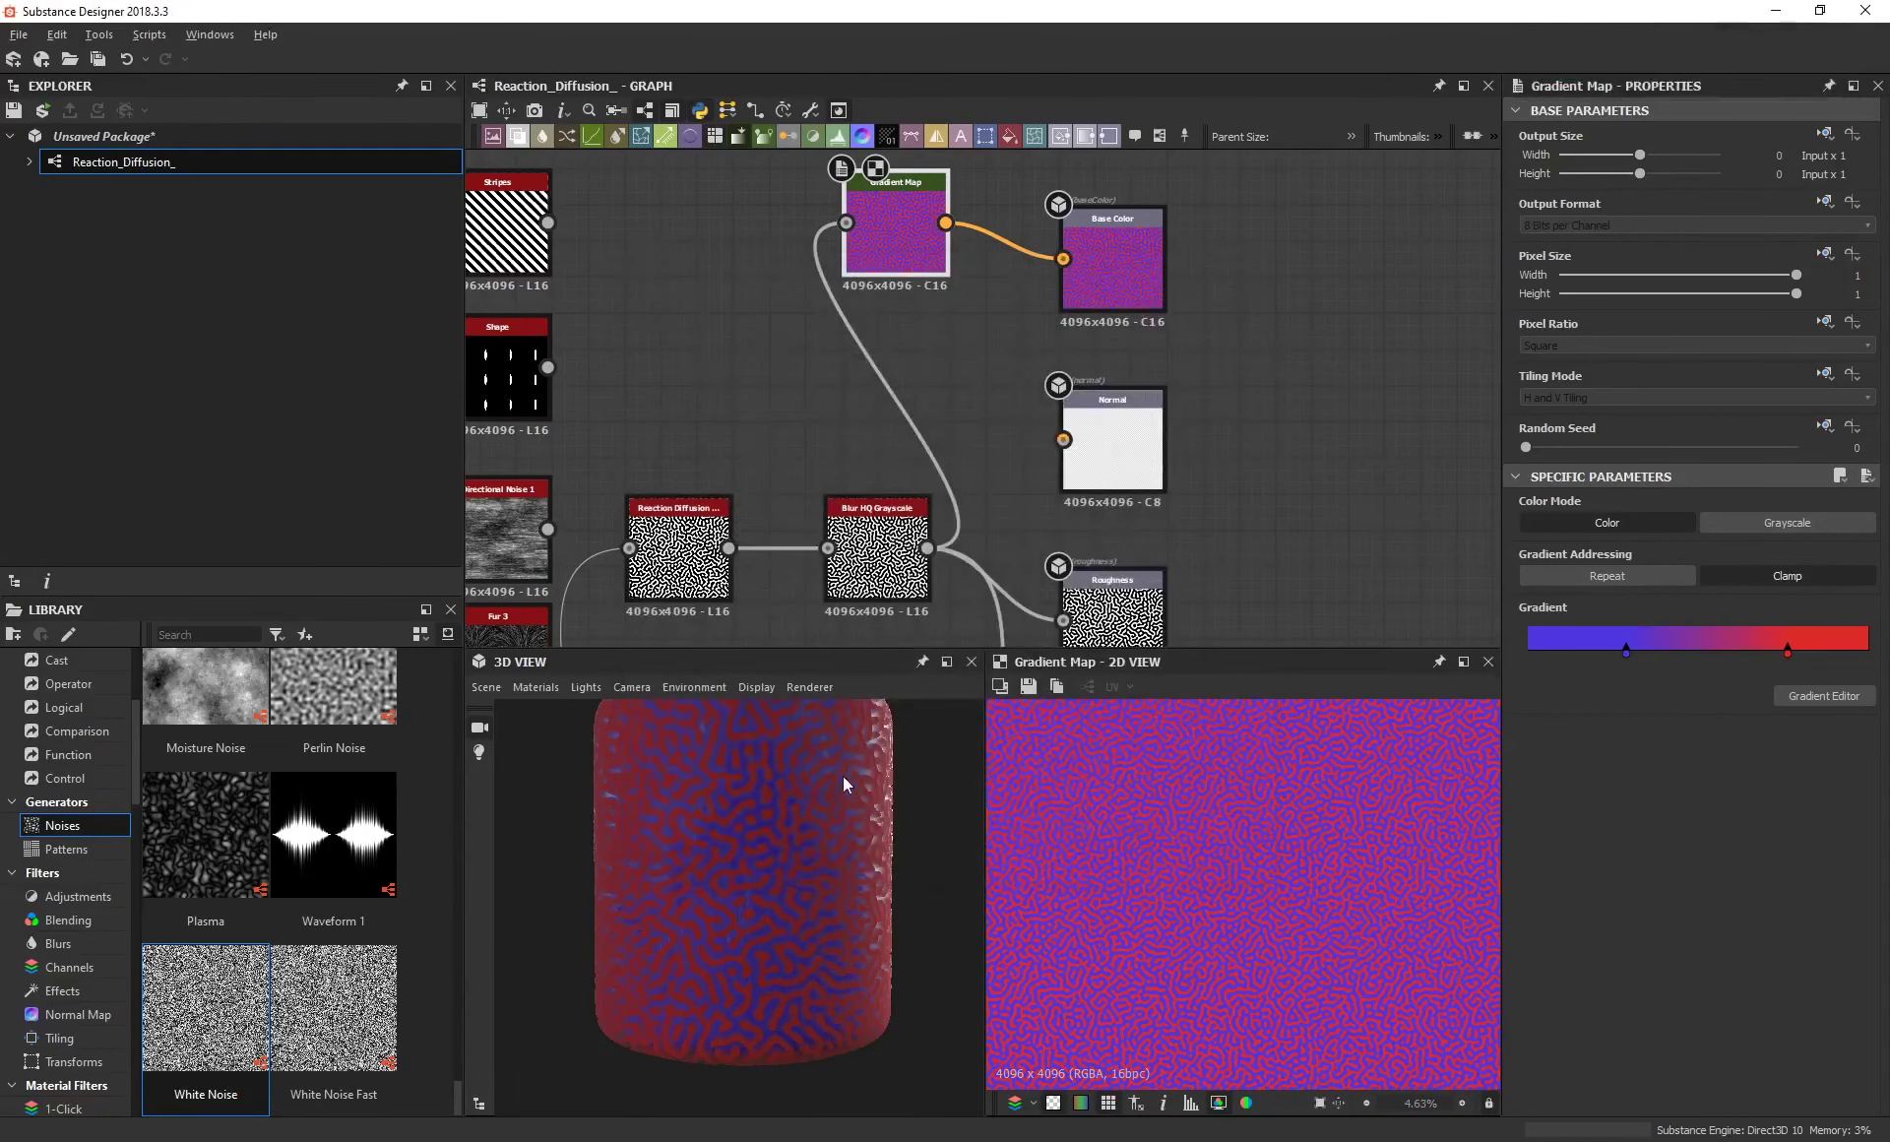
{"action": "scroll", "coordinate": [802, 811], "scroll_direction": "down", "scroll_amount": 5}
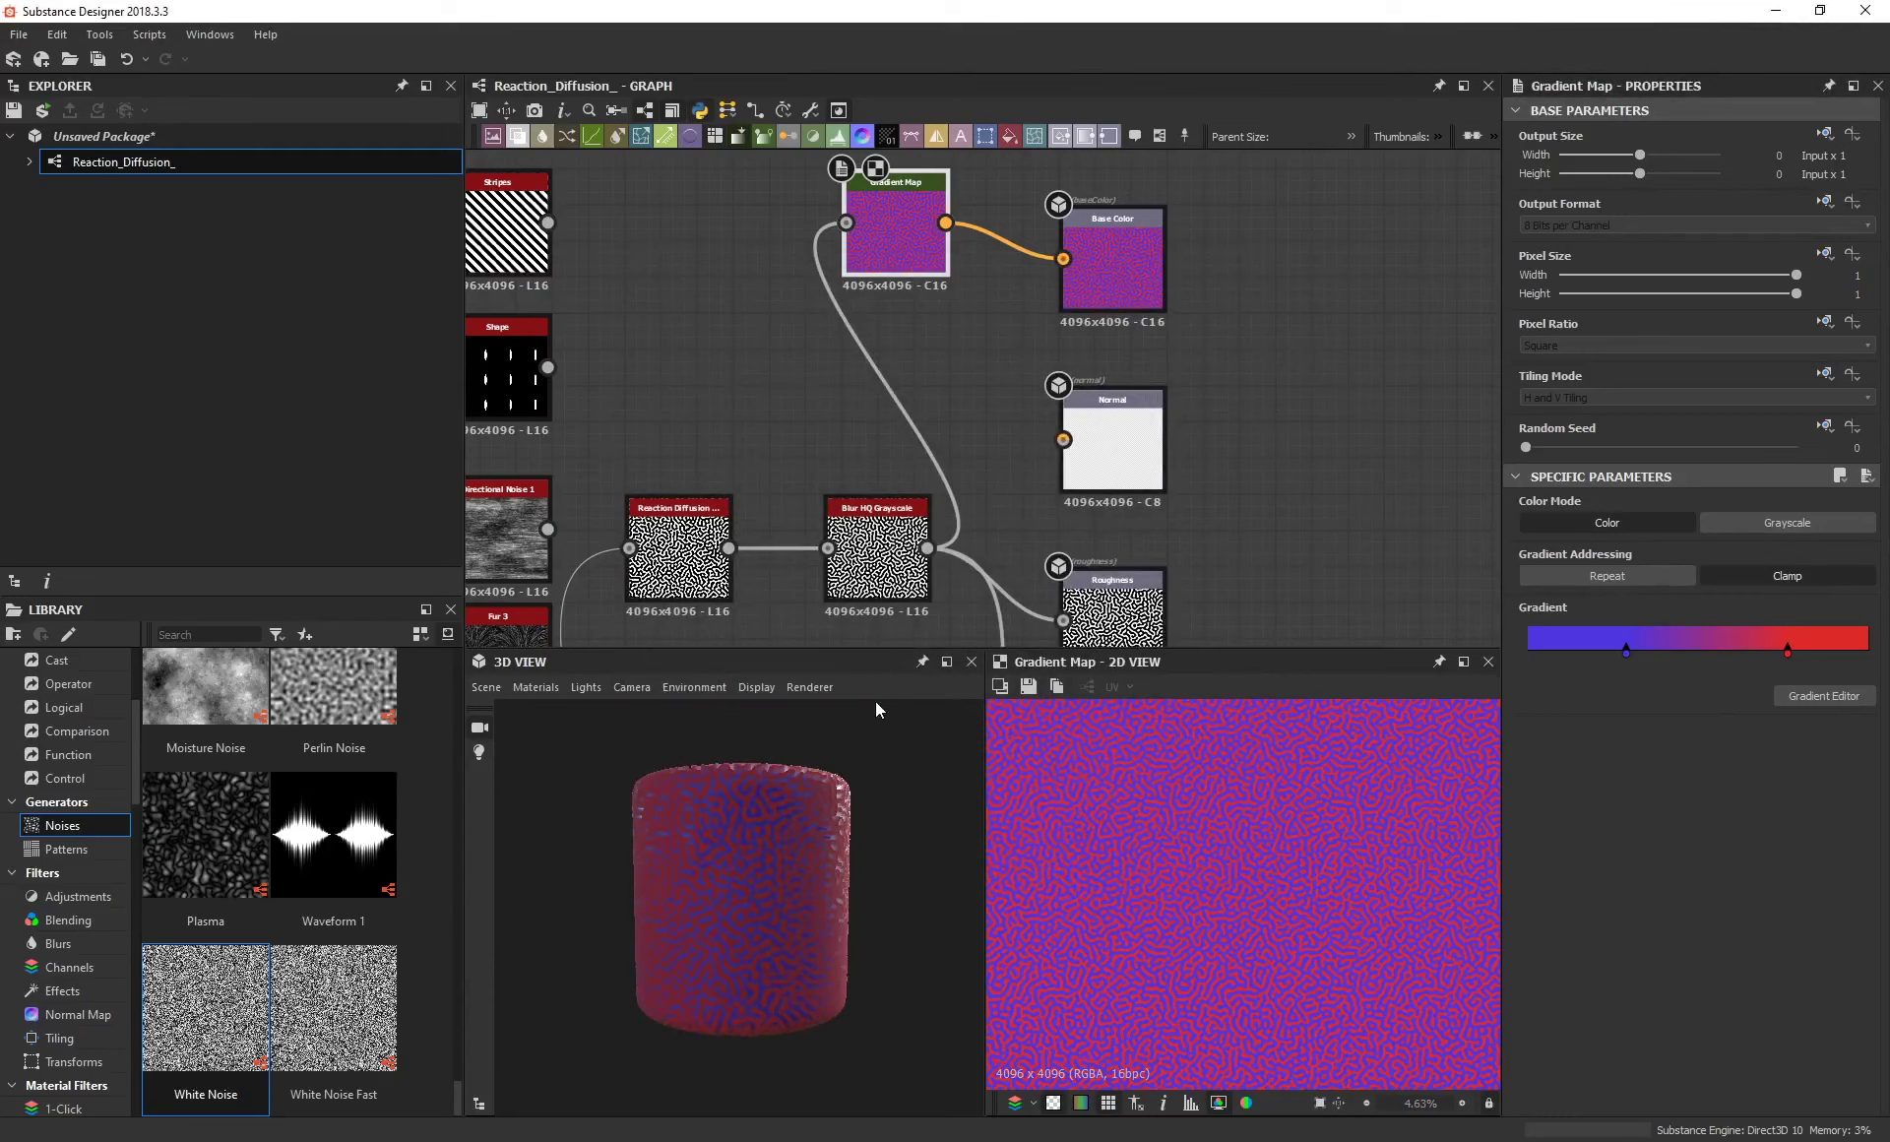
{"action": "scroll", "coordinate": [774, 846], "scroll_direction": "up", "scroll_amount": 2}
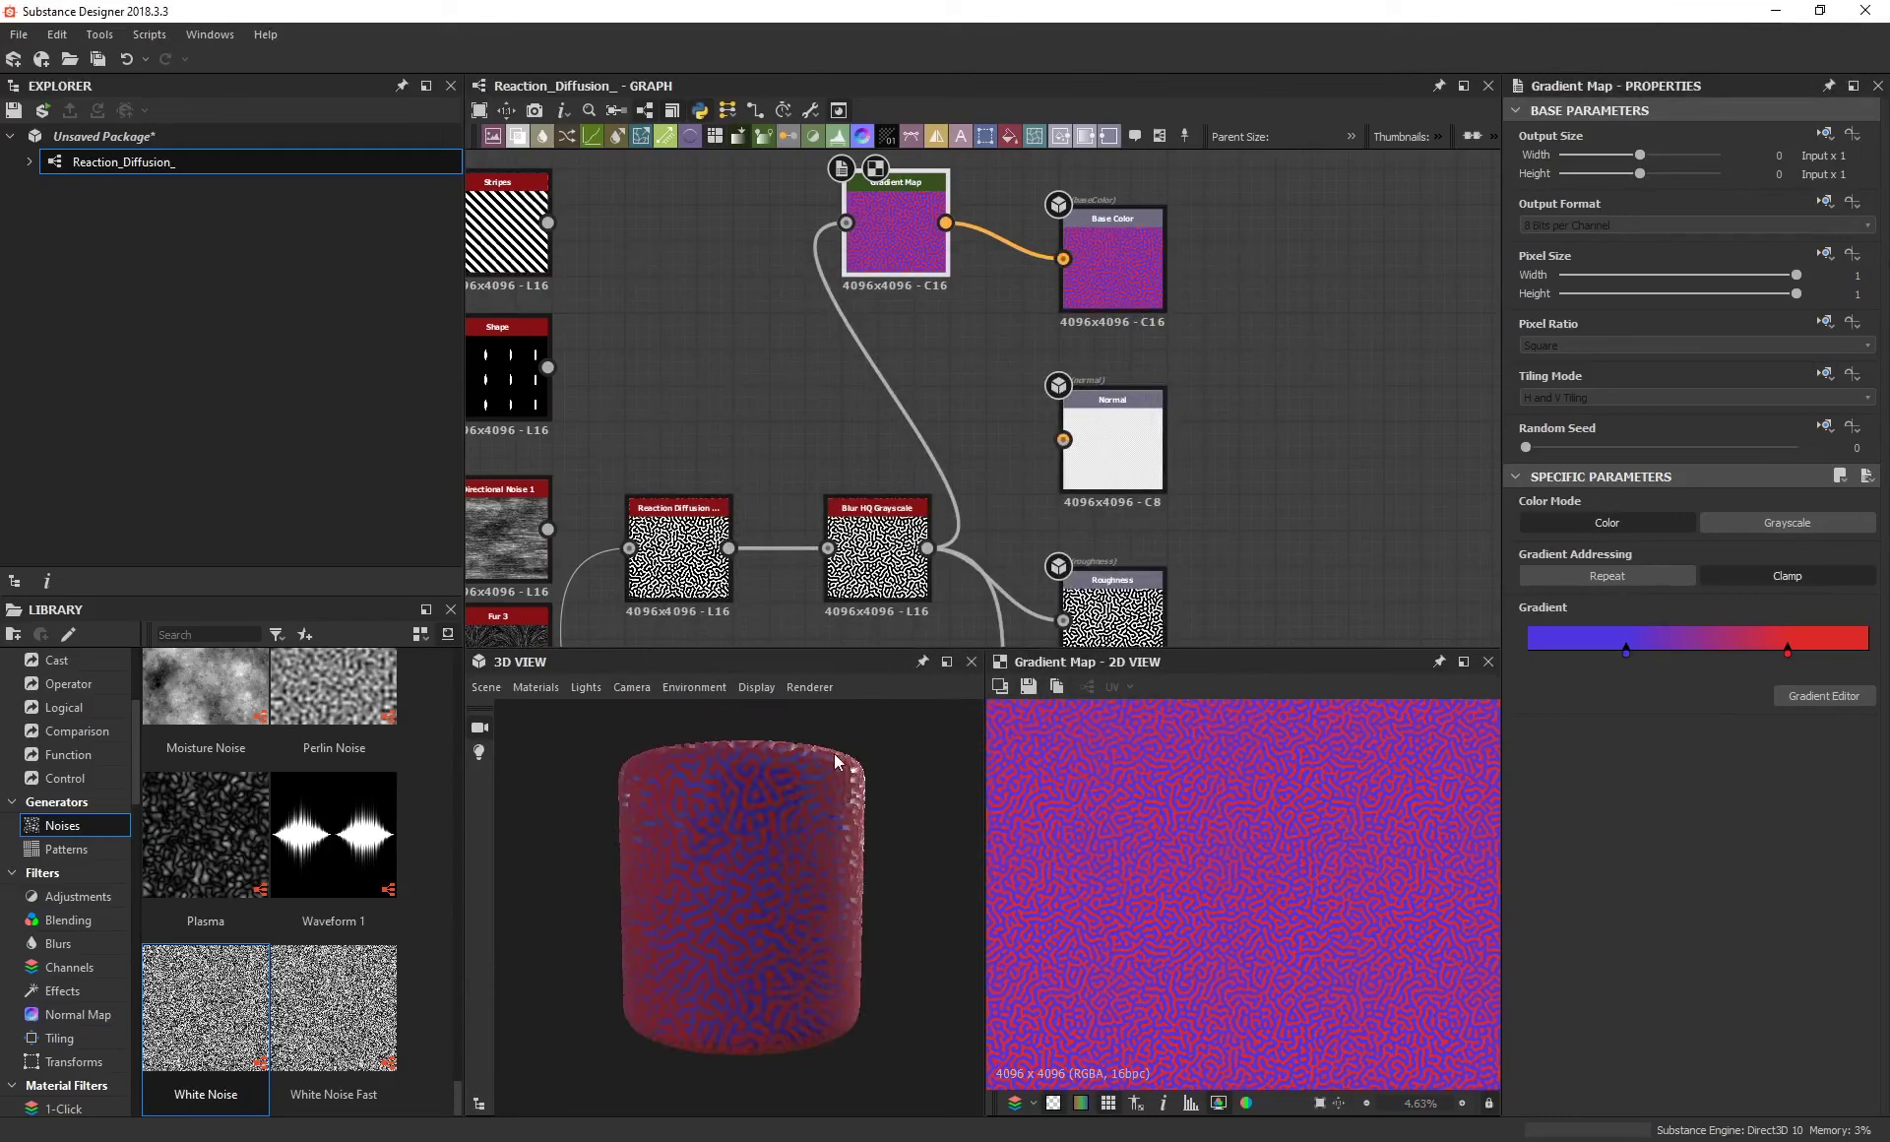